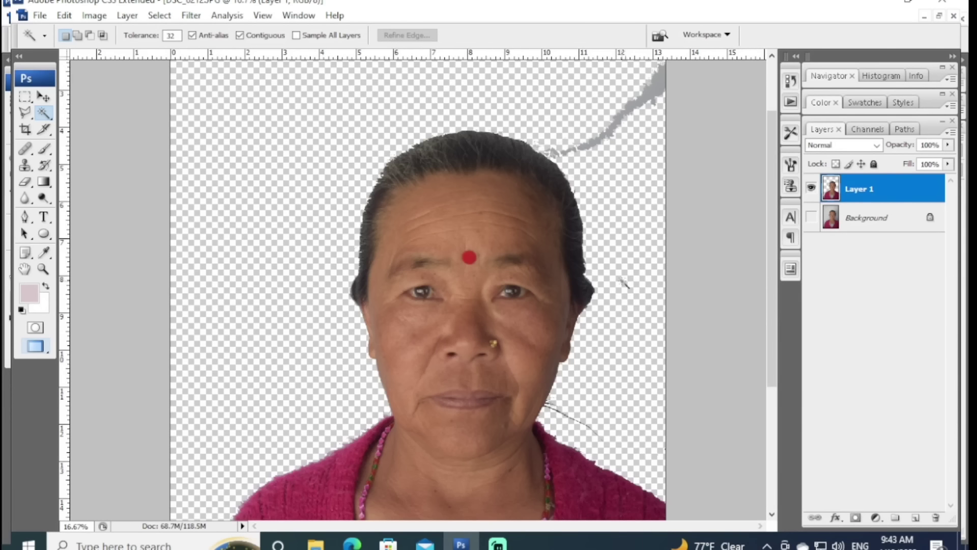
Step: Trace a Polygonal Lasso outline down the right hair edge around the grey smudge
{"action": "key", "text": "l"}
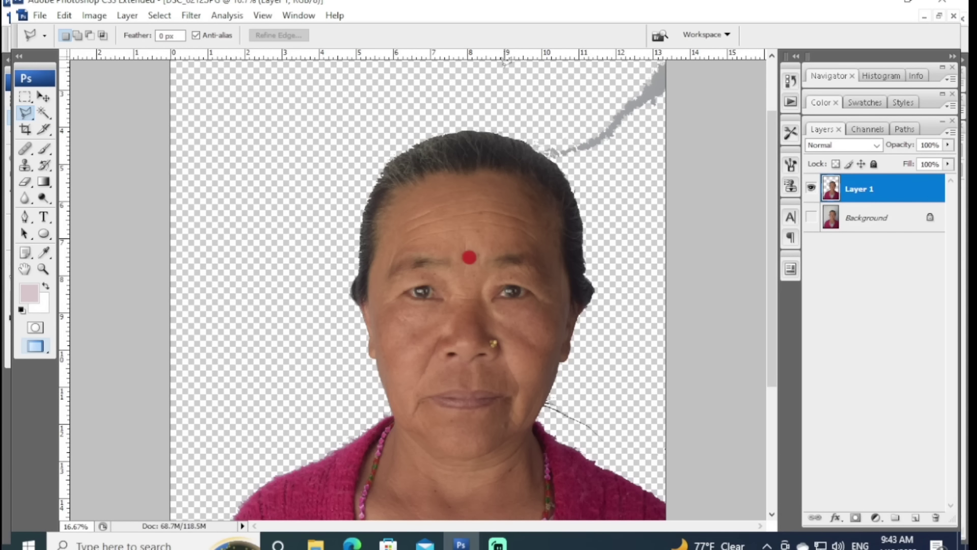
{"action": "left_click", "coordinate": [505, 62]}
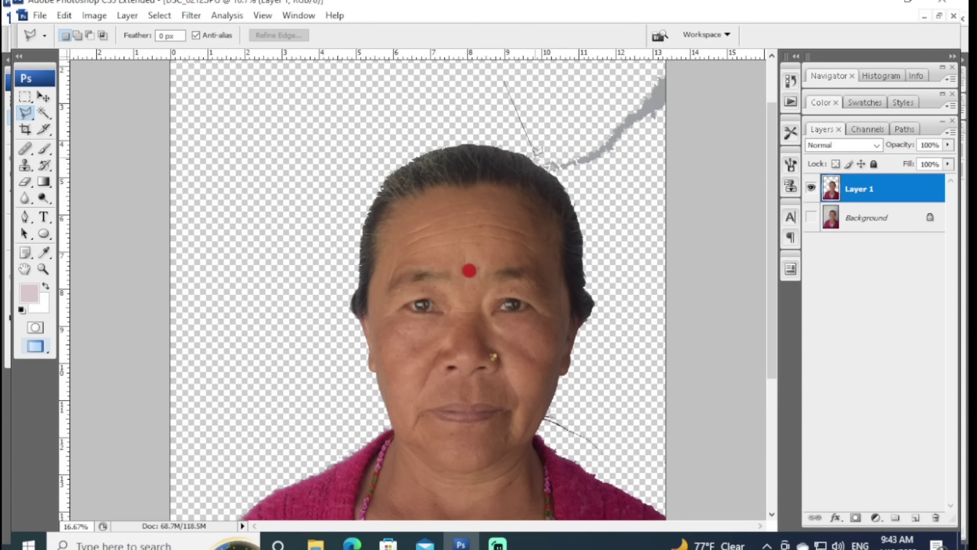
{"action": "left_click", "coordinate": [535, 154]}
{"action": "left_click", "coordinate": [554, 168]}
{"action": "left_click", "coordinate": [585, 232]}
{"action": "left_click", "coordinate": [594, 277]}
{"action": "left_click", "coordinate": [598, 319]}
{"action": "left_click", "coordinate": [582, 398]}
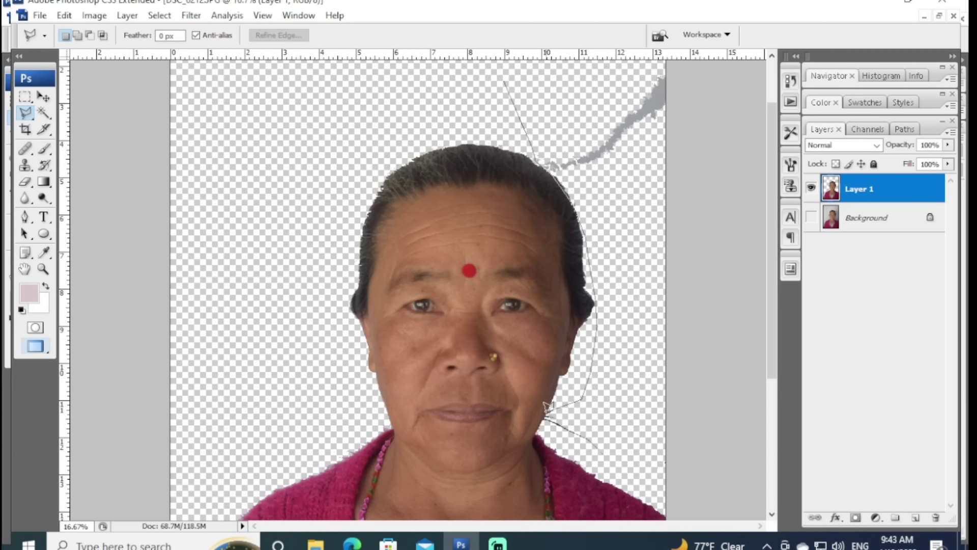
{"action": "left_click", "coordinate": [546, 413]}
{"action": "left_click", "coordinate": [547, 446]}
{"action": "scroll", "coordinate": [631, 479], "scroll_direction": "down", "scroll_amount": 2}
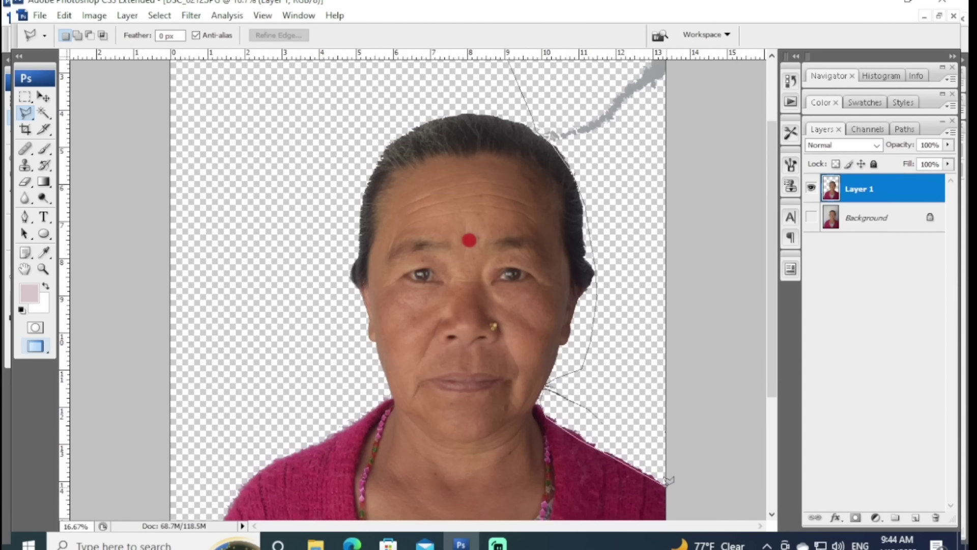
{"action": "left_click", "coordinate": [688, 487]}
{"action": "left_click", "coordinate": [708, 418]}
{"action": "left_click", "coordinate": [706, 377]}
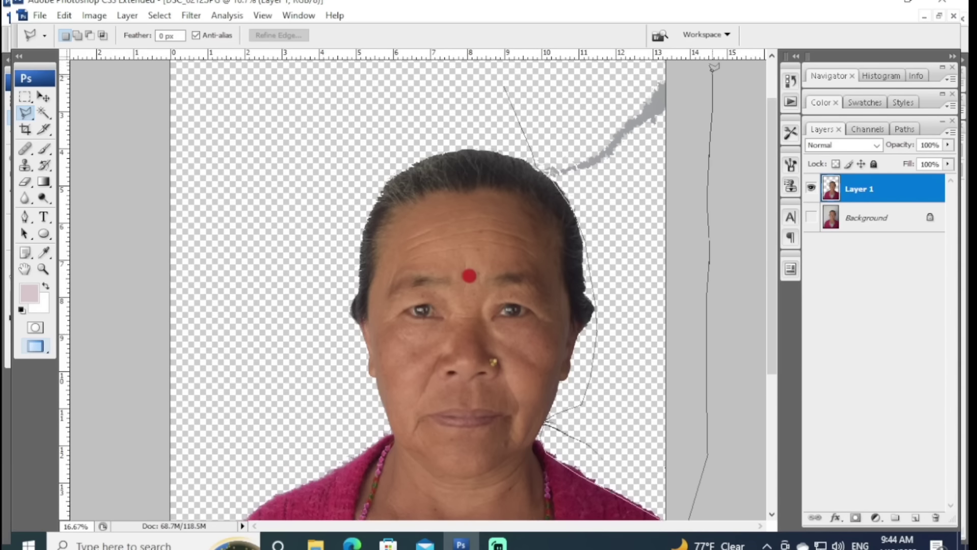
Step: Complete the outline across the canvas top, delete the smudge, and deselect
{"action": "left_click", "coordinate": [711, 75], "text": "alt"}
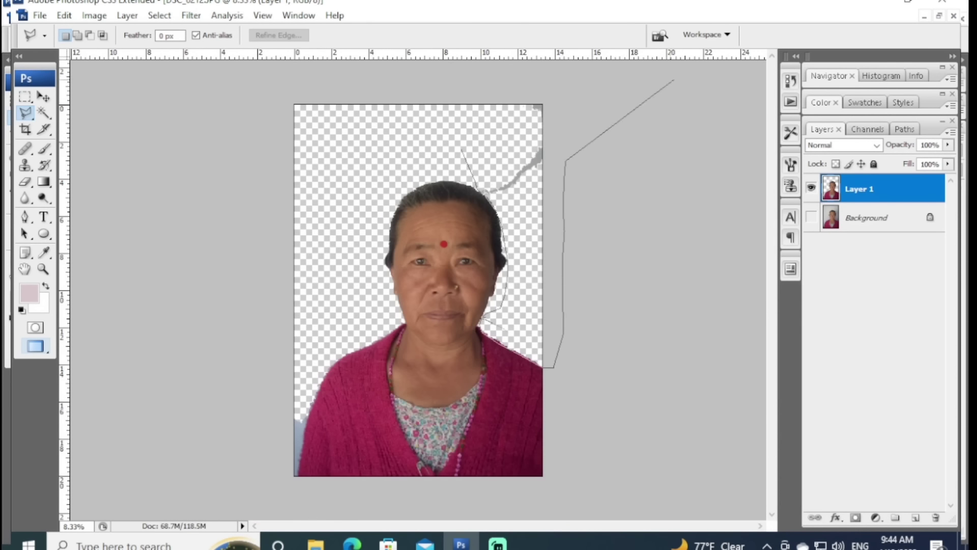
{"action": "left_click", "coordinate": [622, 73]}
{"action": "left_click", "coordinate": [476, 67]}
{"action": "left_click", "coordinate": [351, 80]}
{"action": "left_click", "coordinate": [316, 105]}
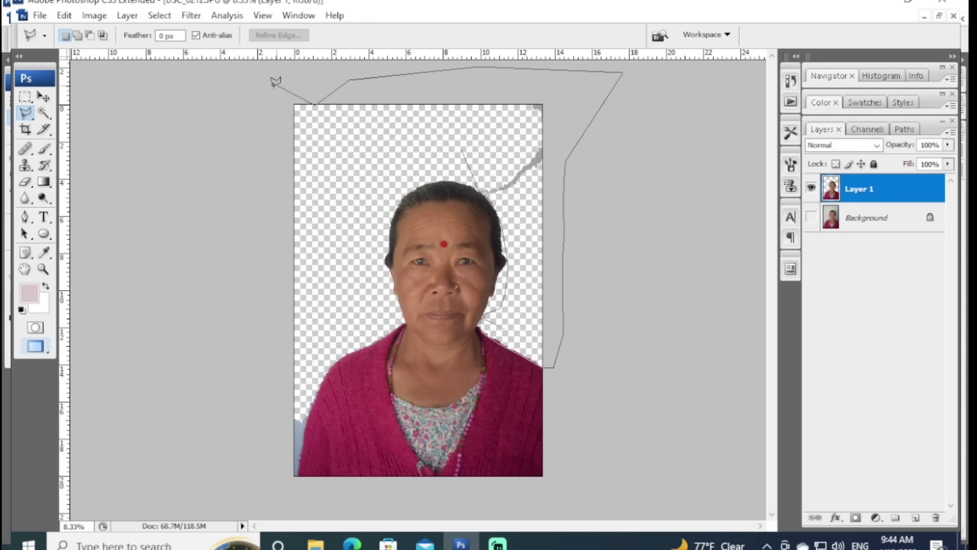
{"action": "left_click", "coordinate": [268, 96]}
{"action": "left_click", "coordinate": [253, 176]}
{"action": "left_click", "coordinate": [296, 236]}
{"action": "left_click", "coordinate": [329, 221]}
{"action": "left_click", "coordinate": [363, 187]}
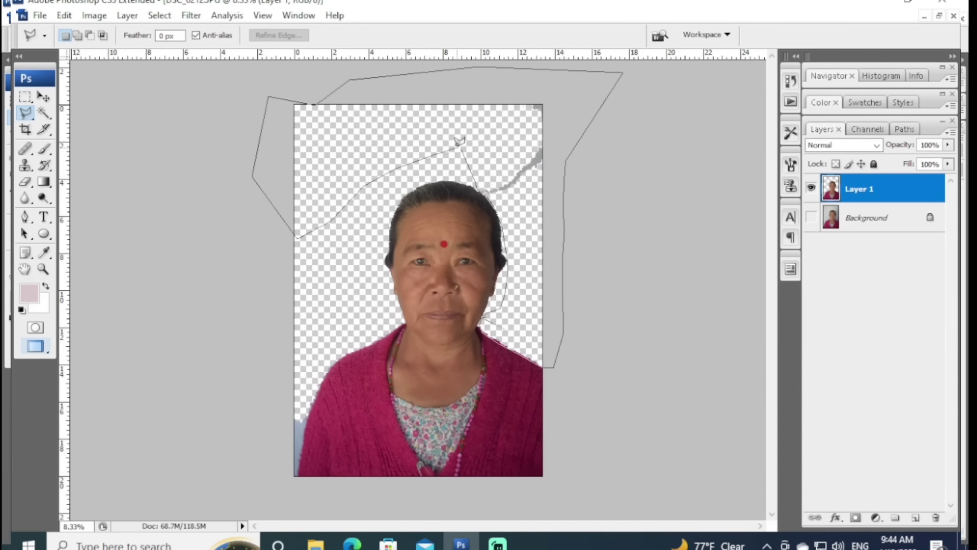
{"action": "double_click", "coordinate": [458, 148]}
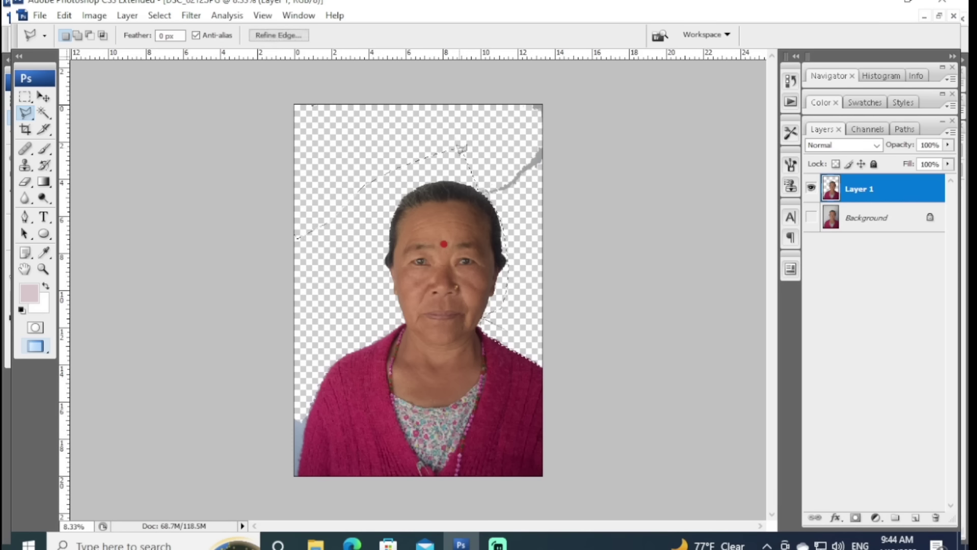
{"action": "key", "text": "Delete"}
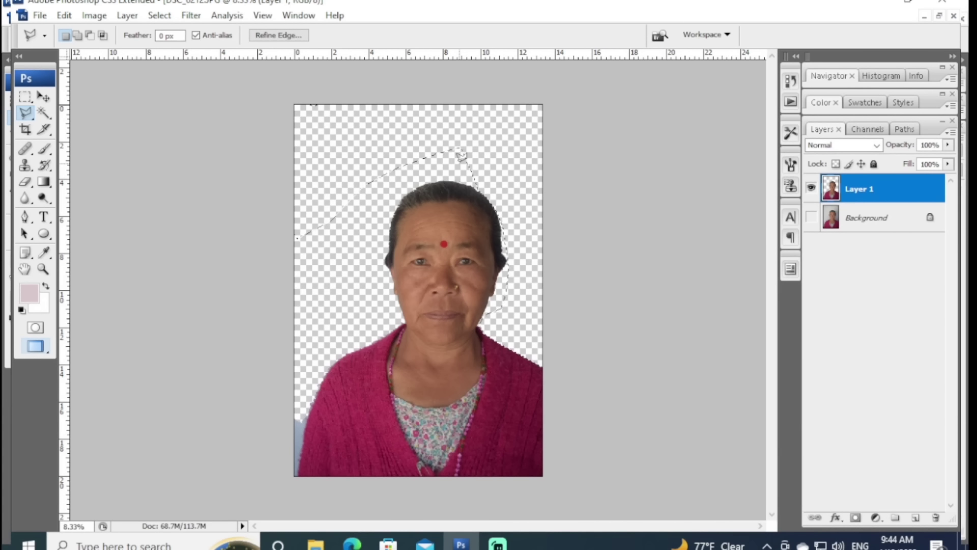
{"action": "key", "text": "ctrl+d"}
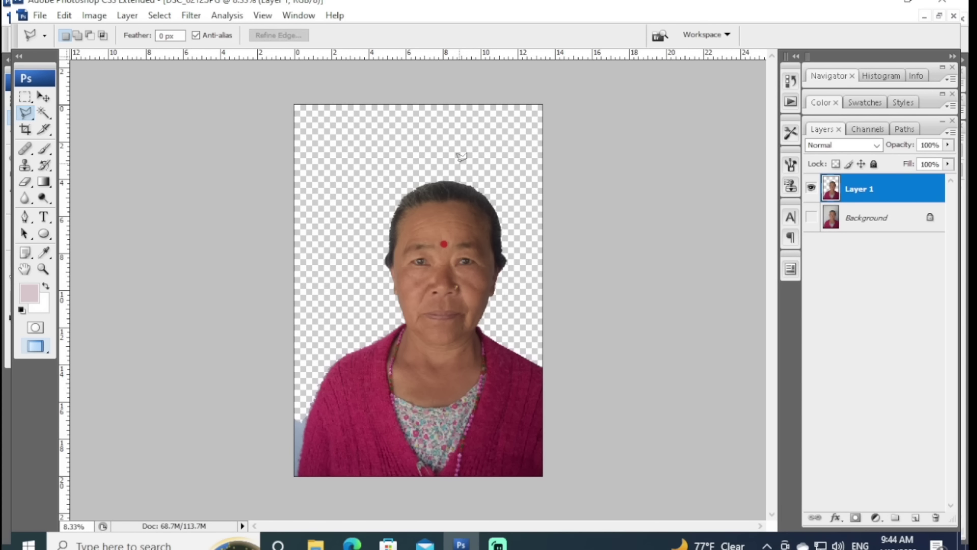
Step: Zoom in and trace the right hair edge upward from beside the ear
{"action": "key", "text": "ctrl+plus"}
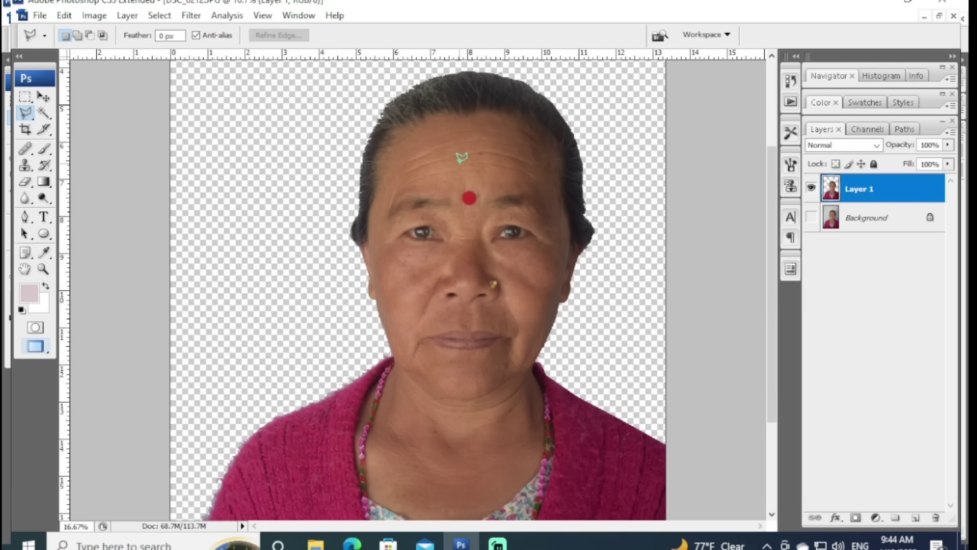
{"action": "key", "text": "ctrl+plus"}
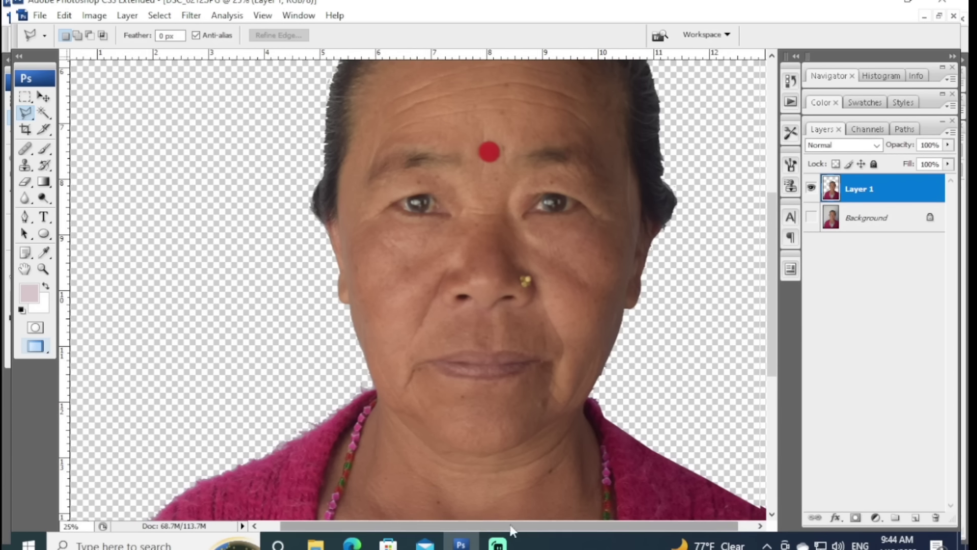
{"action": "left_click_drag", "start_coordinate": [490, 526], "coordinate": [505, 526]}
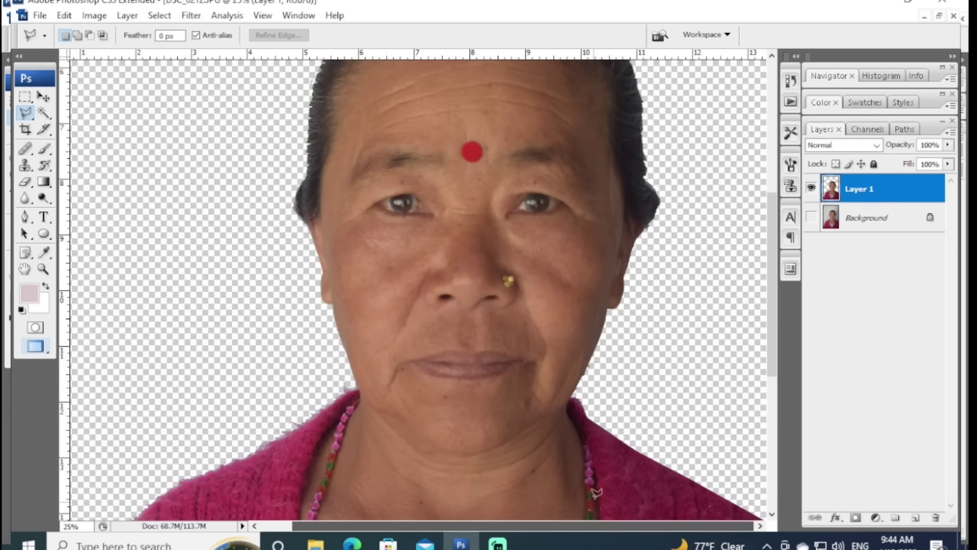
{"action": "left_click_drag", "start_coordinate": [773, 338], "coordinate": [775, 308]}
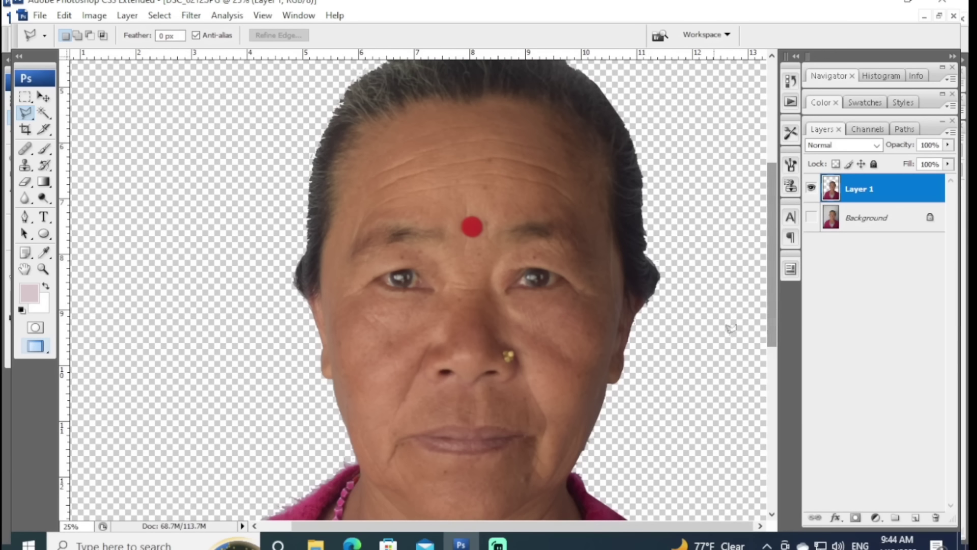
{"action": "left_click", "coordinate": [651, 340]}
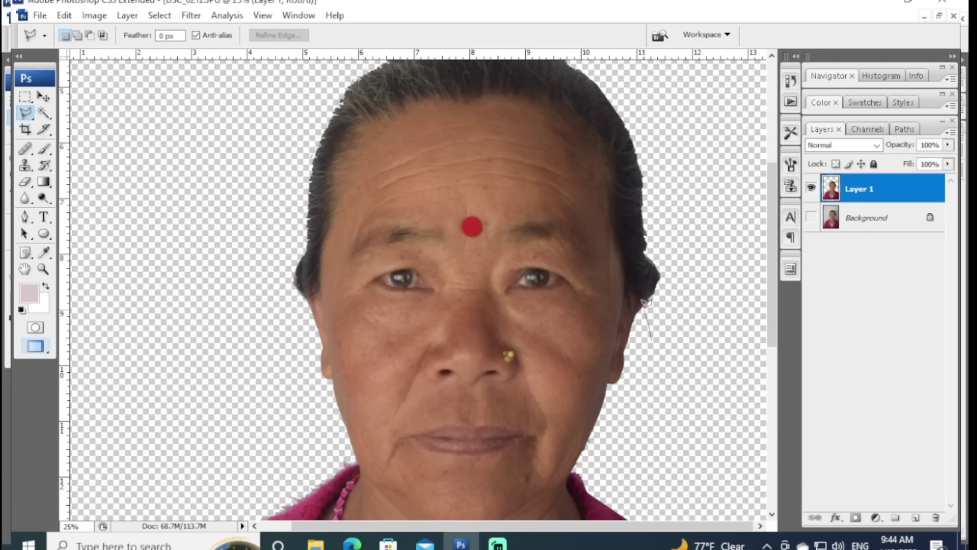
{"action": "left_click", "coordinate": [643, 298]}
{"action": "left_click", "coordinate": [655, 278]}
{"action": "left_click", "coordinate": [653, 260]}
{"action": "left_click", "coordinate": [644, 233]}
{"action": "left_click", "coordinate": [644, 171]}
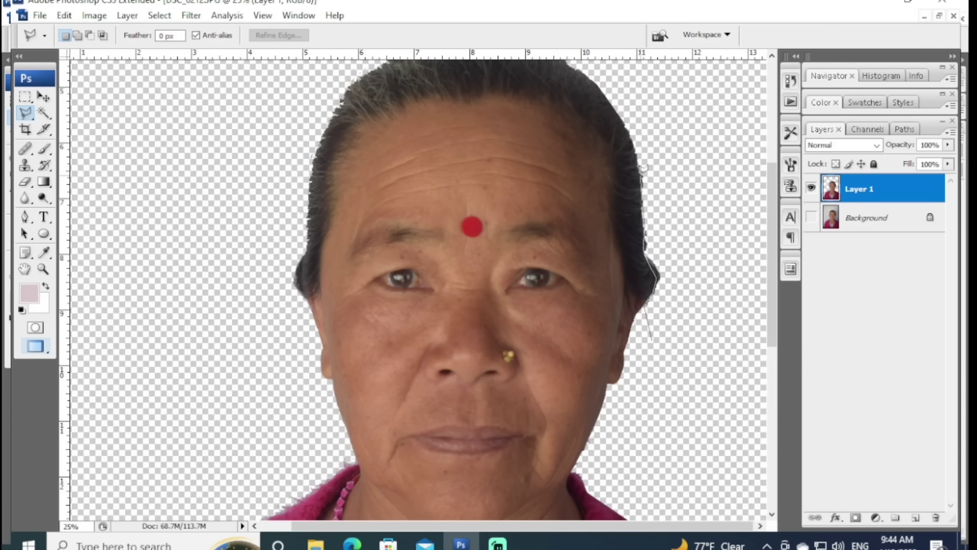
{"action": "left_click", "coordinate": [637, 147]}
{"action": "left_click", "coordinate": [632, 130]}
Step: Loop the outline around the grey fringe on the right, close it, and deselect
{"action": "left_click_drag", "start_coordinate": [600, 105], "coordinate": [600, 259]}
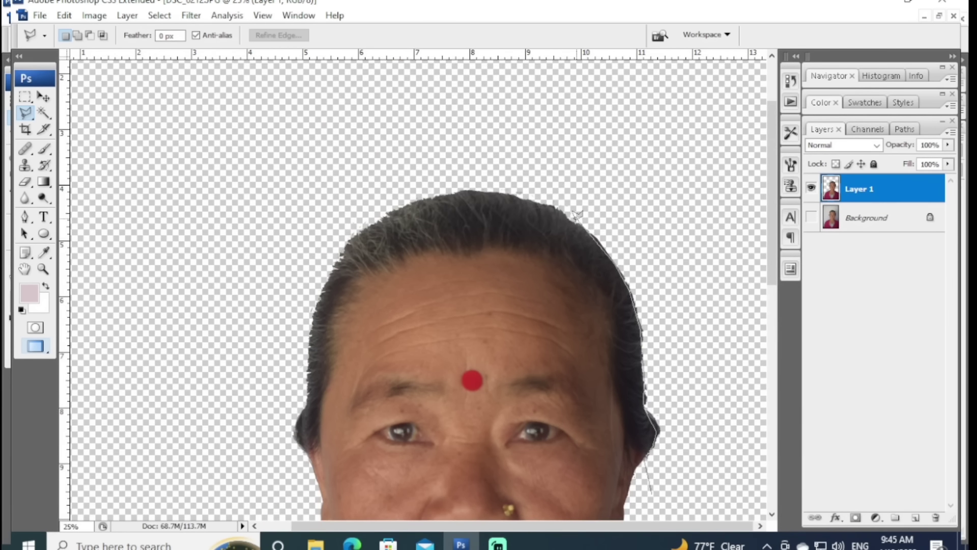
{"action": "left_click", "coordinate": [603, 168]}
{"action": "left_click", "coordinate": [643, 170]}
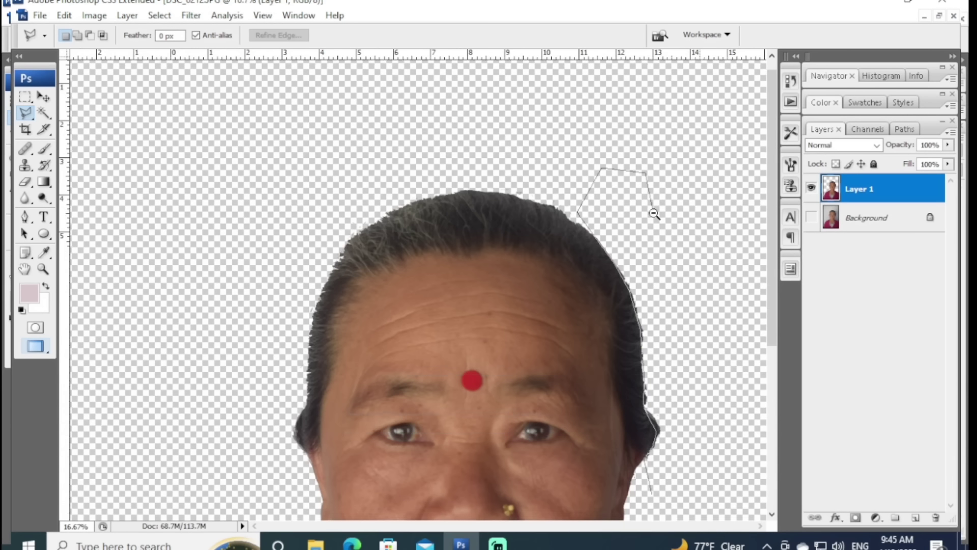
{"action": "key", "text": "ctrl+minus"}
{"action": "left_click", "coordinate": [666, 193]}
{"action": "left_click", "coordinate": [688, 306]}
{"action": "left_click", "coordinate": [639, 369]}
{"action": "left_click", "coordinate": [618, 369]}
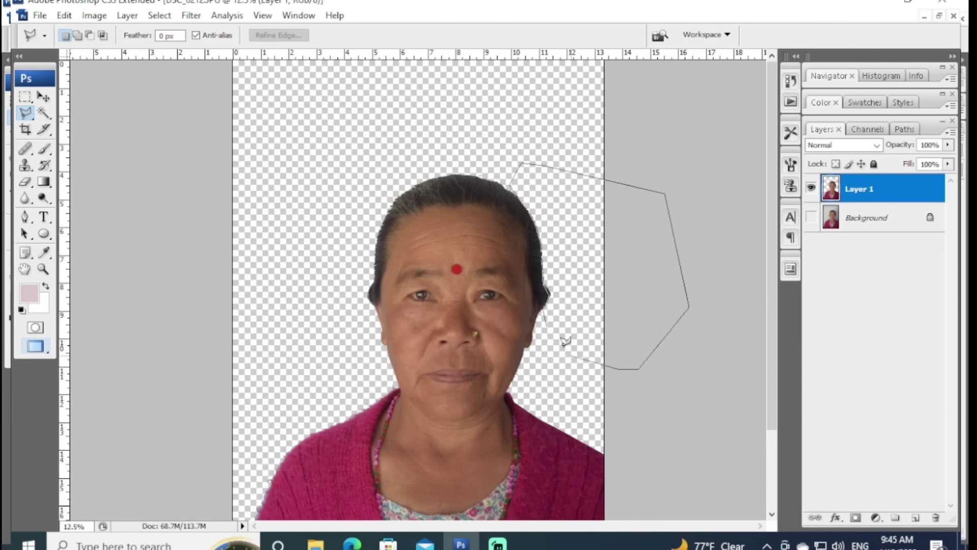
{"action": "double_click", "coordinate": [551, 321]}
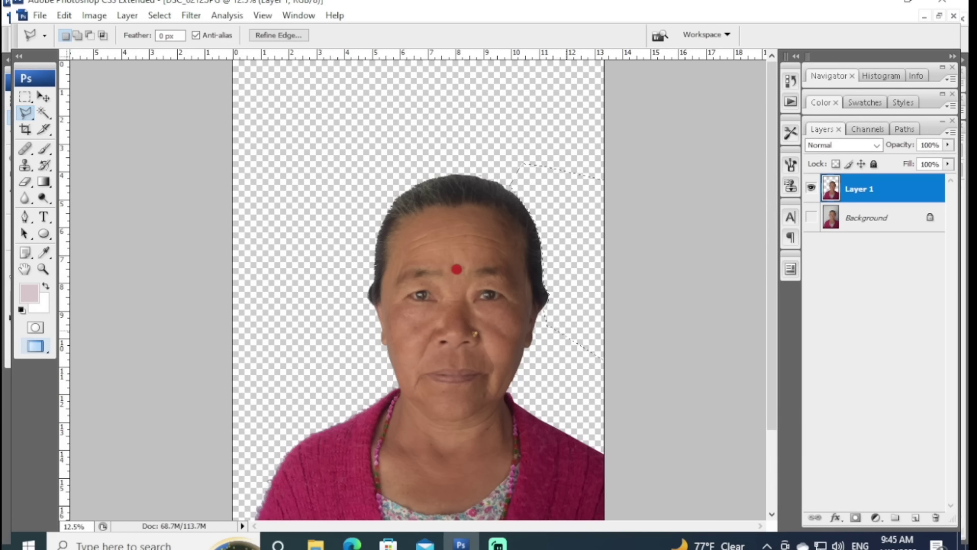
{"action": "key", "text": "ctrl+d"}
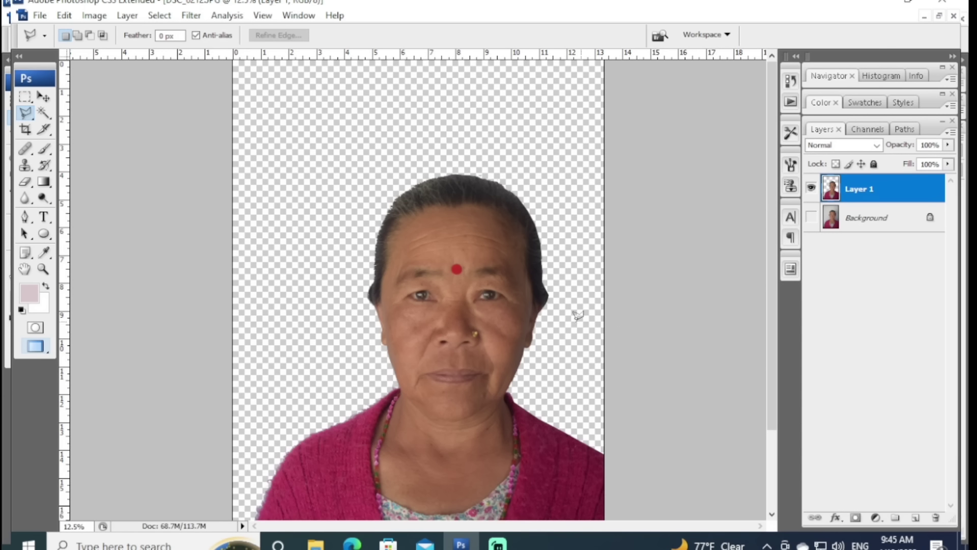
{"action": "key", "text": "ctrl+plus"}
{"action": "key", "text": "ctrl+plus"}
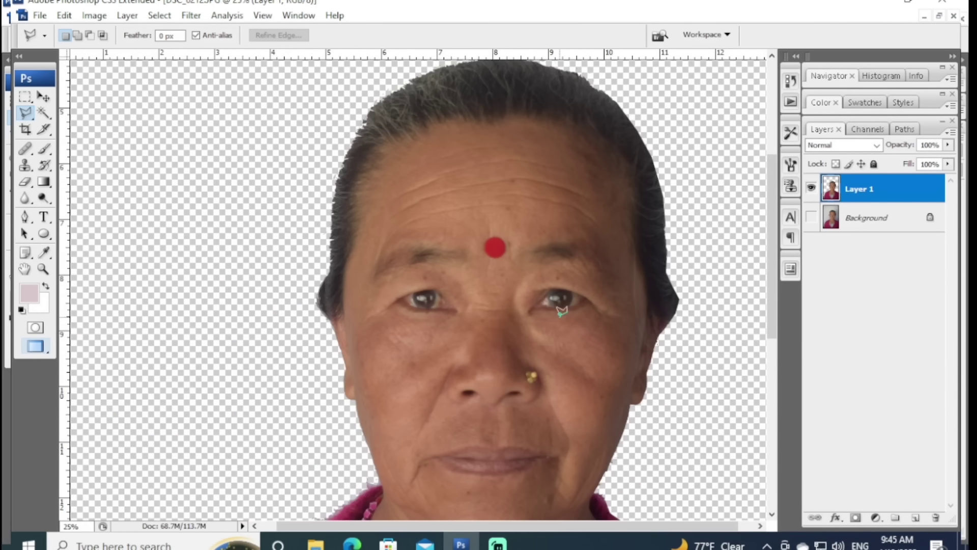
Step: Trace the left hair edge up to the top of the head
{"action": "scroll", "coordinate": [775, 285], "scroll_direction": "up", "scroll_amount": 3}
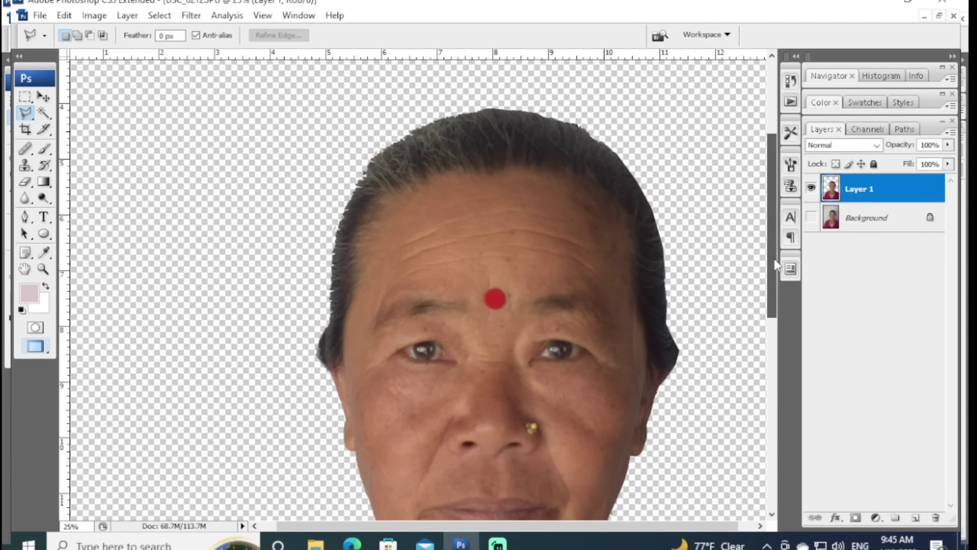
{"action": "left_click", "coordinate": [292, 349]}
{"action": "left_click", "coordinate": [329, 321]}
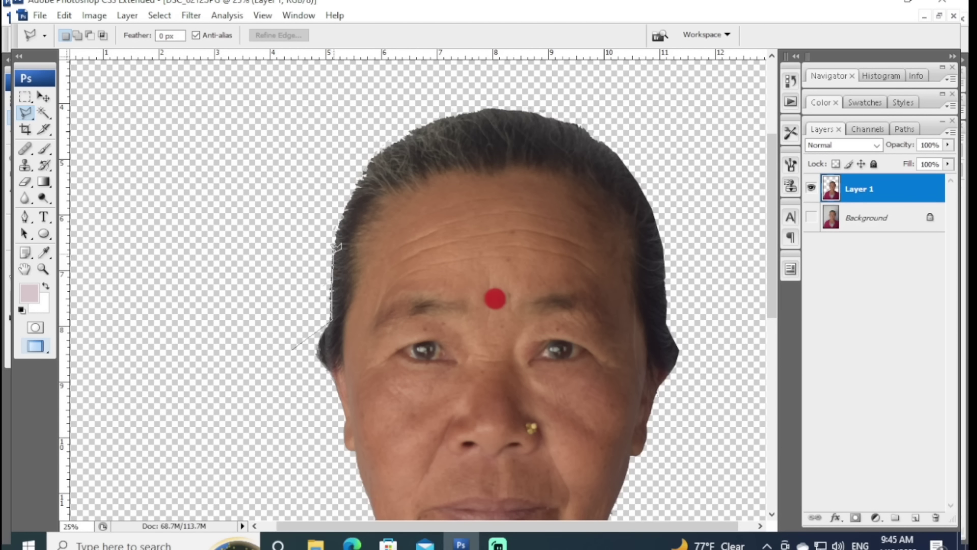
{"action": "left_click", "coordinate": [333, 249]}
{"action": "left_click", "coordinate": [341, 209]}
{"action": "left_click", "coordinate": [364, 173]}
{"action": "left_click", "coordinate": [390, 151]}
{"action": "left_click", "coordinate": [400, 132]}
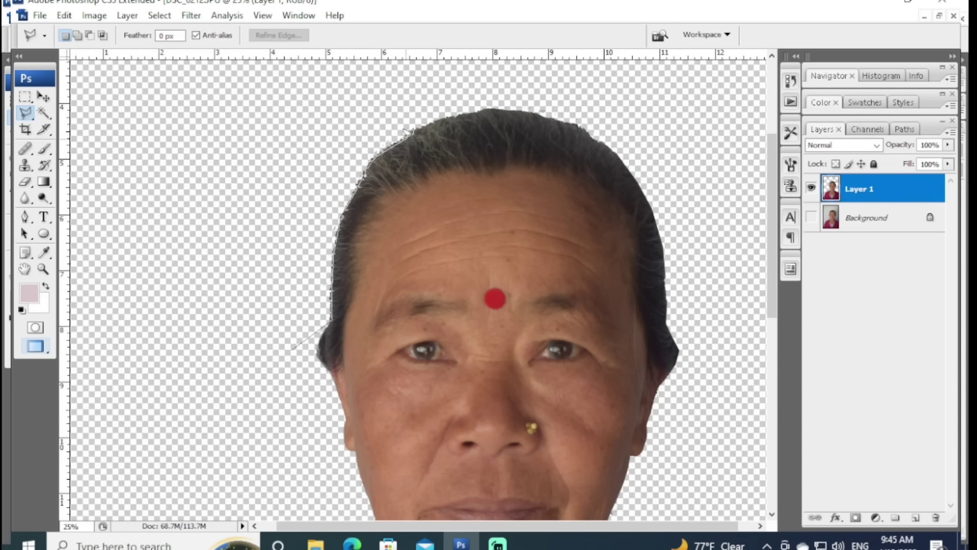
{"action": "left_click", "coordinate": [463, 113]}
Step: Extend the outline around the stray pixels left of the head, close it, and deselect
{"action": "left_click", "coordinate": [516, 101]}
{"action": "left_click", "coordinate": [463, 224]}
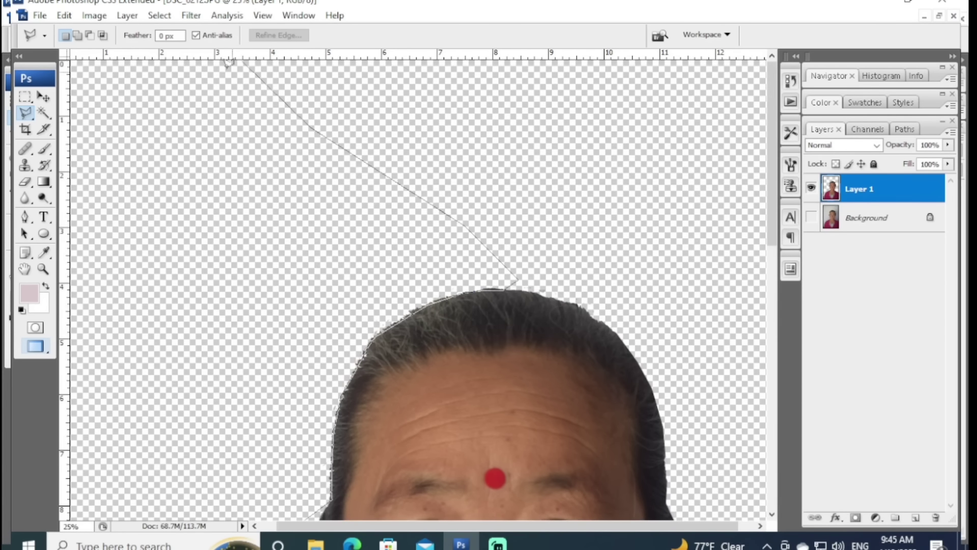
{"action": "left_click", "coordinate": [215, 75]}
{"action": "left_click", "coordinate": [148, 219]}
{"action": "left_click", "coordinate": [153, 339]}
{"action": "left_click", "coordinate": [90, 403]}
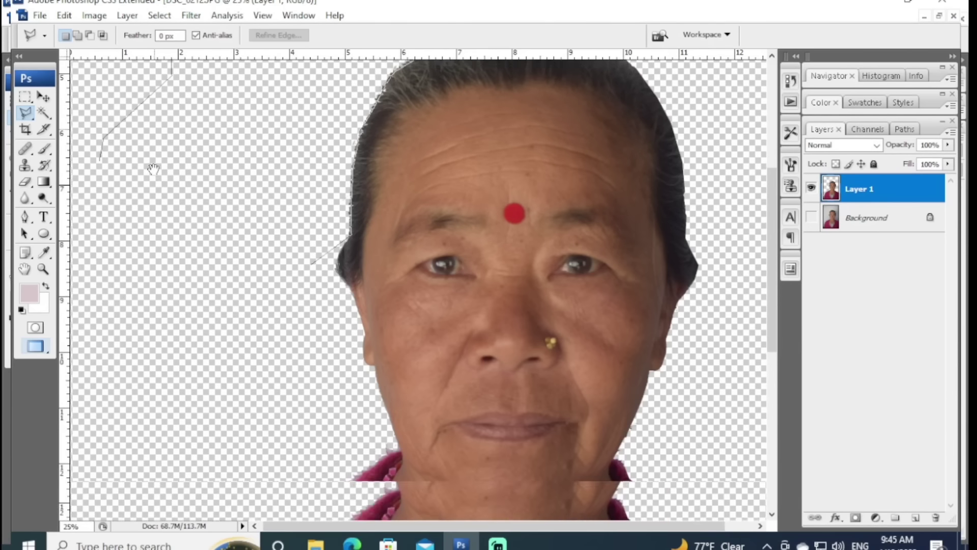
{"action": "left_click", "coordinate": [206, 323]}
{"action": "left_click", "coordinate": [264, 315]}
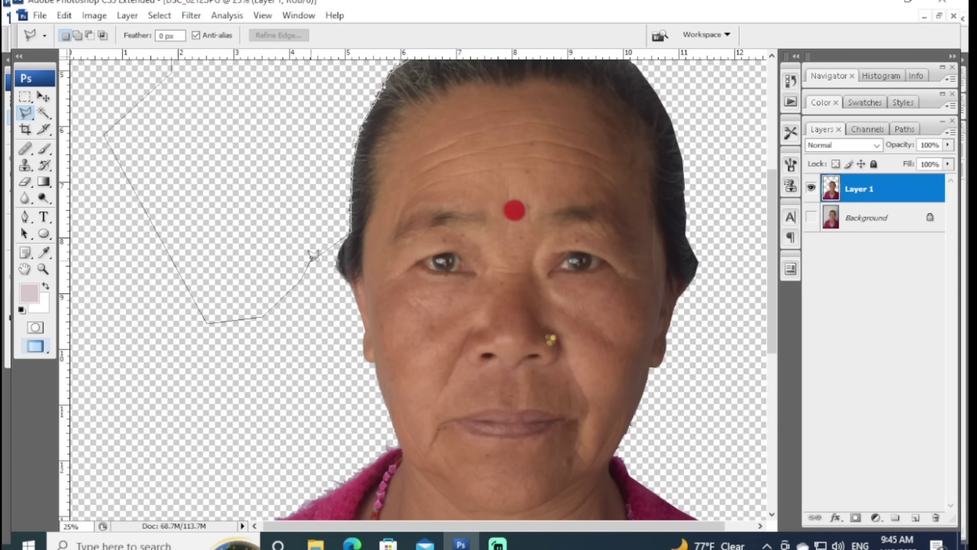
{"action": "left_click", "coordinate": [311, 262]}
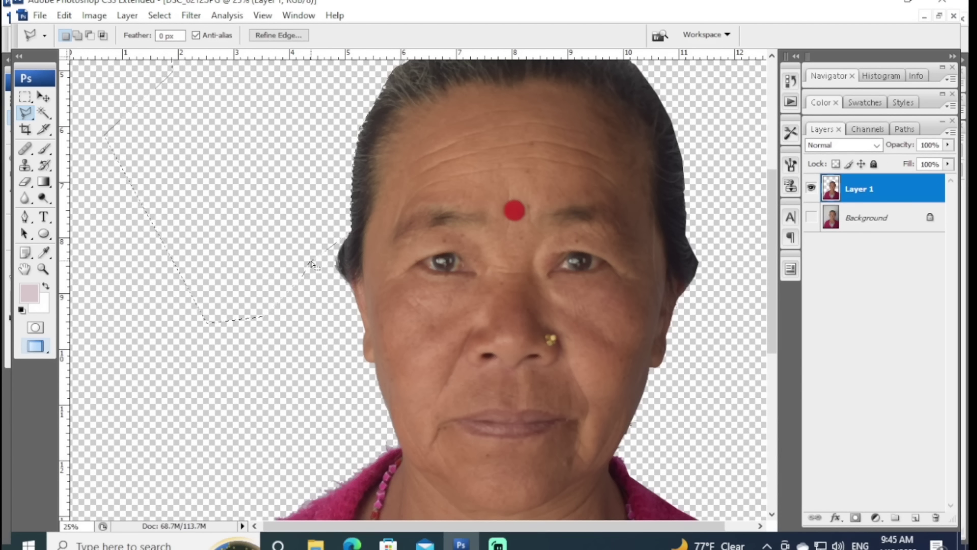
{"action": "key", "text": "ctrl+d"}
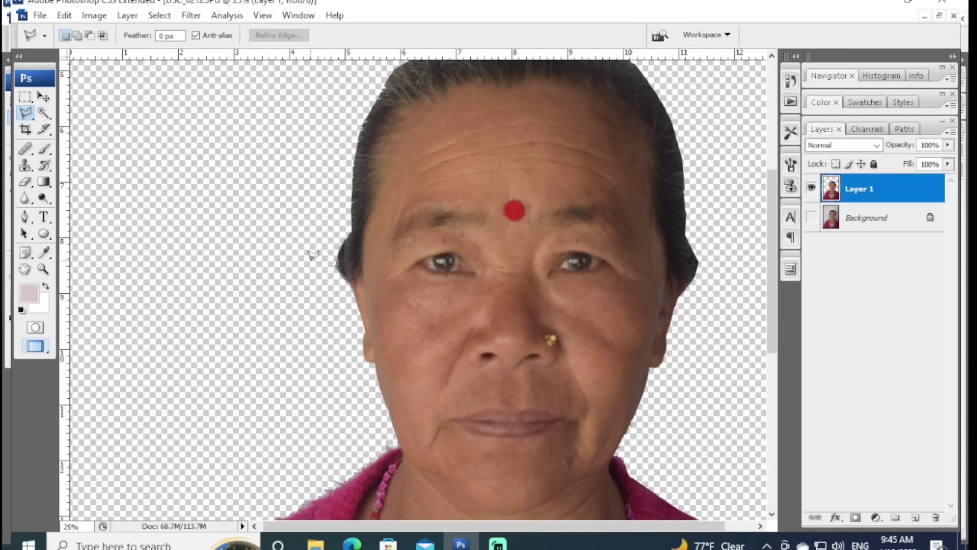
Step: Show the Background layer and make it the active layer
{"action": "scroll", "coordinate": [312, 264], "scroll_direction": "up", "scroll_amount": 1}
{"action": "scroll", "coordinate": [312, 263], "scroll_direction": "down", "scroll_amount": 3}
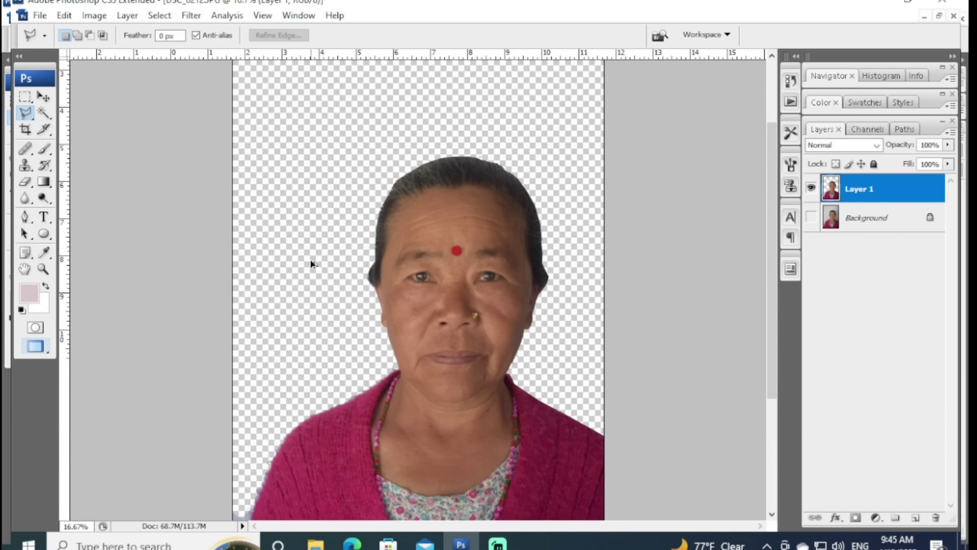
{"action": "scroll", "coordinate": [311, 257], "scroll_direction": "up", "scroll_amount": 1}
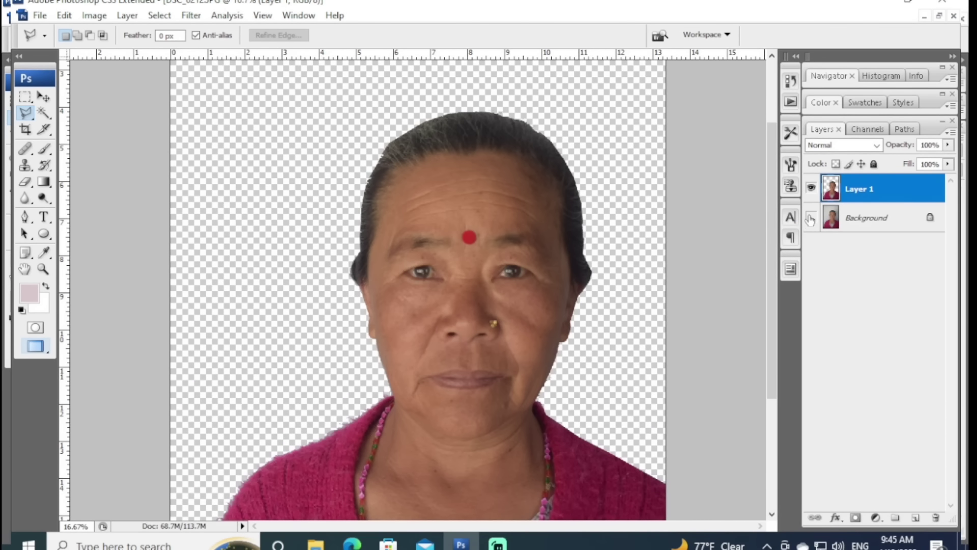
{"action": "left_click", "coordinate": [811, 218]}
{"action": "key", "text": "v"}
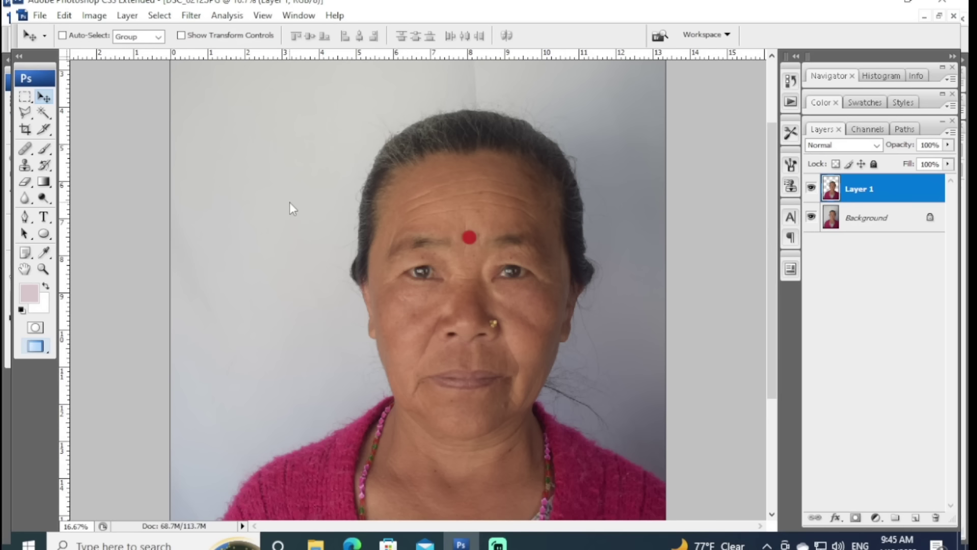
{"action": "right_click", "coordinate": [289, 203]}
{"action": "left_click", "coordinate": [318, 214]}
Step: Fill the whole Background with white, deselect, and reselect Layer 1
{"action": "key", "text": "ctrl+a"}
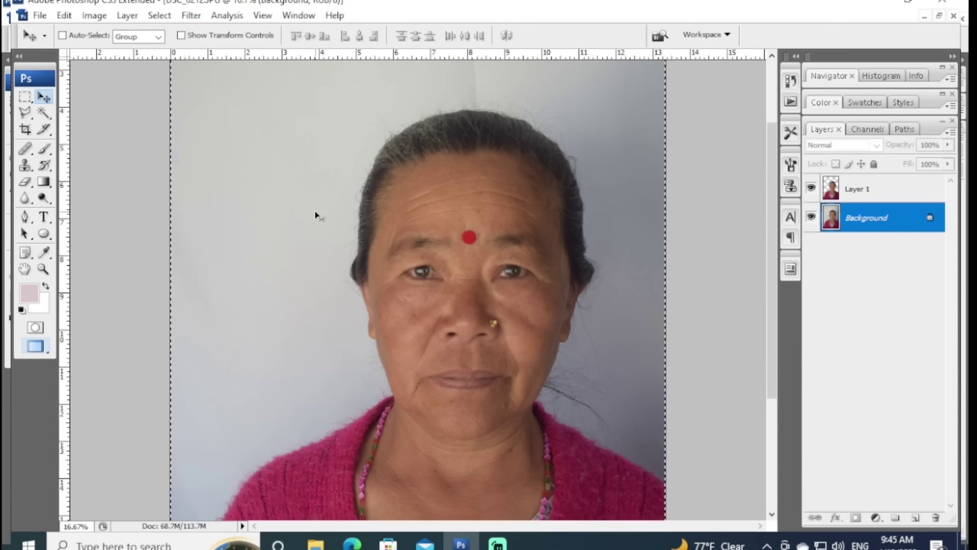
{"action": "key", "text": "Delete"}
{"action": "key", "text": "ctrl+d"}
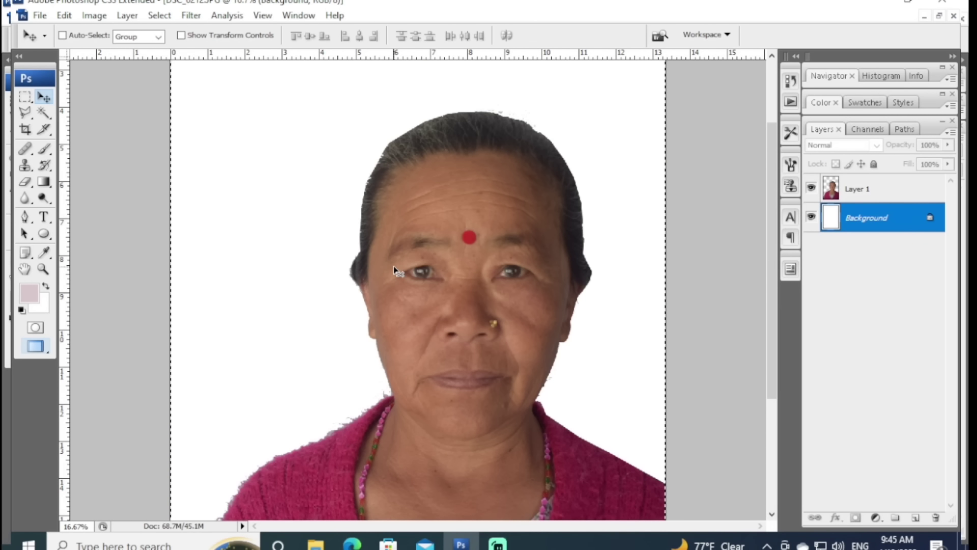
{"action": "right_click", "coordinate": [477, 230]}
{"action": "left_click", "coordinate": [499, 239]}
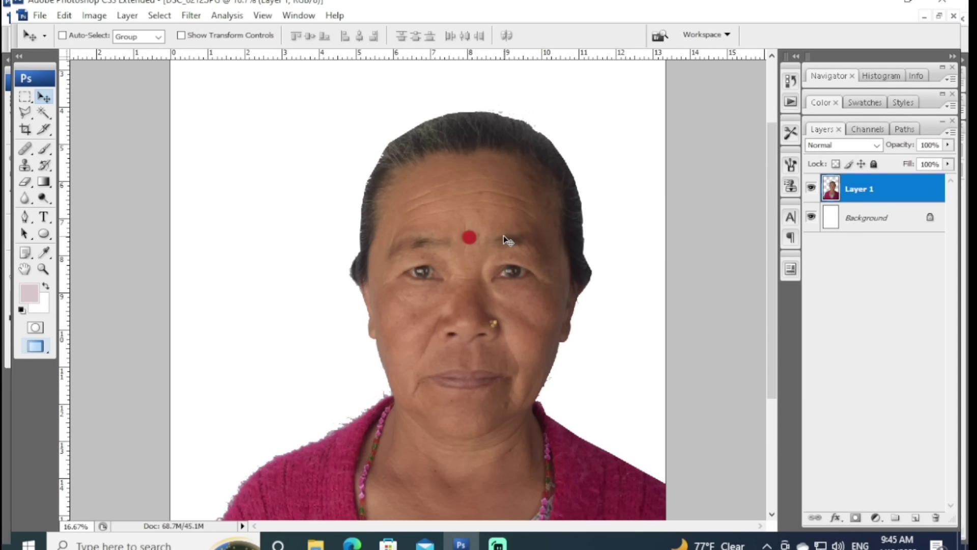
Step: Brighten the portrait by raising the Curves line, keeping Layer 1 active
{"action": "key", "text": "ctrl+m"}
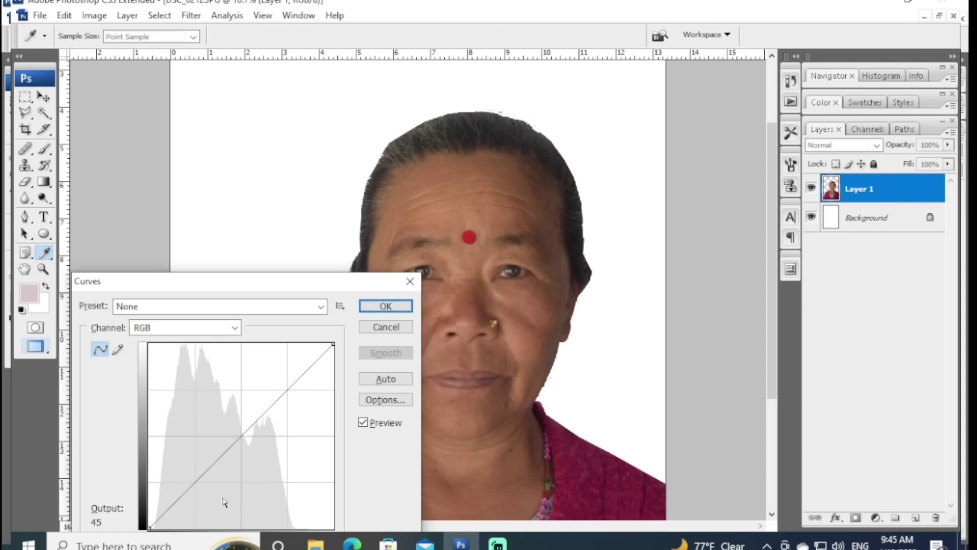
{"action": "left_click_drag", "start_coordinate": [240, 437], "coordinate": [230, 424]}
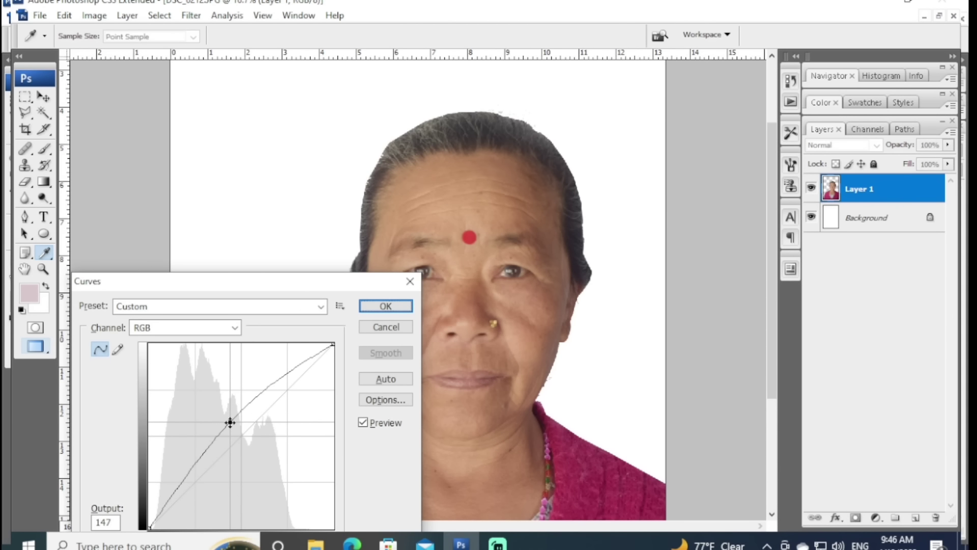
{"action": "left_click", "coordinate": [397, 307]}
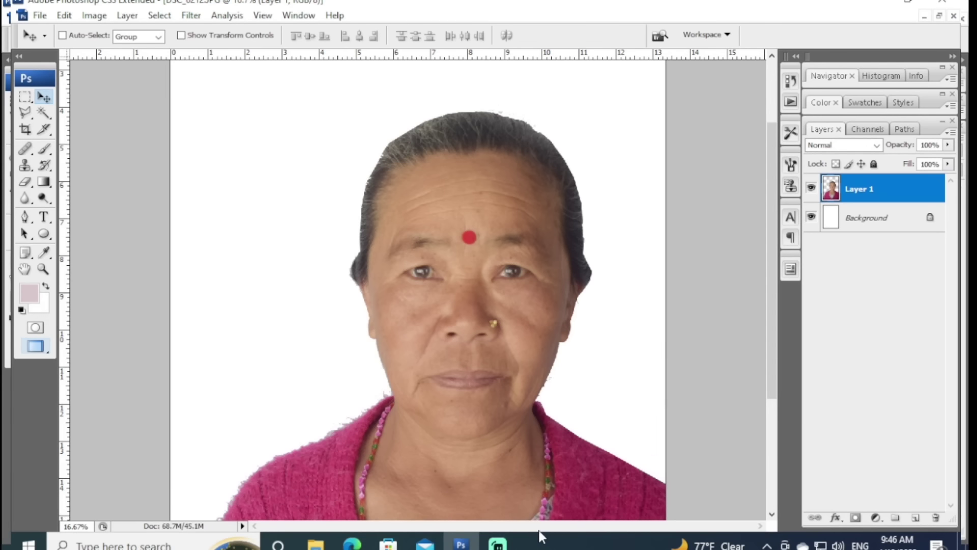
{"action": "left_click_drag", "start_coordinate": [772, 367], "coordinate": [768, 348]}
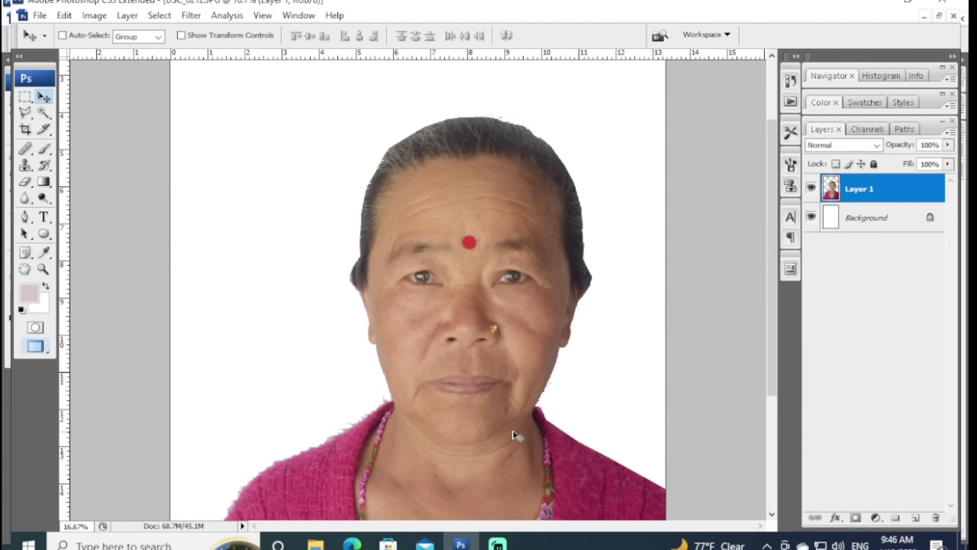
{"action": "right_click", "coordinate": [496, 347]}
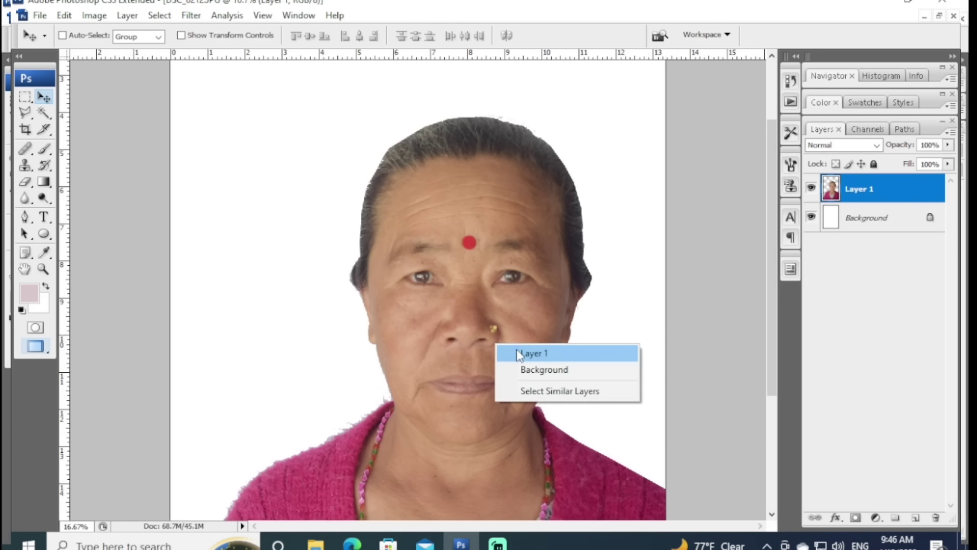
{"action": "left_click", "coordinate": [518, 351]}
Step: Apply Levels with input values 12, 1.00 and 220
{"action": "key", "text": "ctrl+l"}
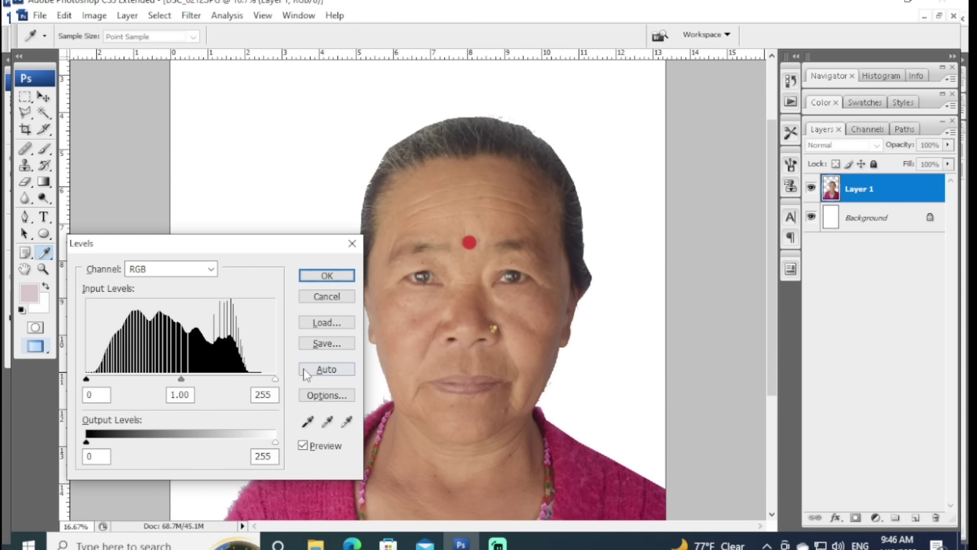
{"action": "left_click_drag", "start_coordinate": [275, 380], "coordinate": [249, 380]}
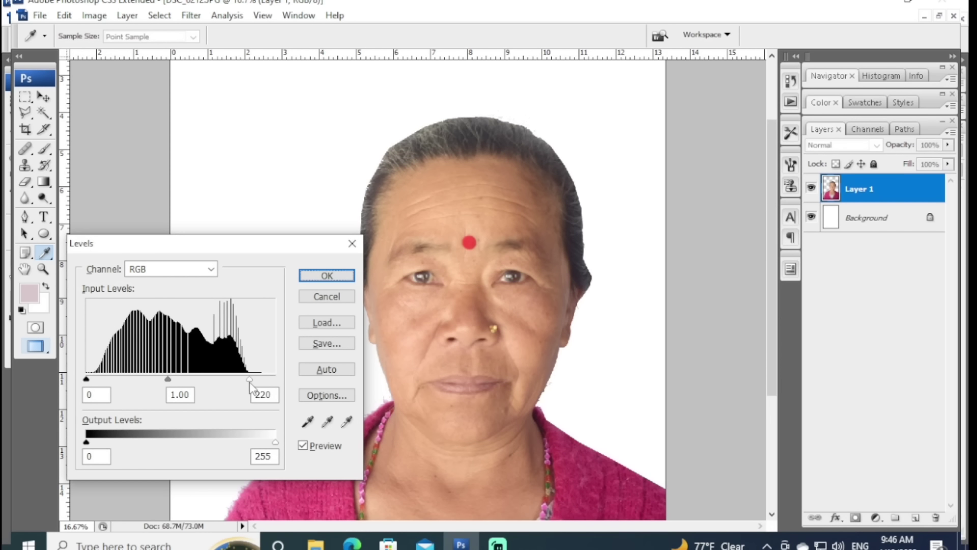
{"action": "left_click_drag", "start_coordinate": [87, 381], "coordinate": [97, 387]}
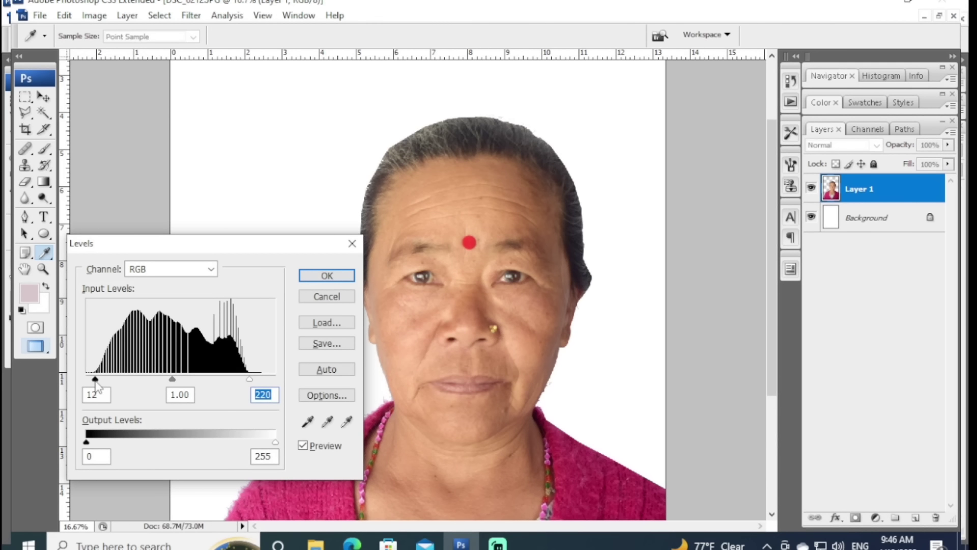
{"action": "left_click", "coordinate": [329, 275]}
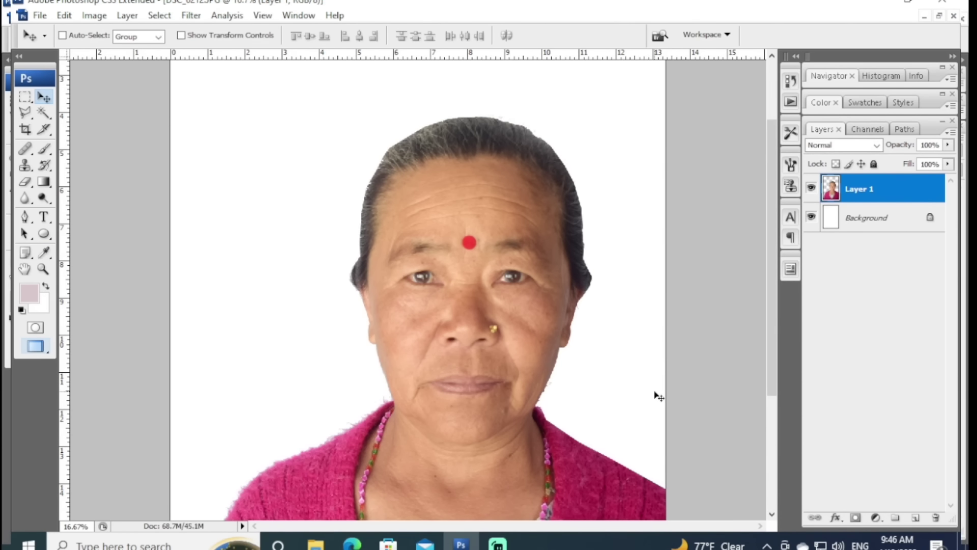
{"action": "key", "text": "ctrl+minus"}
Step: Duplicate Layer 1 into Layer 1 copy with Ctrl+J
{"action": "key", "text": "ctrl+plus"}
{"action": "key", "text": "ctrl+minus"}
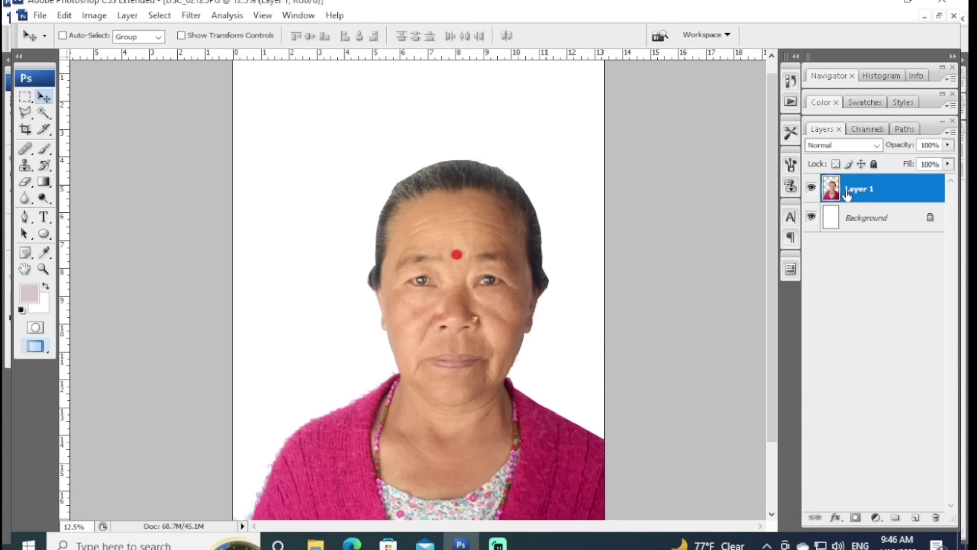
{"action": "key", "text": "ctrl+j"}
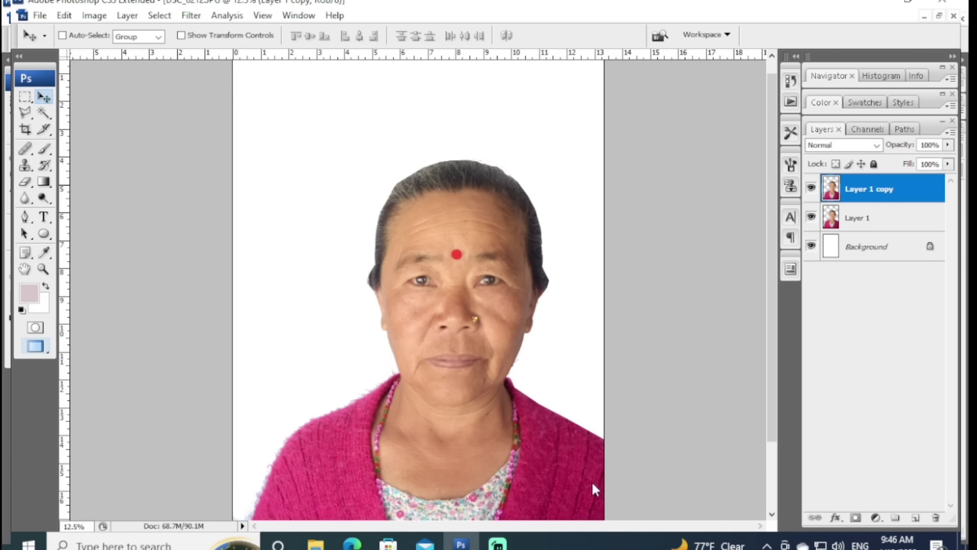
Step: Blur Layer 1 copy with a 17.6-pixel Gaussian Blur and add a black hide-all mask
{"action": "key", "text": "ctrl+minus"}
{"action": "key", "text": "ctrl+alt+f"}
{"action": "left_click_drag", "start_coordinate": [586, 255], "coordinate": [556, 253]}
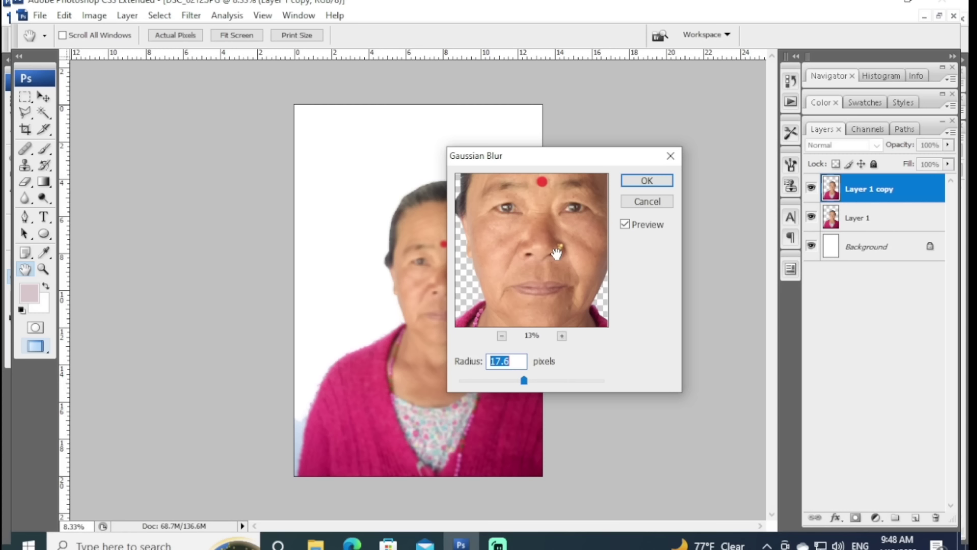
{"action": "key", "text": "Return"}
{"action": "key", "text": "v"}
{"action": "left_click", "coordinate": [856, 517]}
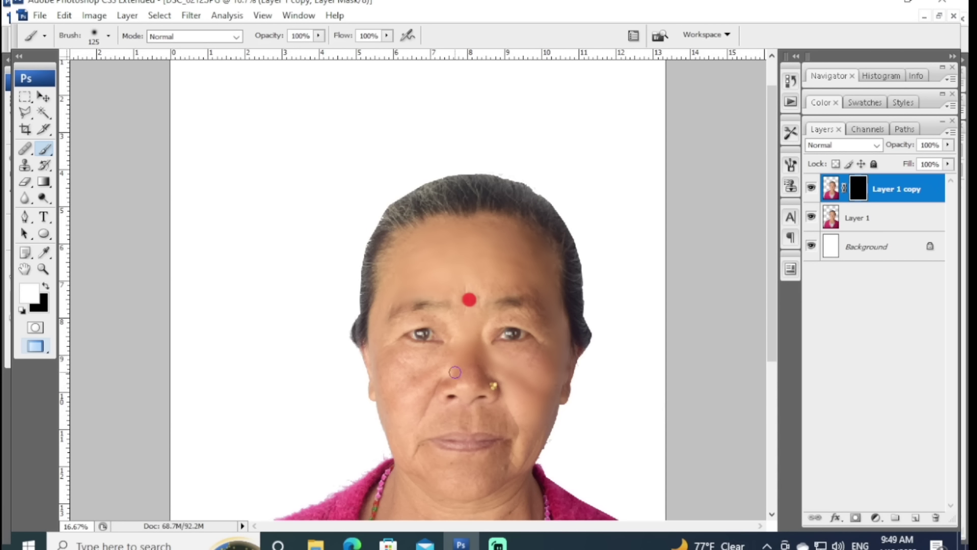
Step: Paint white on the mask over the face skin to reveal the smoothing
{"action": "left_click_drag", "start_coordinate": [455, 373], "coordinate": [519, 333]}
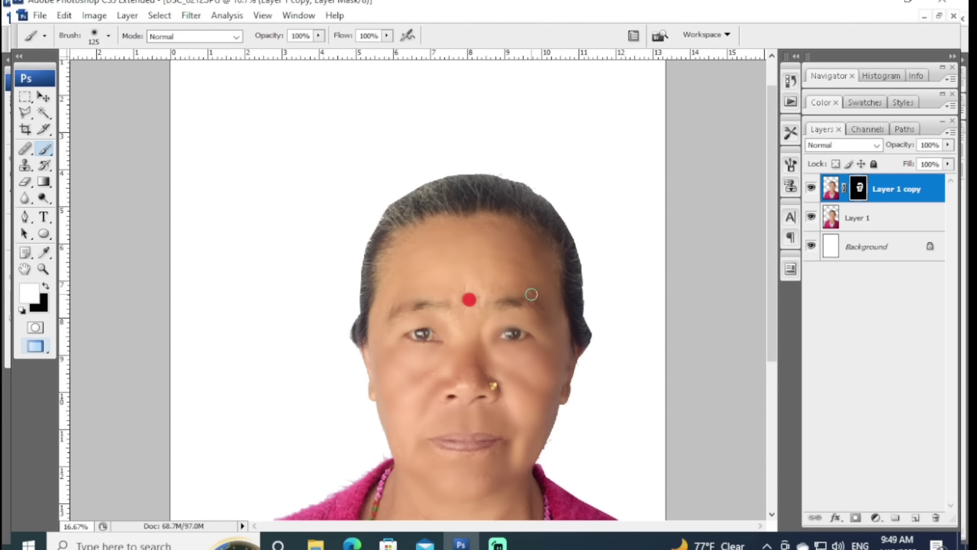
{"action": "key", "text": "ctrl+minus"}
Step: Hide Layer 1 by turning off its visibility
{"action": "left_click", "coordinate": [812, 218]}
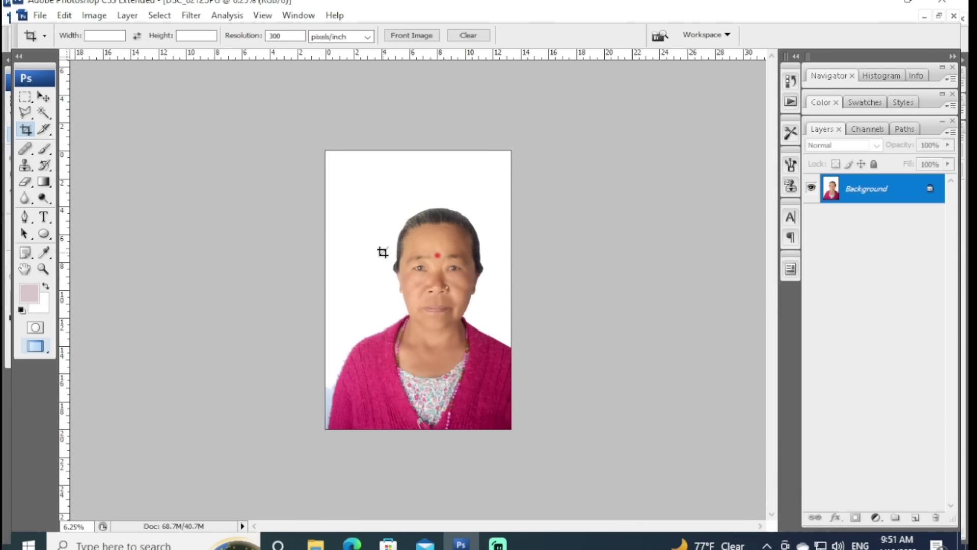
Step: Set a 25 × 30 mm crop size and frame the woman's head and shoulders
{"action": "left_click", "coordinate": [116, 36]}
{"action": "type", "text": "25"}
{"action": "left_click", "coordinate": [198, 36]}
{"action": "type", "text": "30mm"}
{"action": "left_click_drag", "start_coordinate": [348, 197], "coordinate": [576, 379]}
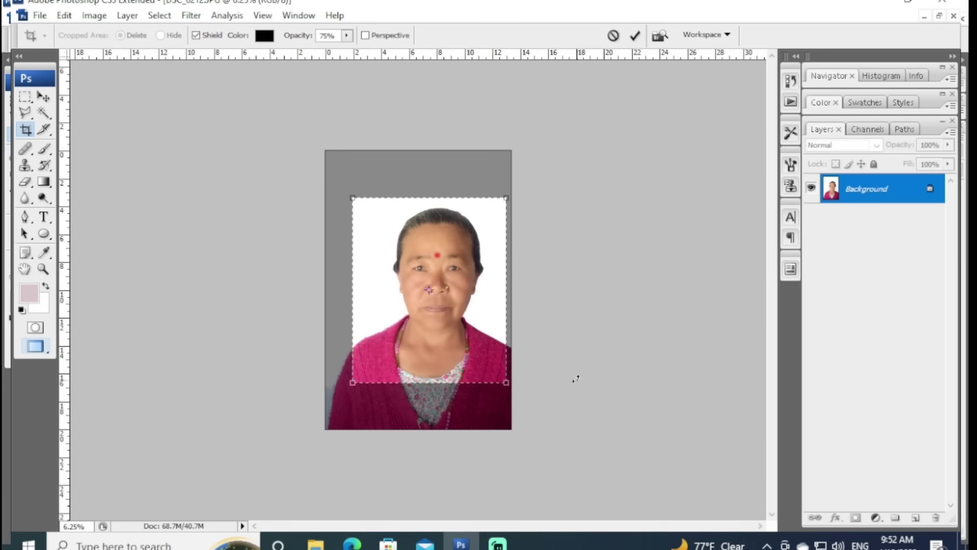
{"action": "left_click_drag", "start_coordinate": [507, 382], "coordinate": [497, 352]}
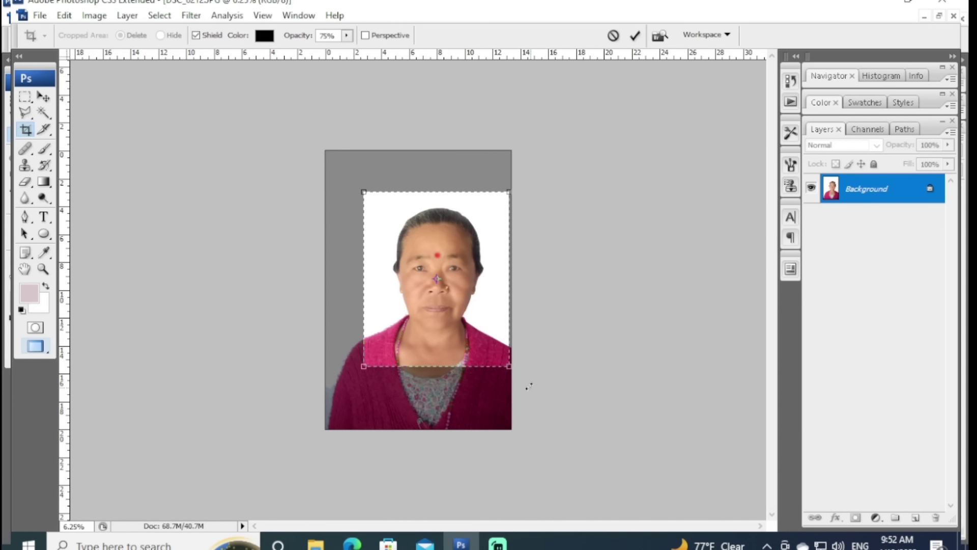
{"action": "key", "text": "Down"}
{"action": "key", "text": "Down"}
{"action": "key", "text": "Down"}
{"action": "key", "text": "Left"}
{"action": "key", "text": "Left"}
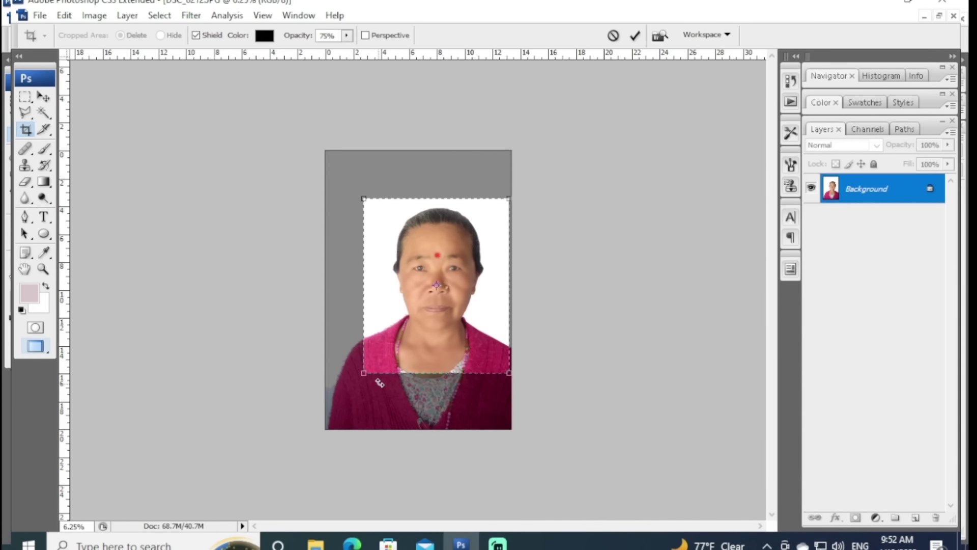
Step: Commit the portrait crop, zoom in, and show documents as floating windows
{"action": "key", "text": "Return"}
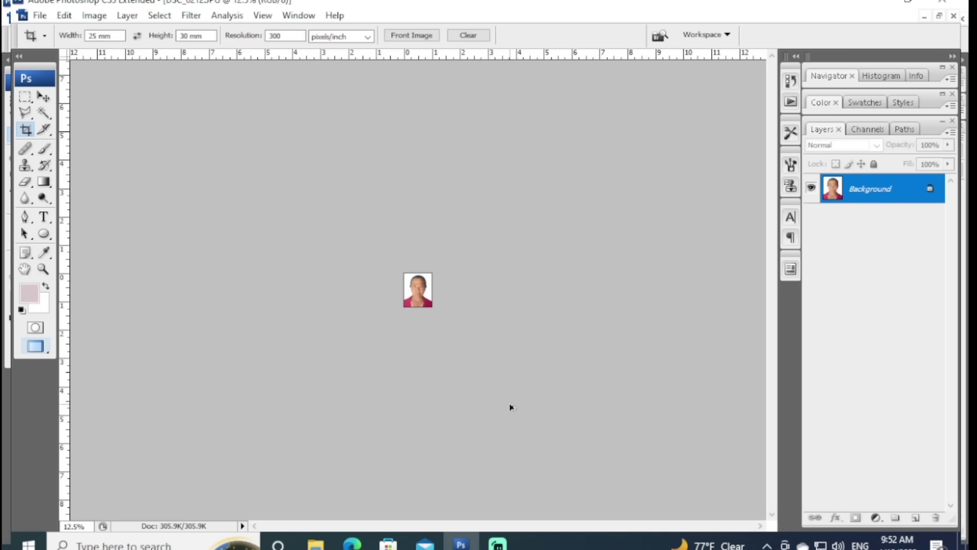
{"action": "key", "text": "ctrl+plus"}
{"action": "key", "text": "ctrl+plus"}
{"action": "key", "text": "ctrl+plus"}
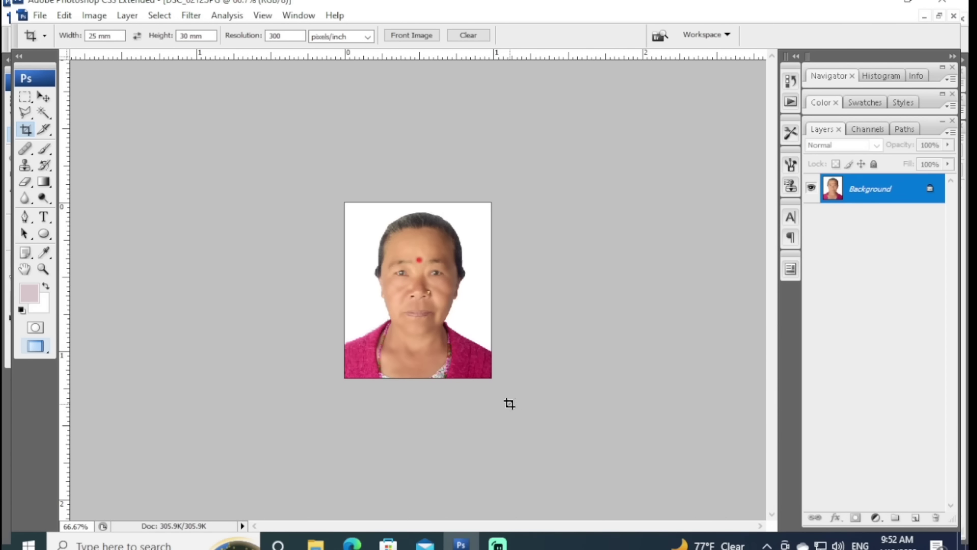
{"action": "key", "text": "shift+f"}
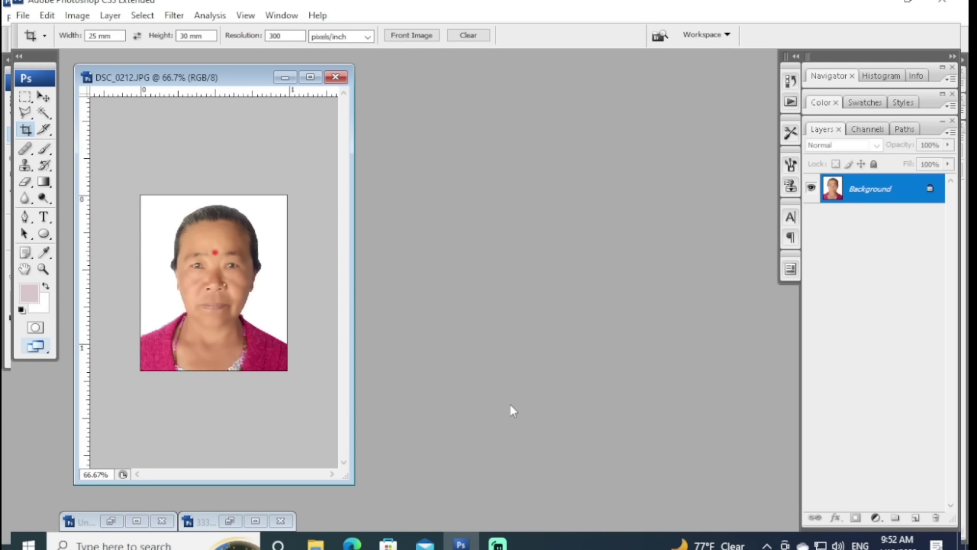
{"action": "left_click_drag", "start_coordinate": [244, 82], "coordinate": [532, 80]}
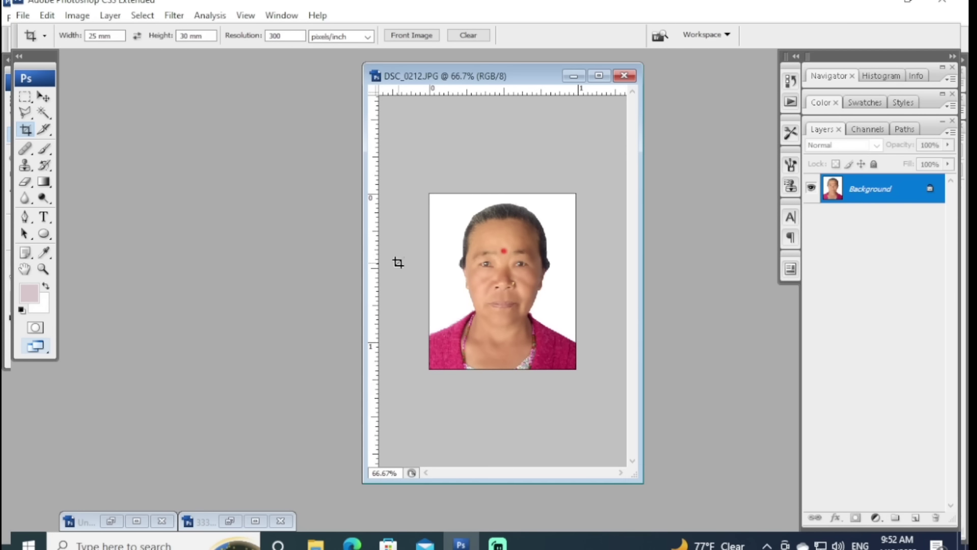
Step: Create a new blank document with the Photo preset at Portrait, 4 x 6 size
{"action": "key", "text": "ctrl+n"}
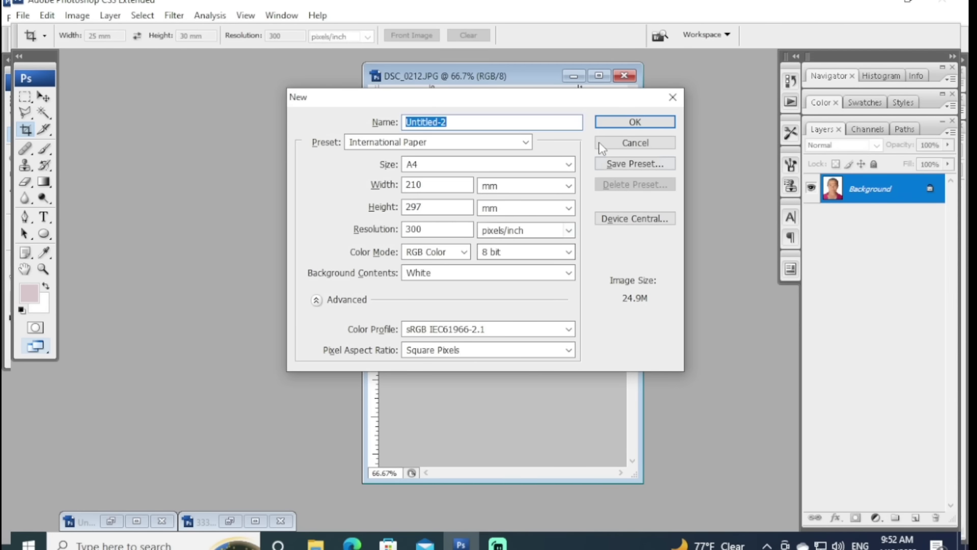
{"action": "left_click", "coordinate": [524, 142]}
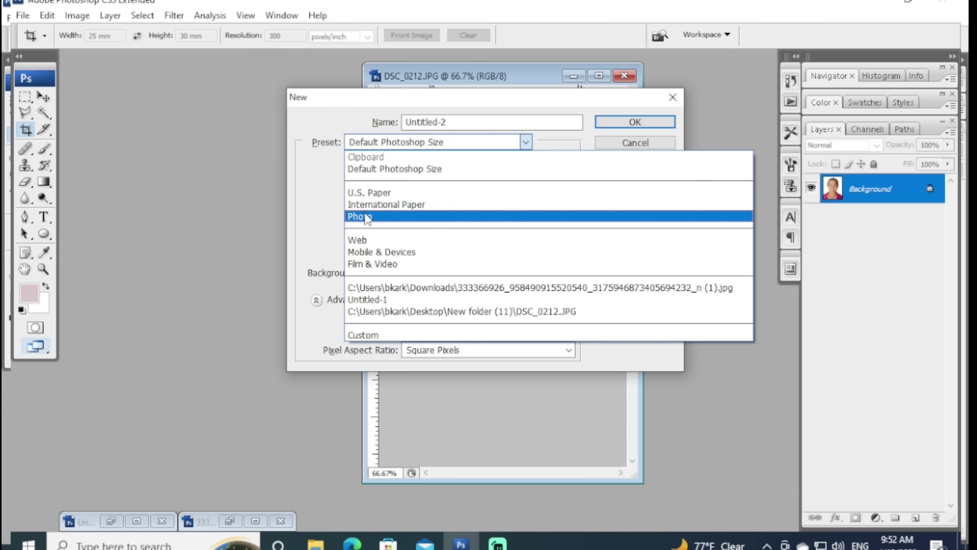
{"action": "left_click", "coordinate": [478, 216]}
{"action": "left_click", "coordinate": [566, 165]}
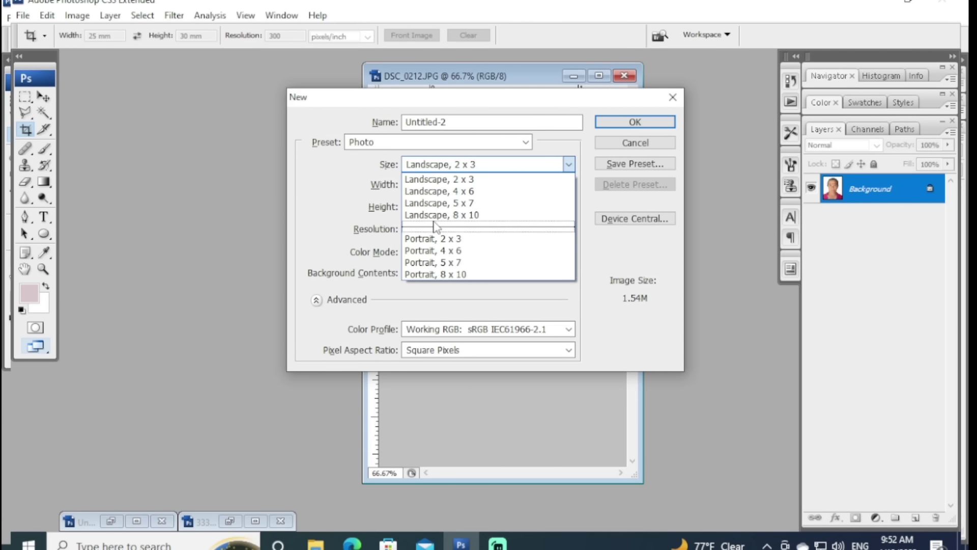
{"action": "left_click", "coordinate": [445, 191]}
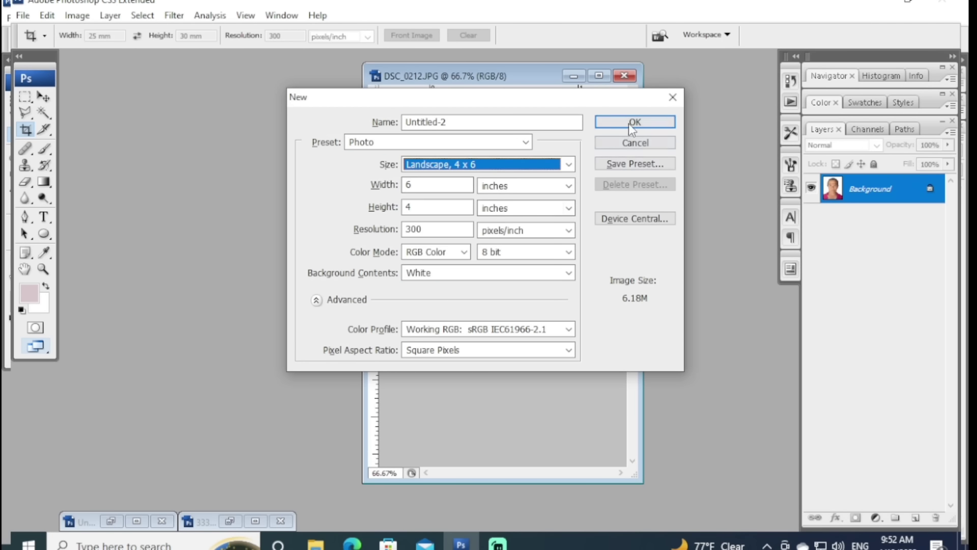
{"action": "left_click", "coordinate": [479, 164]}
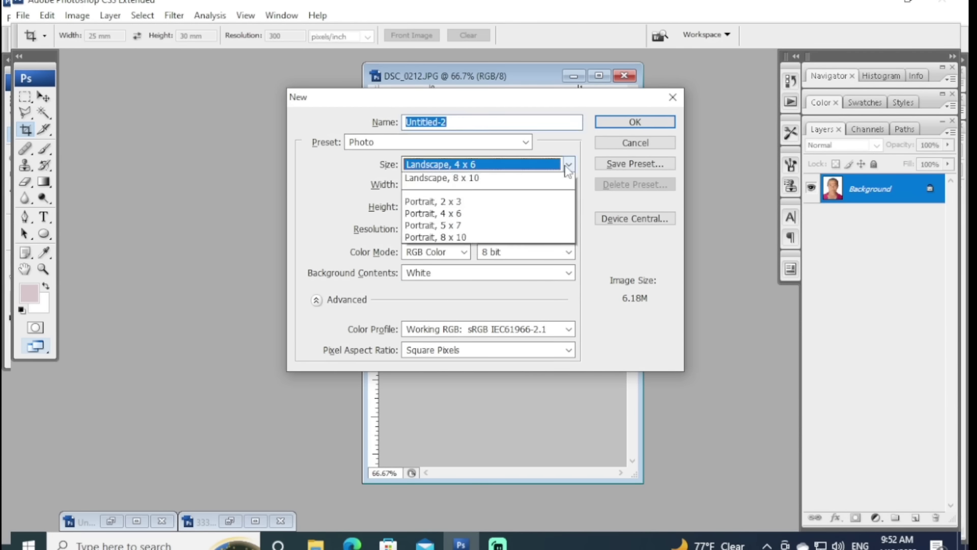
{"action": "left_click", "coordinate": [436, 252]}
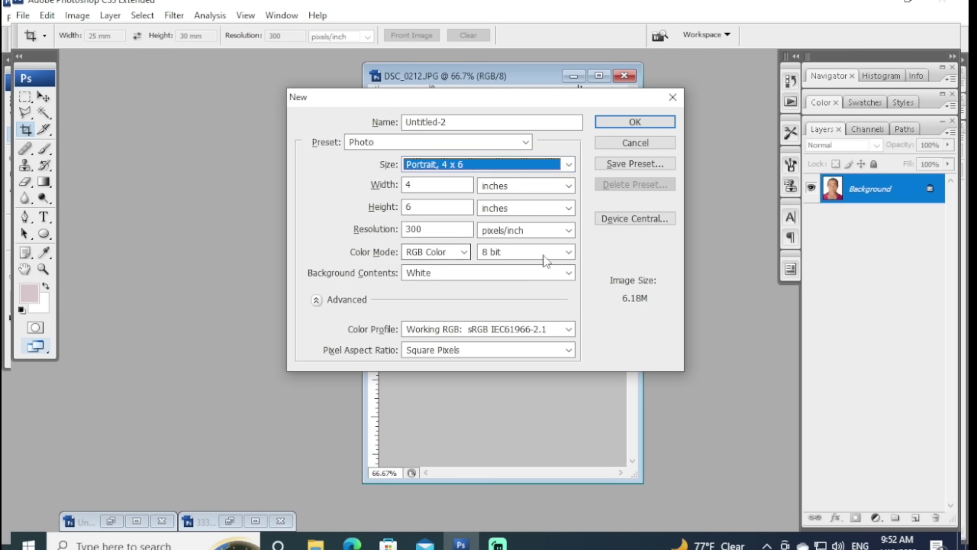
{"action": "left_click", "coordinate": [624, 123]}
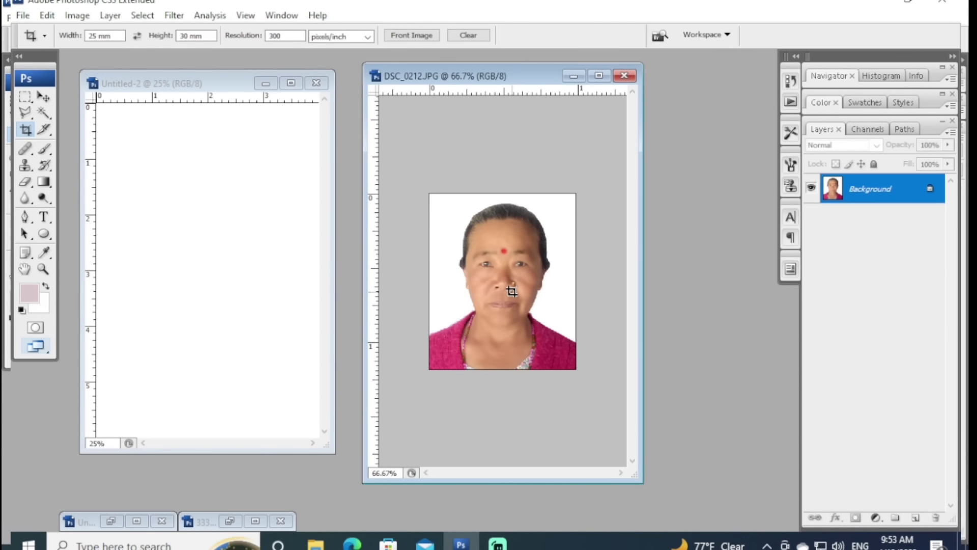
Step: Copy the portrait into Untitled-2, add a black inside stroke, and place it bottom-left
{"action": "key", "text": "v"}
{"action": "left_click_drag", "start_coordinate": [514, 296], "coordinate": [247, 298]}
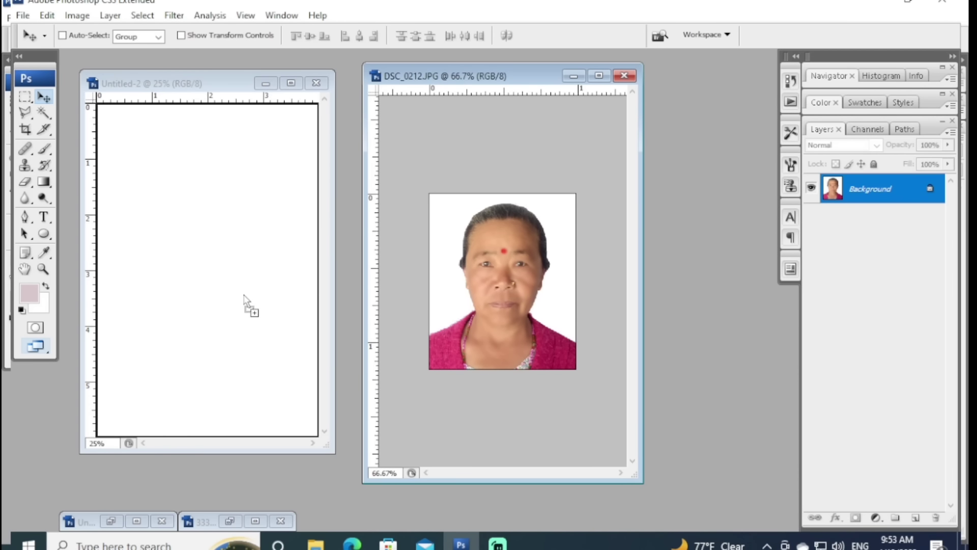
{"action": "left_click", "coordinate": [837, 518]}
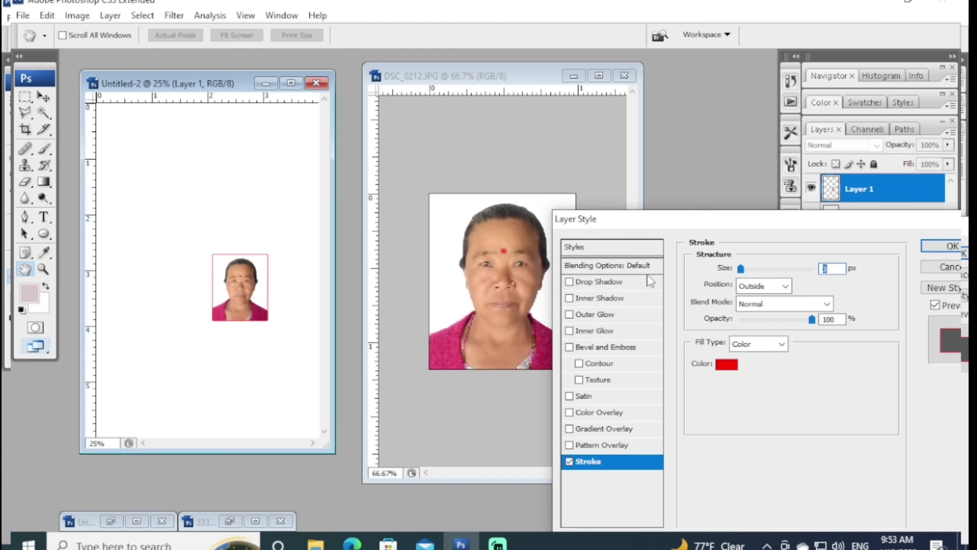
{"action": "left_click", "coordinate": [785, 286]}
{"action": "left_click", "coordinate": [754, 314]}
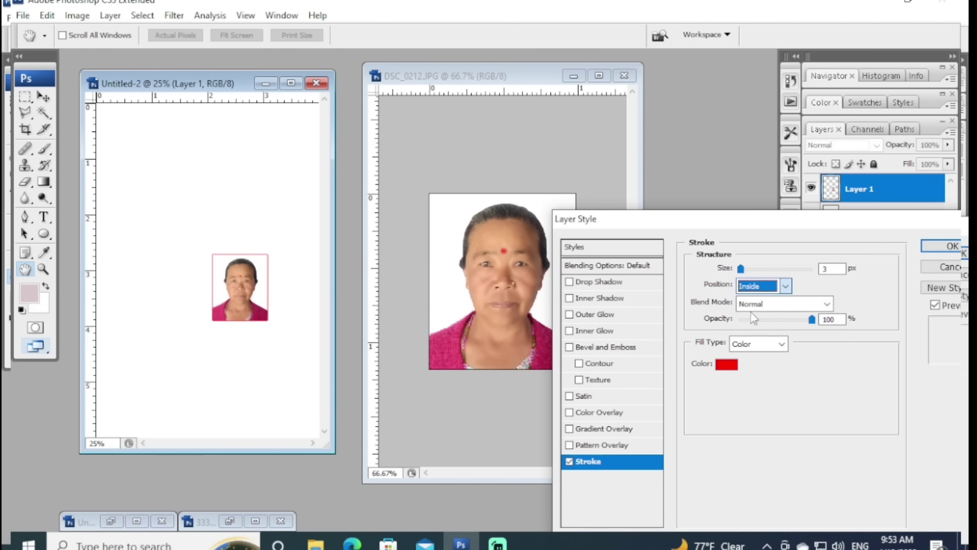
{"action": "left_click", "coordinate": [727, 364]}
{"action": "type", "text": "0"}
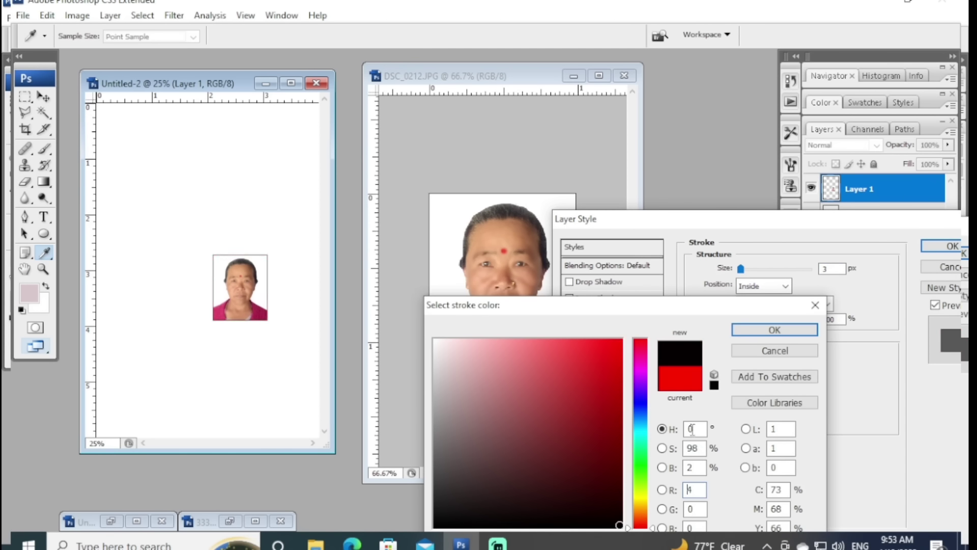
{"action": "left_click", "coordinate": [784, 331]}
{"action": "left_click_drag", "start_coordinate": [636, 219], "coordinate": [474, 177]}
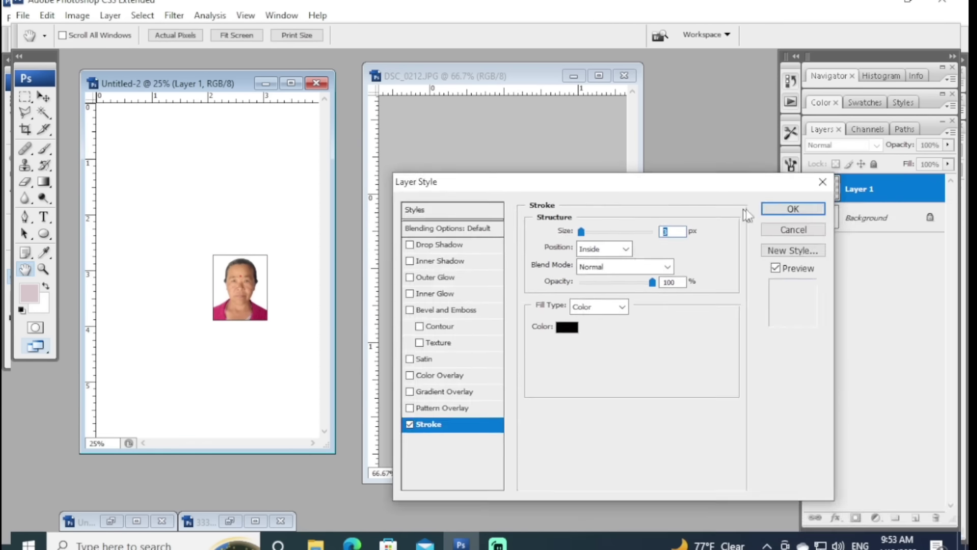
{"action": "left_click", "coordinate": [791, 204]}
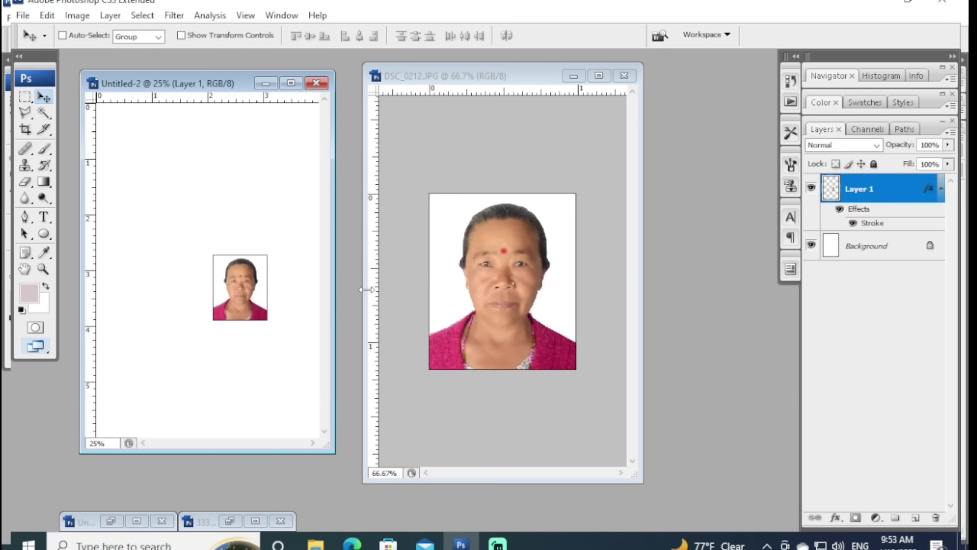
{"action": "left_click_drag", "start_coordinate": [252, 302], "coordinate": [146, 406]}
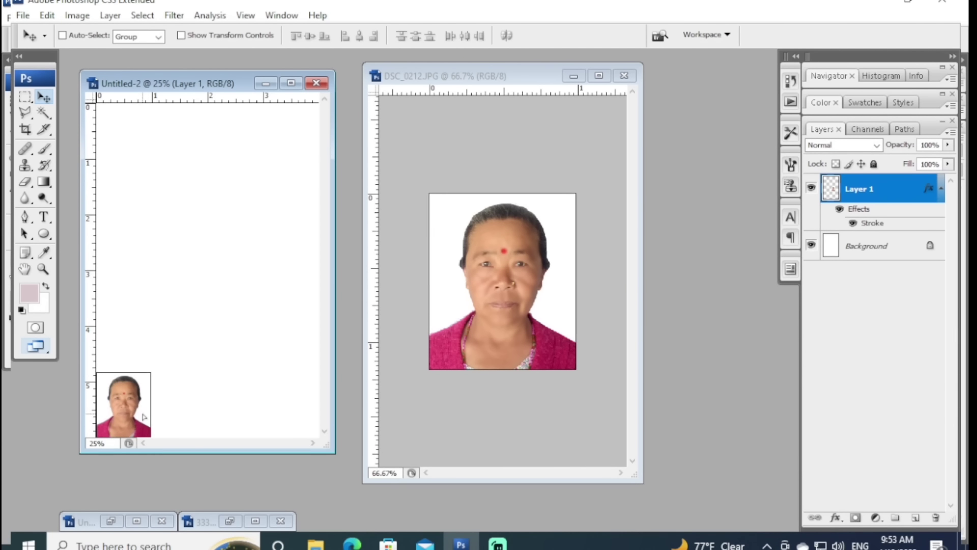
{"action": "key", "text": "Right"}
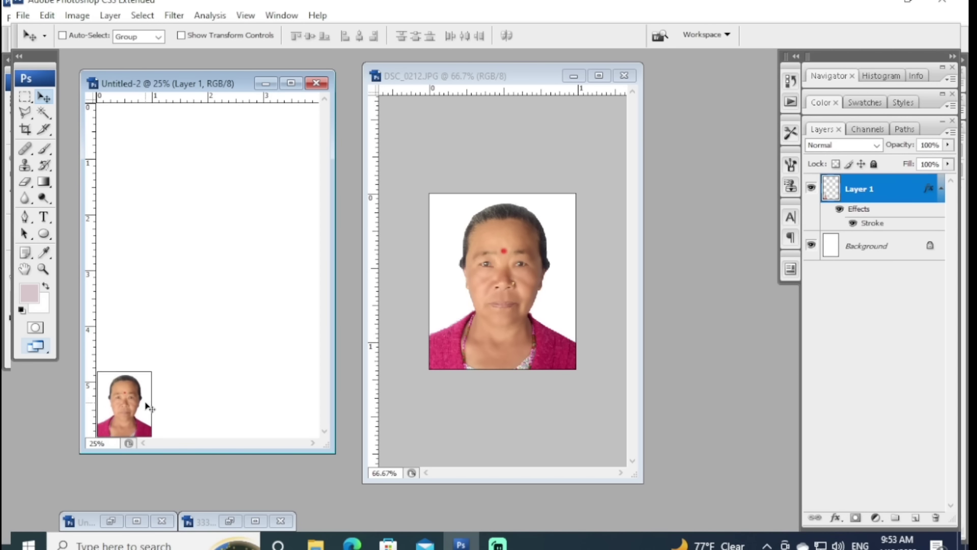
Step: Alt-drag three more copies of the stroked photo into a row of four along the page bottom
{"action": "key", "text": "Up"}
{"action": "key", "text": "Right"}
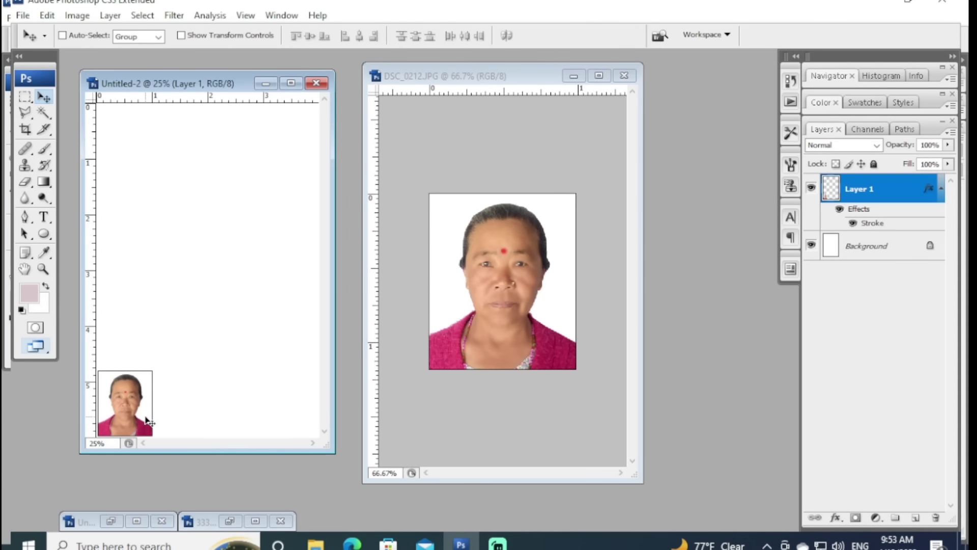
{"action": "left_click_drag", "start_coordinate": [148, 405], "coordinate": [264, 401]}
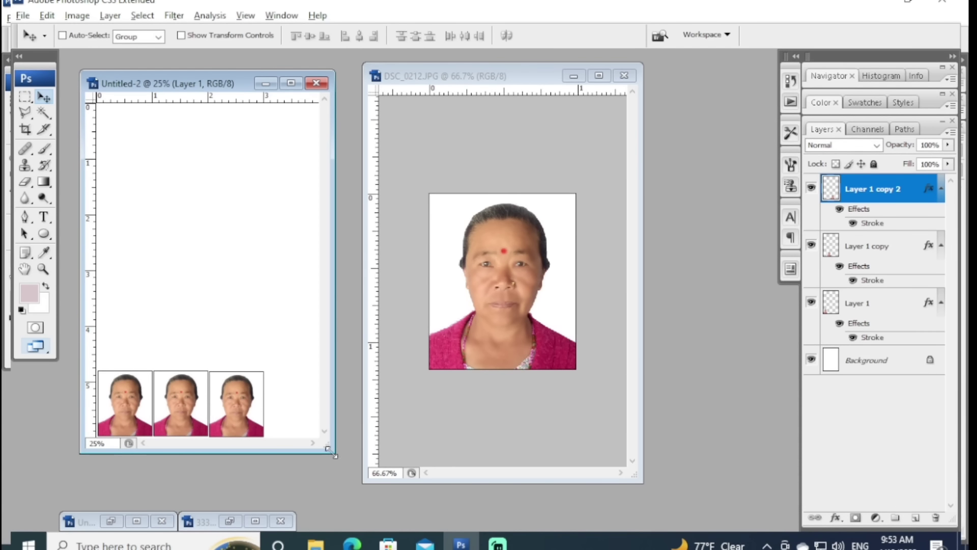
{"action": "left_click_drag", "start_coordinate": [330, 452], "coordinate": [451, 486]}
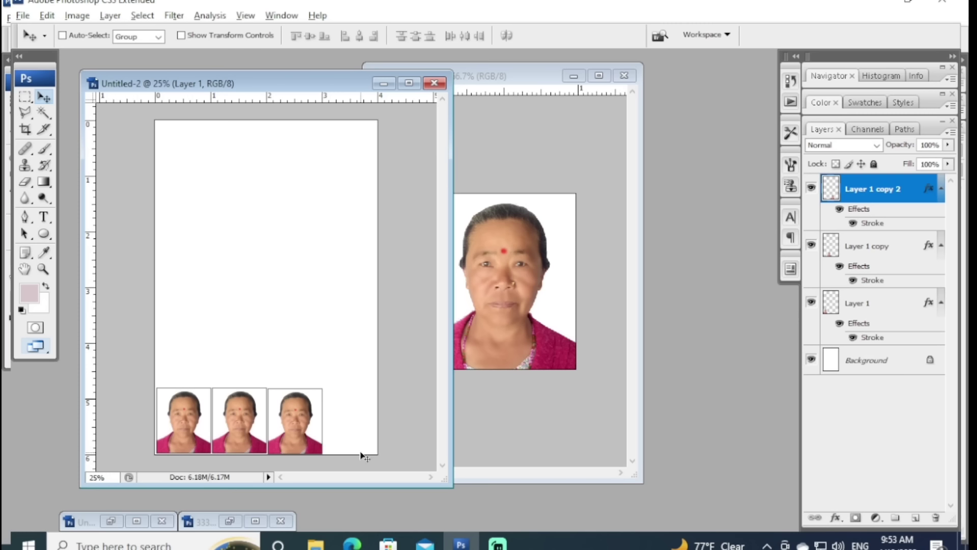
{"action": "mouse_move", "coordinate": [323, 446]}
{"action": "left_mouse_down"}
{"action": "mouse_move", "coordinate": [401, 447]}
{"action": "mouse_move", "coordinate": [370, 448]}
{"action": "left_mouse_up"}
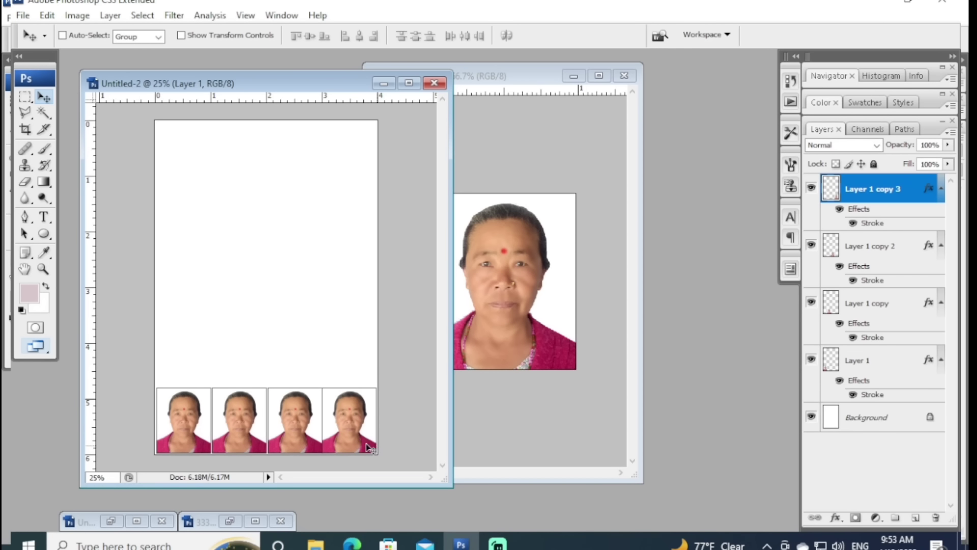
Step: Push the second photo left so it sits against the first
{"action": "left_click", "coordinate": [228, 439]}
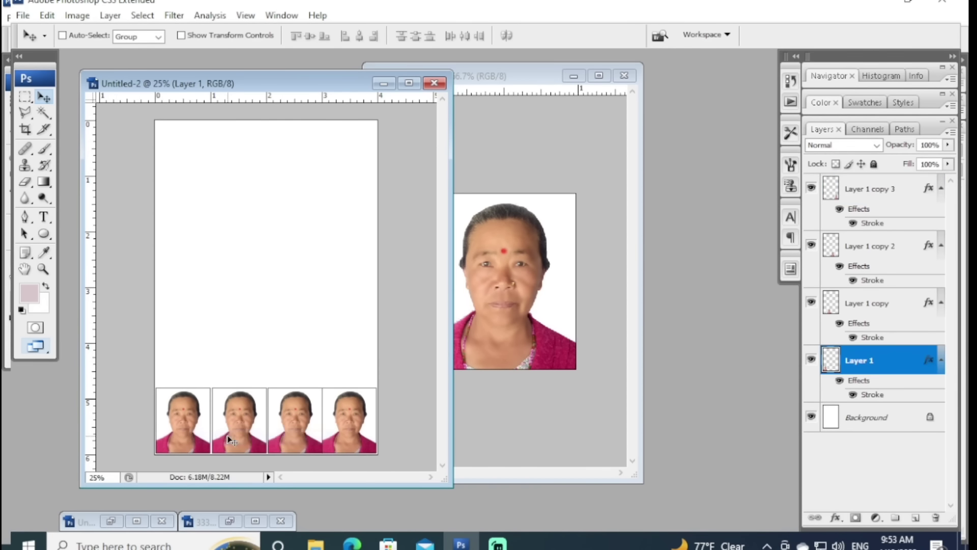
{"action": "right_click", "coordinate": [233, 424]}
{"action": "left_click", "coordinate": [252, 433]}
{"action": "left_click_drag", "start_coordinate": [260, 433], "coordinate": [261, 435]}
Step: Select all four photo layers, Layer 1 through Layer 1 copy 3, together
{"action": "right_click", "coordinate": [289, 429]}
{"action": "left_click", "coordinate": [323, 439]}
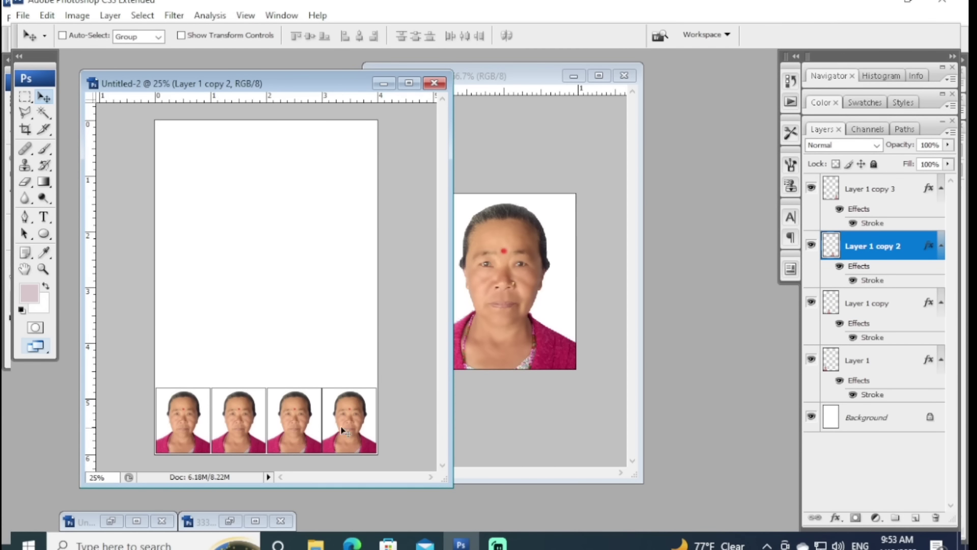
{"action": "right_click", "coordinate": [344, 411]}
{"action": "left_click", "coordinate": [252, 430]}
{"action": "right_click", "coordinate": [242, 423]}
{"action": "left_click", "coordinate": [270, 433]}
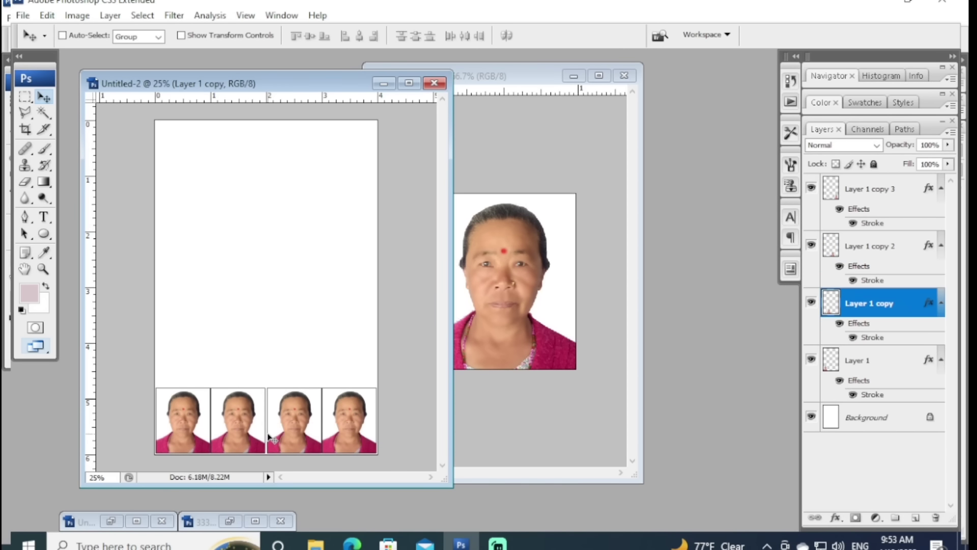
{"action": "right_click", "coordinate": [293, 424]}
{"action": "left_click", "coordinate": [322, 434]}
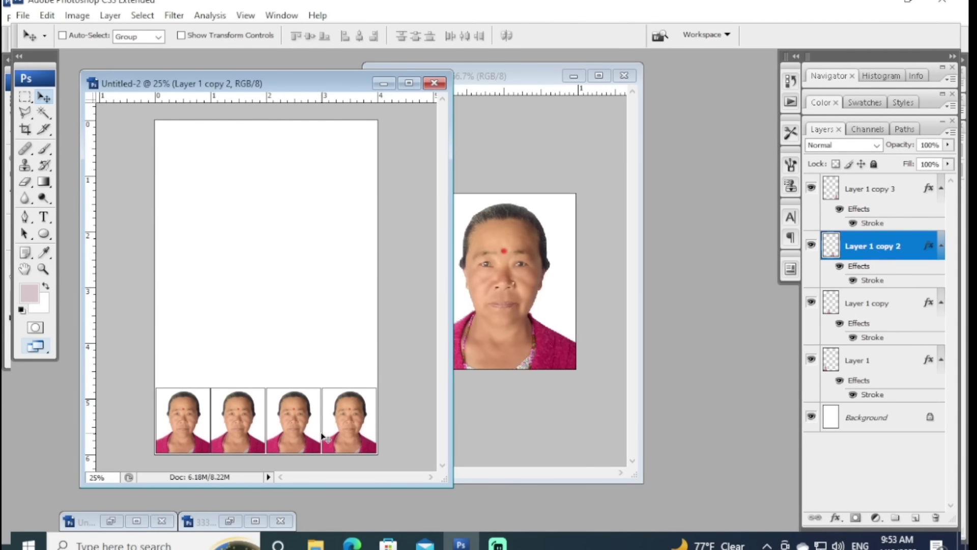
{"action": "right_click", "coordinate": [349, 428]}
{"action": "left_click", "coordinate": [392, 441]}
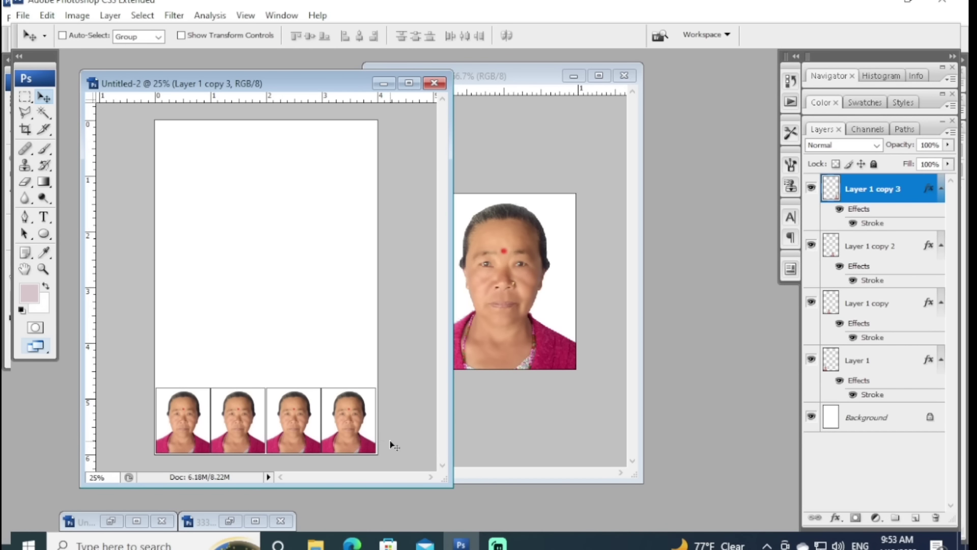
{"action": "right_click", "coordinate": [362, 420]}
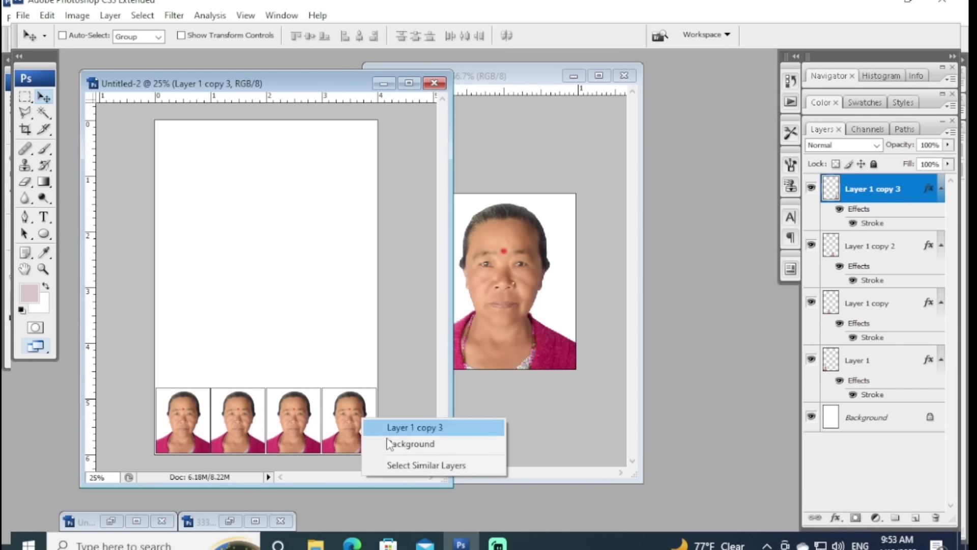
{"action": "left_click", "coordinate": [400, 465]}
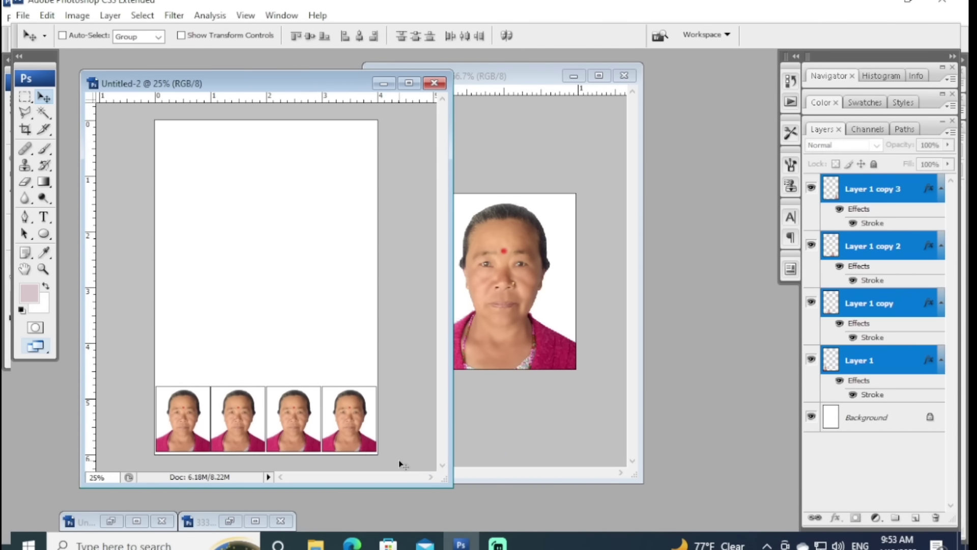
Step: Duplicate the row upward into a second row, then nudge the eight-photo grid up
{"action": "mouse_move", "coordinate": [368, 441]}
{"action": "left_mouse_down"}
{"action": "mouse_move", "coordinate": [368, 363]}
{"action": "mouse_move", "coordinate": [372, 378]}
{"action": "left_mouse_up"}
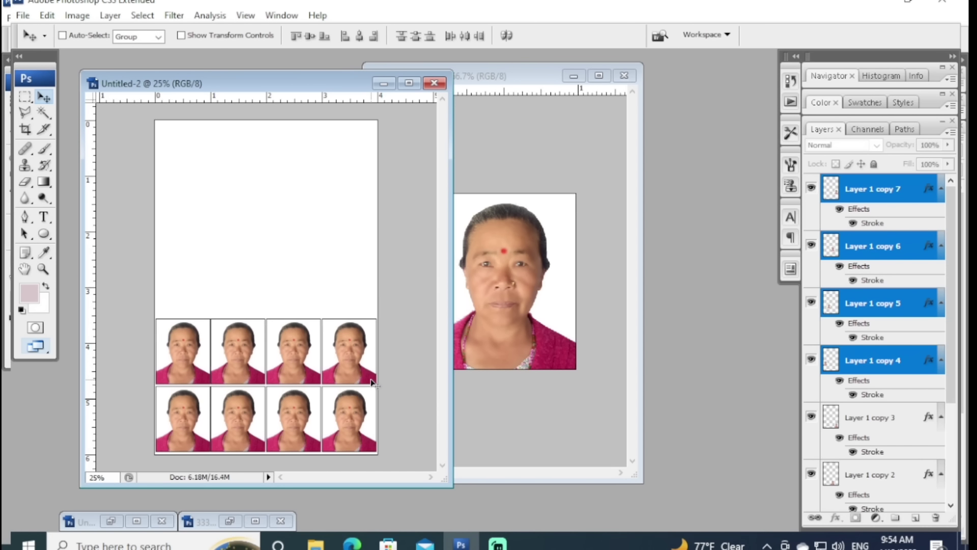
{"action": "right_click", "coordinate": [363, 368]}
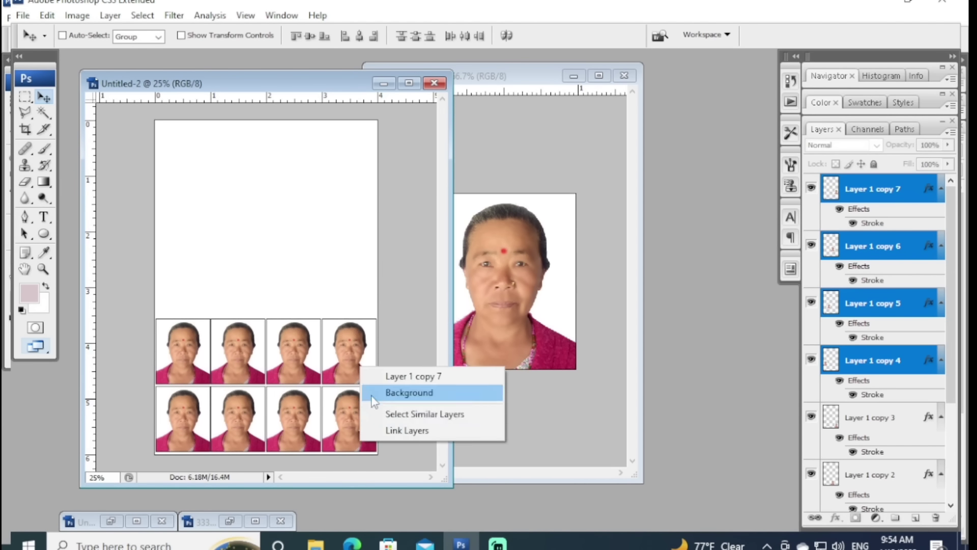
{"action": "left_click", "coordinate": [403, 414]}
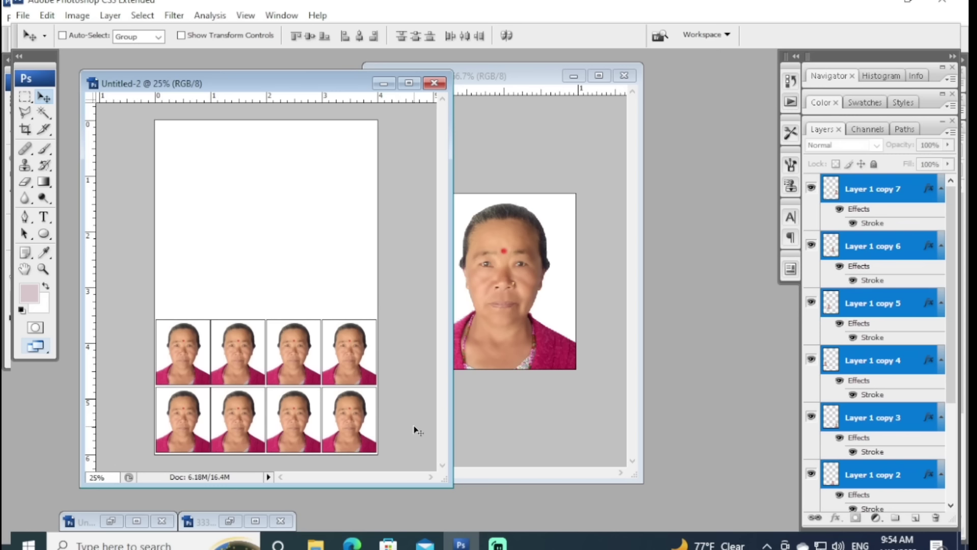
{"action": "key", "text": "shift+Up"}
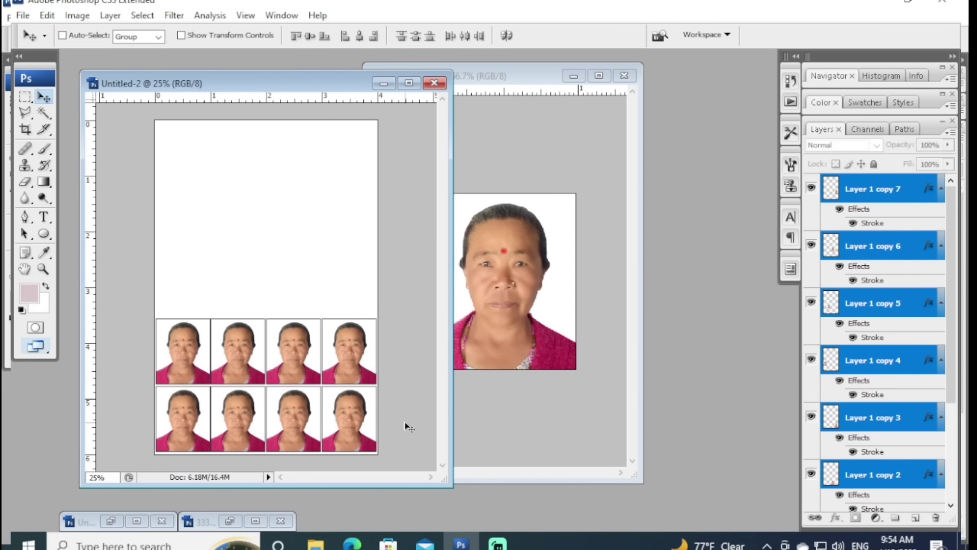
Step: Save the sheet to the Desktop as JPEG 'poisha' at maximum quality 12
{"action": "key", "text": "ctrl+p"}
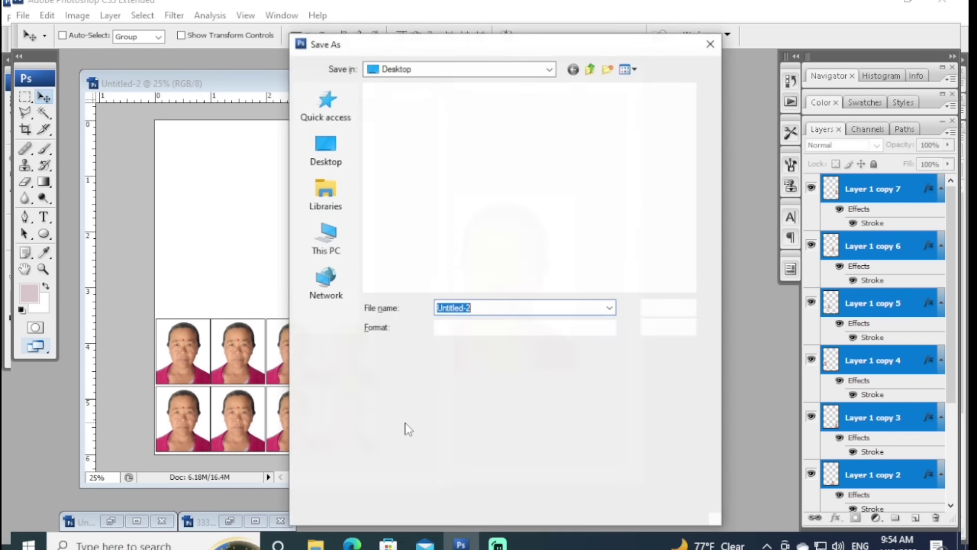
{"action": "left_click", "coordinate": [326, 158]}
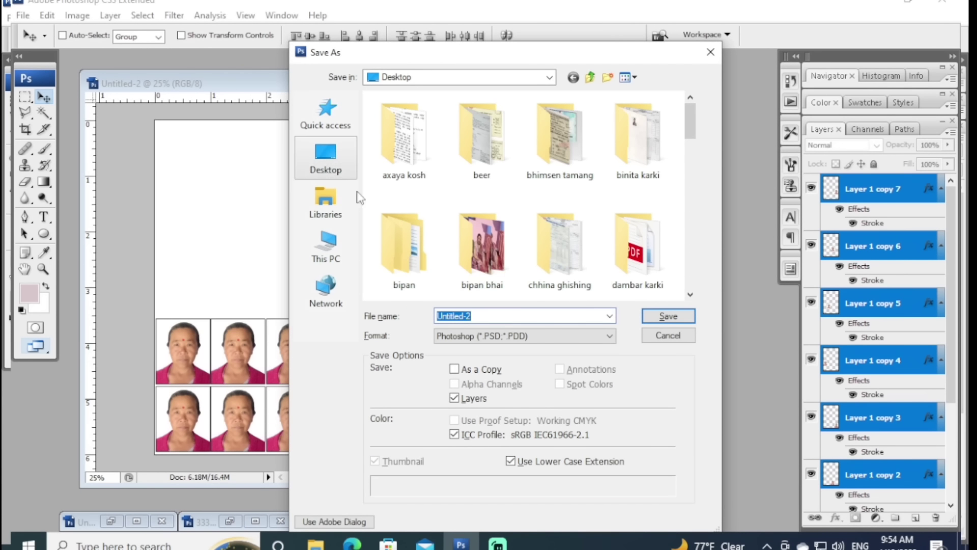
{"action": "left_click", "coordinate": [541, 340]}
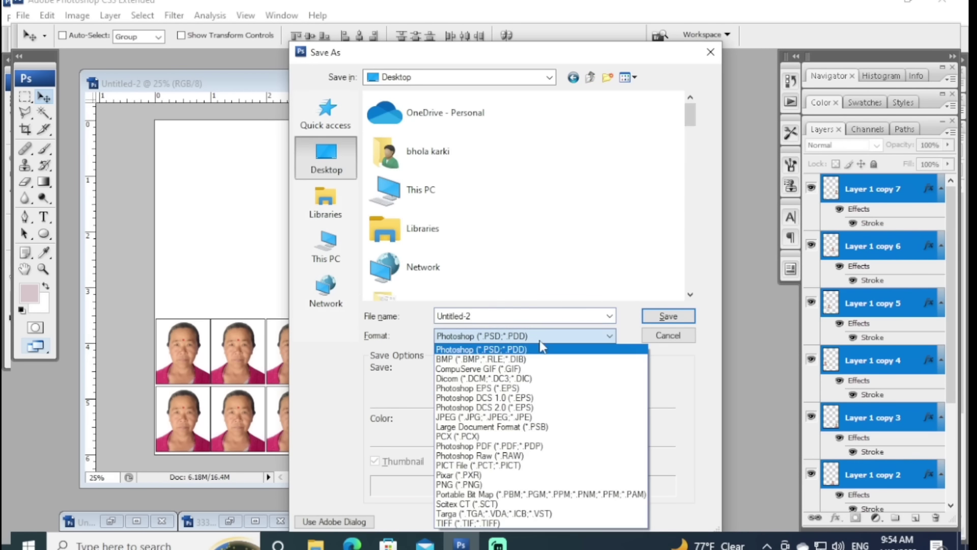
{"action": "left_click", "coordinate": [509, 419]}
{"action": "left_click", "coordinate": [507, 316]}
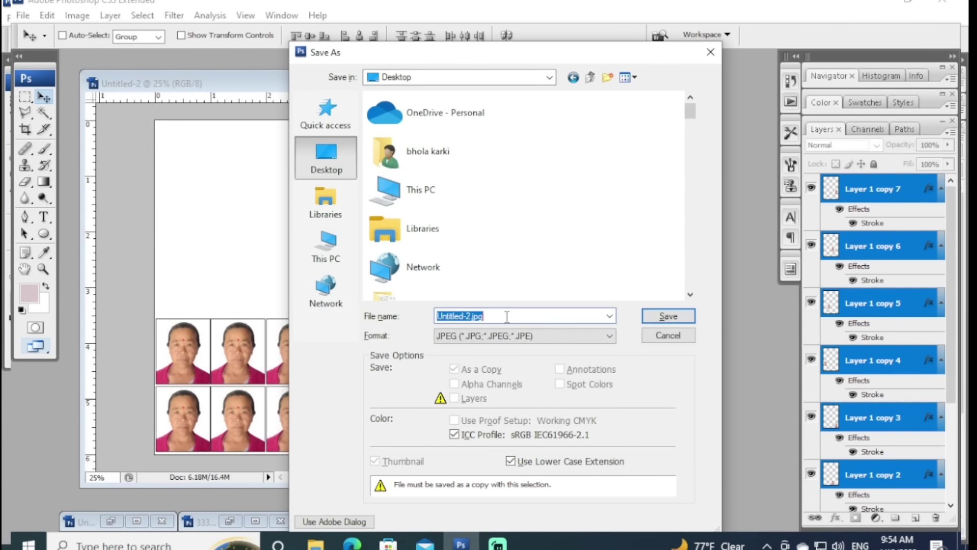
{"action": "type", "text": "po"}
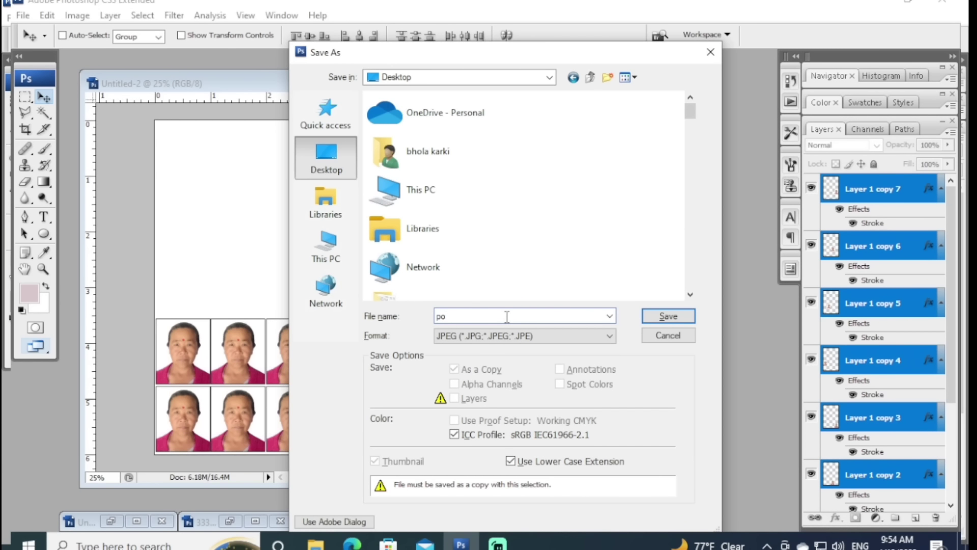
{"action": "type", "text": "ish"}
{"action": "key", "text": "BackSpace"}
{"action": "type", "text": "ha"}
{"action": "left_click", "coordinate": [660, 317]}
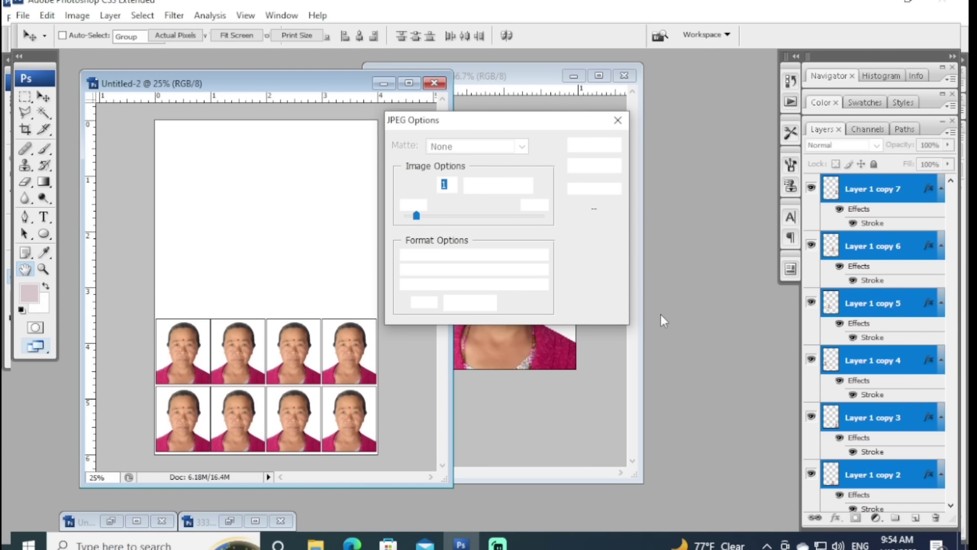
{"action": "left_click_drag", "start_coordinate": [421, 214], "coordinate": [621, 246]}
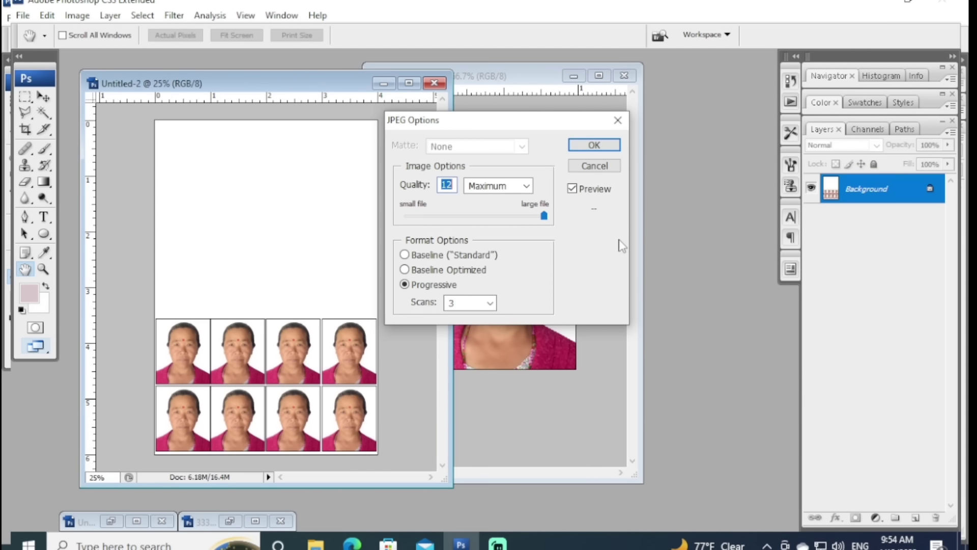
{"action": "left_click", "coordinate": [609, 146]}
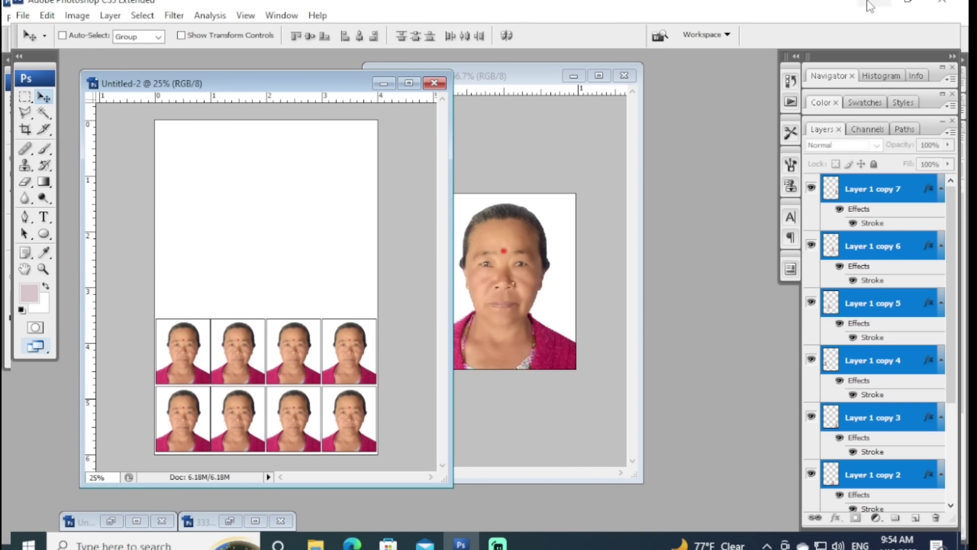
Step: Minimize the windows, refresh the desktop, and print the poisha image from its context menu
{"action": "key", "text": "alt+Tab"}
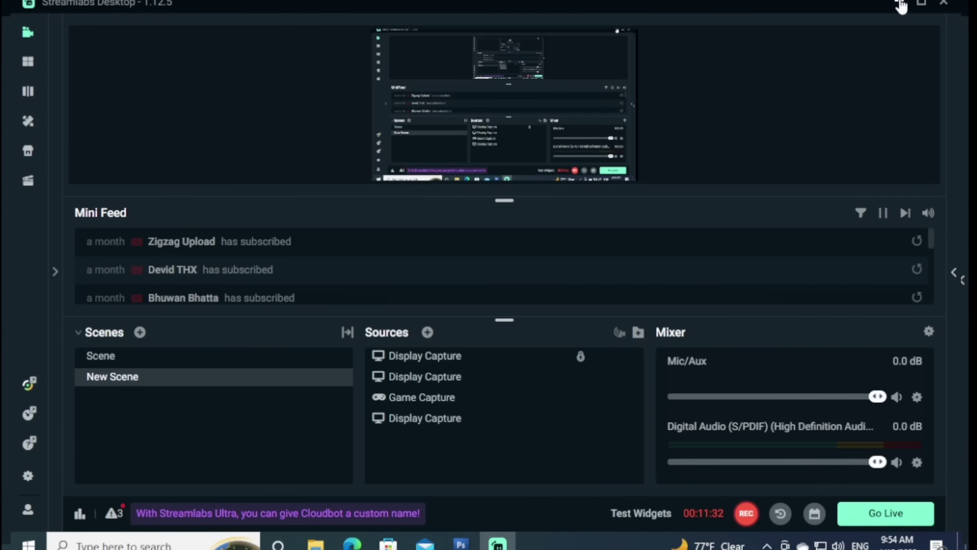
{"action": "left_click", "coordinate": [898, 4]}
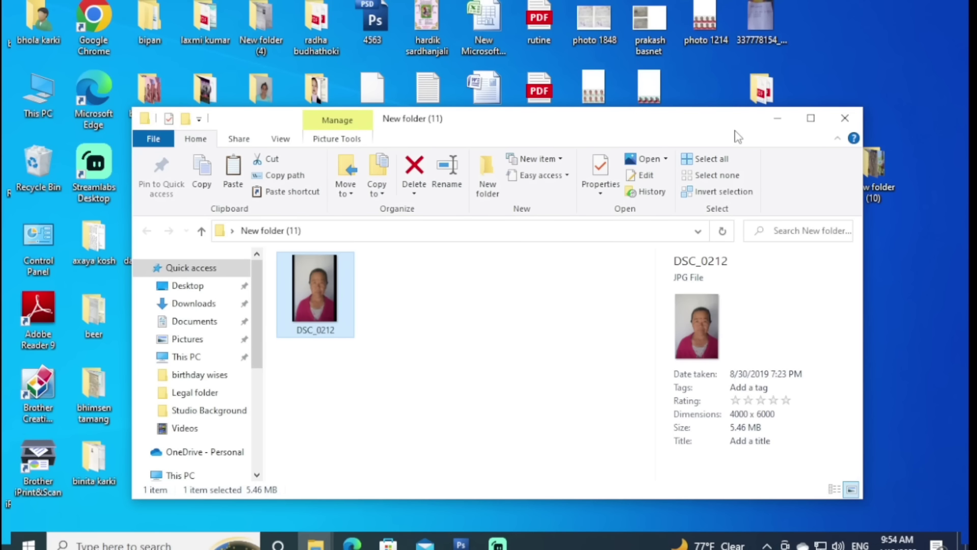
{"action": "left_click", "coordinate": [775, 118]}
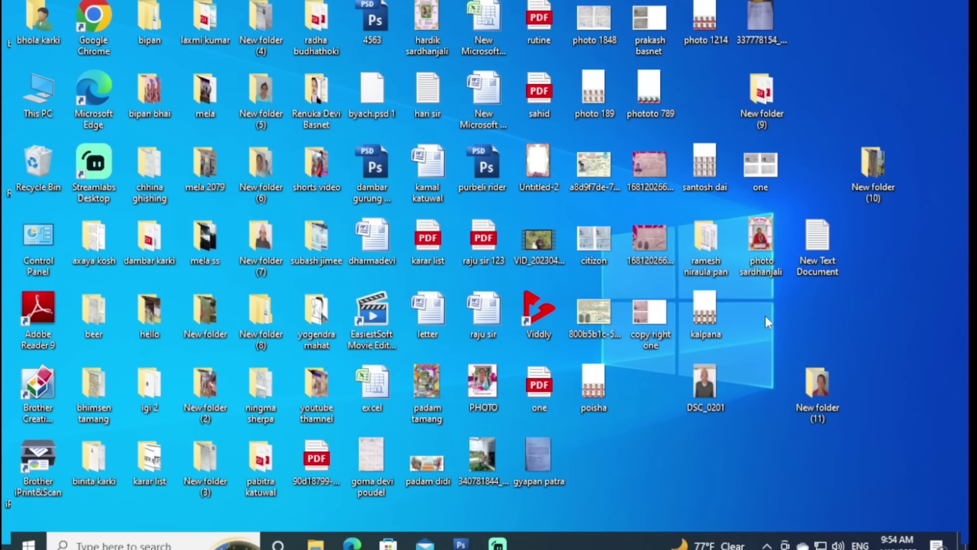
{"action": "right_click", "coordinate": [765, 317]}
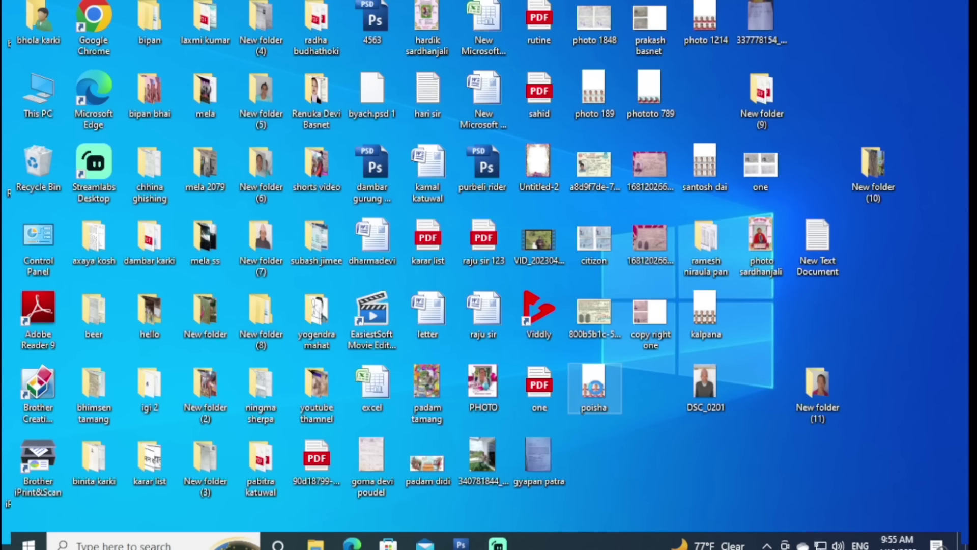
{"action": "right_click", "coordinate": [598, 392]}
{"action": "left_click", "coordinate": [437, 124]}
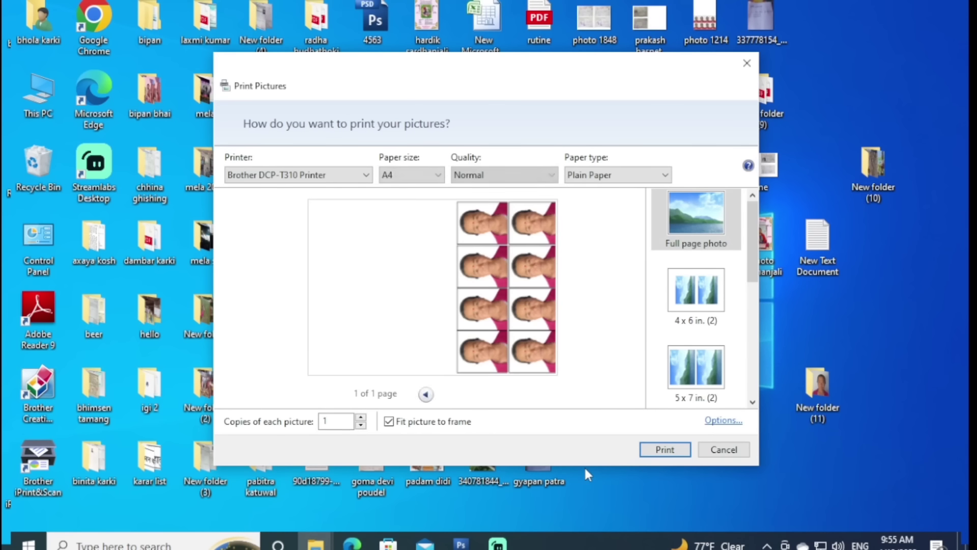
Step: Print poisha on 4 x 6 in Other Photo Paper at High quality, without fit-to-frame
{"action": "left_click", "coordinate": [411, 174]}
{"action": "left_click", "coordinate": [407, 211]}
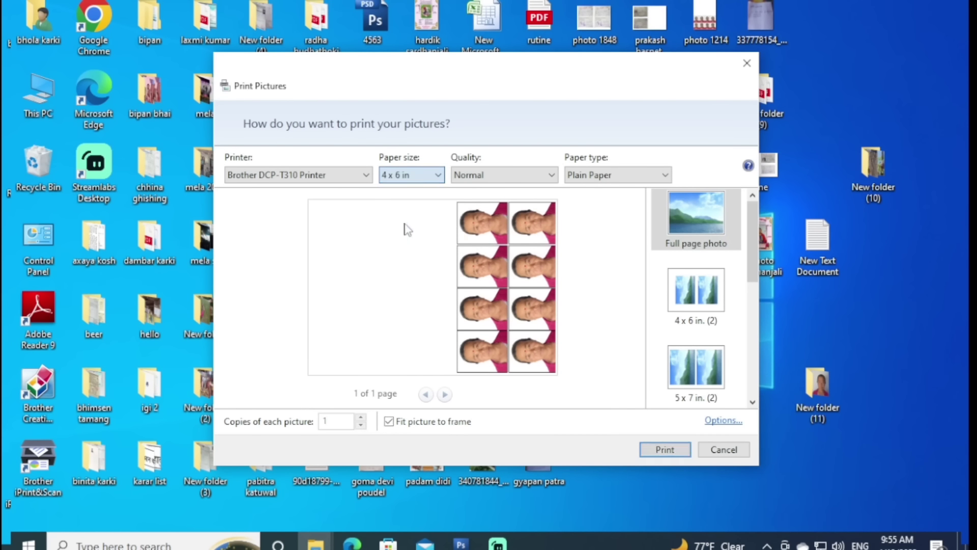
{"action": "left_click", "coordinate": [396, 427]}
{"action": "left_click", "coordinate": [512, 179]}
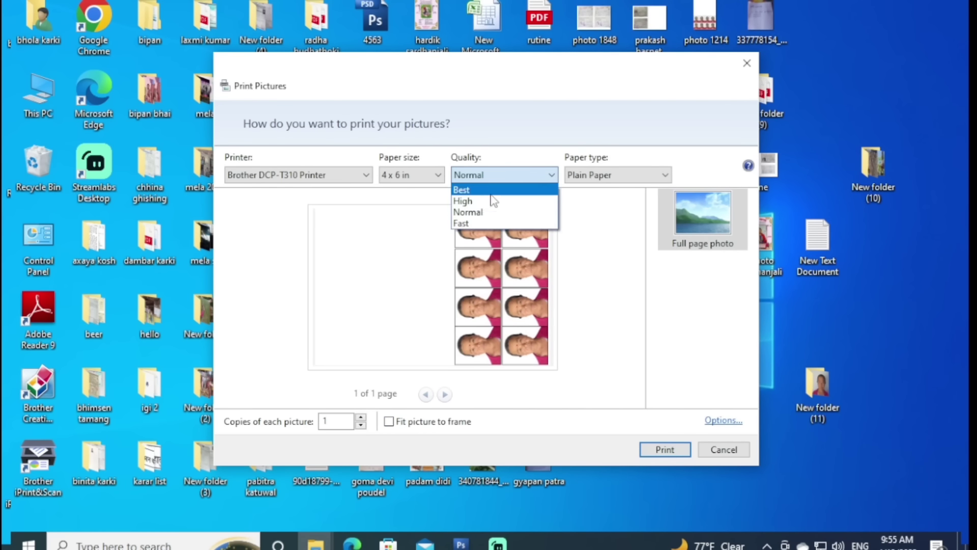
{"action": "left_click", "coordinate": [516, 200]}
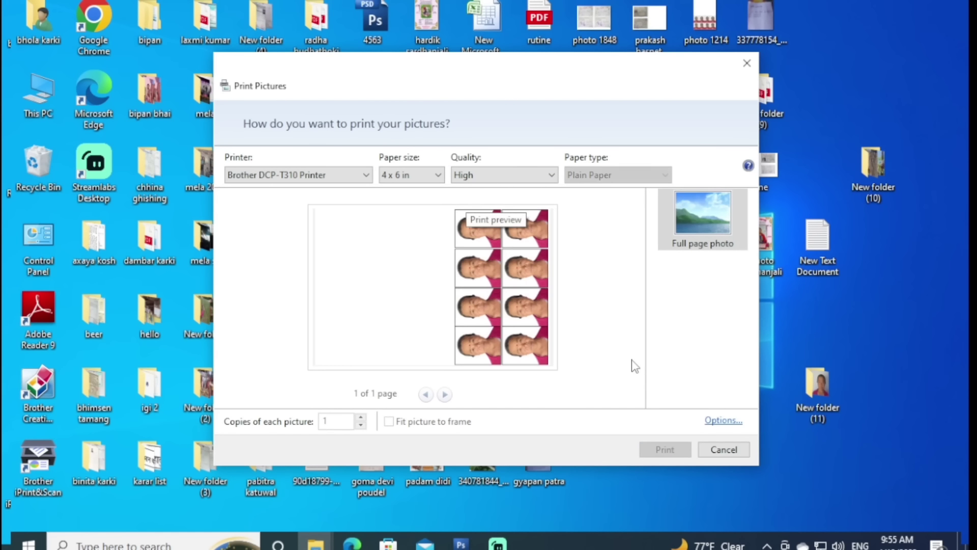
{"action": "left_click", "coordinate": [652, 174]}
{"action": "left_click", "coordinate": [611, 234]}
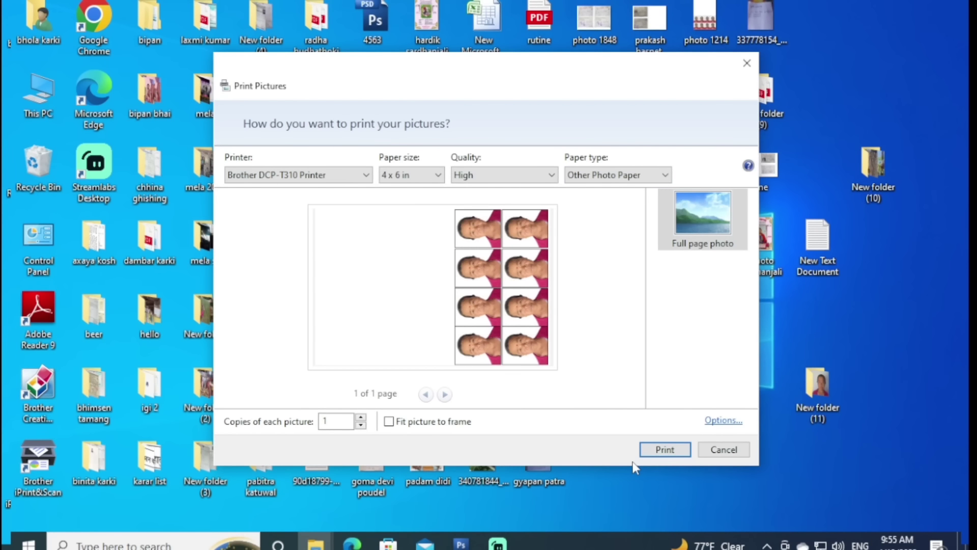
{"action": "left_click", "coordinate": [671, 450]}
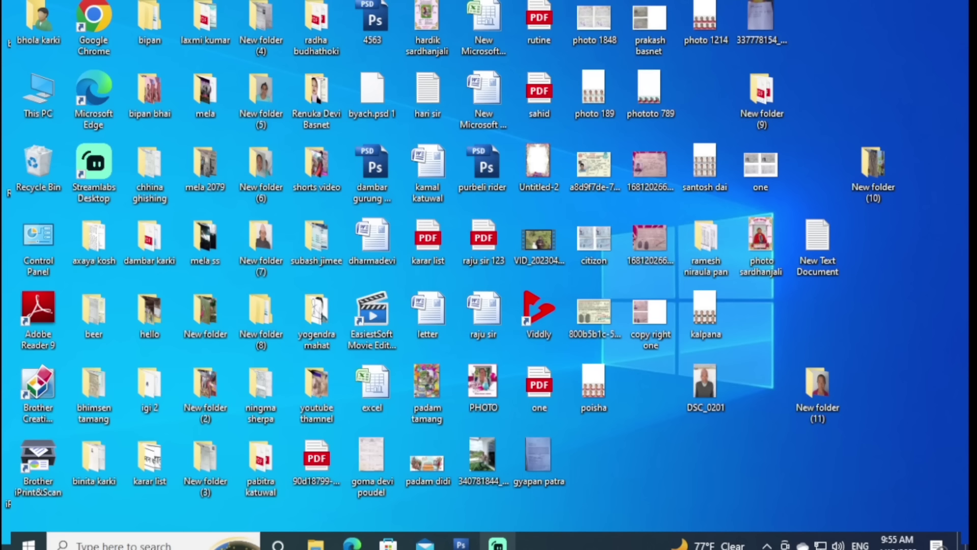
Step: Bring back and hide the streaming app window twice
{"action": "left_click", "coordinate": [498, 543]}
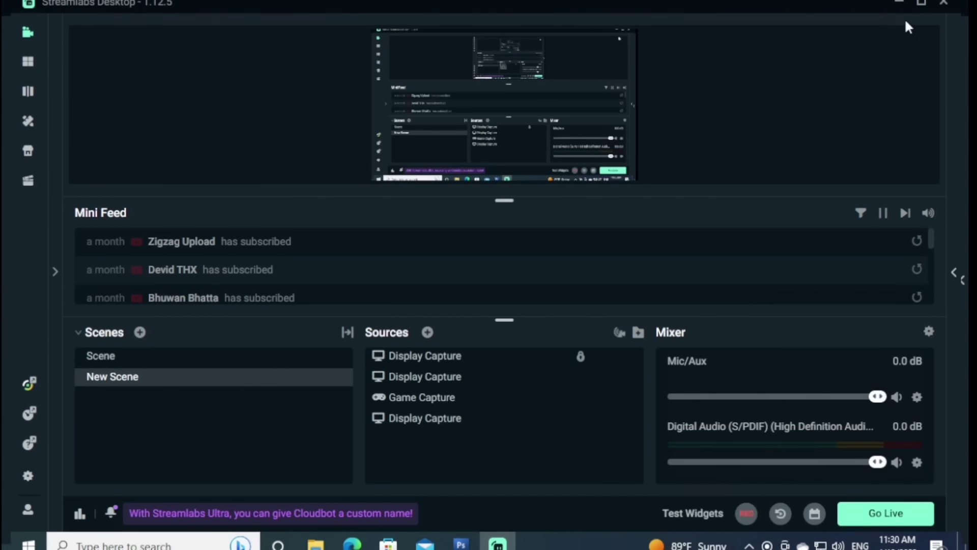
{"action": "left_click", "coordinate": [902, 3]}
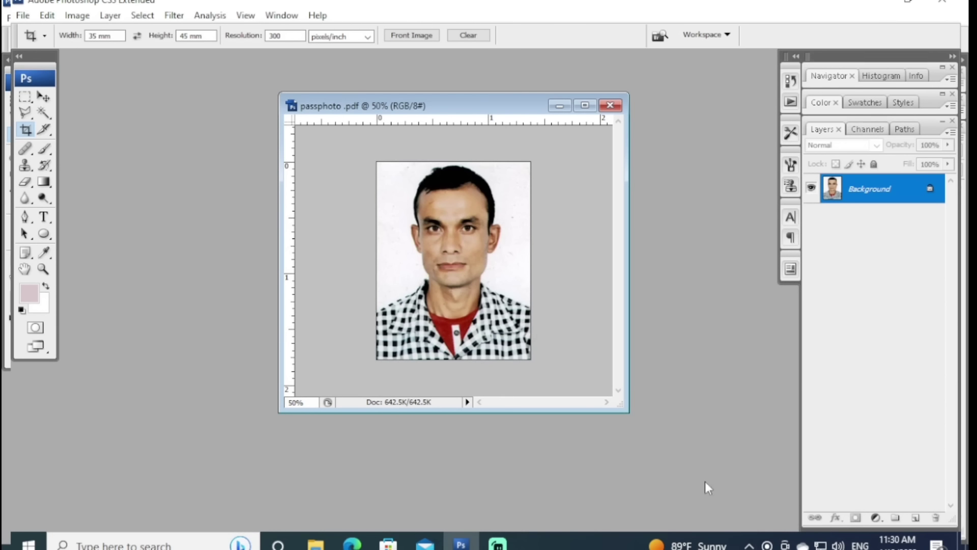
{"action": "left_click", "coordinate": [509, 542]}
{"action": "left_click", "coordinate": [901, 3]}
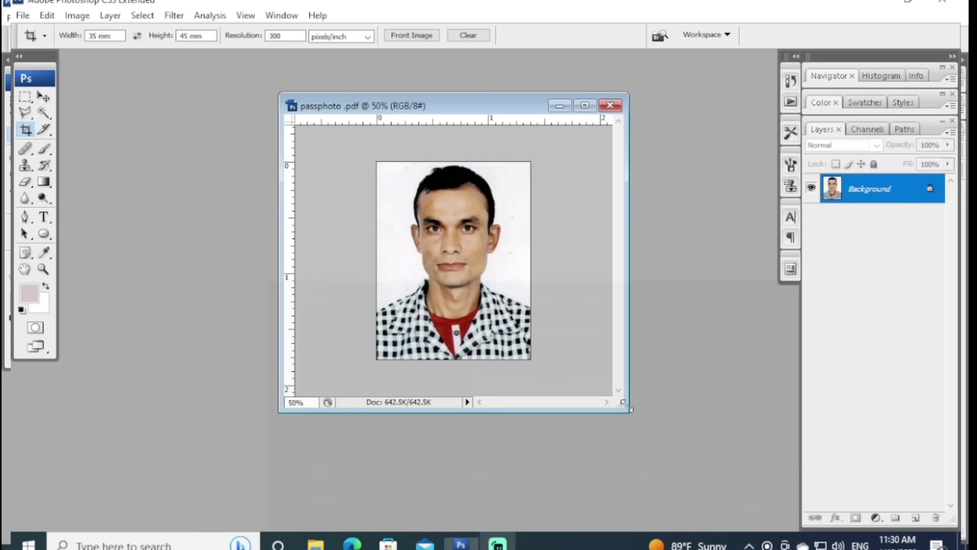
Step: Minimize Photoshop and open New folder (9) from the desktop
{"action": "left_click", "coordinate": [559, 105]}
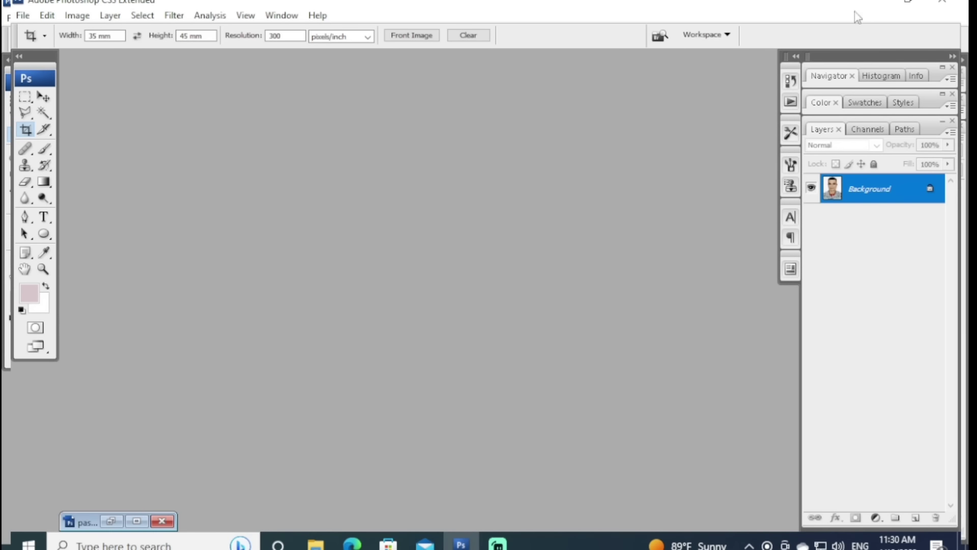
{"action": "left_click", "coordinate": [871, 4]}
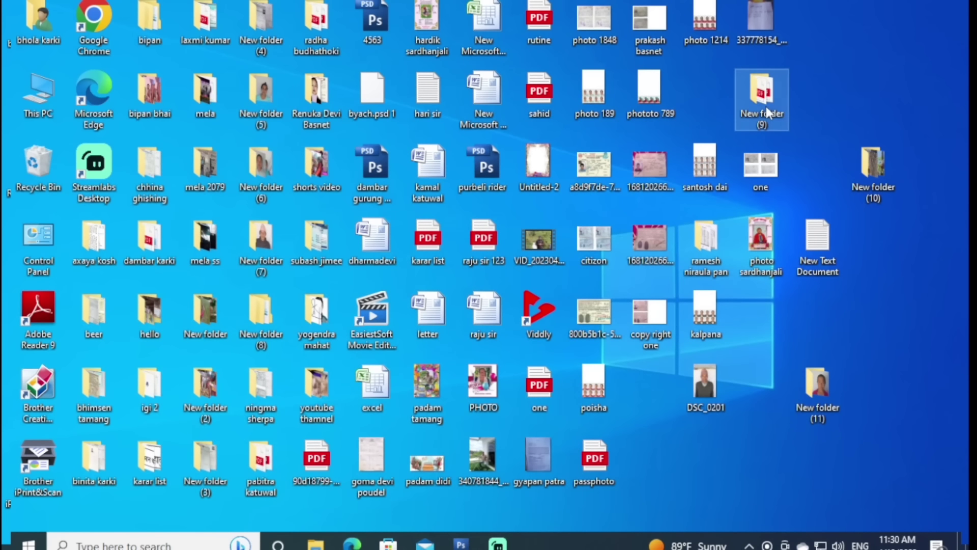
{"action": "double_click", "coordinate": [769, 112]}
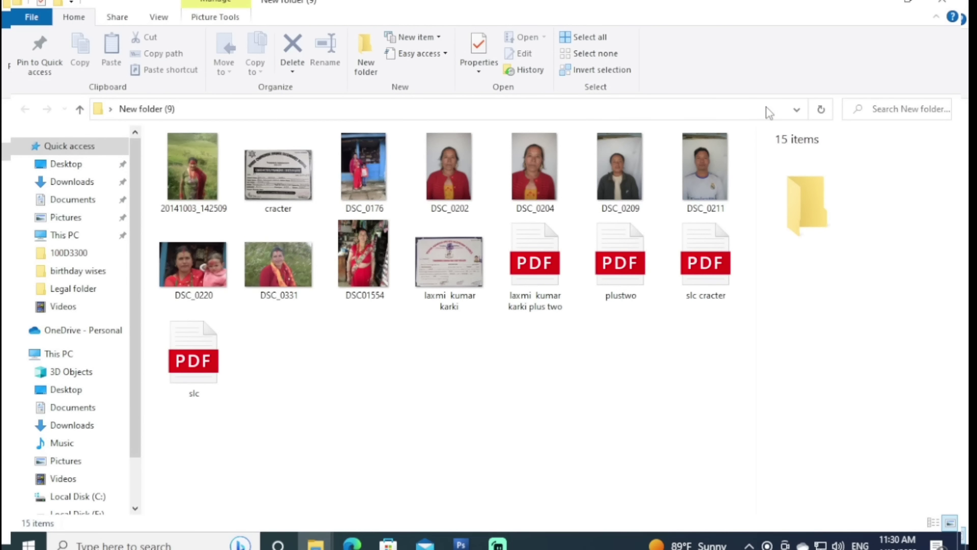
Step: Select DSC01554, DSC_0331, DSC_0220, 20141003_142509 and DSC_0176, then return to Photoshop
{"action": "left_click", "coordinate": [393, 254]}
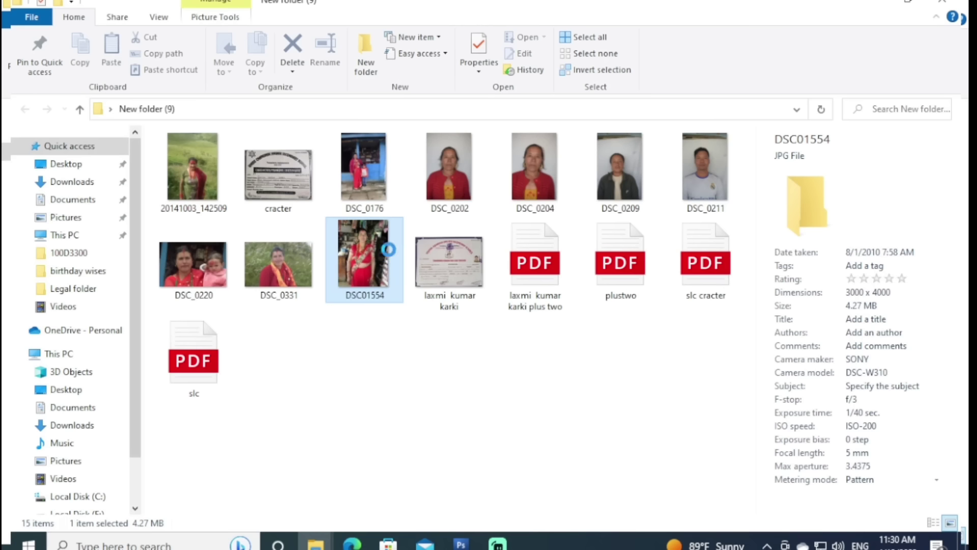
{"action": "left_click", "coordinate": [302, 268], "text": "ctrl"}
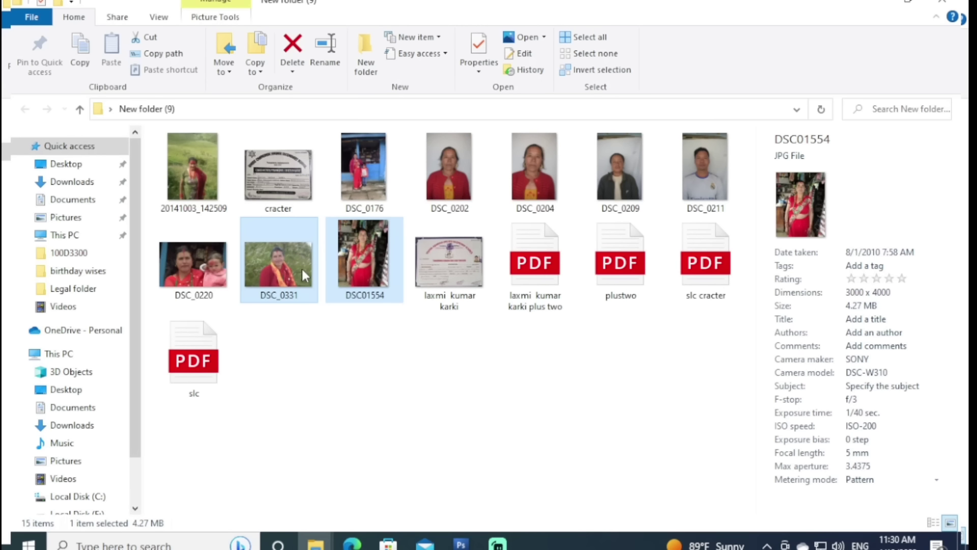
{"action": "left_click", "coordinate": [208, 268], "text": "ctrl"}
{"action": "left_click", "coordinate": [205, 183], "text": "ctrl"}
{"action": "left_click", "coordinate": [369, 173], "text": "ctrl"}
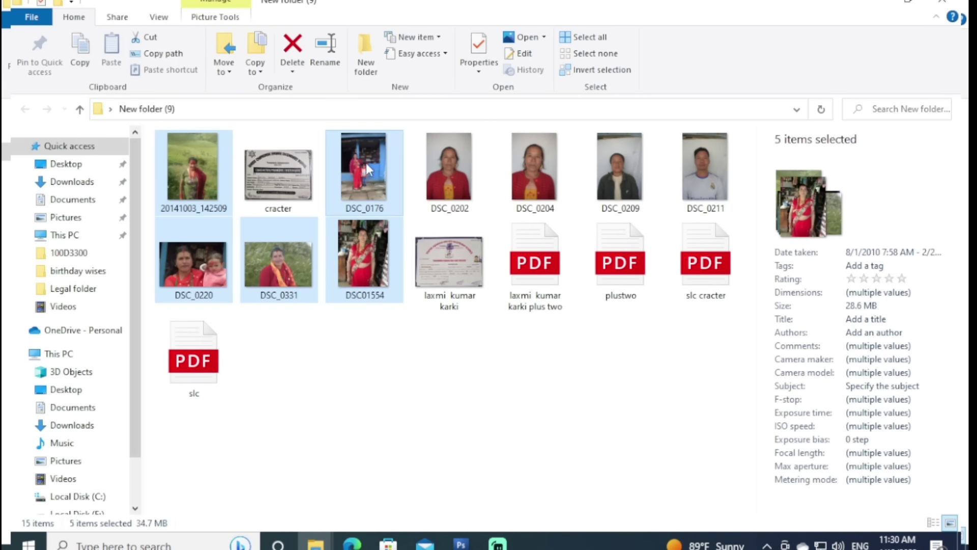
{"action": "left_click", "coordinate": [461, 544]}
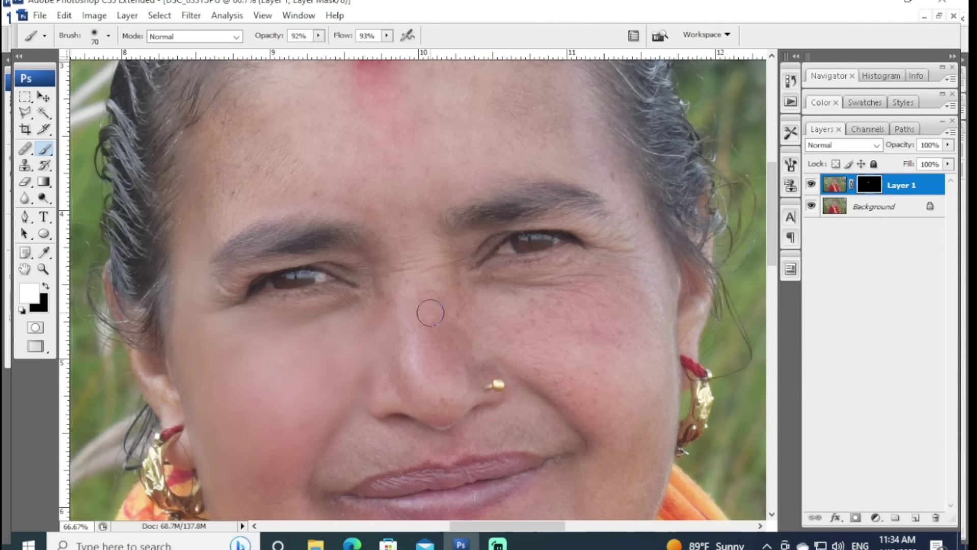
Step: Paint the mask white over nose bridge, forehead, upper lip and nose, undoing the nose-stud stroke
{"action": "left_click_drag", "start_coordinate": [422, 238], "coordinate": [400, 207]}
{"action": "left_click_drag", "start_coordinate": [330, 151], "coordinate": [307, 131]}
{"action": "scroll", "coordinate": [560, 163], "scroll_direction": "up", "scroll_amount": 2}
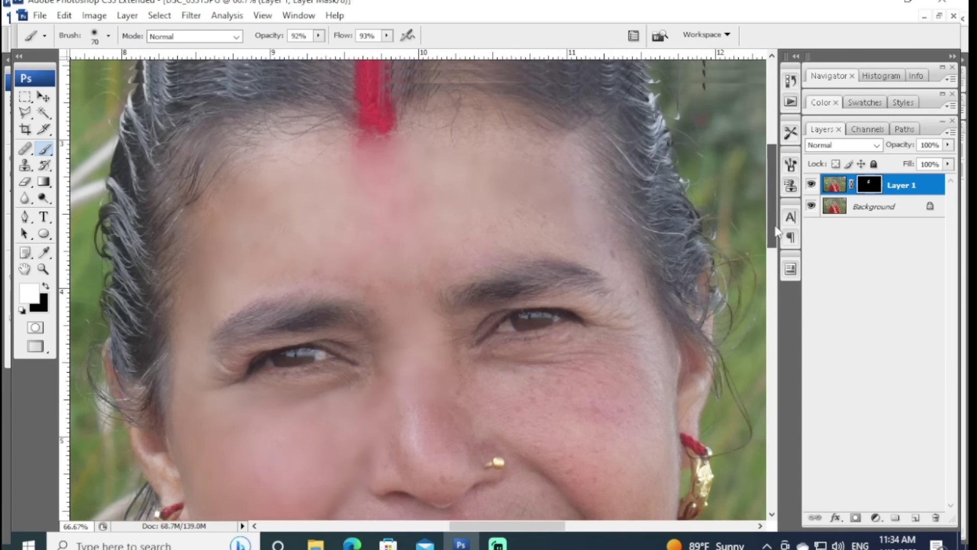
{"action": "scroll", "coordinate": [619, 236], "scroll_direction": "up", "scroll_amount": 2}
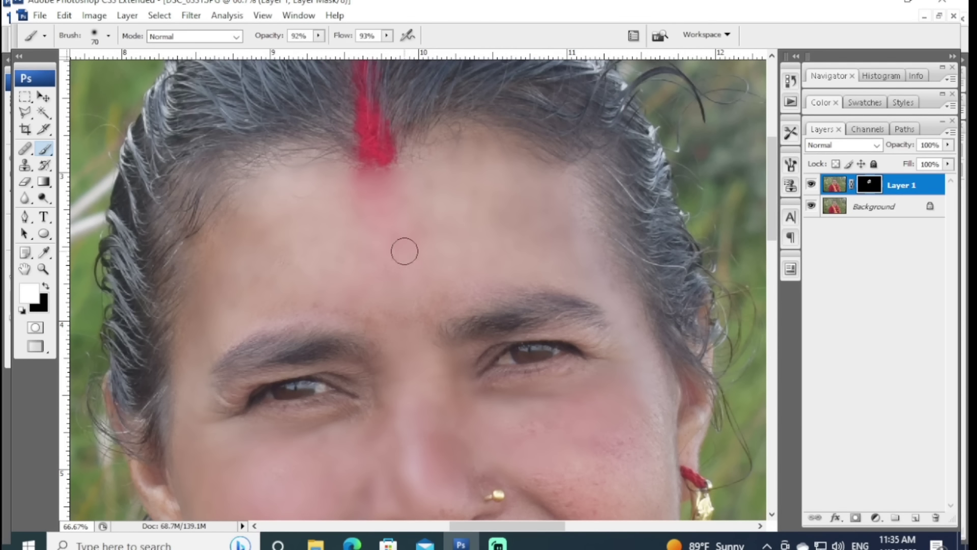
{"action": "left_click_drag", "start_coordinate": [773, 203], "coordinate": [779, 234]}
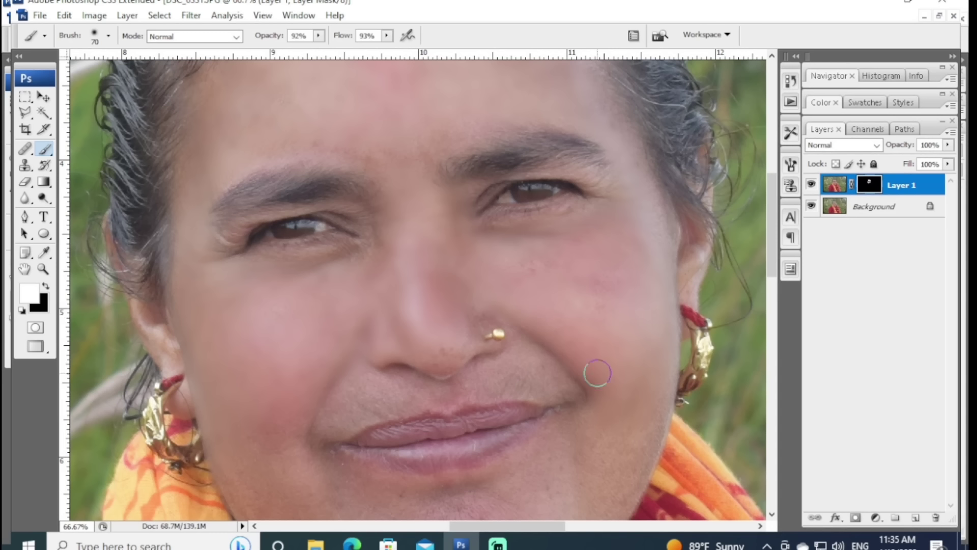
{"action": "left_click_drag", "start_coordinate": [434, 392], "coordinate": [382, 398]}
{"action": "mouse_move", "coordinate": [551, 366]}
{"action": "left_mouse_down"}
{"action": "mouse_move", "coordinate": [493, 334]}
{"action": "mouse_move", "coordinate": [449, 340]}
{"action": "mouse_move", "coordinate": [484, 352]}
{"action": "left_mouse_up"}
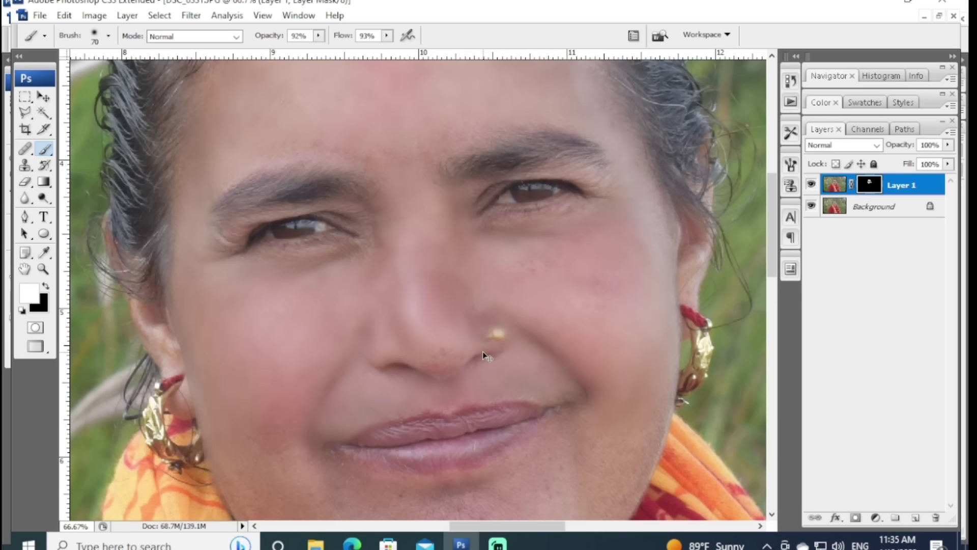
{"action": "key", "text": "ctrl+z"}
Step: Paint the mask white over the chin blemishes and the lips
{"action": "left_click_drag", "start_coordinate": [772, 217], "coordinate": [769, 260]}
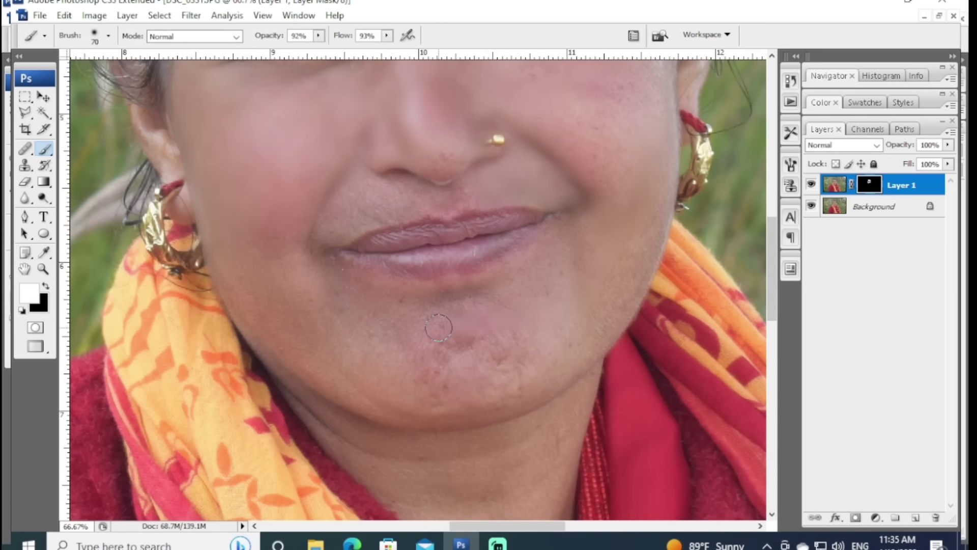
{"action": "left_click_drag", "start_coordinate": [407, 316], "coordinate": [578, 332]}
{"action": "left_click_drag", "start_coordinate": [771, 260], "coordinate": [772, 285]}
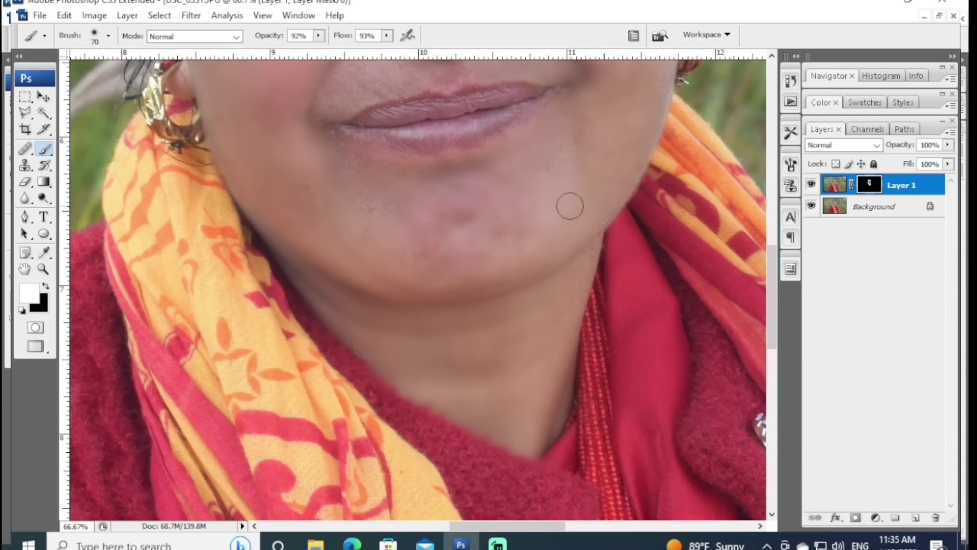
{"action": "left_click_drag", "start_coordinate": [773, 295], "coordinate": [773, 242]}
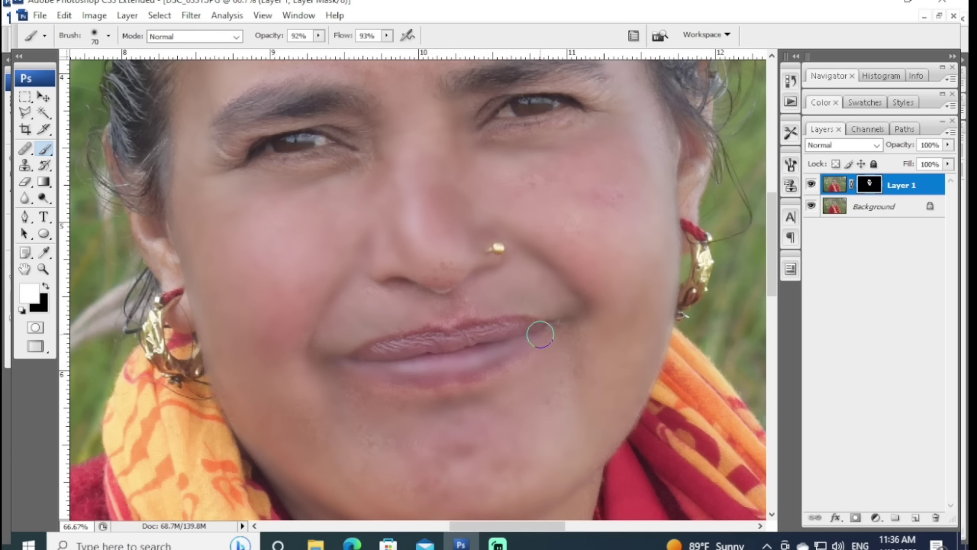
{"action": "mouse_move", "coordinate": [540, 335]}
{"action": "left_mouse_down"}
{"action": "mouse_move", "coordinate": [338, 349]}
{"action": "mouse_move", "coordinate": [325, 366]}
{"action": "mouse_move", "coordinate": [520, 364]}
{"action": "left_mouse_up"}
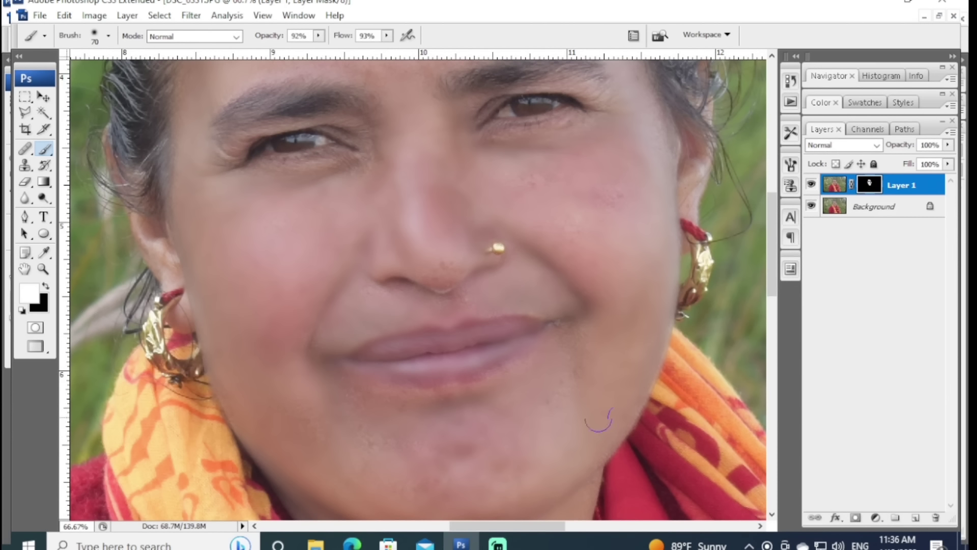
Step: Zoom out, then open a Levels adjustment and dismiss it without applying
{"action": "key", "text": "ctrl+minus"}
{"action": "key", "text": "ctrl+minus"}
{"action": "key", "text": "ctrl+minus"}
{"action": "key", "text": "ctrl+minus"}
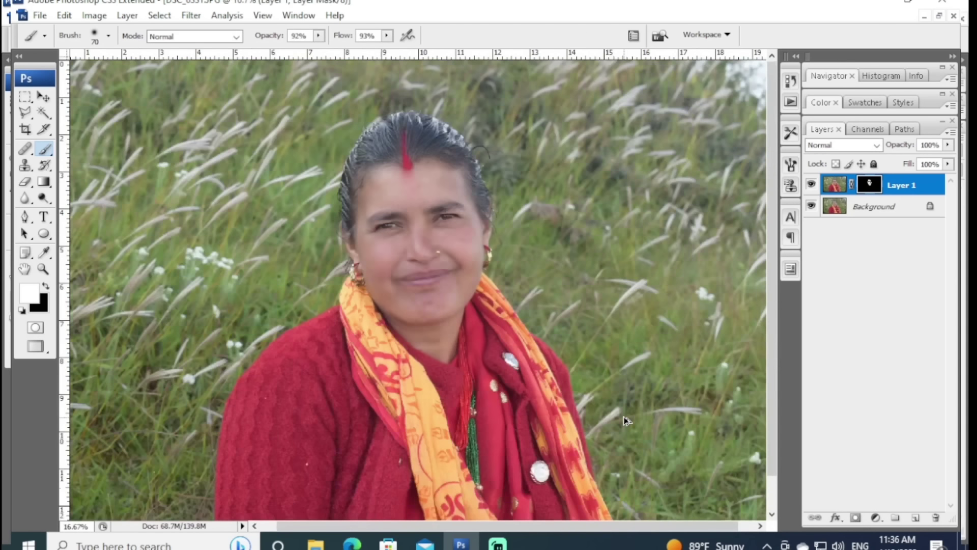
{"action": "key", "text": "ctrl+l"}
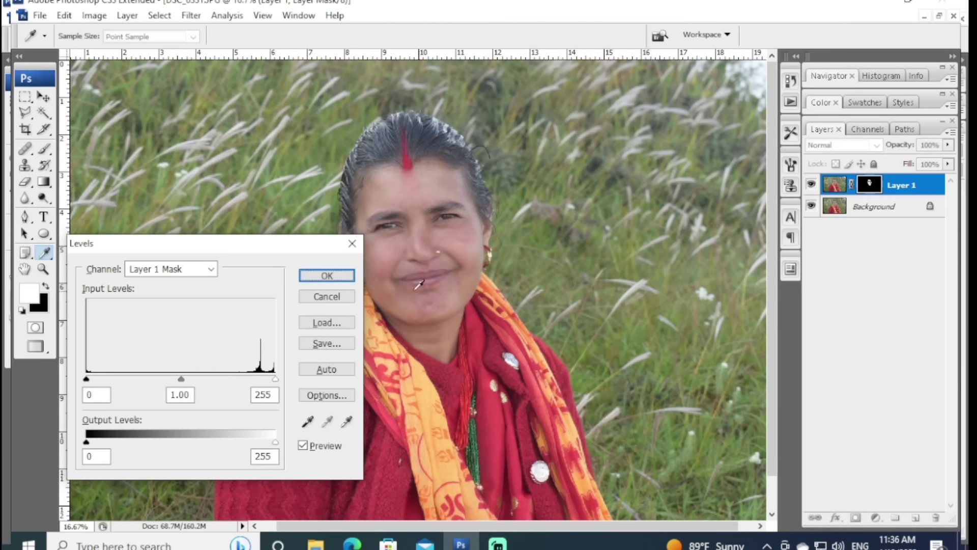
{"action": "left_click", "coordinate": [352, 243]}
{"action": "key", "text": "b"}
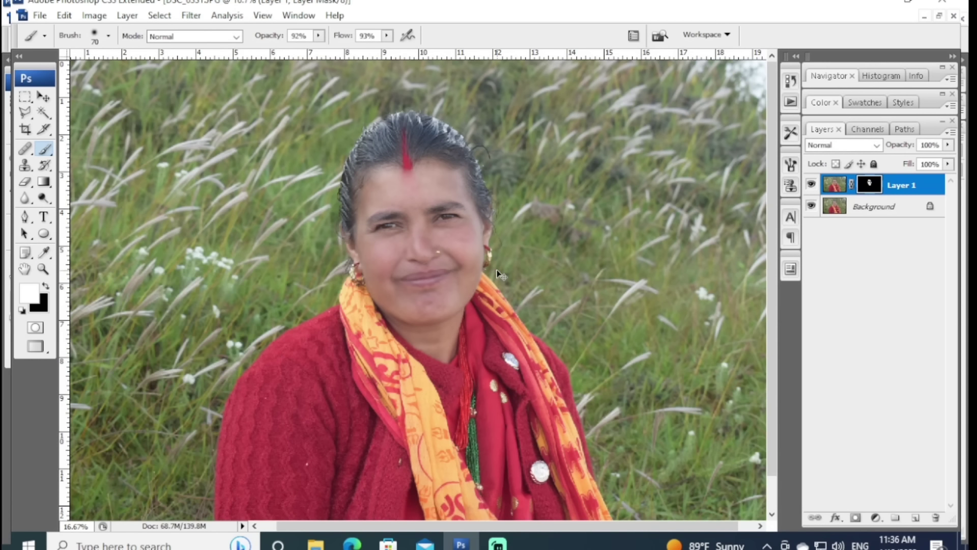
Step: Flatten the image into Background and duplicate it as a new Layer 1
{"action": "key", "text": "ctrl+shift+e"}
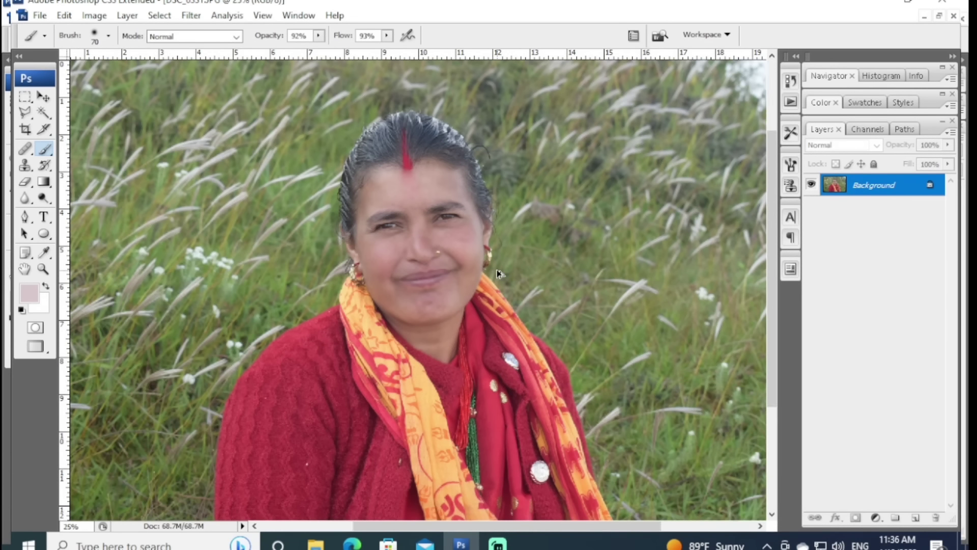
{"action": "key", "text": "ctrl+plus"}
{"action": "key", "text": "ctrl+plus"}
{"action": "key", "text": "ctrl+plus"}
{"action": "key", "text": "ctrl+minus"}
{"action": "key", "text": "ctrl+minus"}
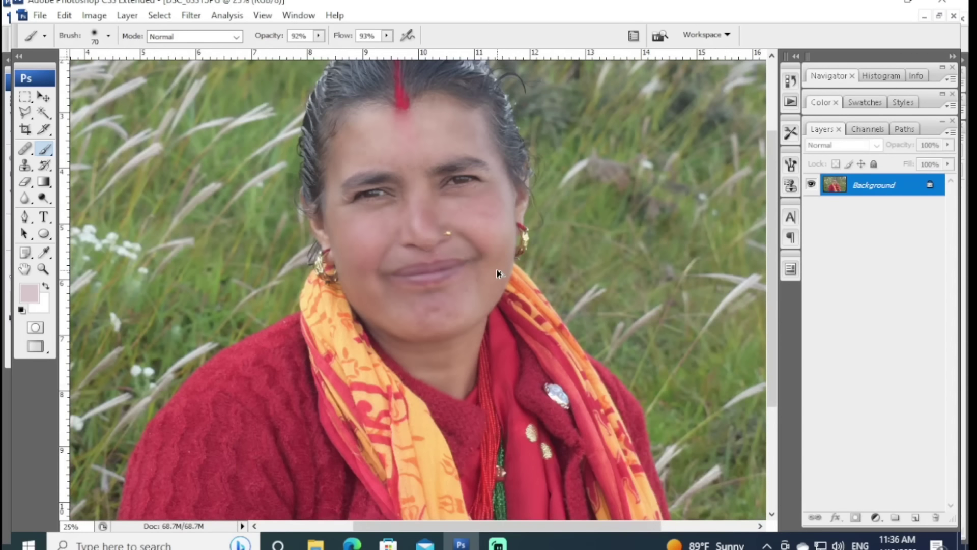
{"action": "key", "text": "ctrl+plus"}
{"action": "key", "text": "ctrl+plus"}
{"action": "key", "text": "ctrl+plus"}
{"action": "key", "text": "ctrl+plus"}
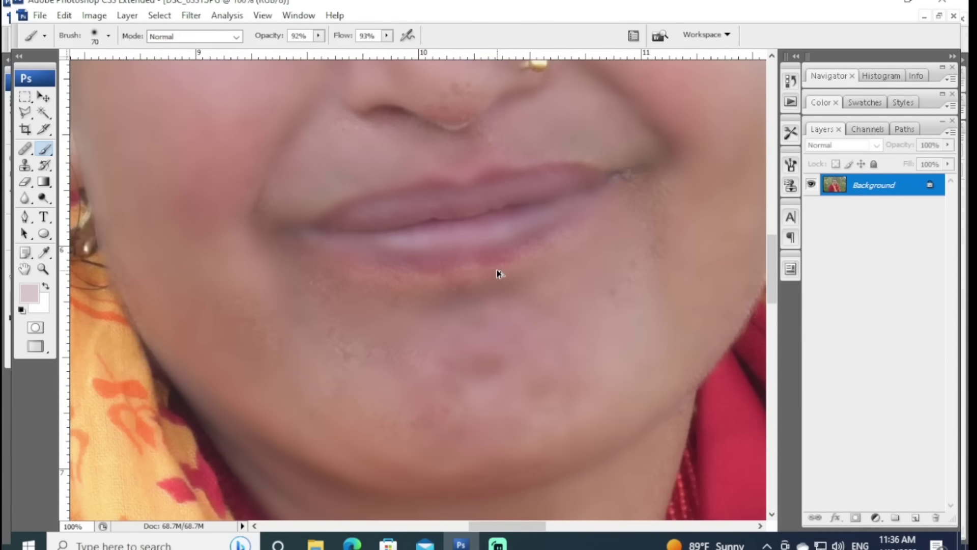
{"action": "key", "text": "ctrl+minus"}
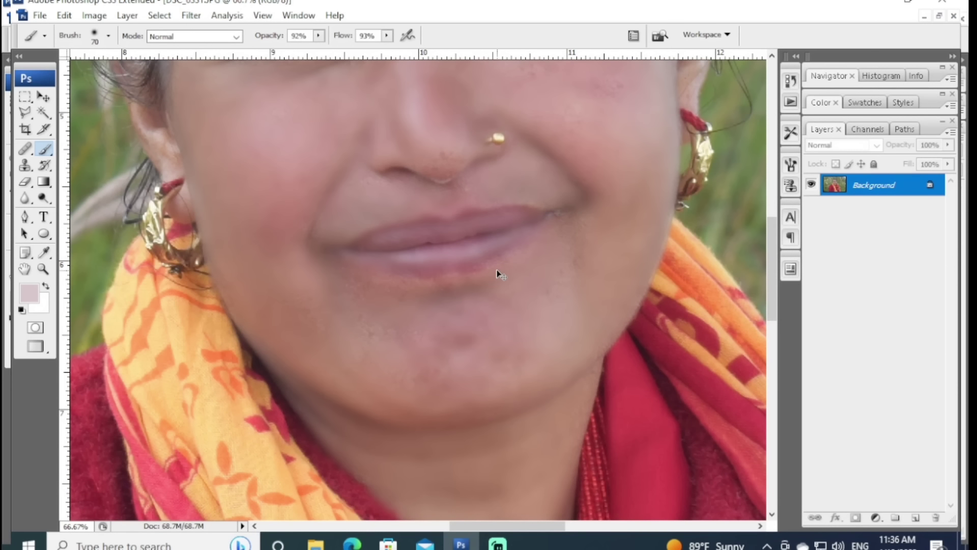
{"action": "key", "text": "ctrl+j"}
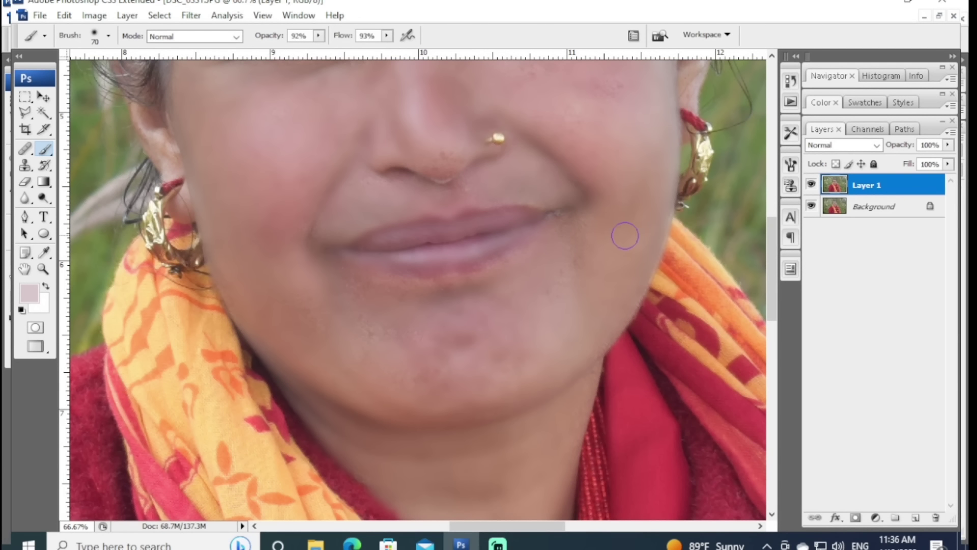
{"action": "left_click", "coordinate": [191, 15]}
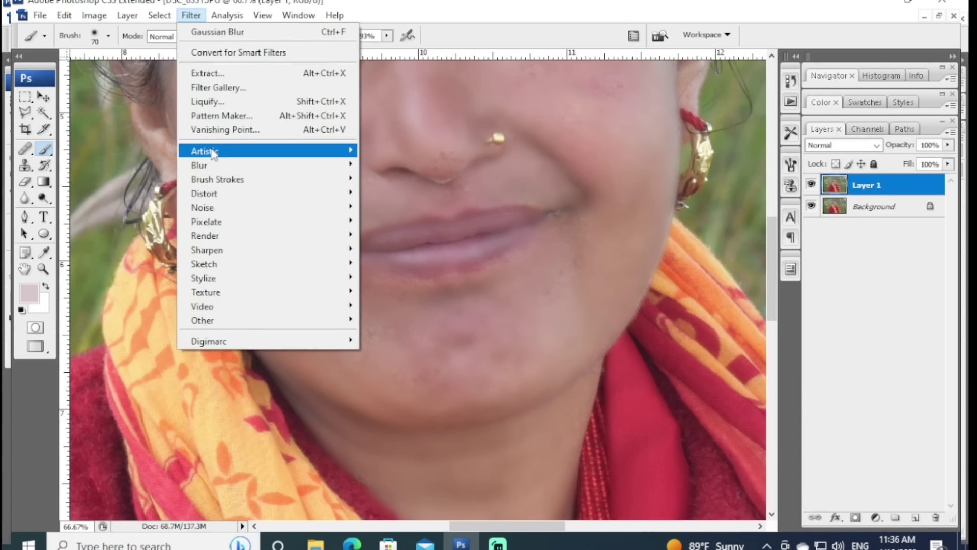
{"action": "mouse_move", "coordinate": [199, 165]}
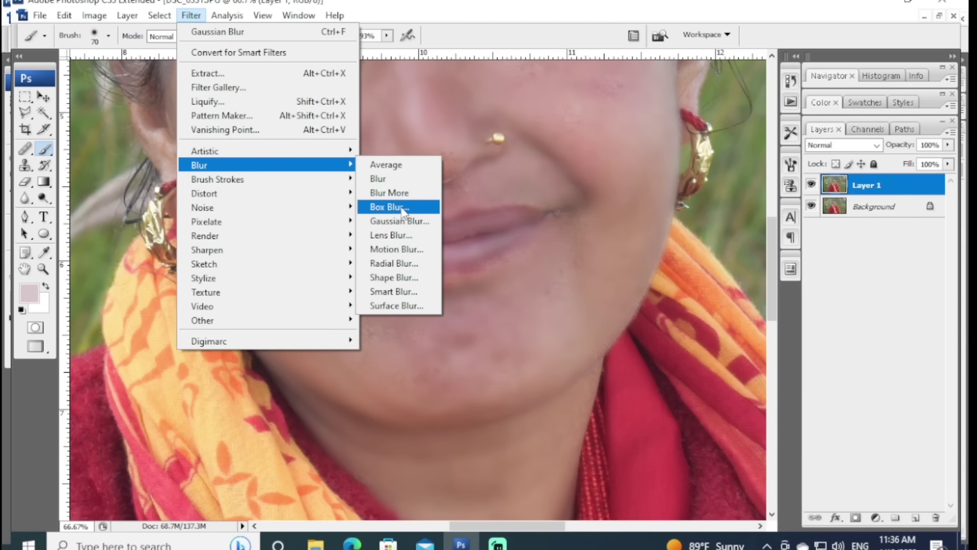
Step: Apply a 7.2 pixel blur to Layer 1
{"action": "left_click", "coordinate": [400, 221]}
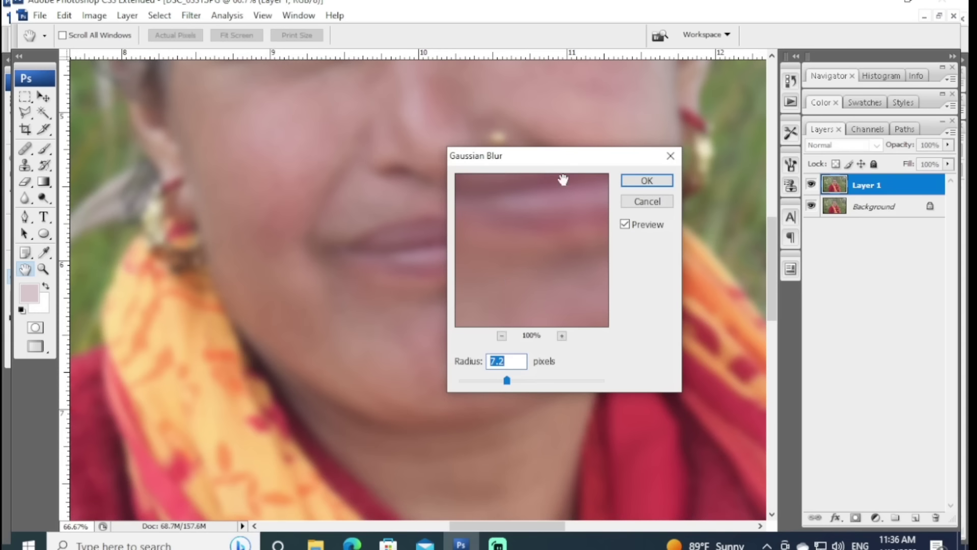
{"action": "left_click_drag", "start_coordinate": [574, 165], "coordinate": [576, 214]}
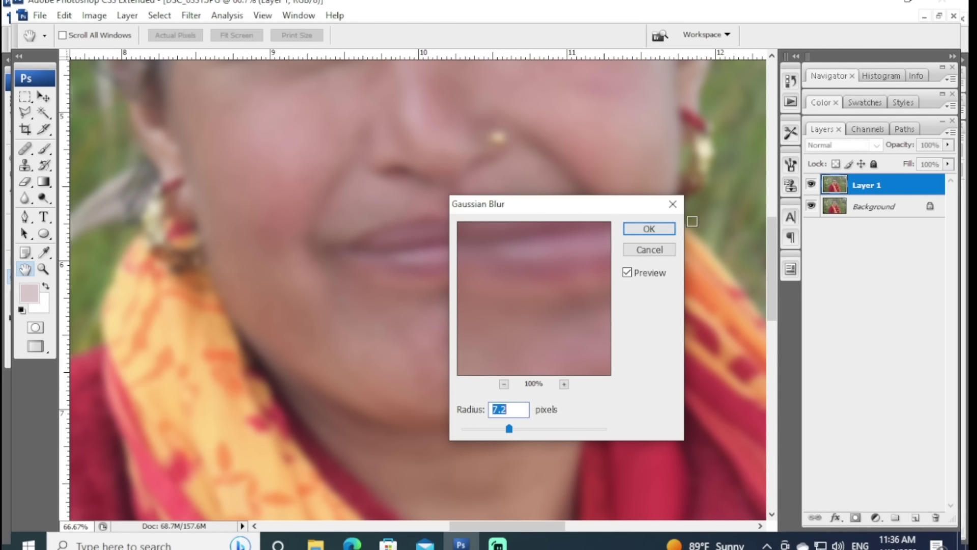
{"action": "left_click", "coordinate": [663, 233]}
Step: Add an inverted mask to blurred Layer 1 and set the brush to 60
{"action": "key", "text": "b"}
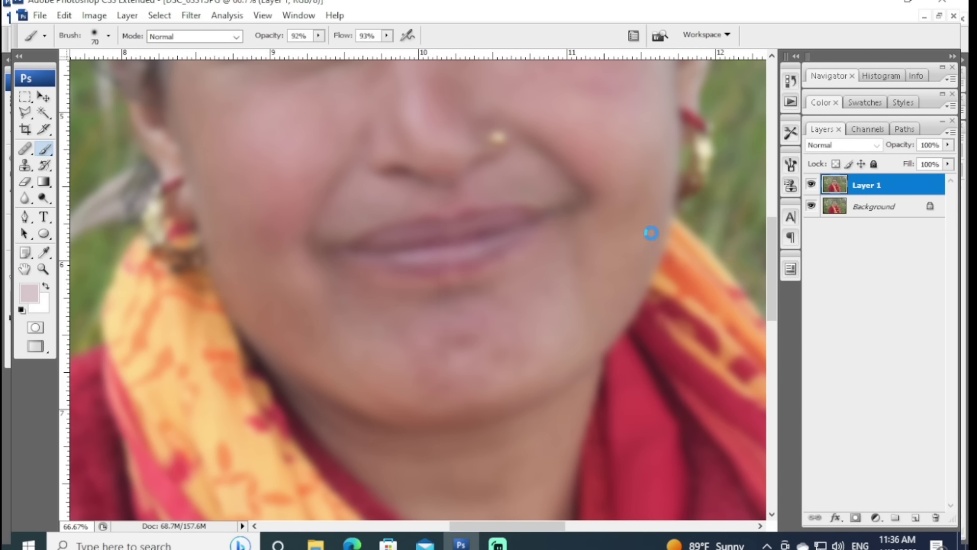
{"action": "left_click", "coordinate": [857, 518]}
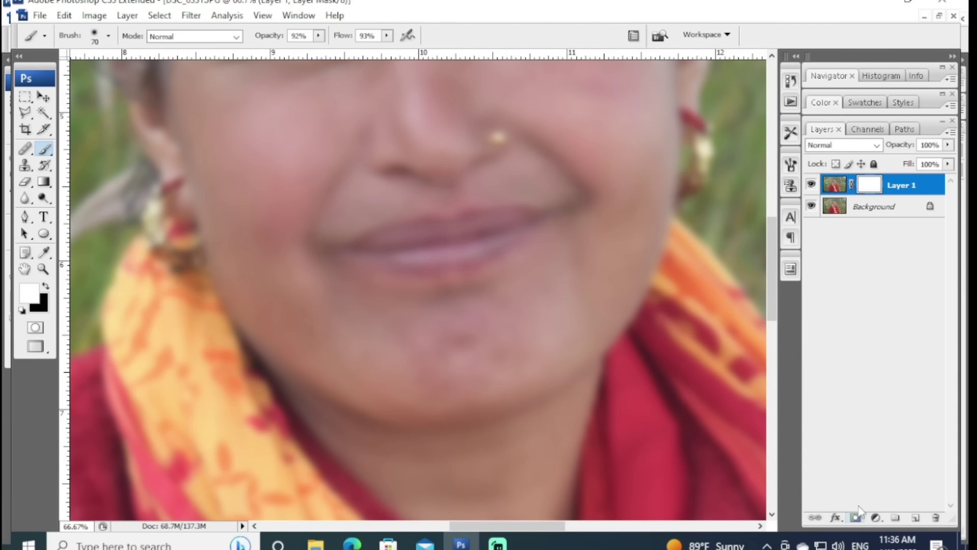
{"action": "key", "text": "ctrl+i"}
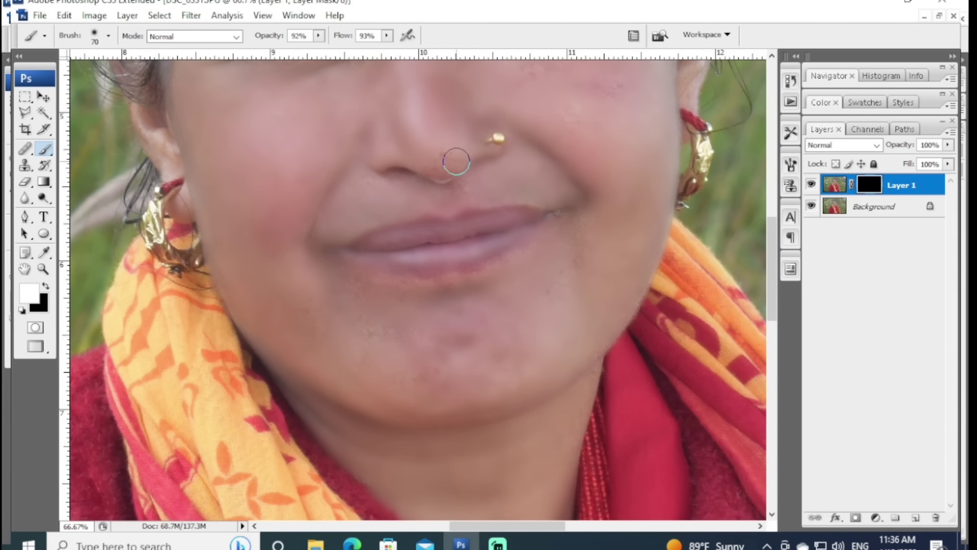
{"action": "key", "text": "bracketleft"}
Step: Flatten Layer 1 and its mask into the Background, then zoom out to fit
{"action": "key", "text": "ctrl+minus"}
{"action": "key", "text": "ctrl+minus"}
{"action": "key", "text": "ctrl+minus"}
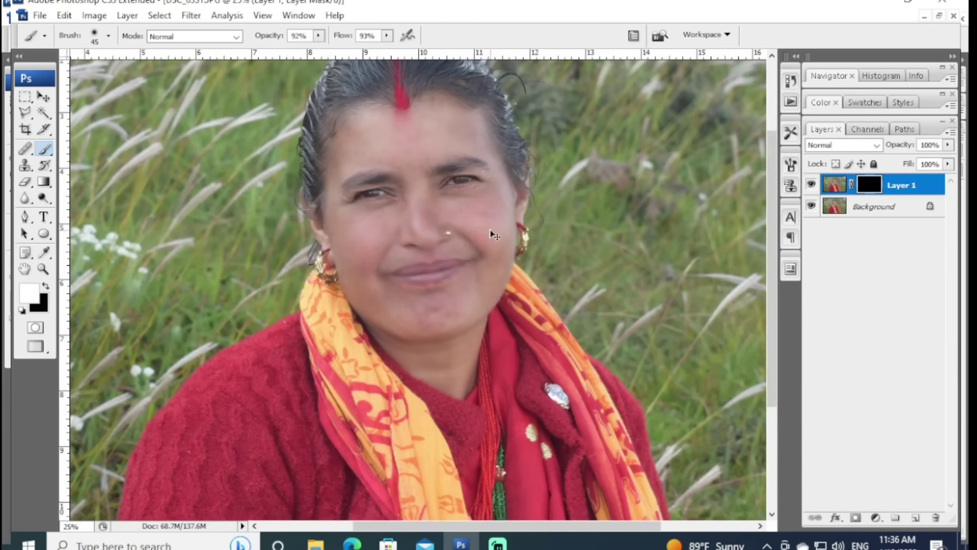
{"action": "key", "text": "ctrl+plus"}
{"action": "key", "text": "ctrl+plus"}
{"action": "key", "text": "ctrl+plus"}
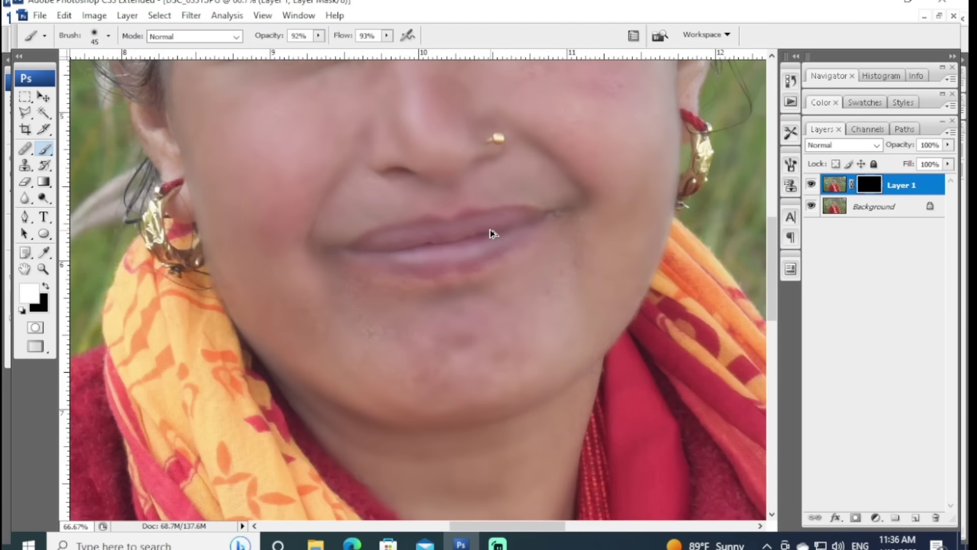
{"action": "key", "text": "ctrl+minus"}
{"action": "key", "text": "ctrl+minus"}
{"action": "key", "text": "ctrl+minus"}
{"action": "key", "text": "ctrl+minus"}
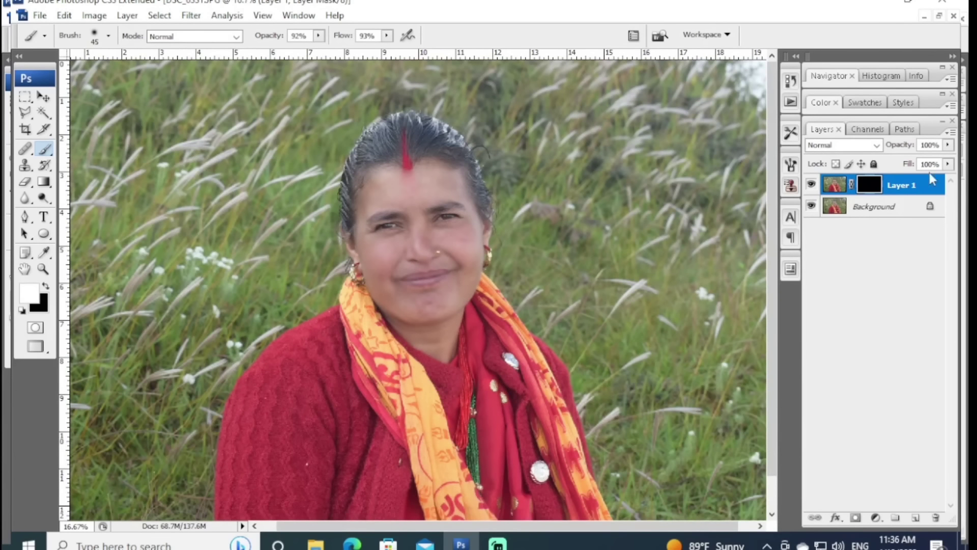
{"action": "scroll", "coordinate": [769, 230], "scroll_direction": "down", "scroll_amount": 1}
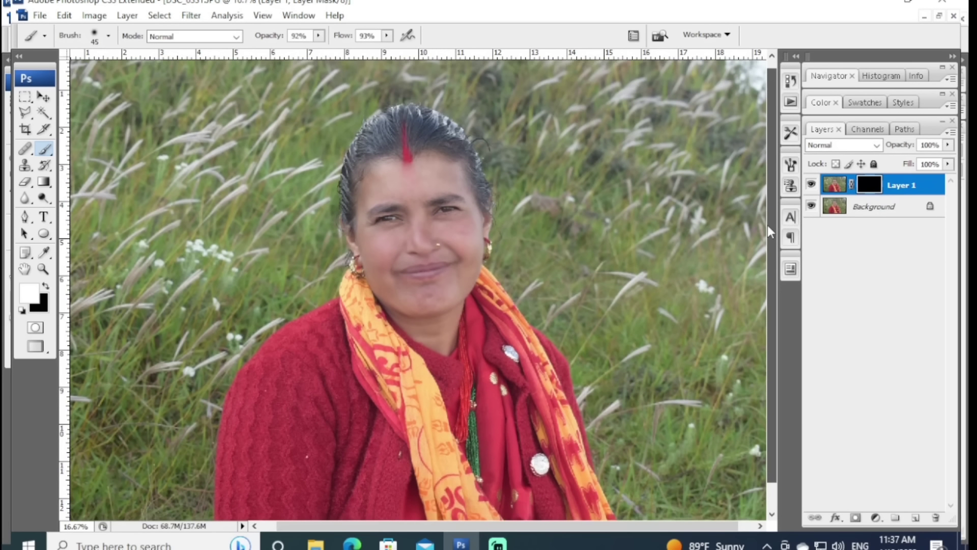
{"action": "key", "text": "ctrl+e"}
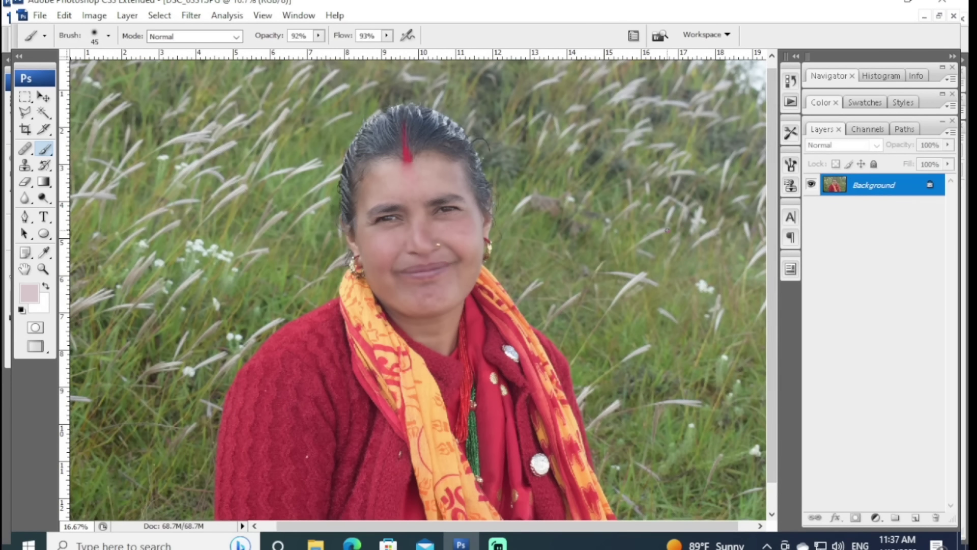
{"action": "scroll", "coordinate": [667, 230], "scroll_direction": "down", "scroll_amount": 1}
{"action": "key", "text": "ctrl+minus"}
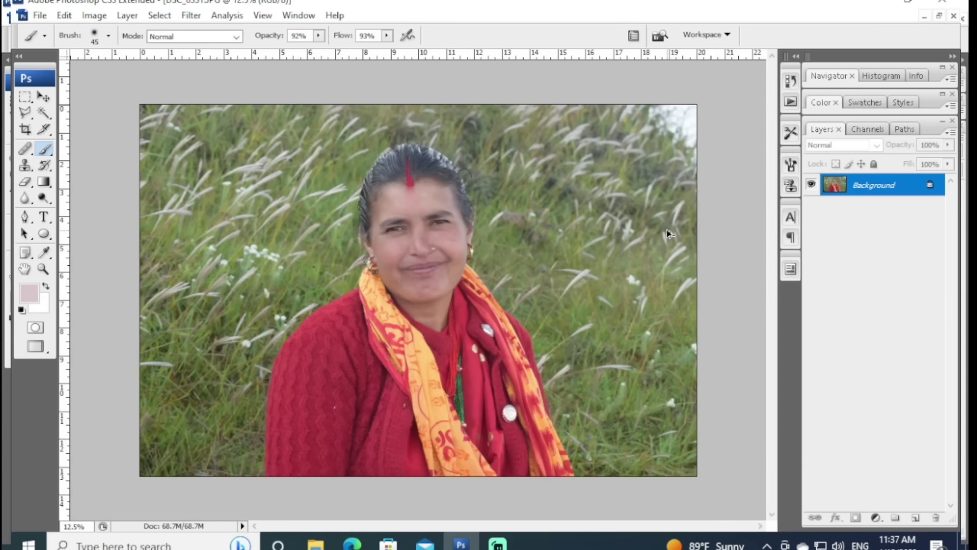
Step: Apply Levels with black input 23 and white input 211 to the portrait
{"action": "key", "text": "ctrl+l"}
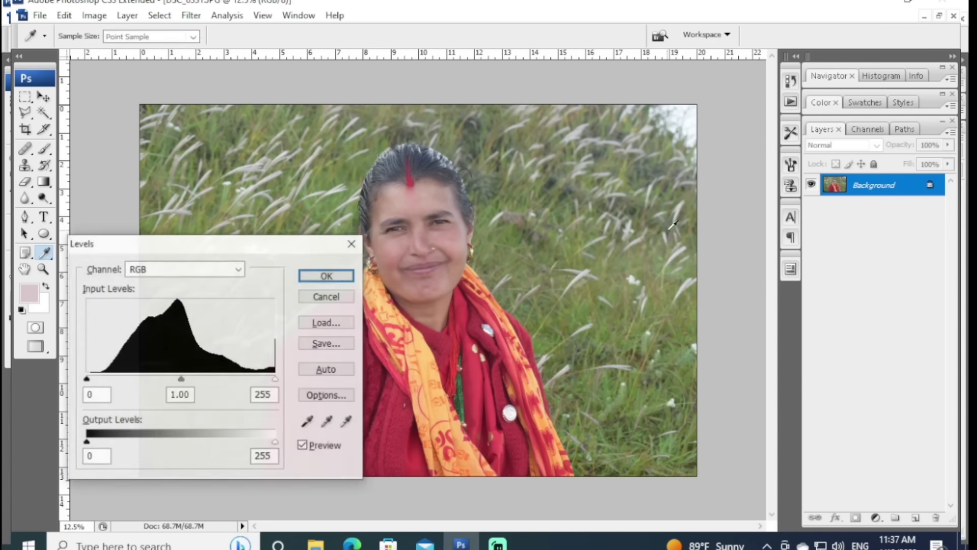
{"action": "left_click_drag", "start_coordinate": [276, 380], "coordinate": [241, 382]}
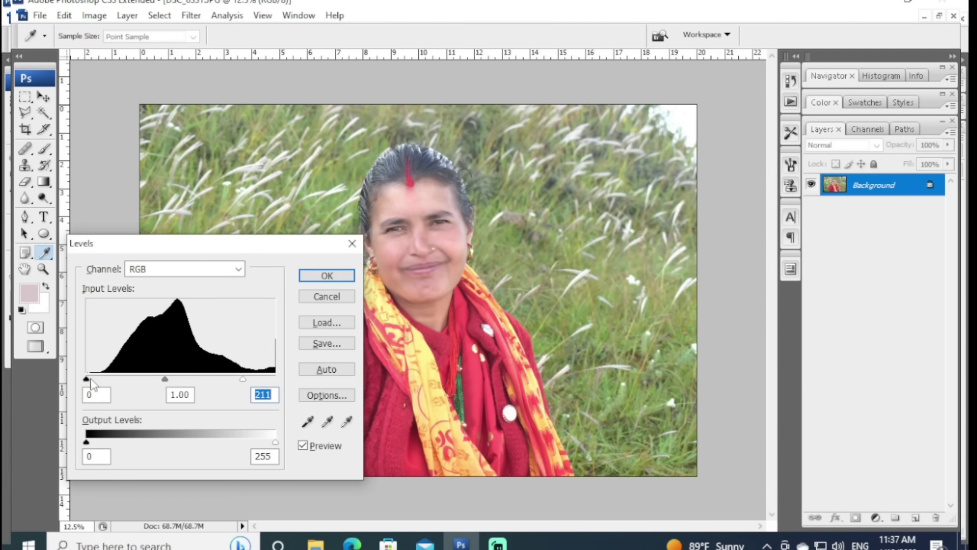
{"action": "left_click_drag", "start_coordinate": [96, 384], "coordinate": [104, 383]}
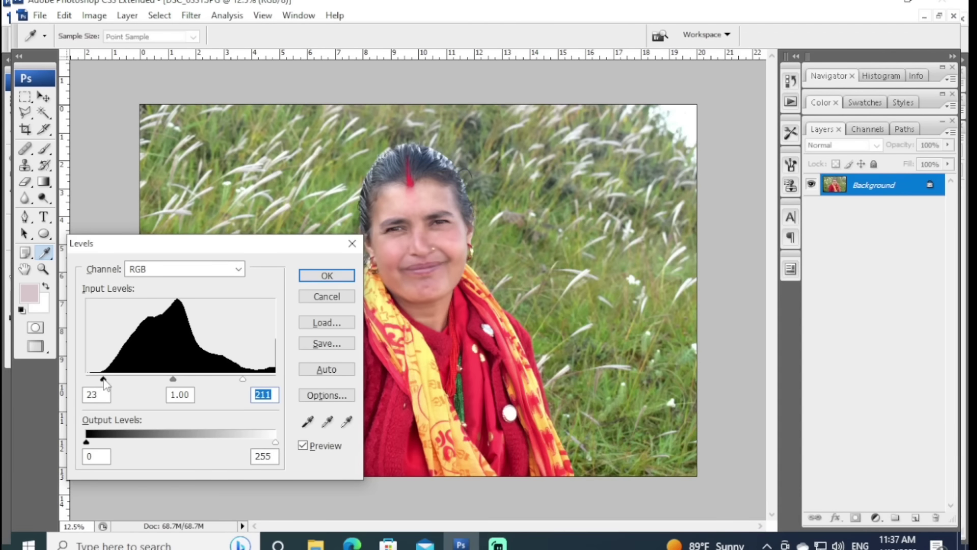
{"action": "left_click", "coordinate": [330, 276]}
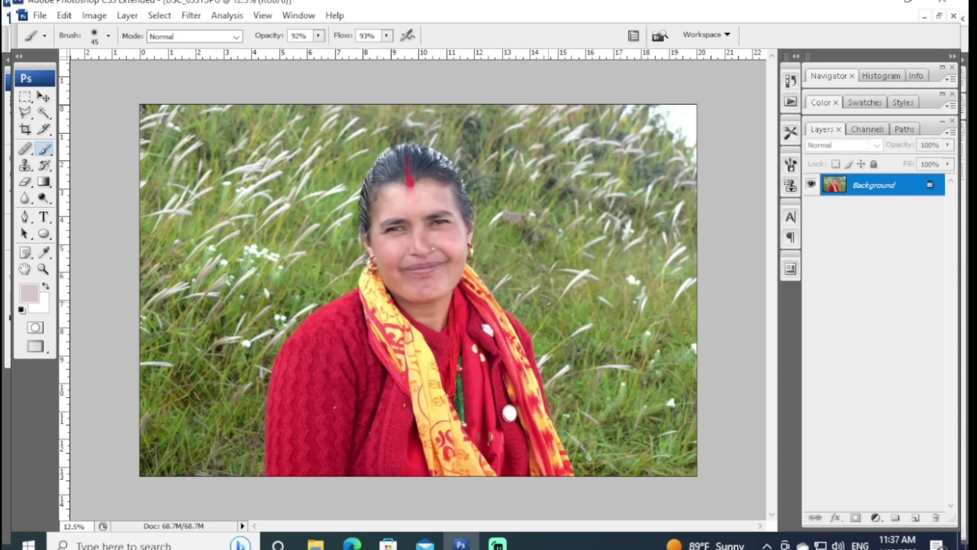
{"action": "scroll", "coordinate": [549, 303], "scroll_direction": "up", "scroll_amount": 1}
{"action": "scroll", "coordinate": [549, 303], "scroll_direction": "up", "scroll_amount": 1}
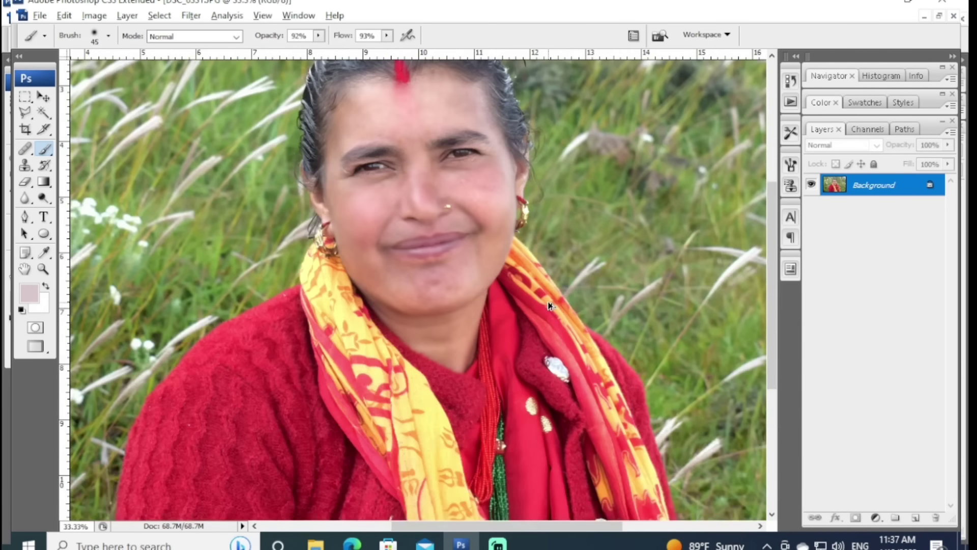
{"action": "scroll", "coordinate": [549, 305], "scroll_direction": "up", "scroll_amount": 2}
{"action": "scroll", "coordinate": [550, 306], "scroll_direction": "down", "scroll_amount": 2}
{"action": "scroll", "coordinate": [550, 306], "scroll_direction": "down", "scroll_amount": 1}
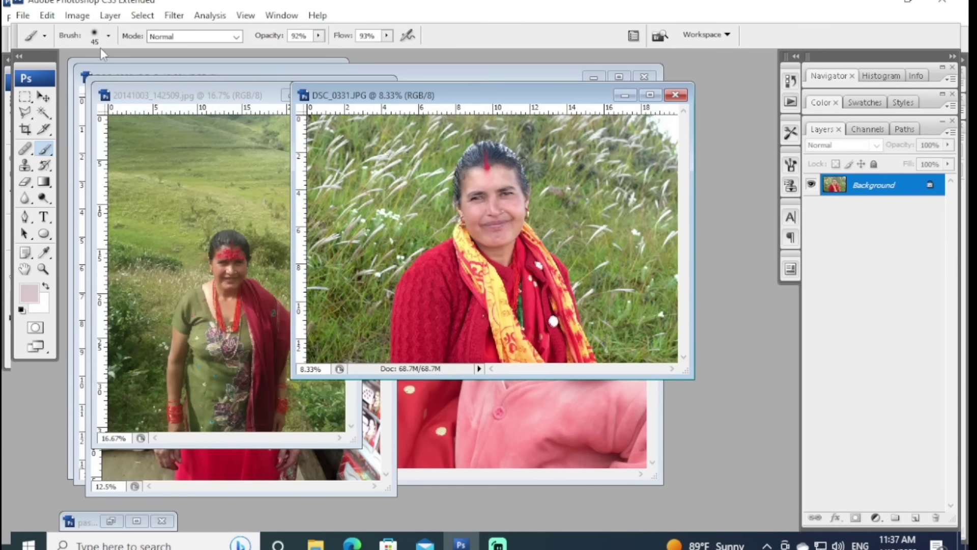
Step: In File > Open, browse to Local Disk (E:) > pramanpatra > birthday wises
{"action": "left_click", "coordinate": [46, 17]}
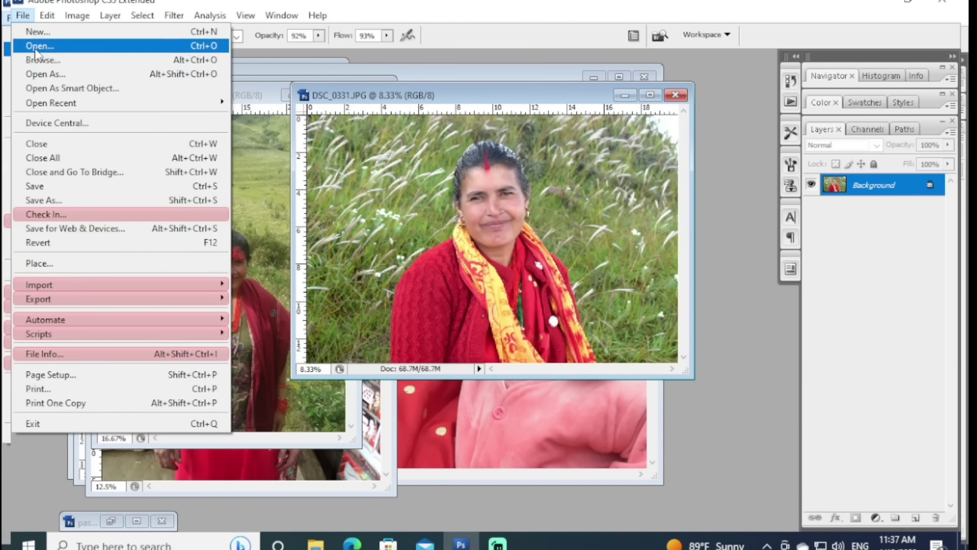
{"action": "left_click", "coordinate": [450, 254]}
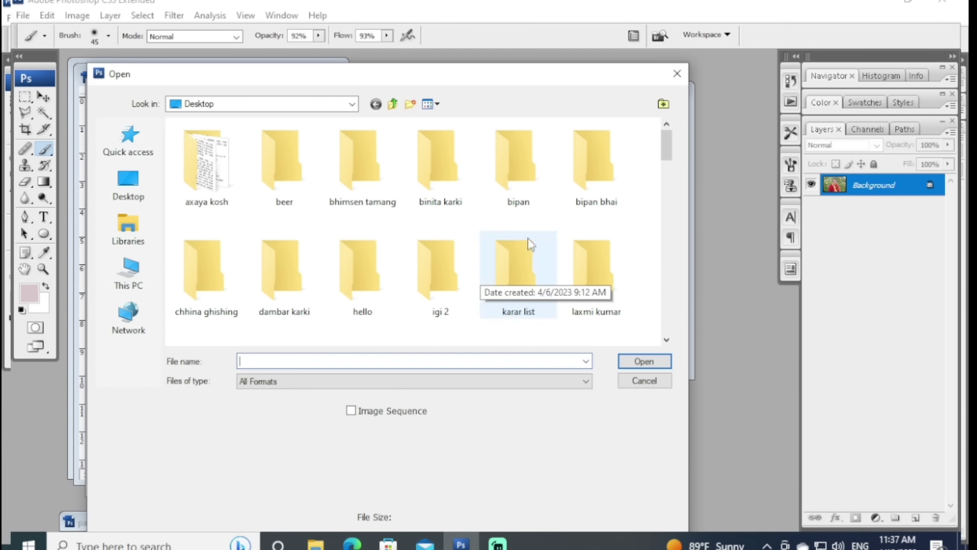
{"action": "left_click", "coordinate": [129, 273]}
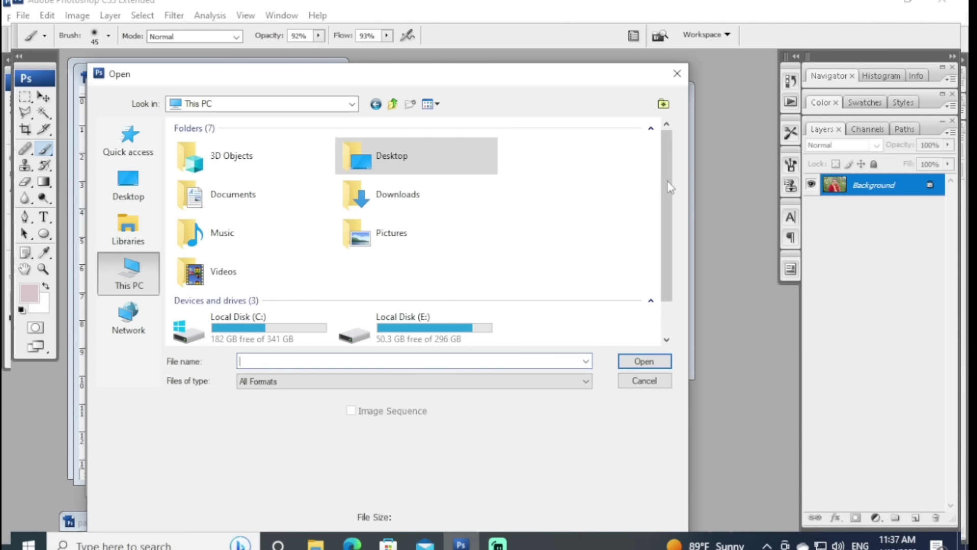
{"action": "scroll", "coordinate": [667, 214], "scroll_direction": "down", "scroll_amount": 2}
{"action": "left_click", "coordinate": [431, 290]}
{"action": "double_click", "coordinate": [431, 290]}
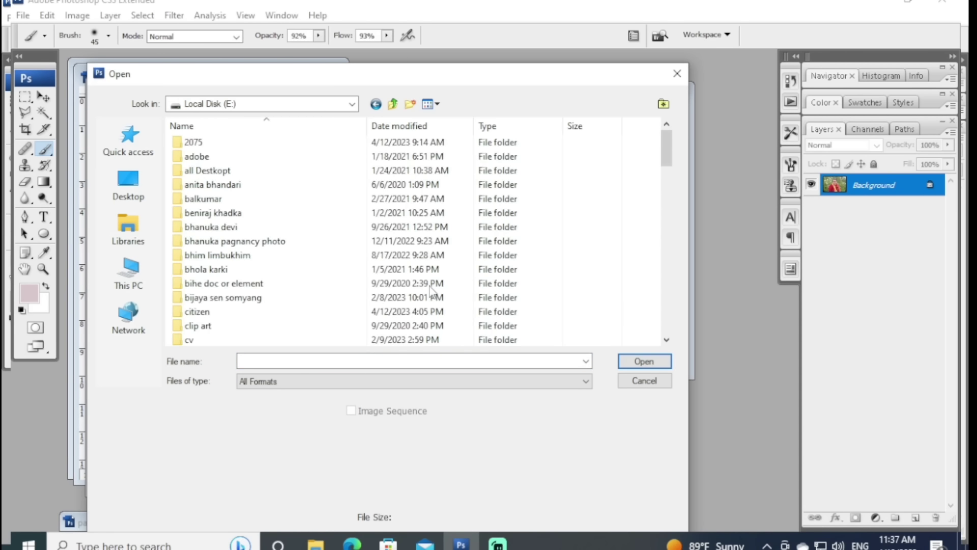
{"action": "key", "text": "p"}
{"action": "key", "text": "r"}
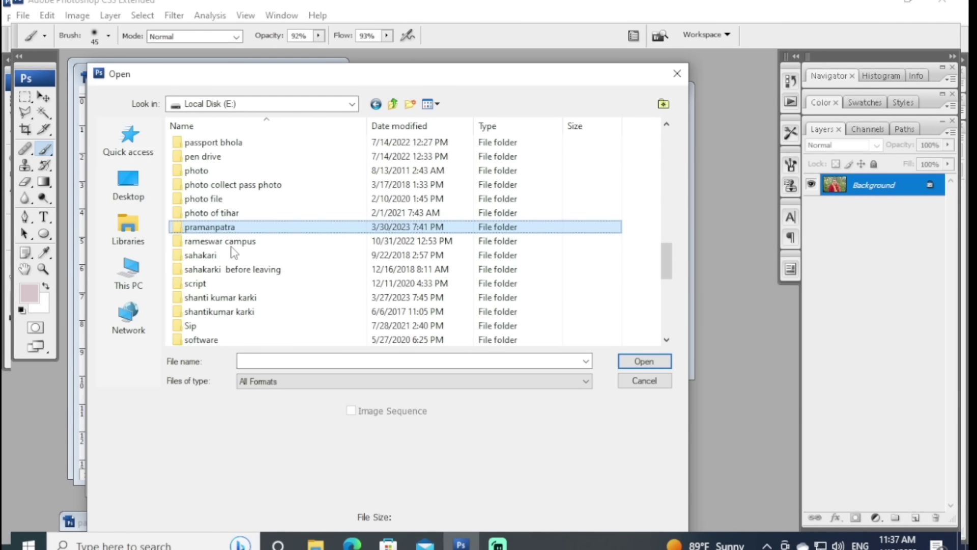
{"action": "double_click", "coordinate": [204, 228]}
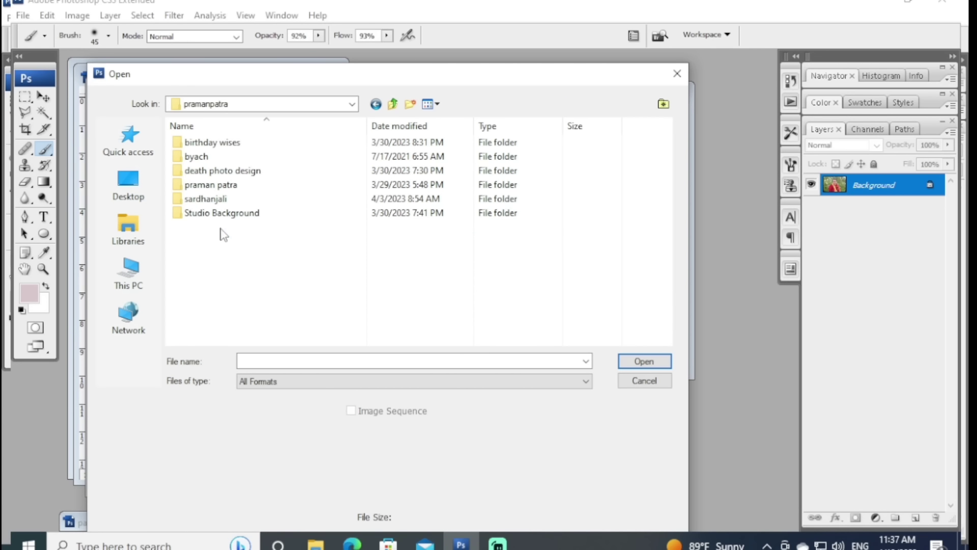
{"action": "double_click", "coordinate": [213, 142]}
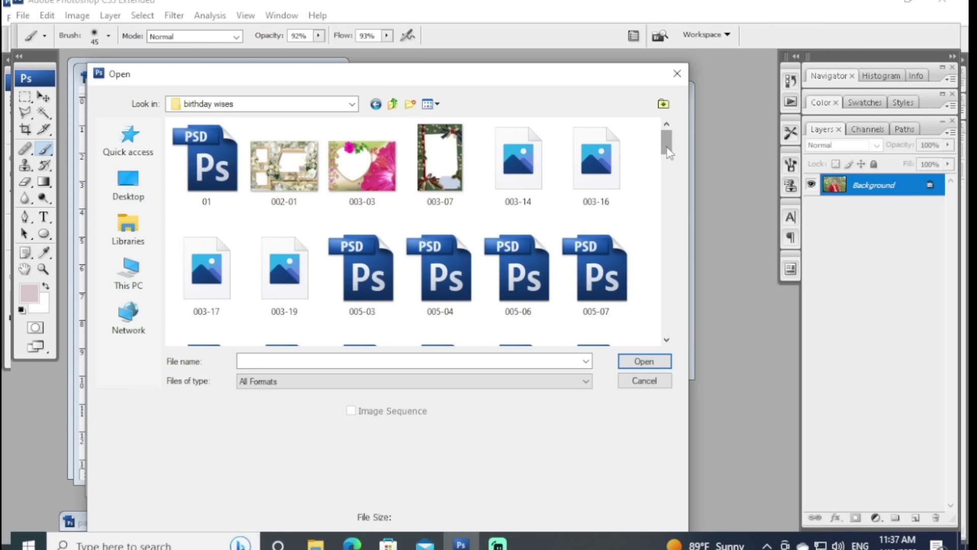
Step: Scroll the birthday wises thumbnails and select happy-birthday-psd
{"action": "left_click_drag", "start_coordinate": [668, 152], "coordinate": [677, 307]}
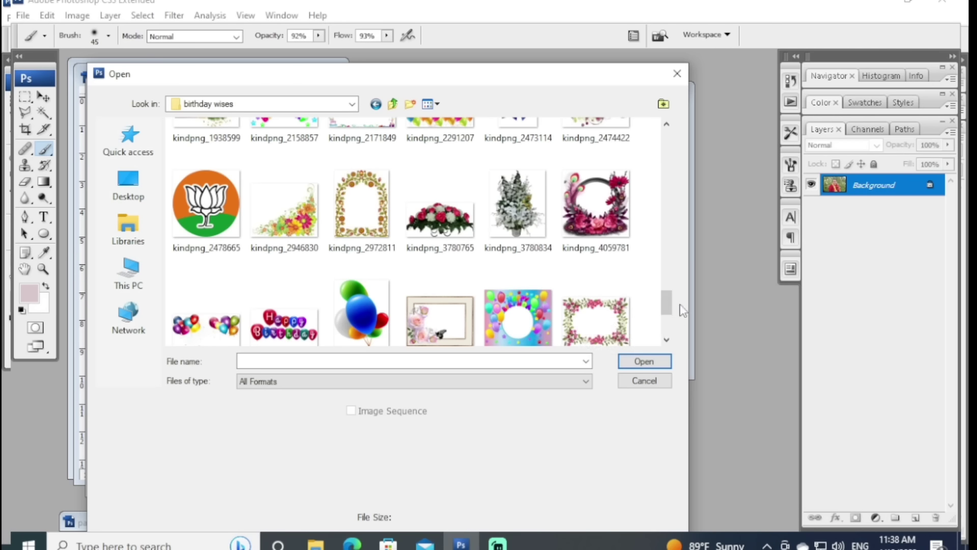
{"action": "mouse_move", "coordinate": [669, 307]}
{"action": "left_mouse_down"}
{"action": "mouse_move", "coordinate": [674, 331]}
{"action": "mouse_move", "coordinate": [683, 164]}
{"action": "left_mouse_up"}
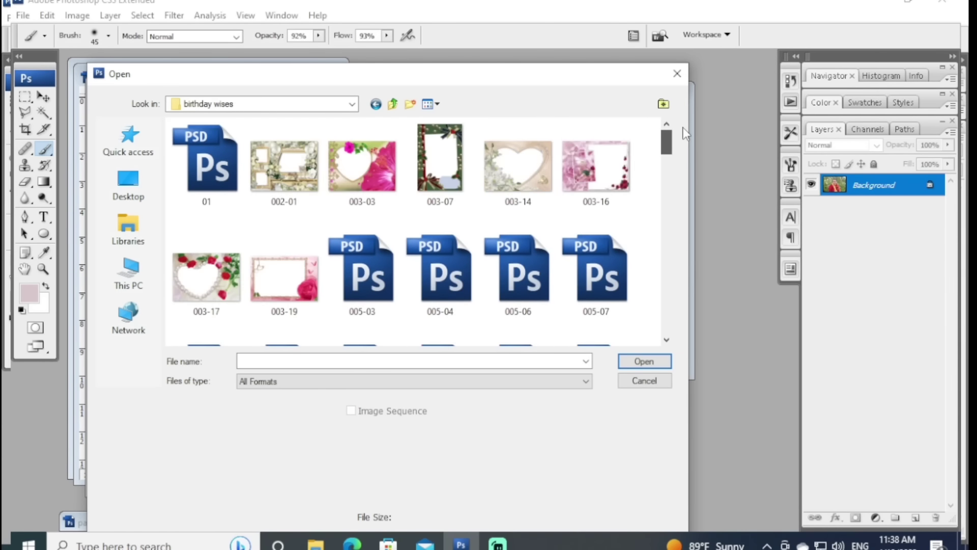
{"action": "left_click_drag", "start_coordinate": [683, 164], "coordinate": [634, 240]}
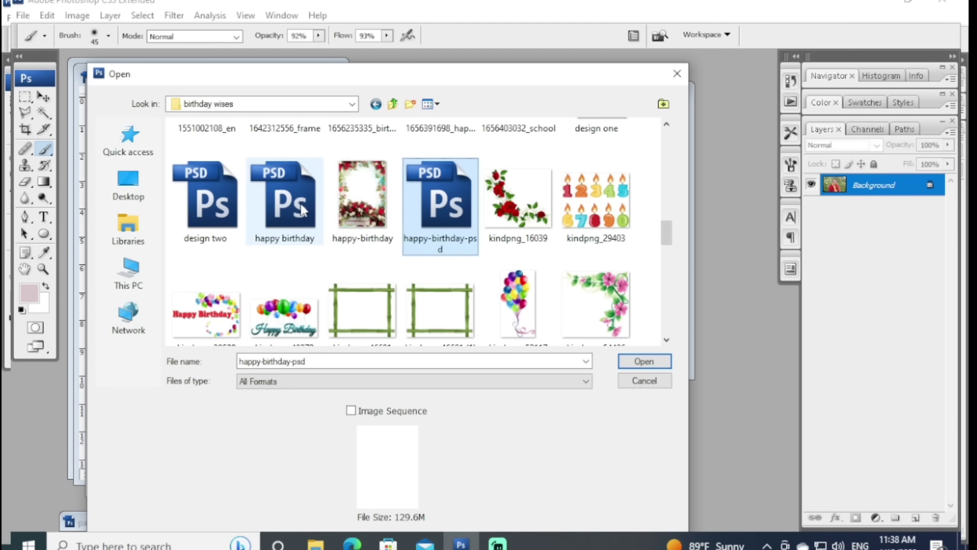
{"action": "left_click", "coordinate": [300, 209]}
{"action": "left_click", "coordinate": [448, 207]}
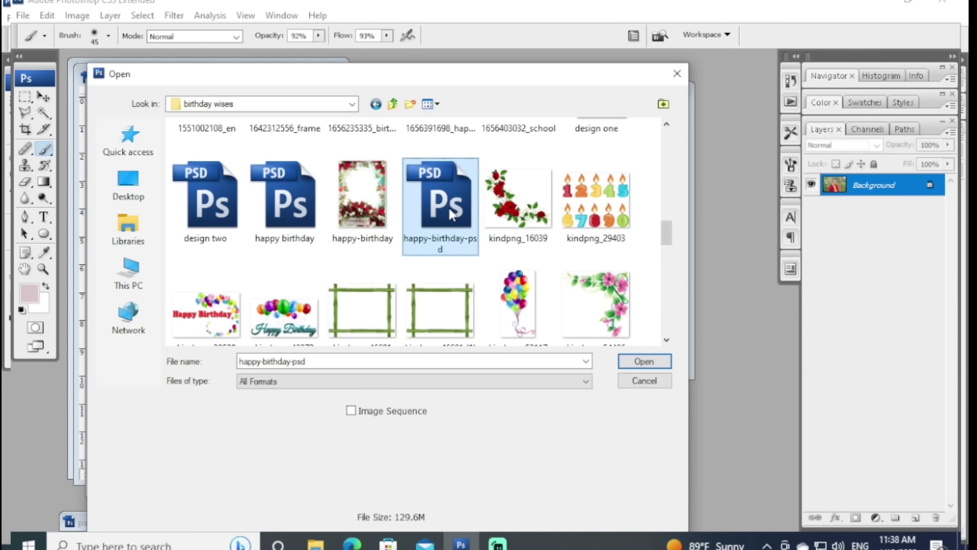
{"action": "left_click_drag", "start_coordinate": [668, 247], "coordinate": [668, 238]}
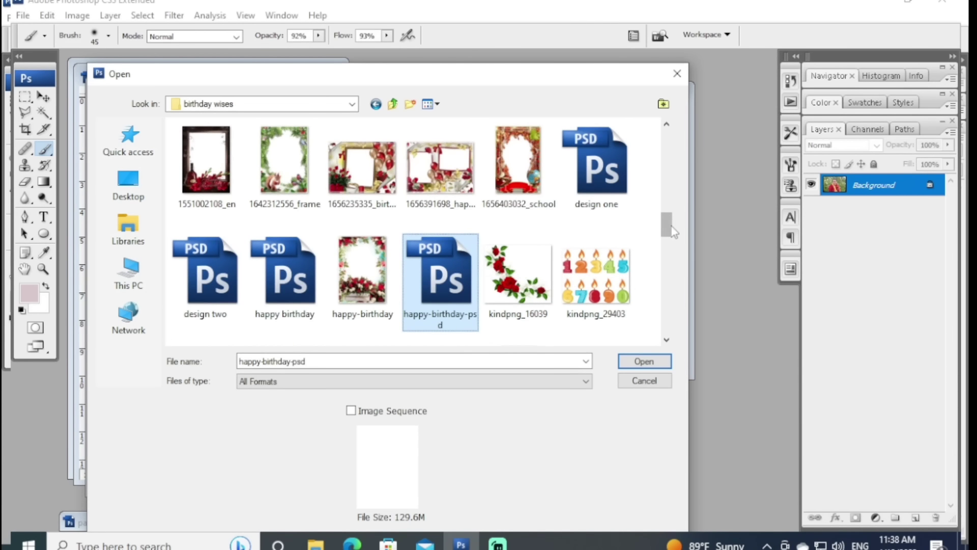
Step: Select the cake kindpng_808720, balloons kindpng_807315 and butterfly-roses kindpng_202993 clipart files
{"action": "left_click", "coordinate": [300, 264]}
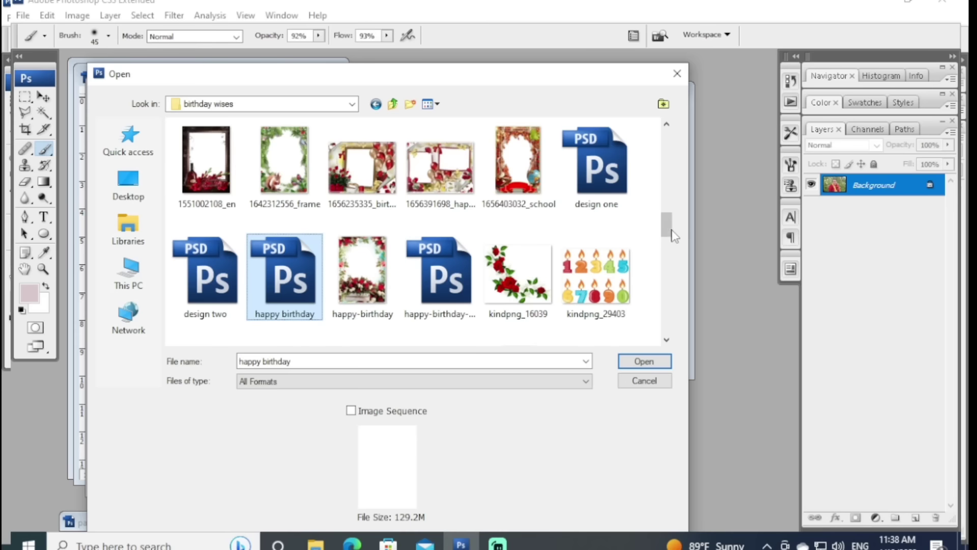
{"action": "left_click_drag", "start_coordinate": [669, 233], "coordinate": [673, 270]}
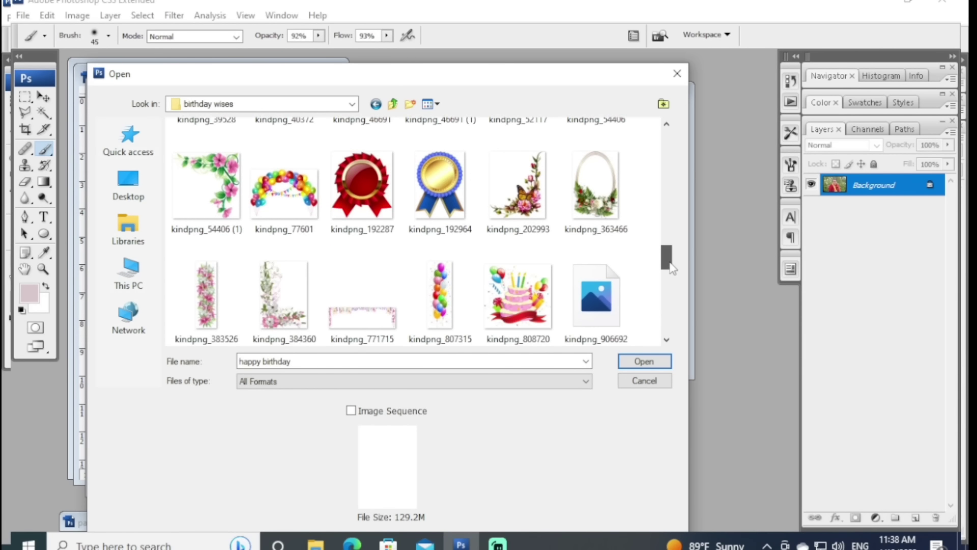
{"action": "left_click", "coordinate": [534, 308]}
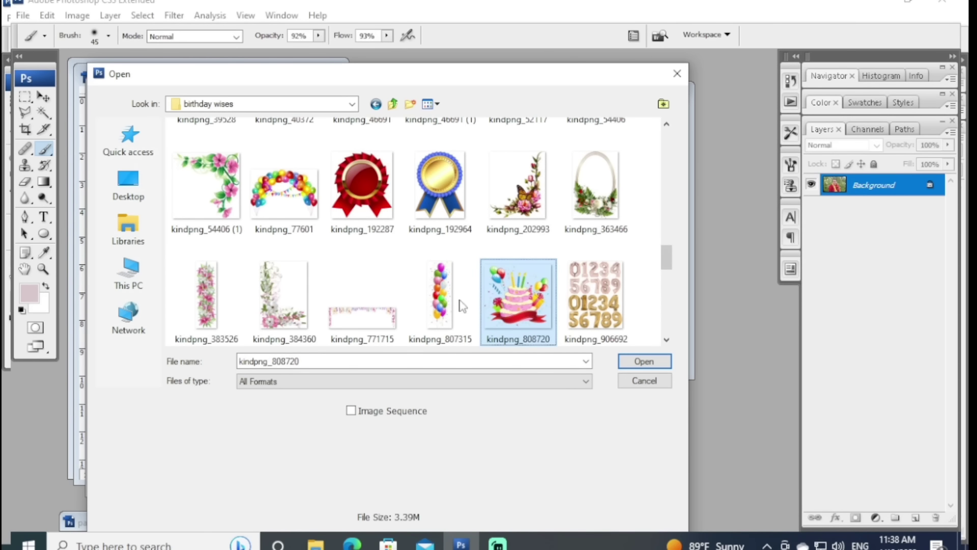
{"action": "left_click", "coordinate": [441, 305], "text": "ctrl"}
{"action": "left_click", "coordinate": [524, 224], "text": "ctrl"}
Step: Add kindpng_52117, kindpng_54406 and kindpng_16039 to the file selection
{"action": "scroll", "coordinate": [662, 259], "scroll_direction": "up", "scroll_amount": 3}
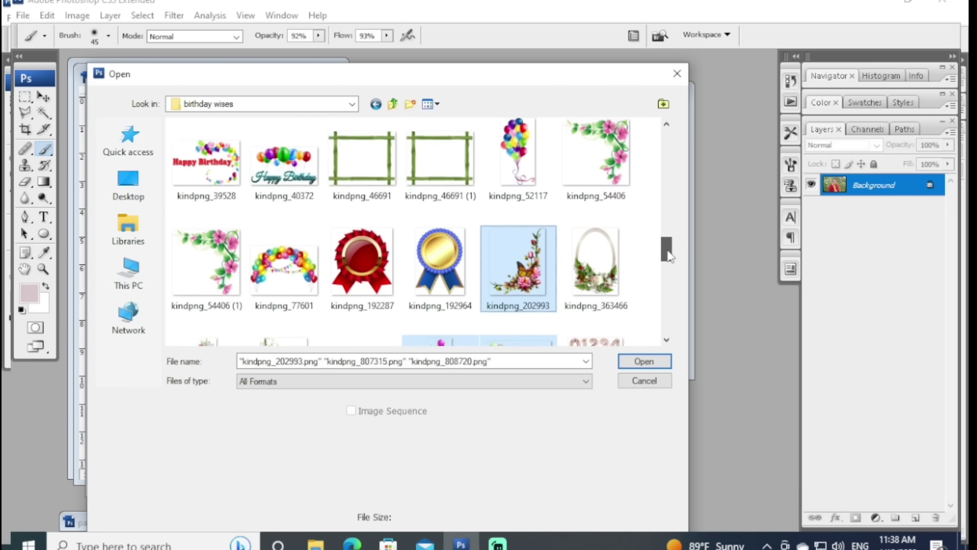
{"action": "left_click", "coordinate": [529, 251], "text": "ctrl"}
{"action": "left_click", "coordinate": [596, 245], "text": "ctrl"}
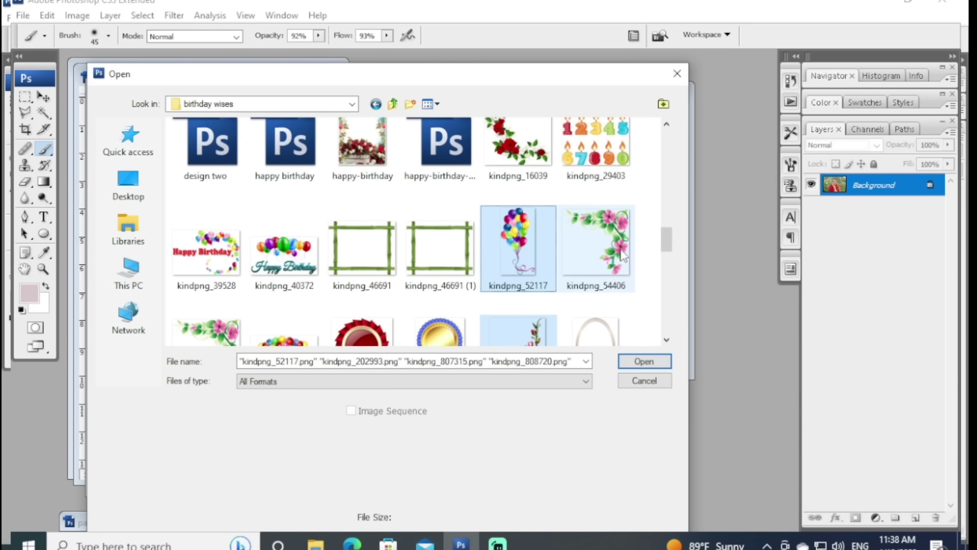
{"action": "scroll", "coordinate": [674, 248], "scroll_direction": "up", "scroll_amount": 3}
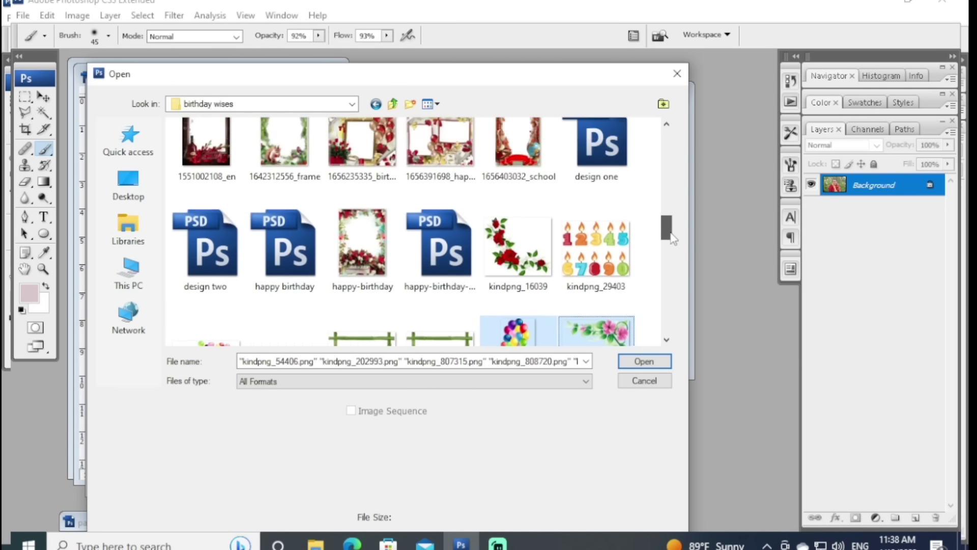
{"action": "left_click", "coordinate": [517, 240], "text": "ctrl"}
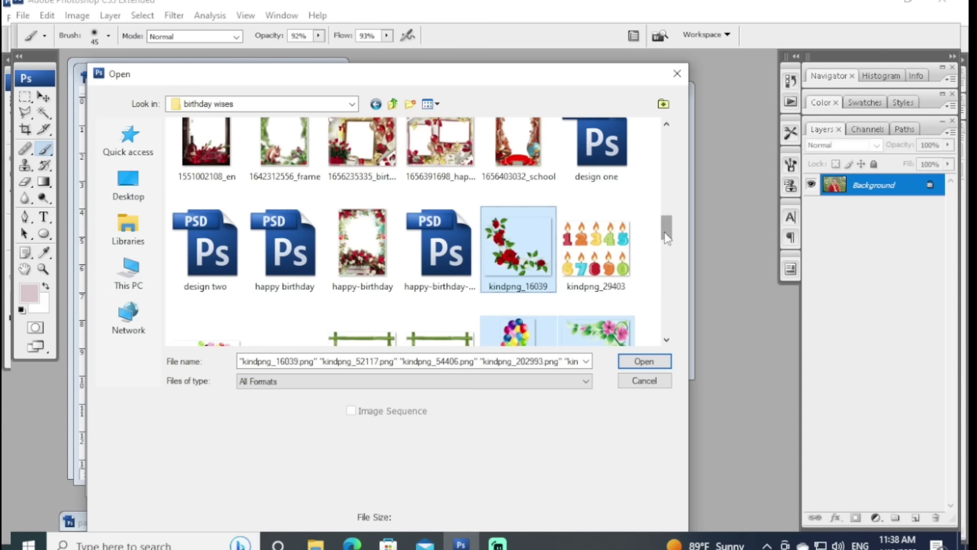
{"action": "mouse_move", "coordinate": [670, 231]}
{"action": "left_mouse_down"}
{"action": "mouse_move", "coordinate": [672, 175]}
{"action": "mouse_move", "coordinate": [676, 301]}
{"action": "left_mouse_up"}
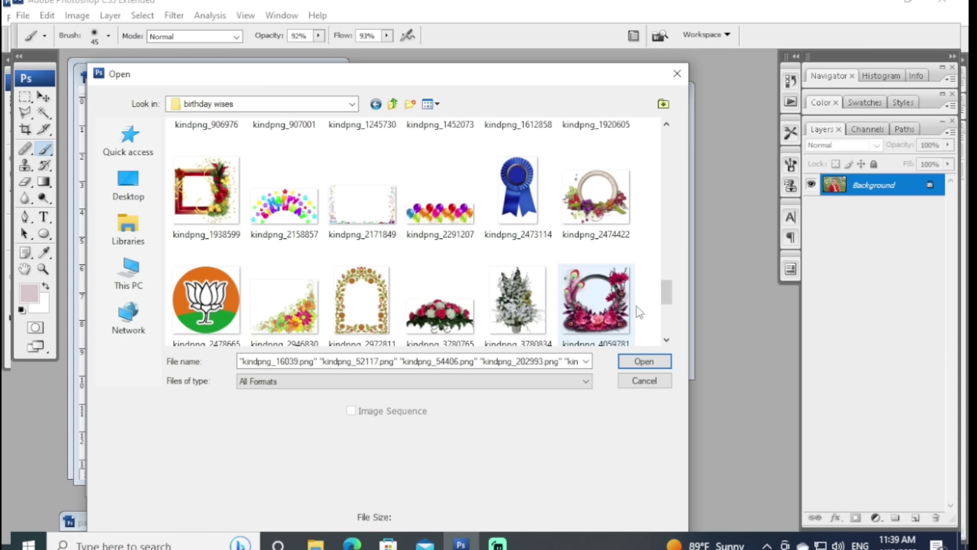
{"action": "left_click_drag", "start_coordinate": [666, 291], "coordinate": [671, 347]}
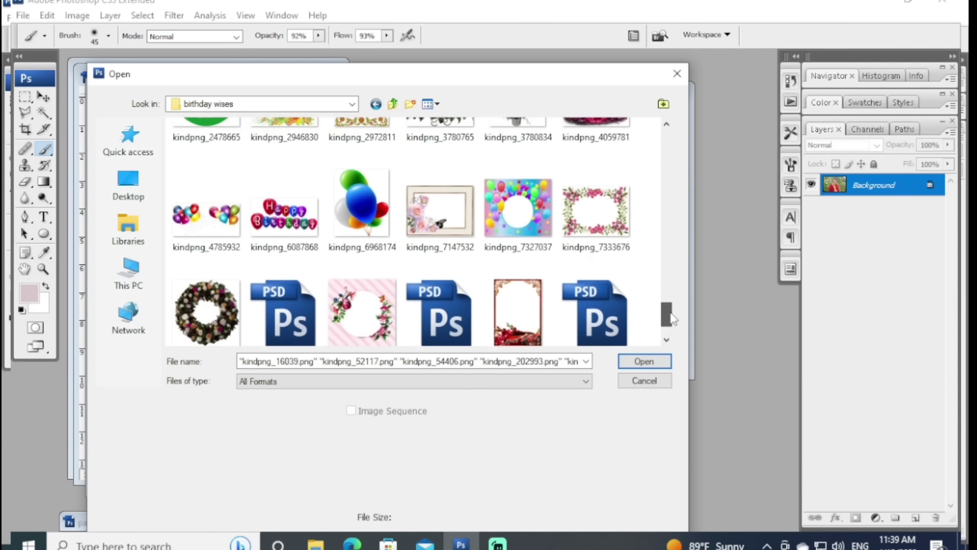
Step: Open the chosen clipart and move the birthday cake into DSC_0331.JPG as Layer 1
{"action": "left_click", "coordinate": [653, 363]}
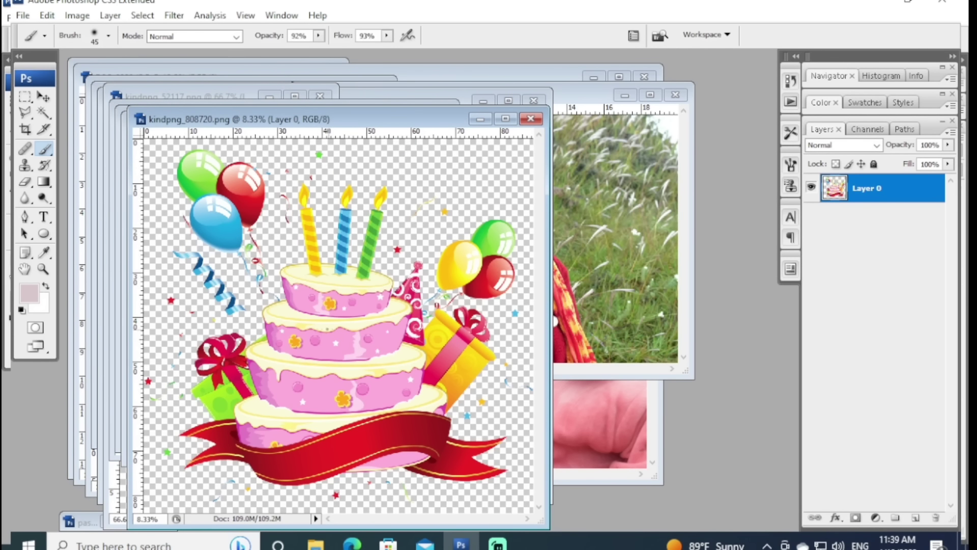
{"action": "key", "text": "v"}
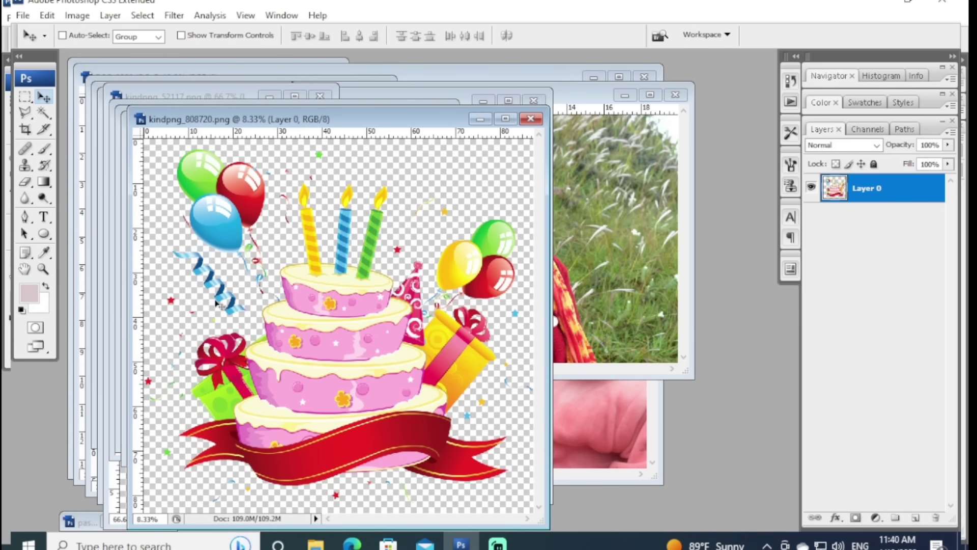
{"action": "left_click_drag", "start_coordinate": [429, 341], "coordinate": [606, 294]}
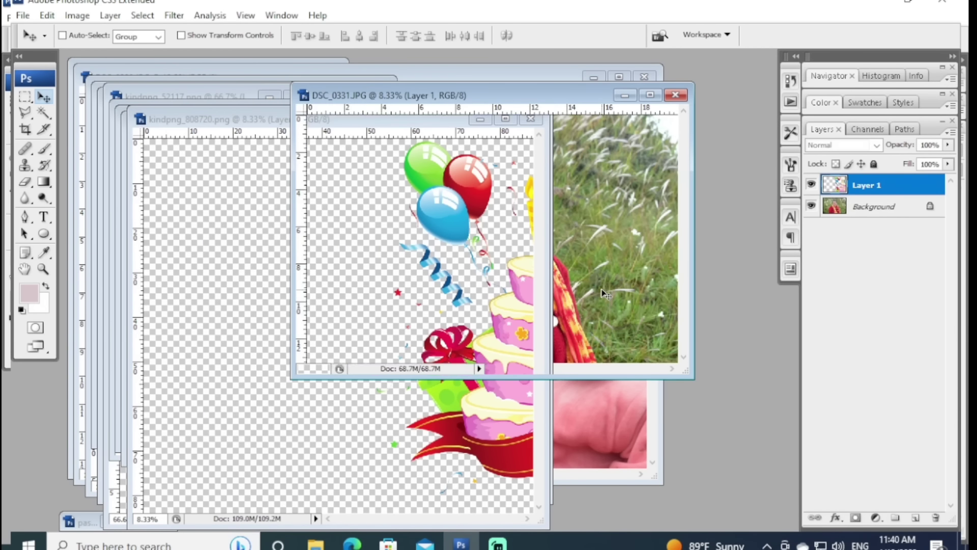
{"action": "left_click", "coordinate": [650, 95]}
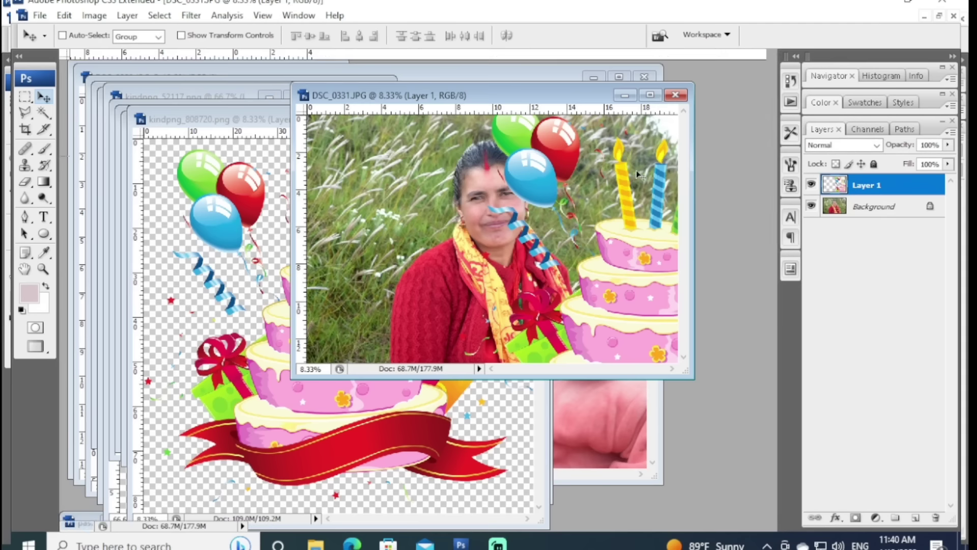
{"action": "left_click_drag", "start_coordinate": [540, 341], "coordinate": [434, 355]}
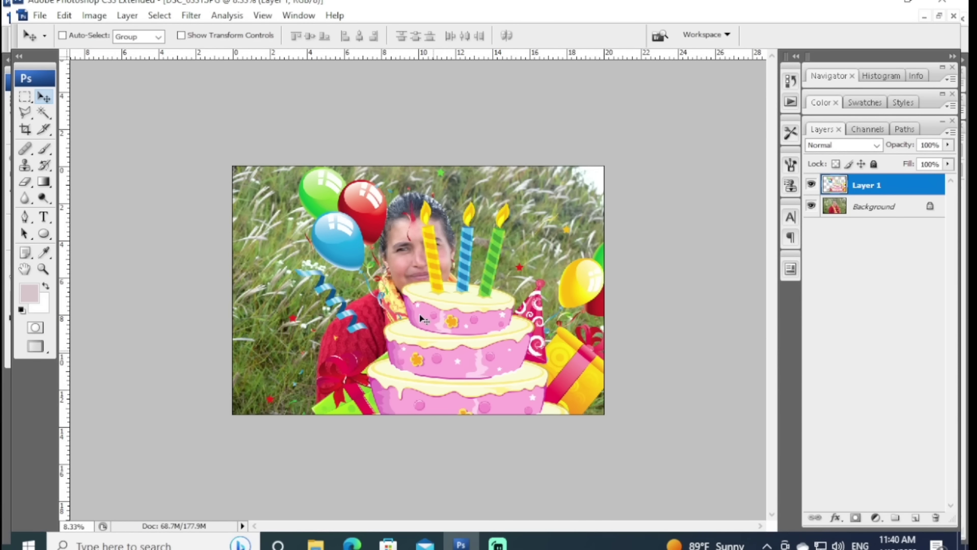
Step: Scale the cake clipart to about 30% and place it at the portrait's lower left
{"action": "key", "text": "ctrl+t"}
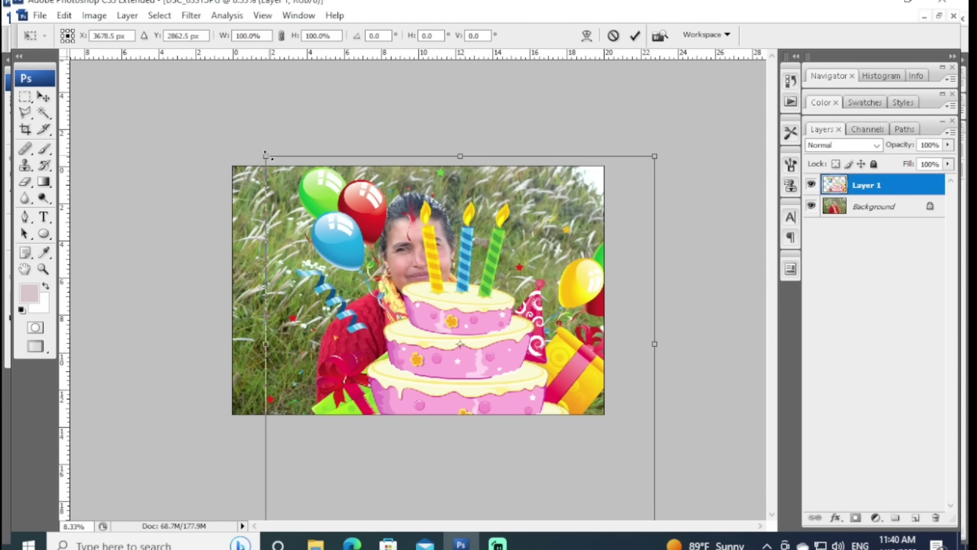
{"action": "left_click_drag", "start_coordinate": [266, 156], "coordinate": [382, 266]}
{"action": "left_click_drag", "start_coordinate": [463, 338], "coordinate": [359, 266]}
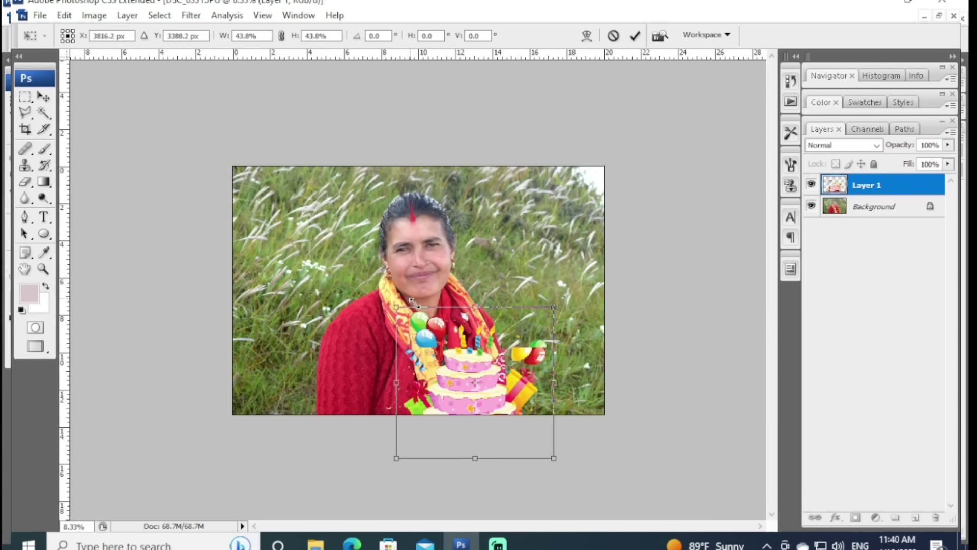
{"action": "left_click_drag", "start_coordinate": [279, 195], "coordinate": [415, 325]}
{"action": "mouse_move", "coordinate": [469, 389]}
{"action": "left_mouse_down"}
{"action": "mouse_move", "coordinate": [360, 344]}
{"action": "mouse_move", "coordinate": [342, 345]}
{"action": "mouse_move", "coordinate": [328, 370]}
{"action": "mouse_move", "coordinate": [319, 358]}
{"action": "left_mouse_up"}
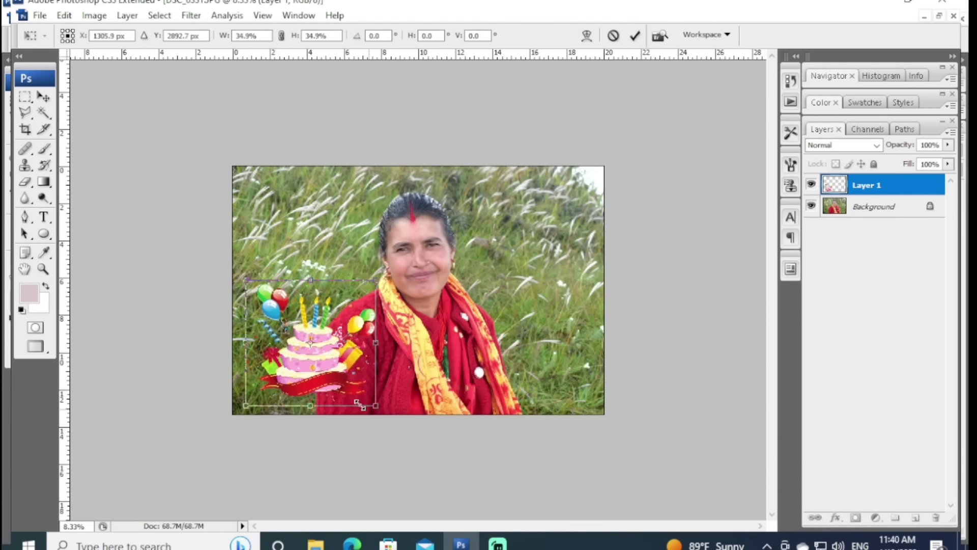
{"action": "left_click_drag", "start_coordinate": [383, 413], "coordinate": [363, 393]}
{"action": "key", "text": "Return"}
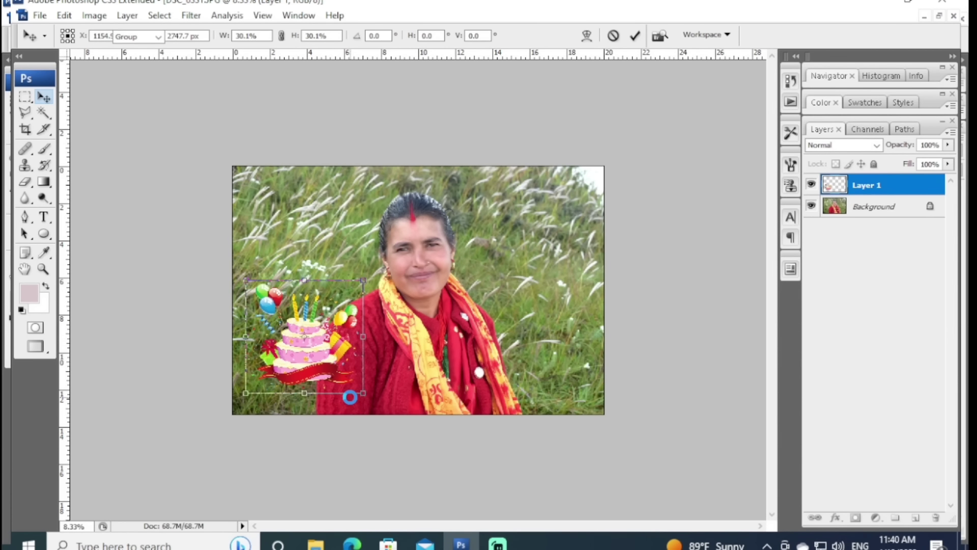
{"action": "mouse_move", "coordinate": [316, 355]}
{"action": "left_mouse_down"}
{"action": "mouse_move", "coordinate": [569, 394]}
{"action": "mouse_move", "coordinate": [412, 392]}
{"action": "mouse_move", "coordinate": [359, 380]}
{"action": "left_mouse_up"}
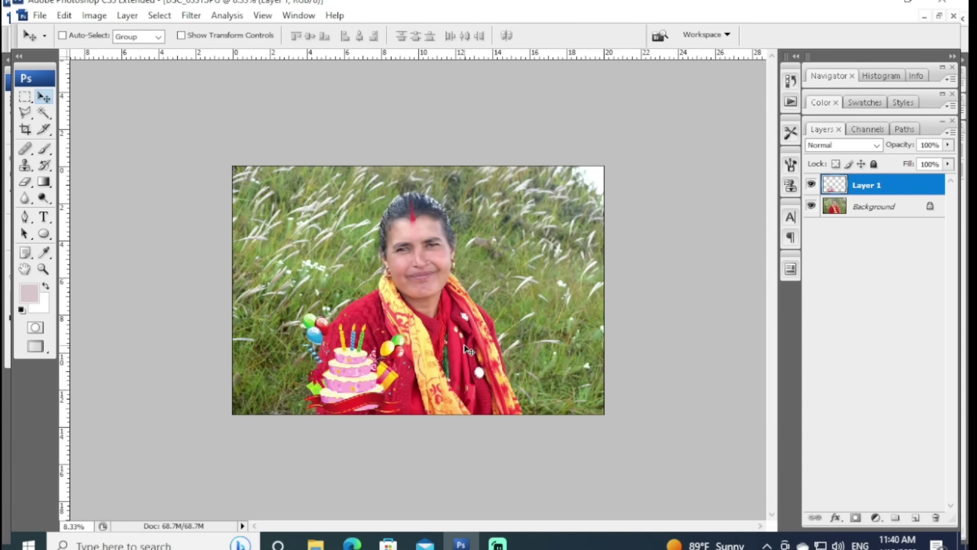
Step: Duplicate the cake-decorated portrait as DSC_0331 copy and zoom it out
{"action": "left_click", "coordinate": [940, 15]}
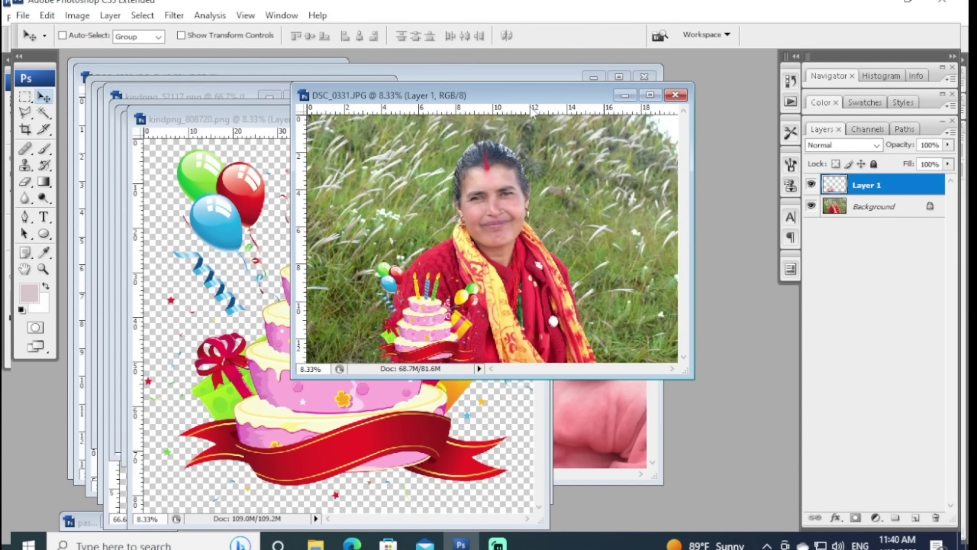
{"action": "left_click_drag", "start_coordinate": [530, 95], "coordinate": [524, 139]}
{"action": "right_click", "coordinate": [524, 139]}
{"action": "left_click", "coordinate": [557, 148]}
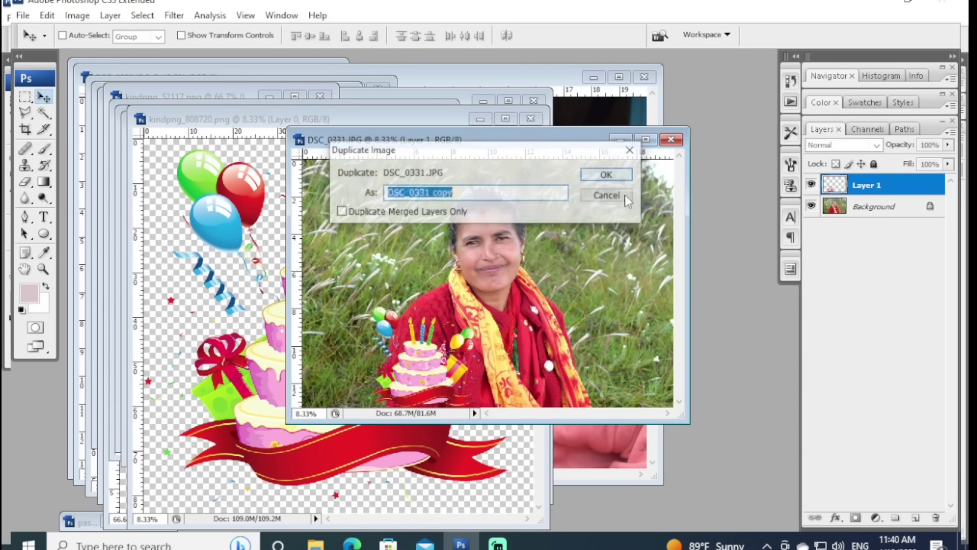
{"action": "left_click", "coordinate": [605, 174]}
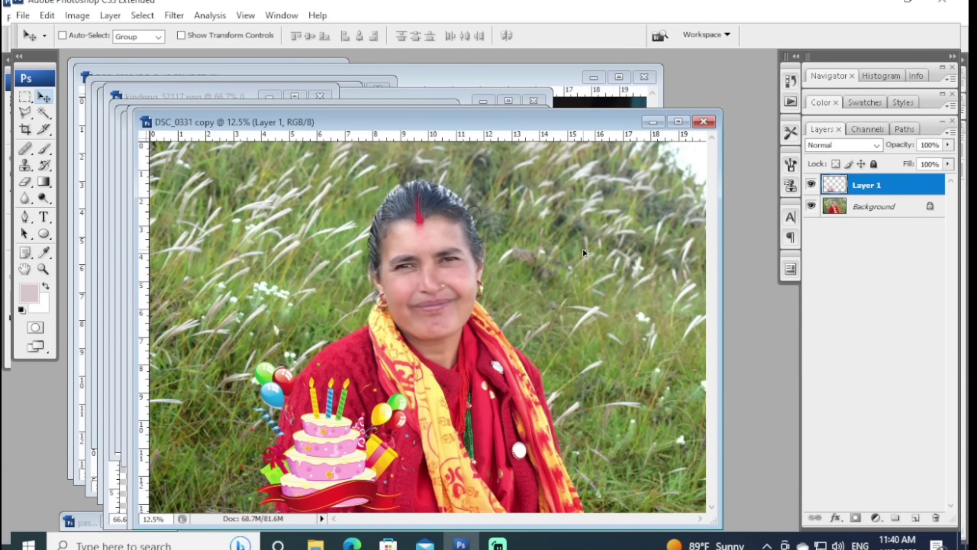
{"action": "key", "text": "ctrl+minus"}
{"action": "key", "text": "ctrl+minus"}
{"action": "key", "text": "ctrl+minus"}
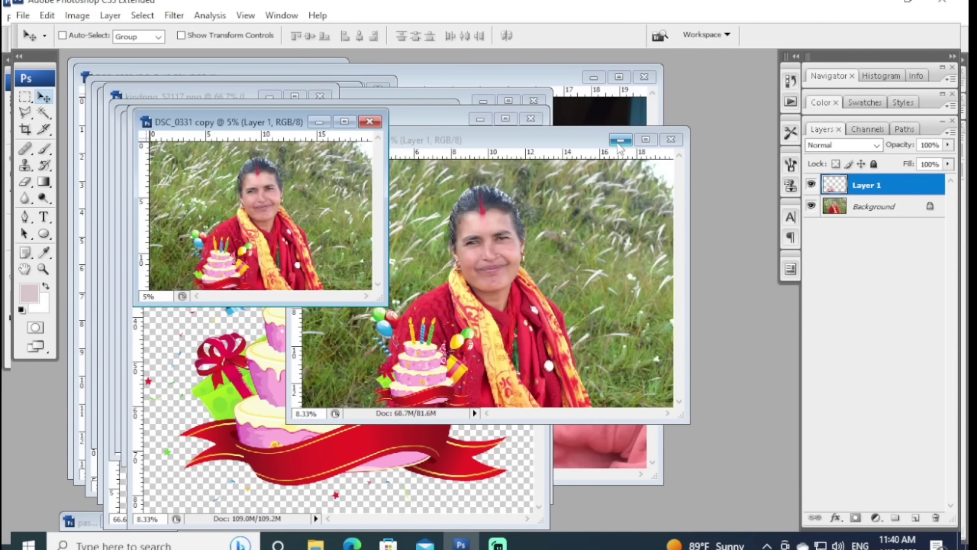
Step: Close the kindpng_808720 cake document and bring the butterfly-rose clipart kindpng_202993 forward
{"action": "left_click", "coordinate": [620, 140]}
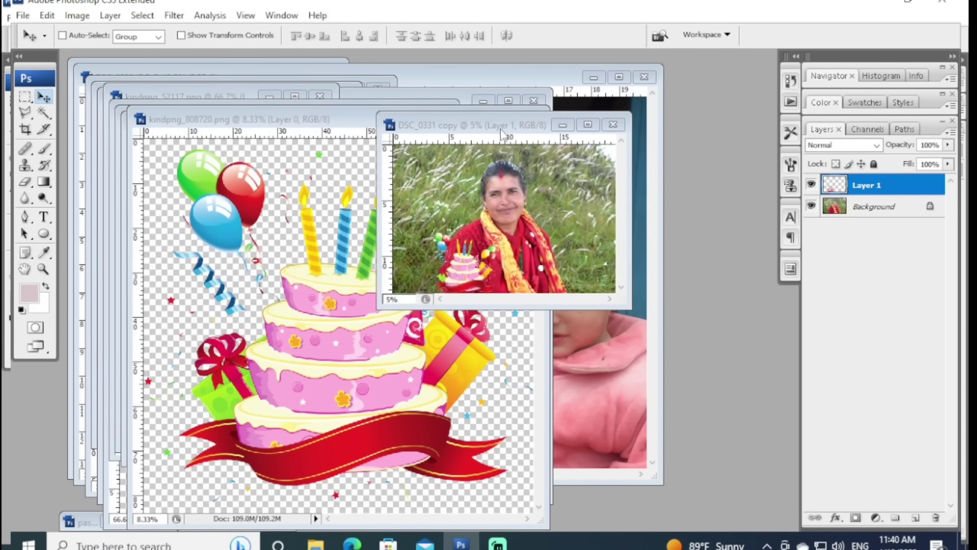
{"action": "left_click_drag", "start_coordinate": [257, 127], "coordinate": [562, 130]}
{"action": "left_click", "coordinate": [373, 135]}
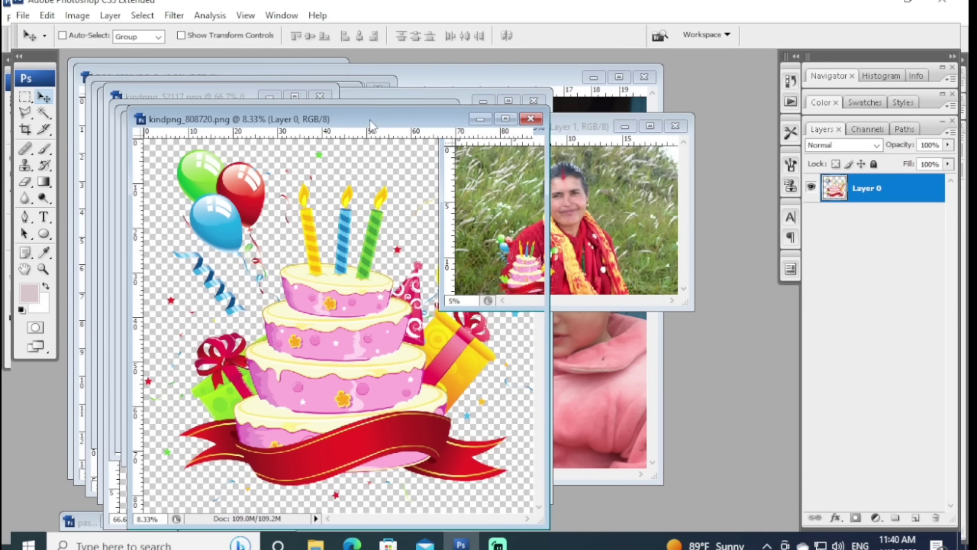
{"action": "left_click", "coordinate": [533, 119]}
{"action": "left_click", "coordinate": [402, 332]}
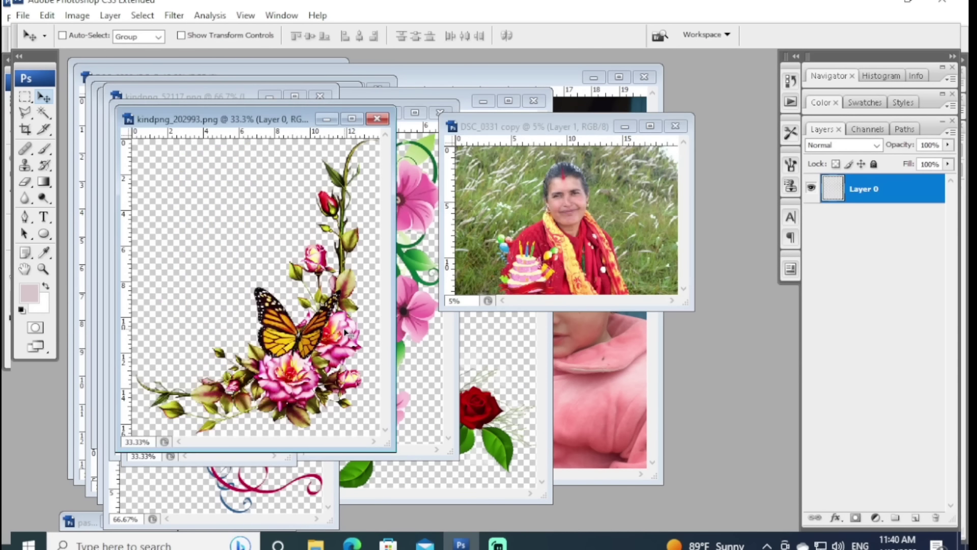
Step: Add the butterfly-rose ornament to DSC_0331 copy as Layer 2, scaled to 201.6%, bottom-right
{"action": "left_click_drag", "start_coordinate": [336, 339], "coordinate": [677, 289]}
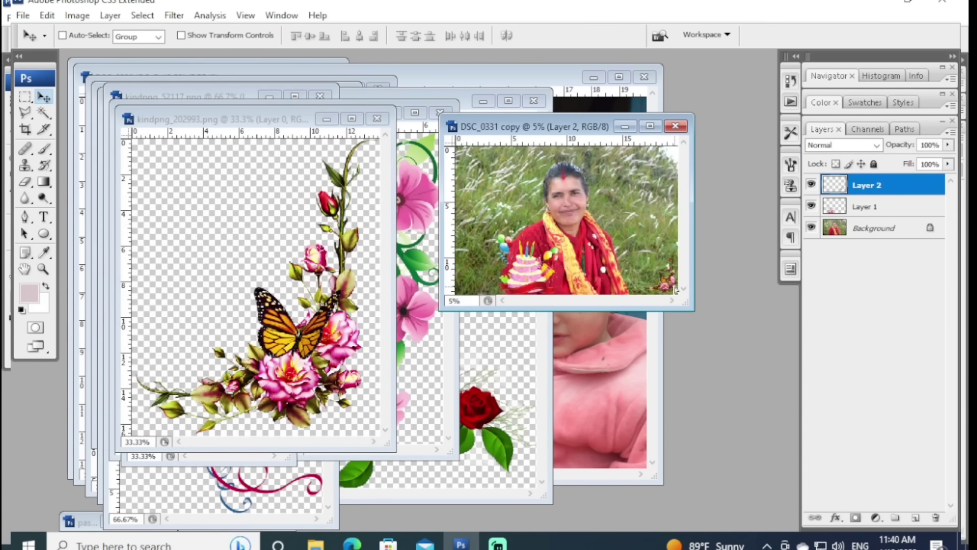
{"action": "left_click_drag", "start_coordinate": [687, 305], "coordinate": [752, 384]}
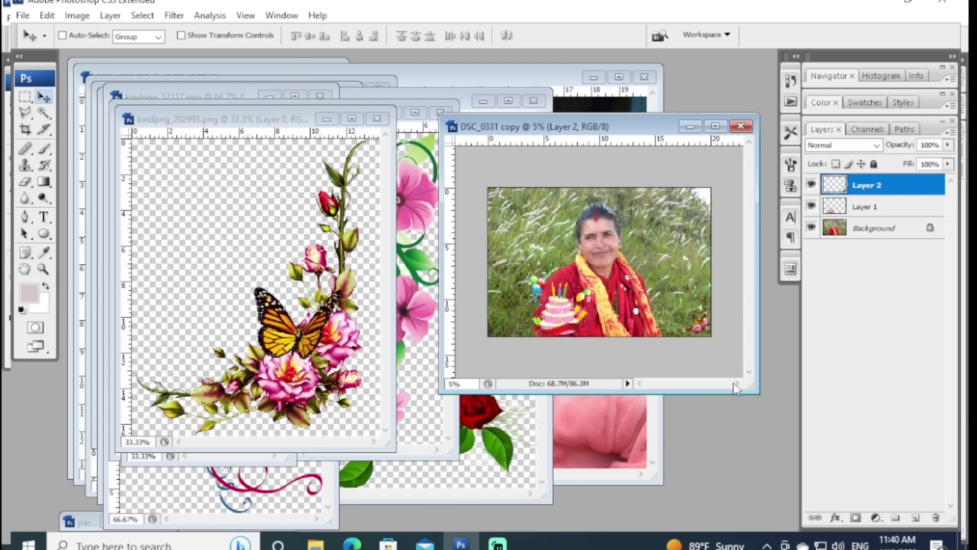
{"action": "key", "text": "ctrl+t"}
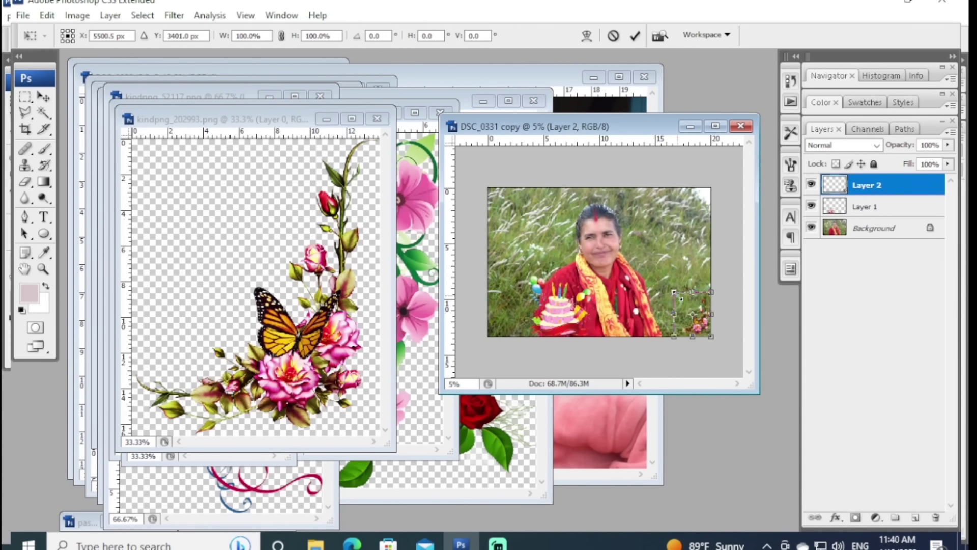
{"action": "left_click_drag", "start_coordinate": [674, 292], "coordinate": [636, 247]}
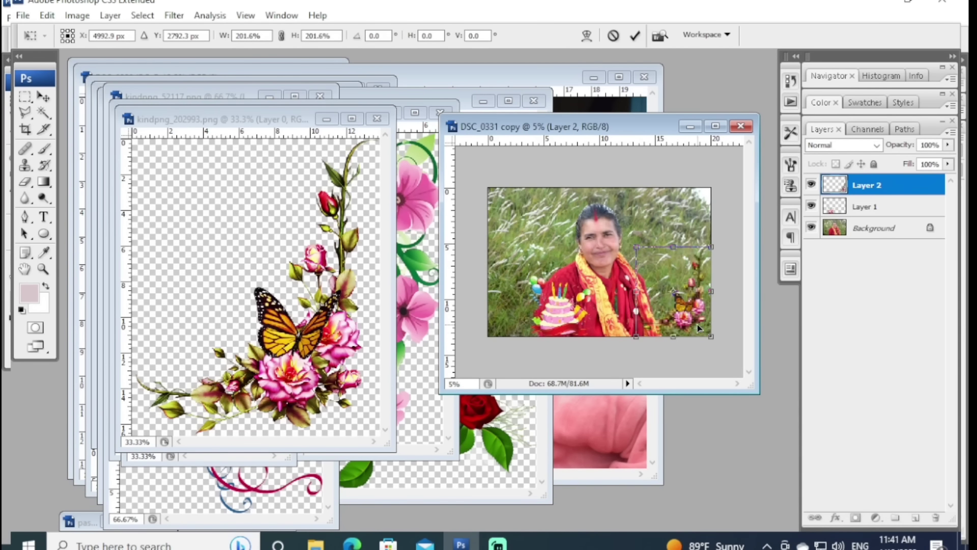
{"action": "left_click_drag", "start_coordinate": [699, 328], "coordinate": [705, 339]}
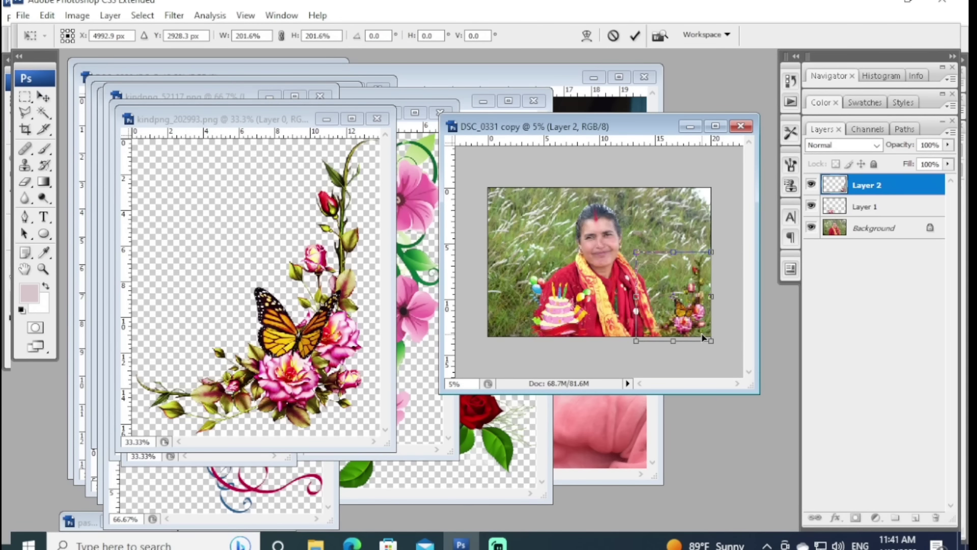
{"action": "key", "text": "Return"}
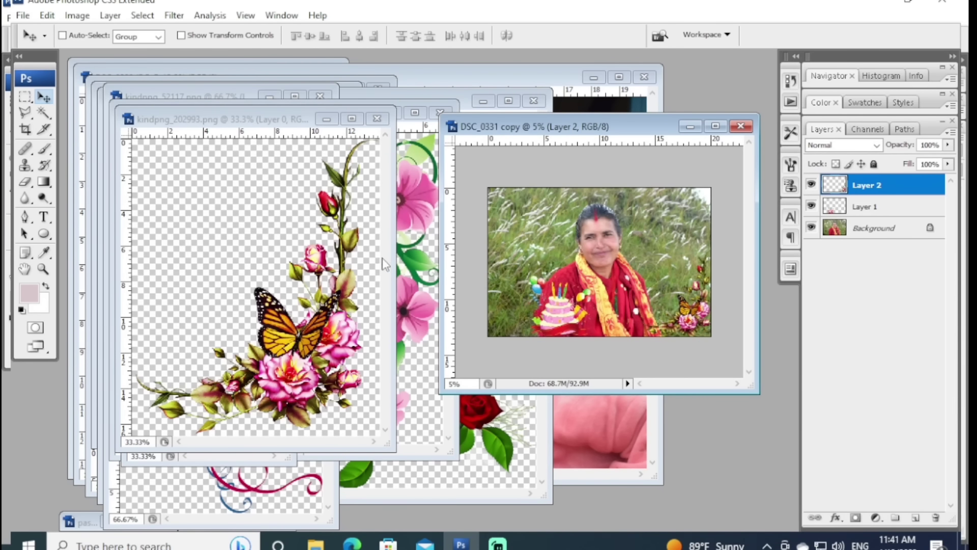
{"action": "left_click_drag", "start_coordinate": [301, 119], "coordinate": [255, 230]}
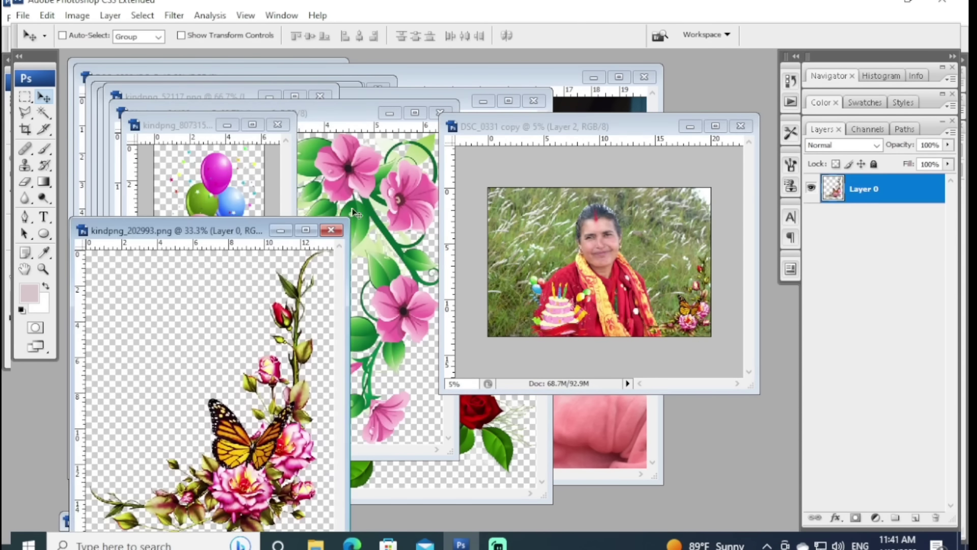
Step: Duplicate the pink flower corner image as kindpng_54406 copy
{"action": "left_click", "coordinate": [356, 214]}
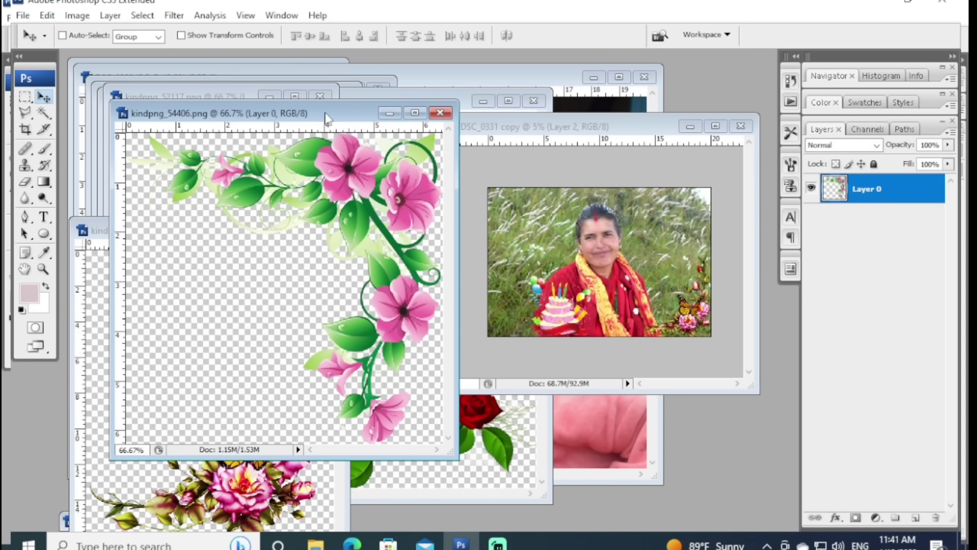
{"action": "left_click_drag", "start_coordinate": [328, 113], "coordinate": [413, 115]}
{"action": "right_click", "coordinate": [410, 116]}
{"action": "left_click", "coordinate": [435, 127]}
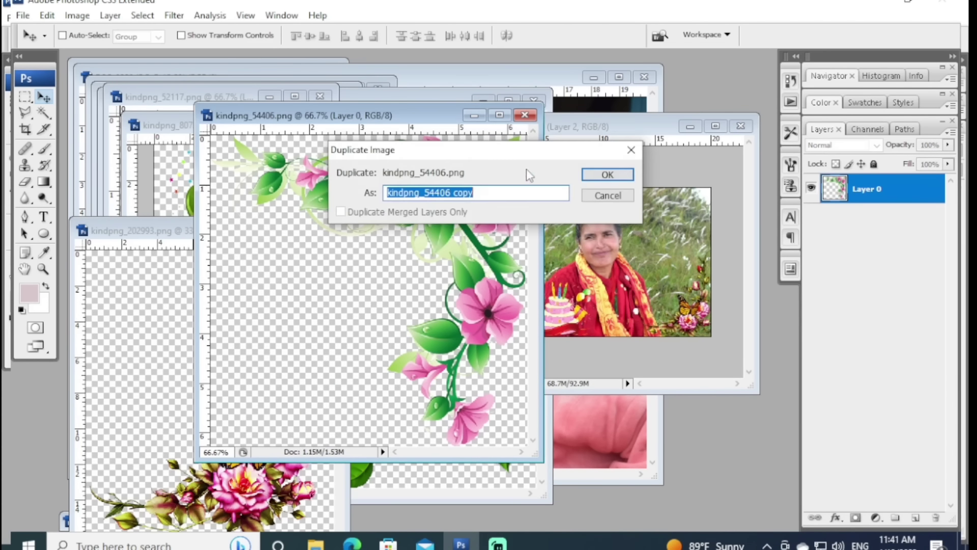
{"action": "left_click", "coordinate": [592, 176]}
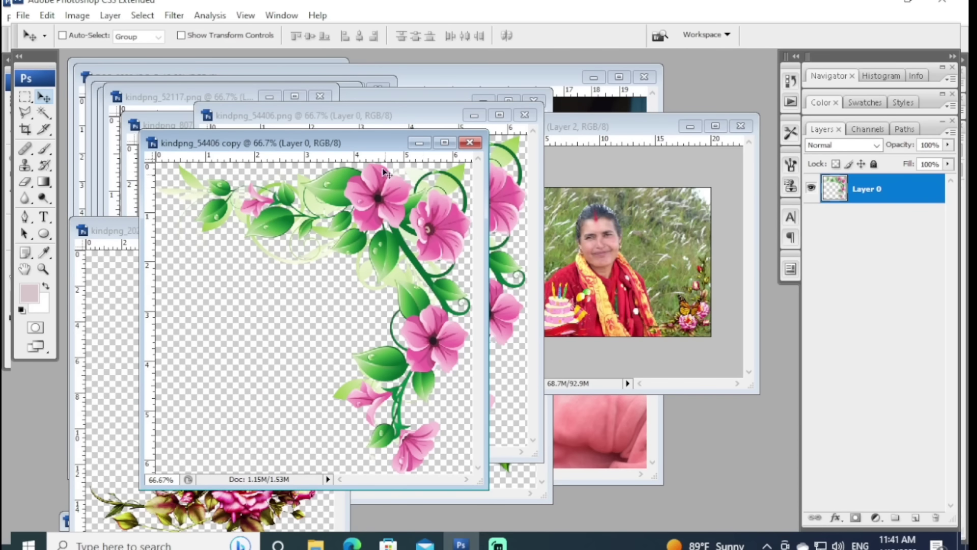
{"action": "left_click_drag", "start_coordinate": [367, 143], "coordinate": [449, 144]}
Step: Flip kindpng_54406 copy horizontally and move it into DSC_0331 copy as Layer 3
{"action": "left_click", "coordinate": [78, 15]}
{"action": "mouse_move", "coordinate": [102, 164]}
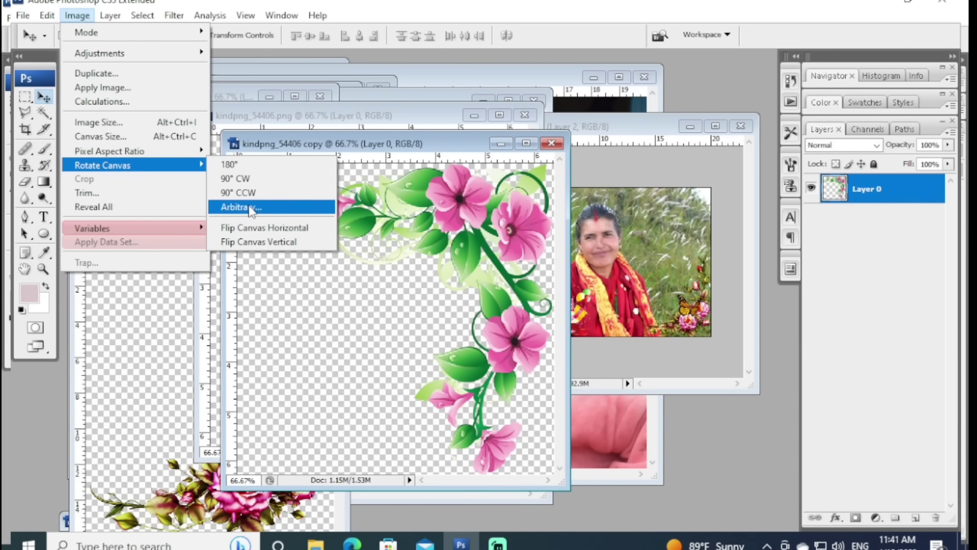
{"action": "left_click", "coordinate": [251, 229]}
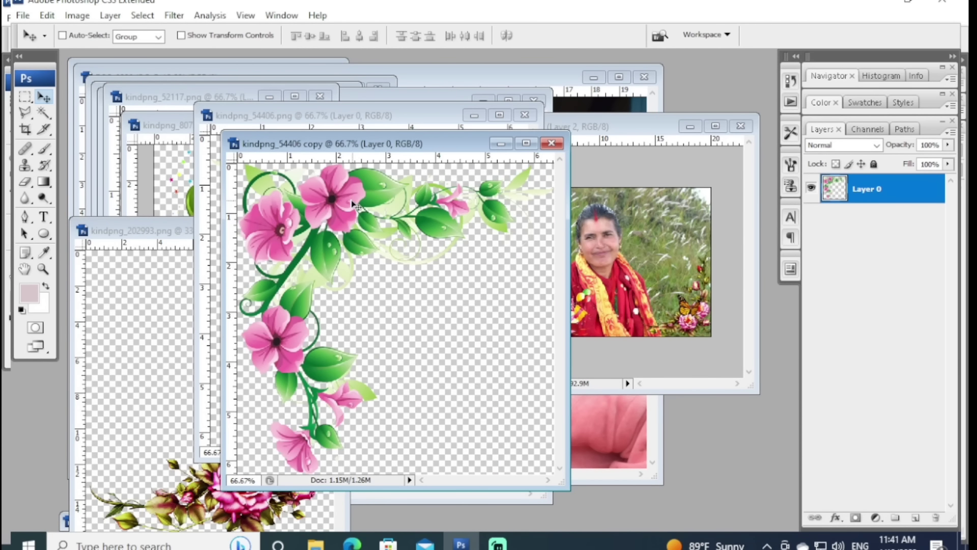
{"action": "left_click_drag", "start_coordinate": [534, 214], "coordinate": [504, 199]}
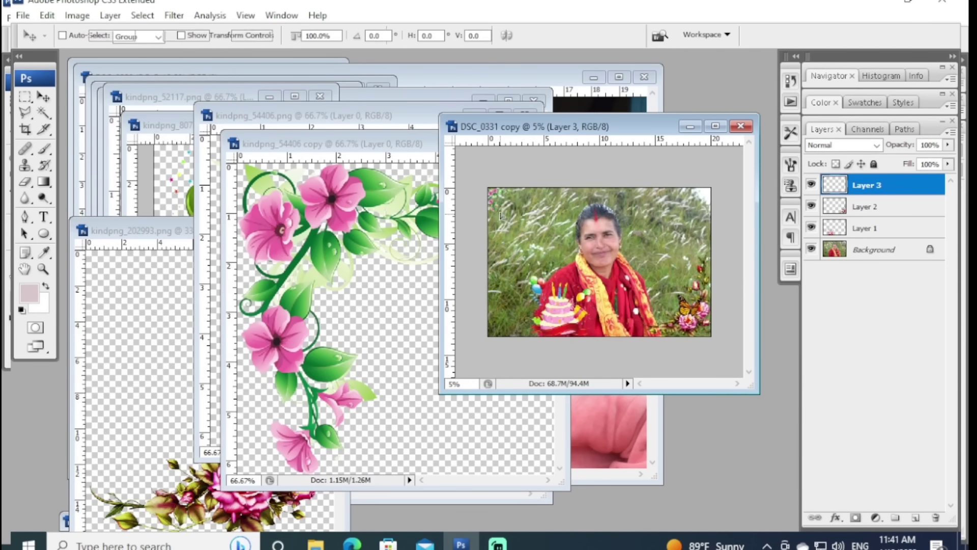
Step: Enlarge the flower layer (Layer 3) over the portrait's top-left corner
{"action": "key", "text": "ctrl+t"}
{"action": "left_click_drag", "start_coordinate": [516, 218], "coordinate": [562, 251]}
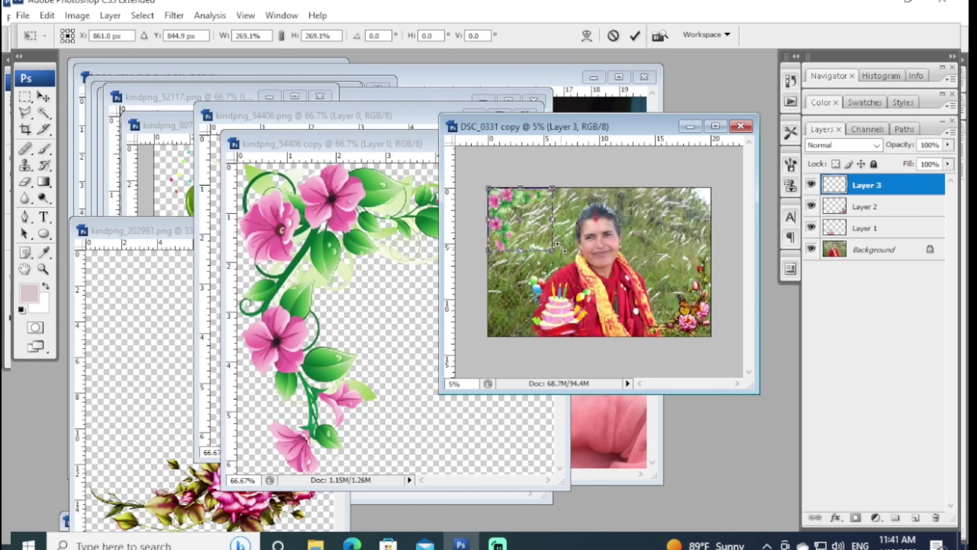
{"action": "key", "text": "Return"}
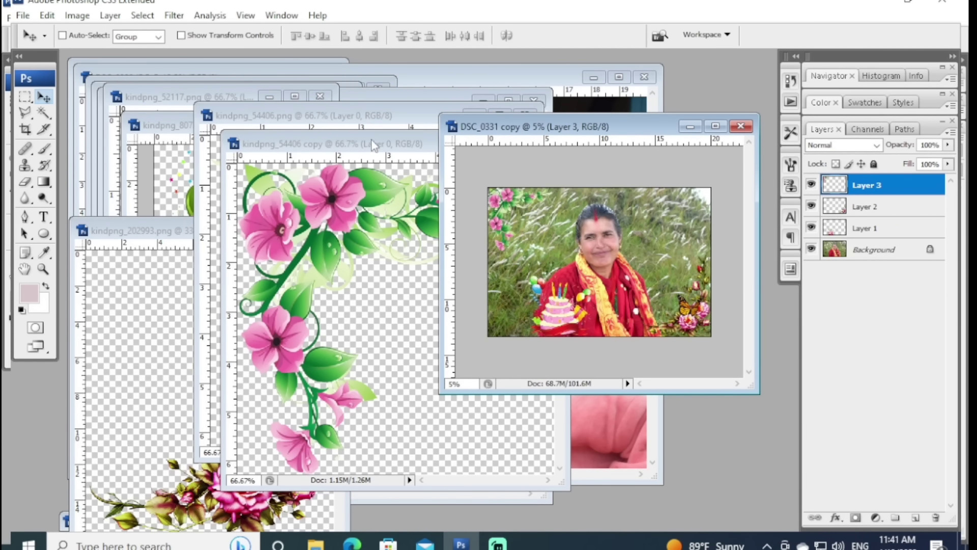
Step: Close the flipped flower copy document without saving
{"action": "left_click_drag", "start_coordinate": [366, 147], "coordinate": [228, 173]}
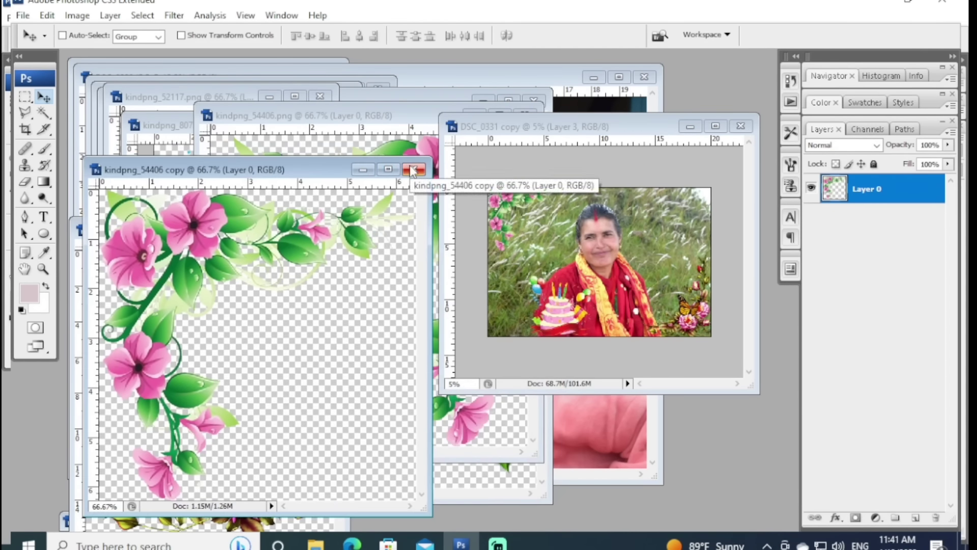
{"action": "left_click", "coordinate": [414, 169]}
{"action": "left_click", "coordinate": [478, 201]}
Step: Add the original pink flower corner as Layer 4, enlarged to about 284% at top-right
{"action": "left_click", "coordinate": [371, 195]}
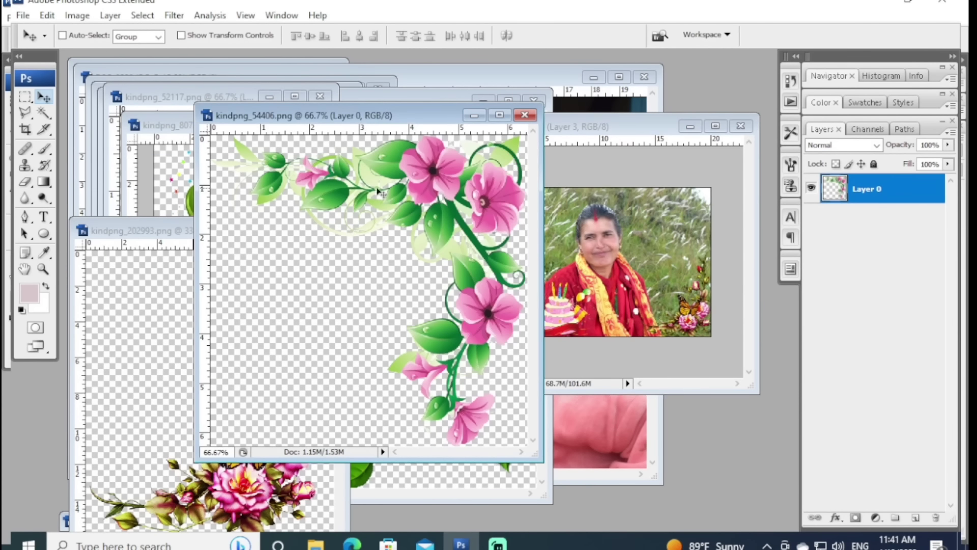
{"action": "left_click_drag", "start_coordinate": [556, 202], "coordinate": [678, 228]}
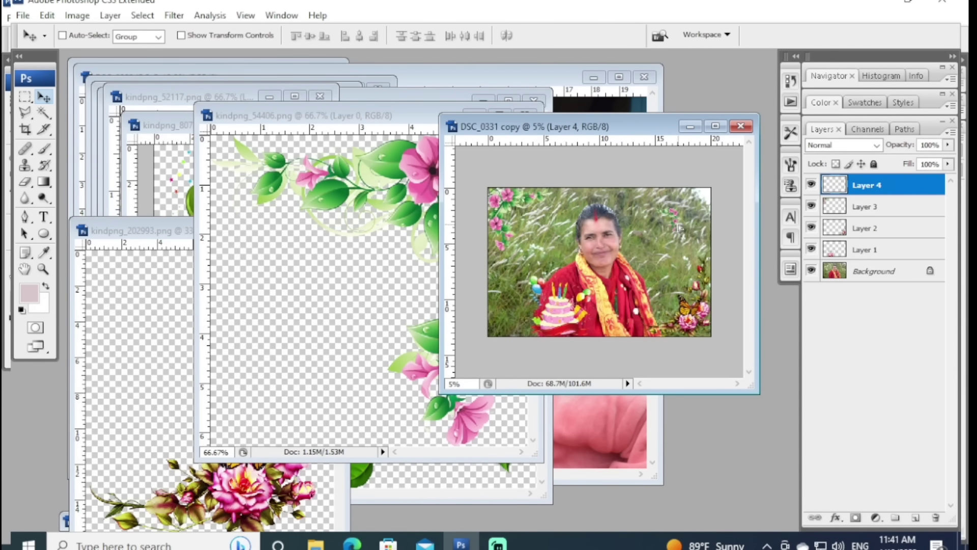
{"action": "key", "text": "ctrl+t"}
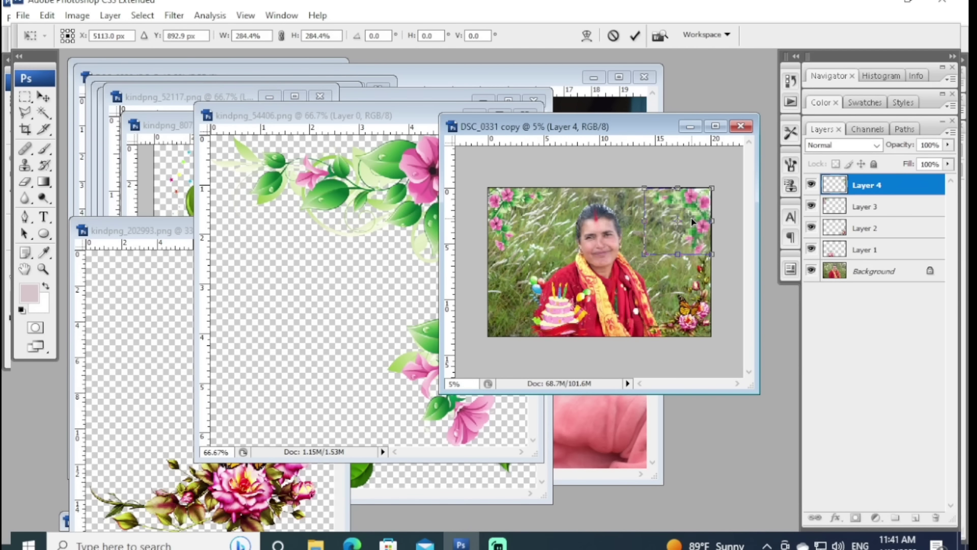
{"action": "key", "text": "Return"}
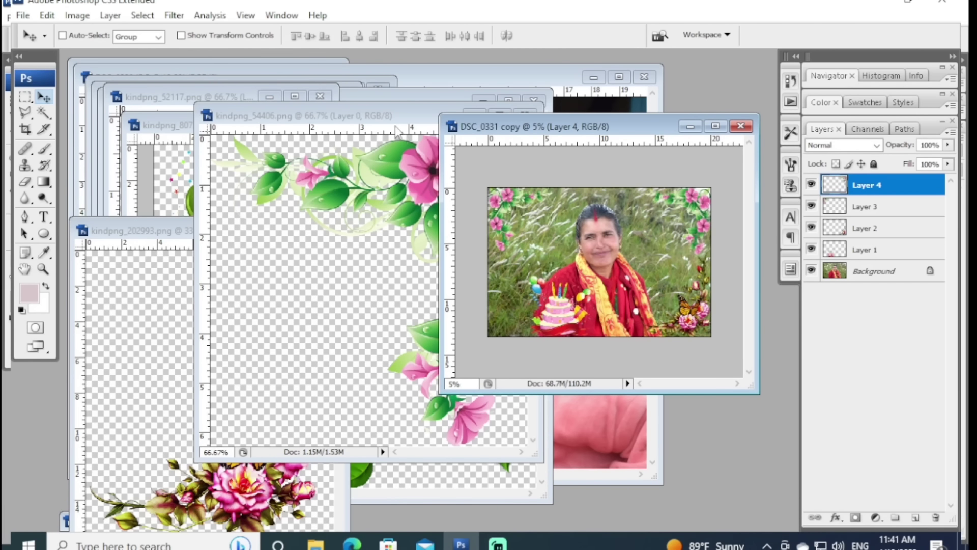
{"action": "left_click", "coordinate": [396, 128]}
Step: Close the butterfly-flower image and add the red roses to the portrait as Layer 5
{"action": "left_click", "coordinate": [532, 190]}
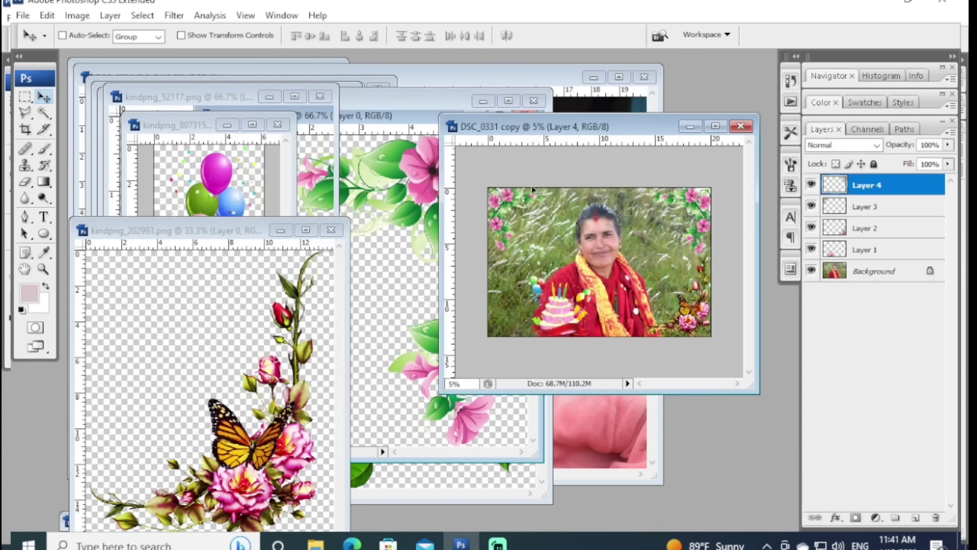
{"action": "left_click", "coordinate": [331, 230]}
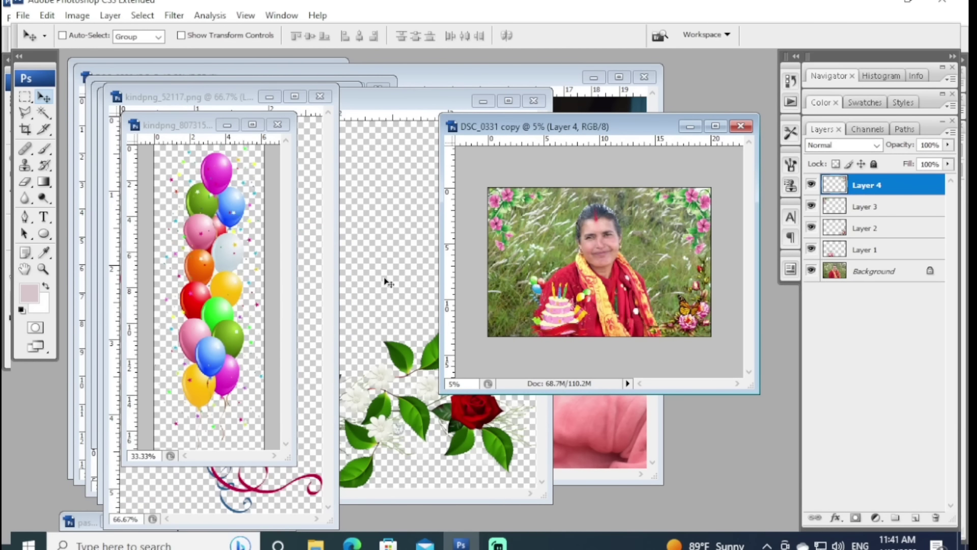
{"action": "left_click", "coordinate": [389, 284]}
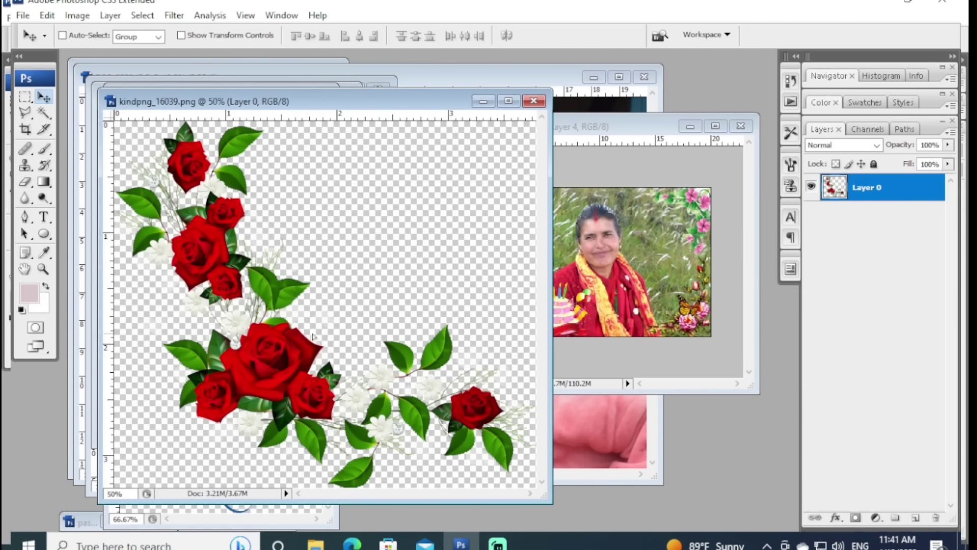
{"action": "left_click_drag", "start_coordinate": [313, 336], "coordinate": [498, 325]}
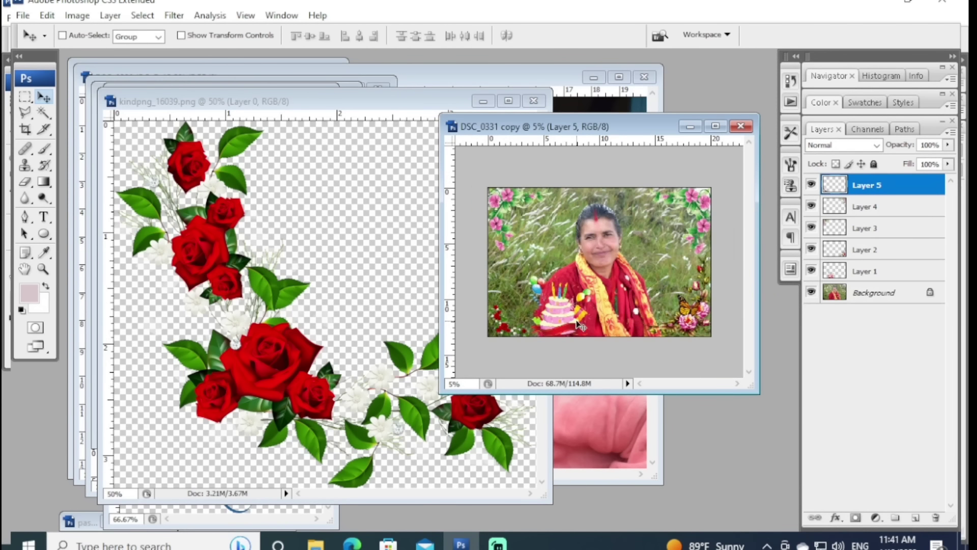
Step: Move the birthday cake (Layer 1) up and to the right
{"action": "right_click", "coordinate": [559, 319]}
{"action": "left_click", "coordinate": [596, 327]}
{"action": "left_click_drag", "start_coordinate": [584, 331], "coordinate": [612, 306]}
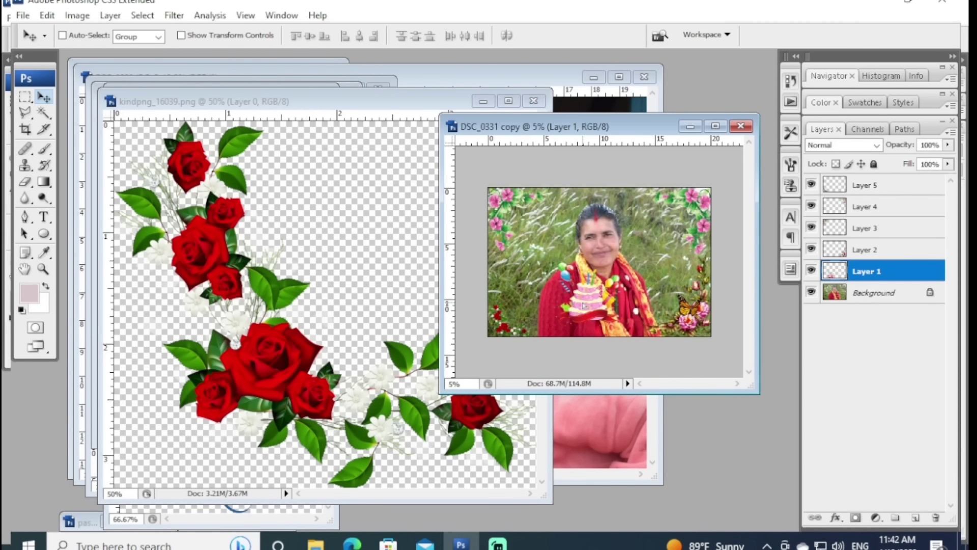
Step: Enlarge the red roses (Layer 5) to about 128% in the lower-left corner
{"action": "right_click", "coordinate": [509, 334]}
{"action": "left_click", "coordinate": [520, 342]}
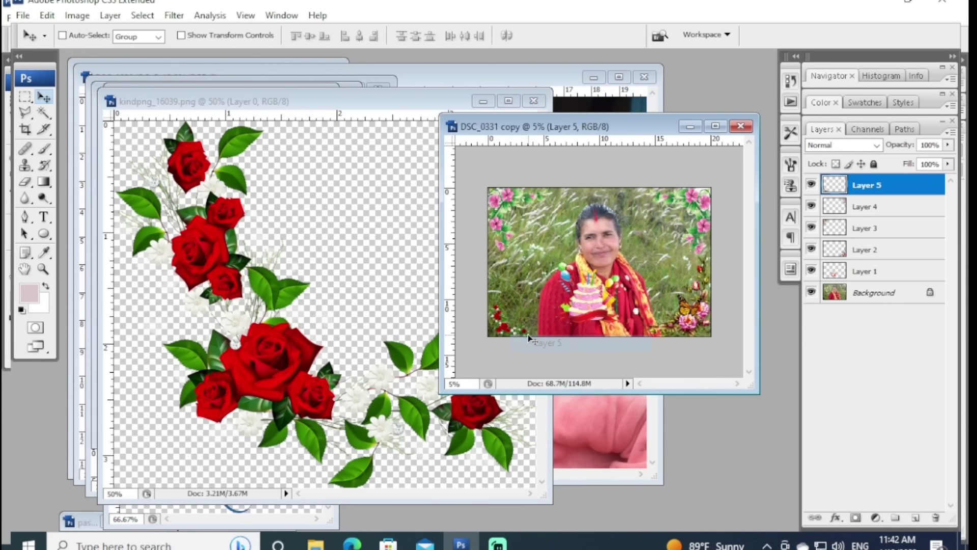
{"action": "key", "text": "ctrl+t"}
{"action": "left_click_drag", "start_coordinate": [530, 302], "coordinate": [561, 278]}
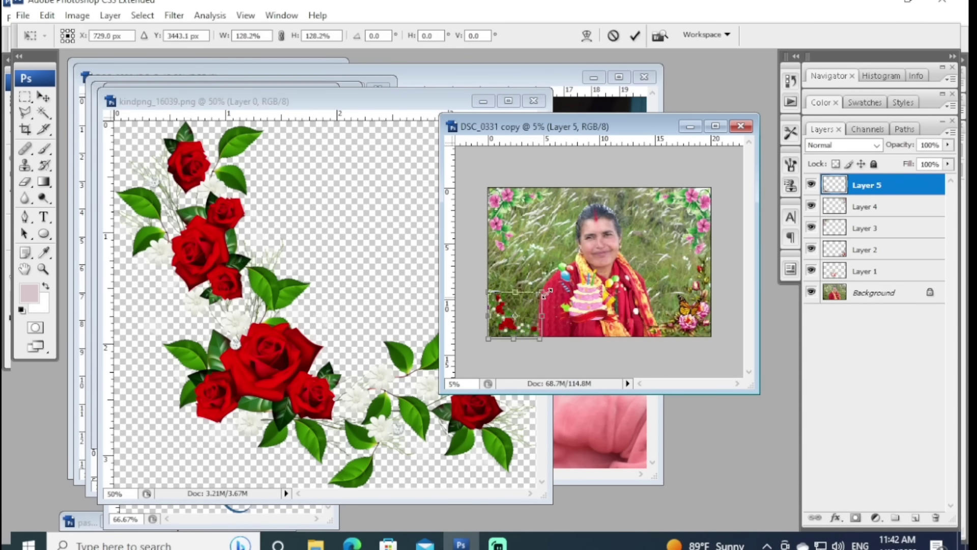
{"action": "key", "text": "Return"}
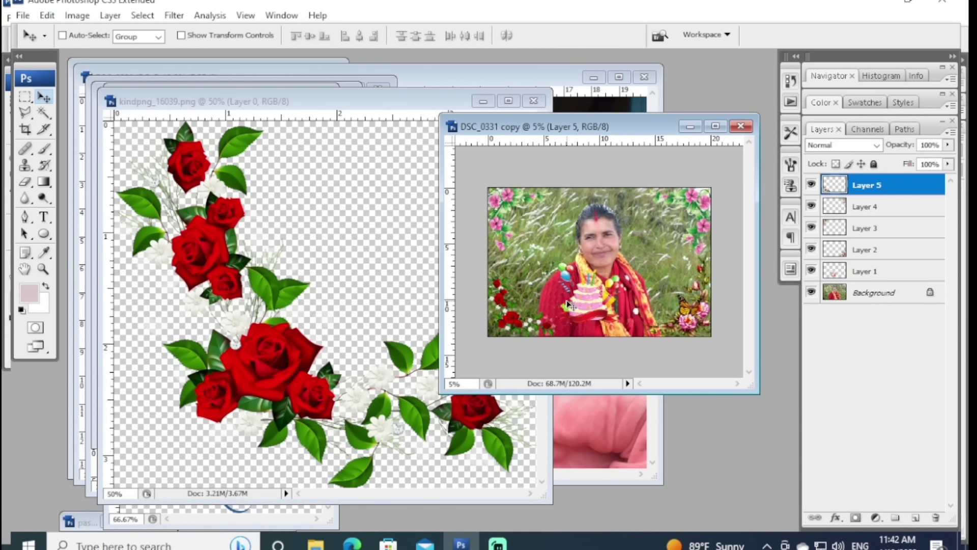
{"action": "right_click", "coordinate": [583, 295]}
Step: Move the birthday cake (Layer 1) down among the red roses in the lower-left corner
{"action": "left_click", "coordinate": [605, 305]}
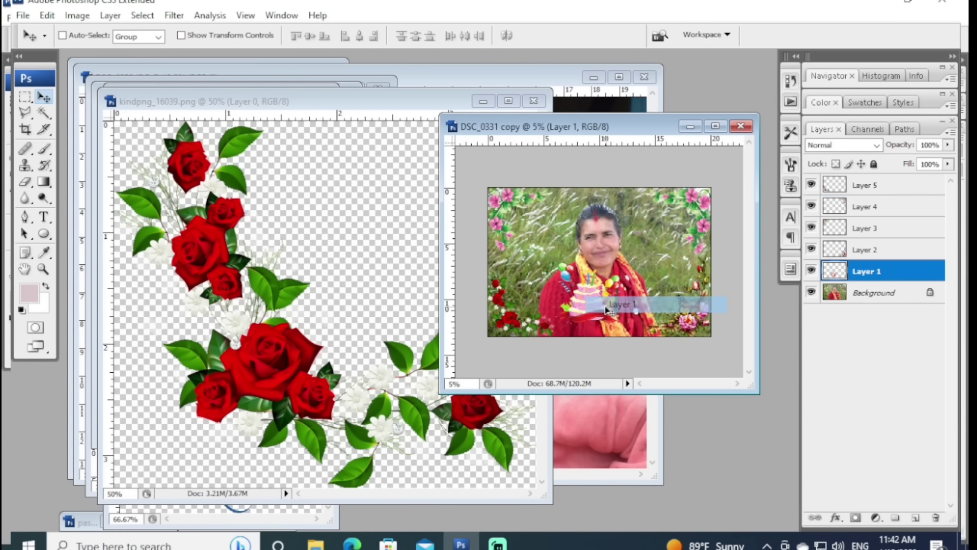
{"action": "left_click_drag", "start_coordinate": [606, 308], "coordinate": [542, 323]}
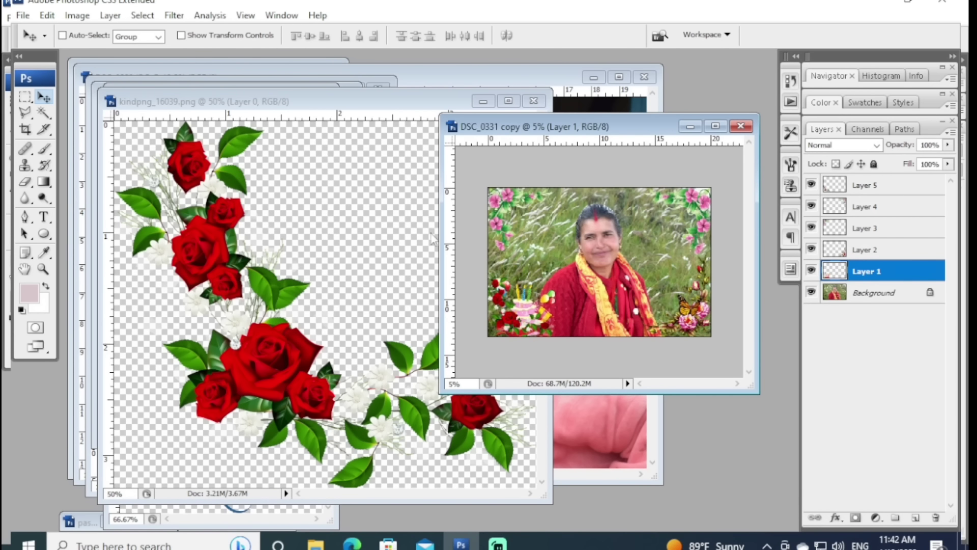
{"action": "left_click", "coordinate": [385, 120]}
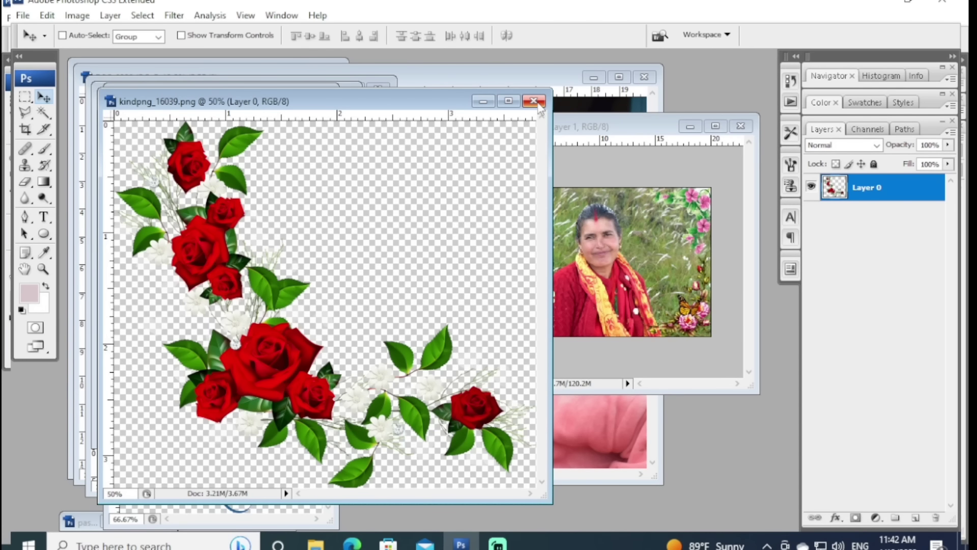
Step: Move, enlarge and zoom the DSC_0331 copy window, keeping the balloon documents visible
{"action": "left_click", "coordinate": [484, 102]}
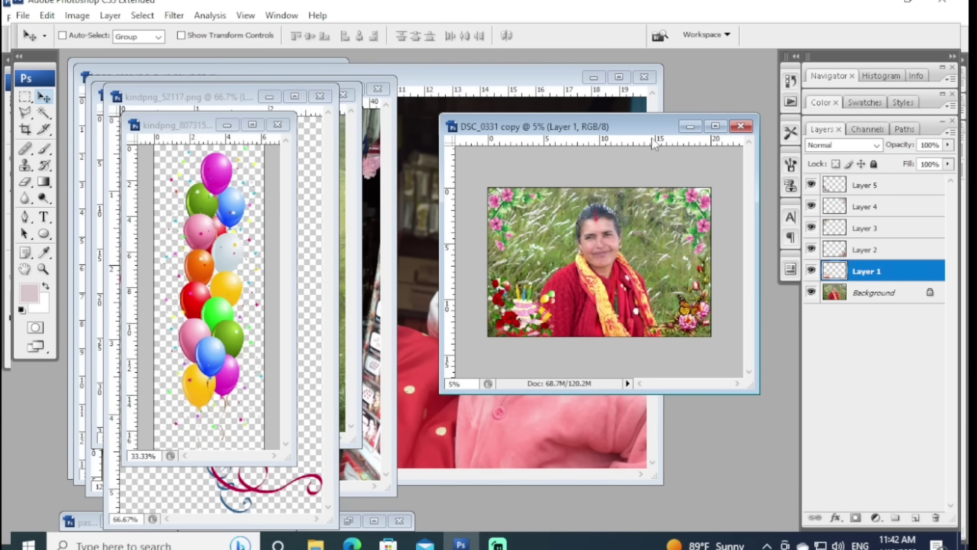
{"action": "left_click_drag", "start_coordinate": [655, 122], "coordinate": [488, 94]}
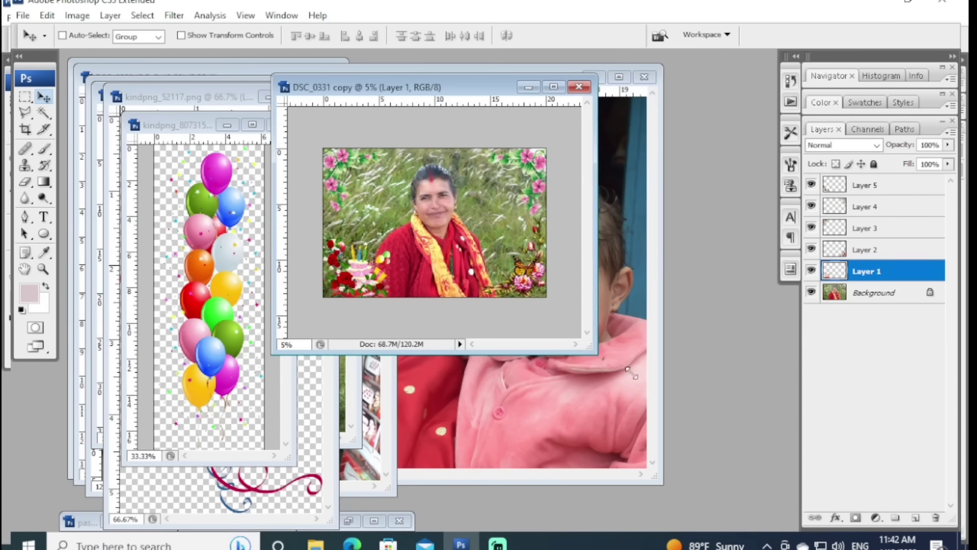
{"action": "left_click_drag", "start_coordinate": [590, 353], "coordinate": [708, 422]}
{"action": "key", "text": "ctrl+plus"}
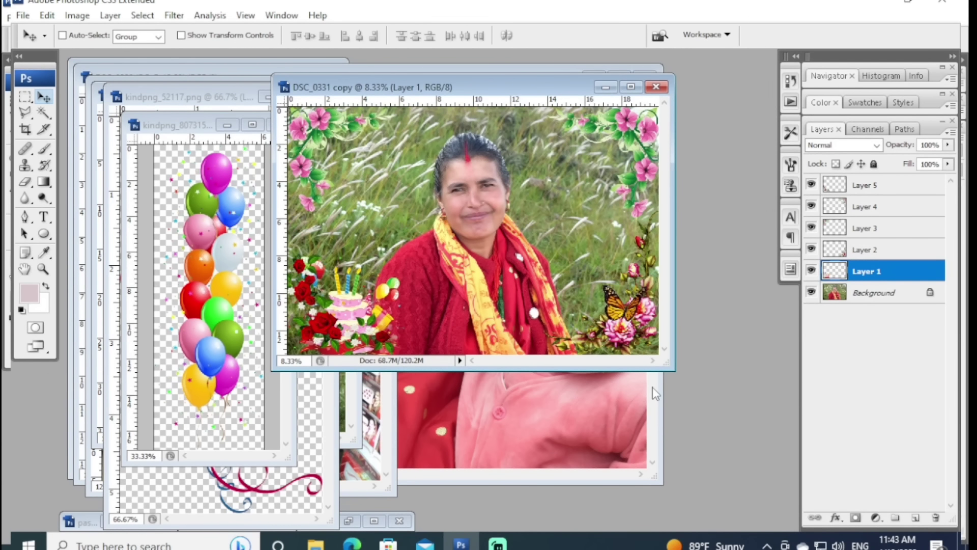
{"action": "key", "text": "ctrl+plus"}
{"action": "key", "text": "ctrl+minus"}
{"action": "key", "text": "ctrl+plus"}
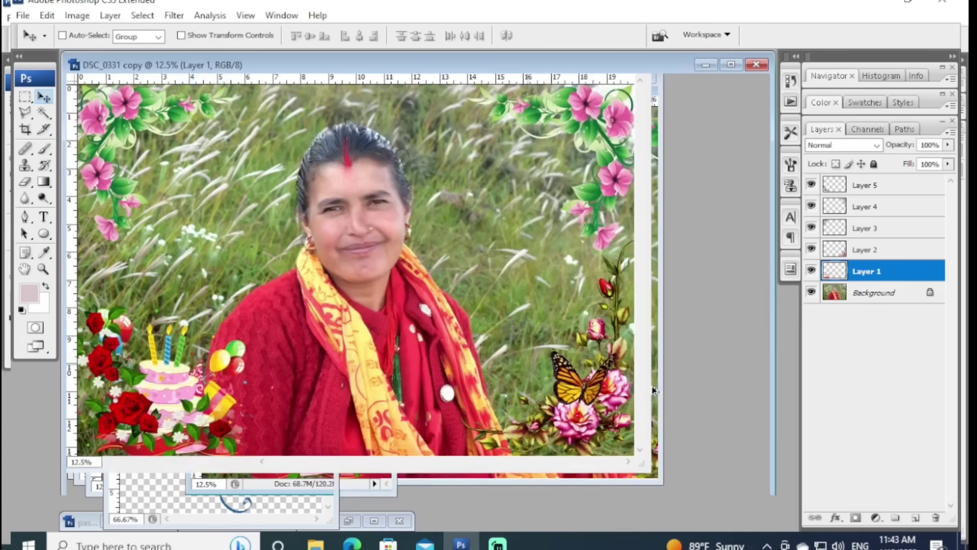
{"action": "key", "text": "ctrl+plus"}
{"action": "key", "text": "ctrl+minus"}
{"action": "key", "text": "ctrl+minus"}
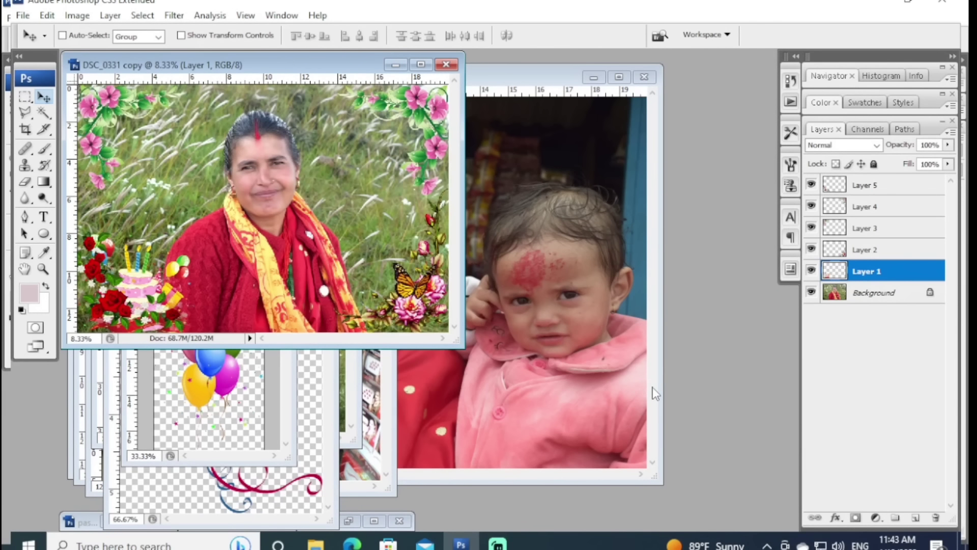
{"action": "left_click_drag", "start_coordinate": [456, 342], "coordinate": [630, 411]}
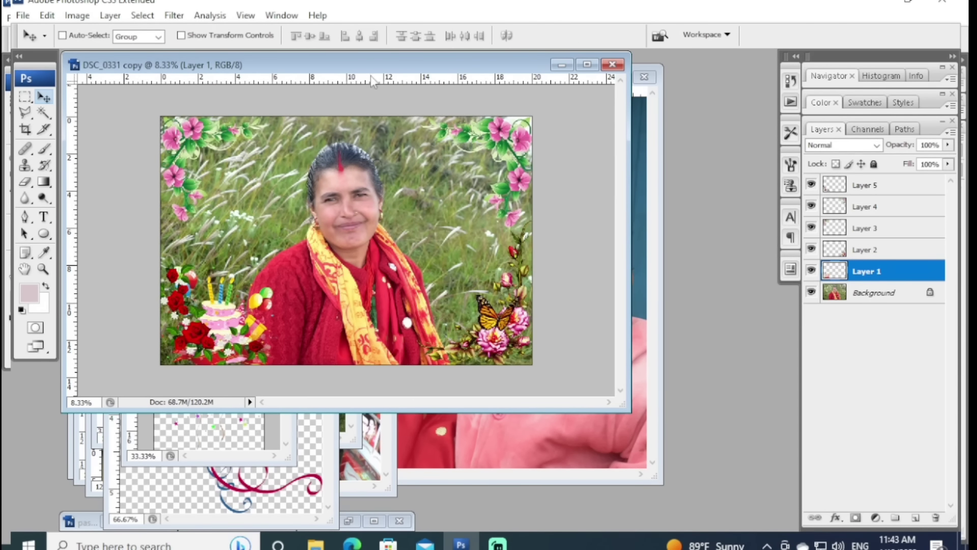
{"action": "mouse_move", "coordinate": [367, 65]}
{"action": "left_mouse_down"}
{"action": "mouse_move", "coordinate": [682, 163]}
{"action": "mouse_move", "coordinate": [531, 124]}
{"action": "left_mouse_up"}
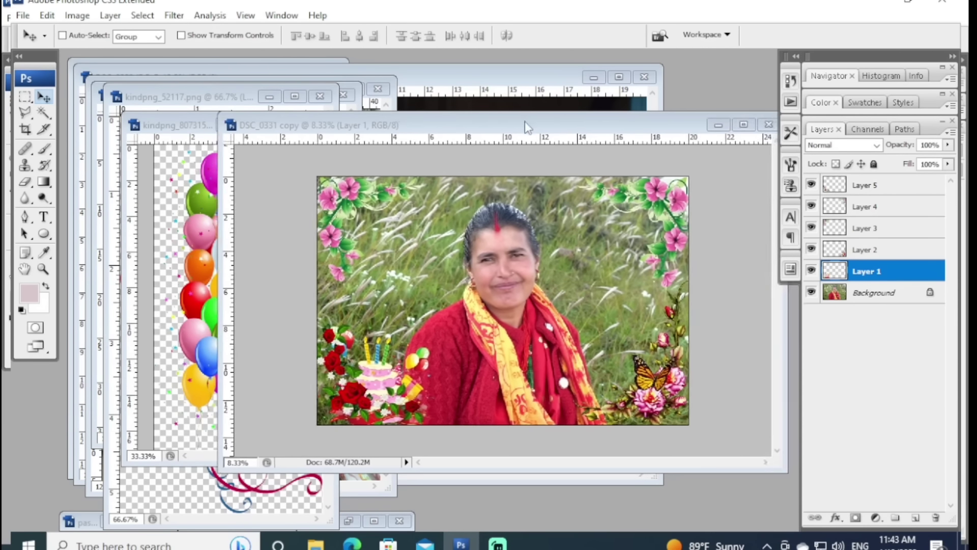
Step: Drag the balloon strip into the photo, then delete it again
{"action": "left_click", "coordinate": [224, 249]}
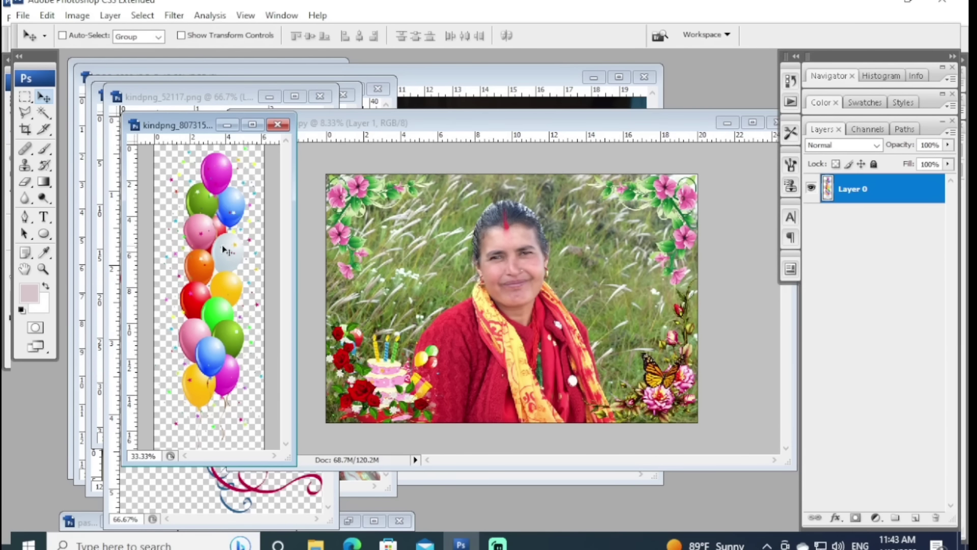
{"action": "right_click", "coordinate": [218, 247]}
{"action": "left_click", "coordinate": [213, 246]}
{"action": "mouse_move", "coordinate": [214, 247]}
{"action": "left_mouse_down"}
{"action": "mouse_move", "coordinate": [661, 294]}
{"action": "mouse_move", "coordinate": [625, 286]}
{"action": "left_mouse_up"}
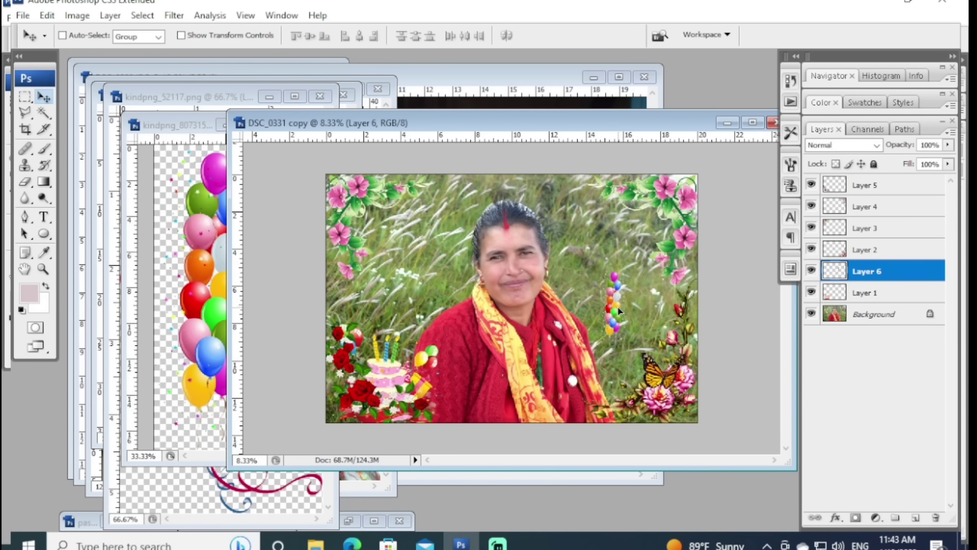
{"action": "key", "text": "Delete"}
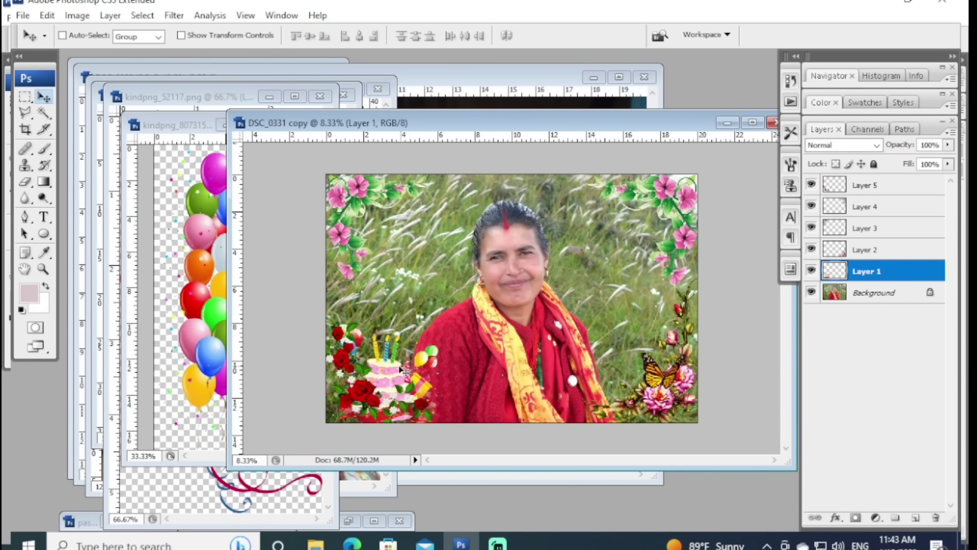
Step: Move the cake-and-balloons Layer 1 artwork to the photo's bottom centre
{"action": "right_click", "coordinate": [386, 371]}
{"action": "left_click", "coordinate": [403, 377]}
{"action": "left_click_drag", "start_coordinate": [459, 372], "coordinate": [523, 366]}
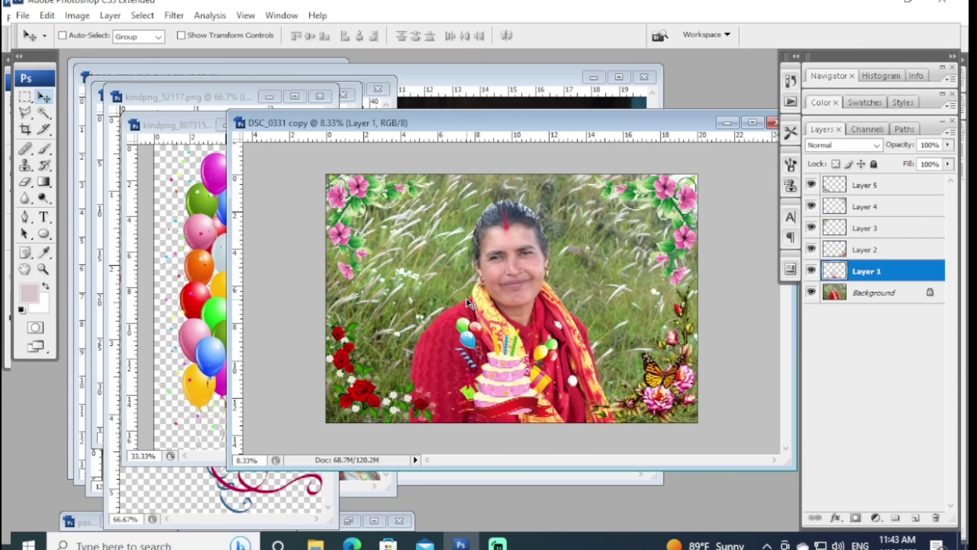
{"action": "key", "text": "t"}
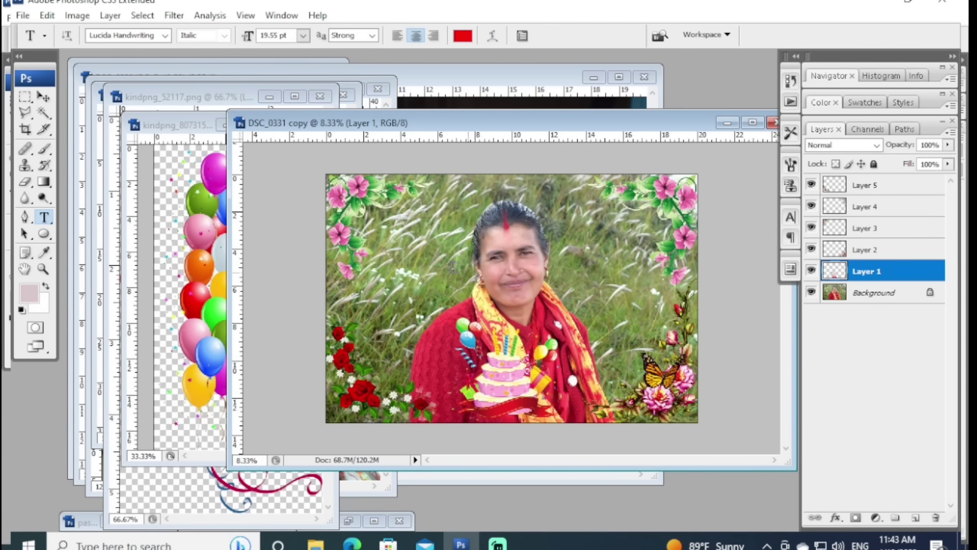
Step: Add 72 pt text 'Happy Birthday To You' and move it to the photo's top
{"action": "left_click", "coordinate": [385, 239]}
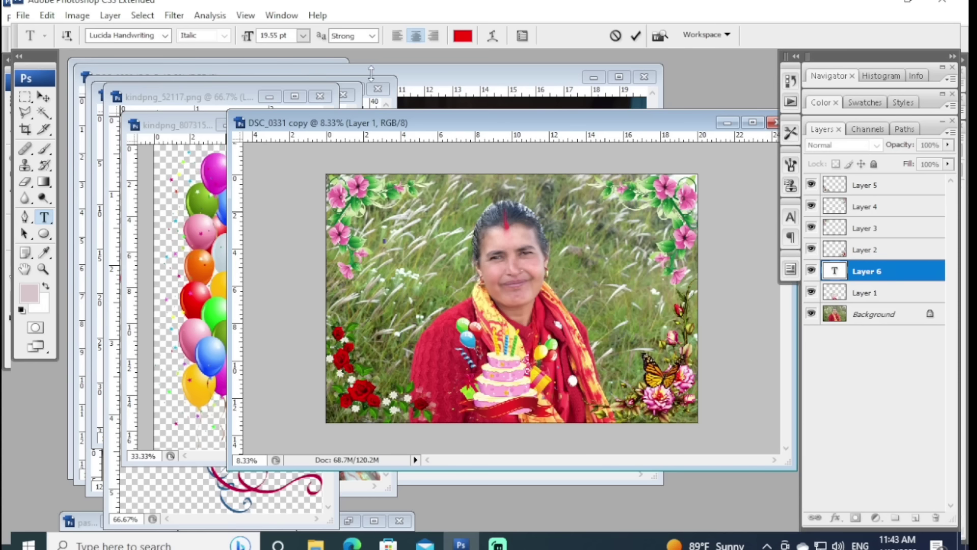
{"action": "left_click", "coordinate": [302, 35]}
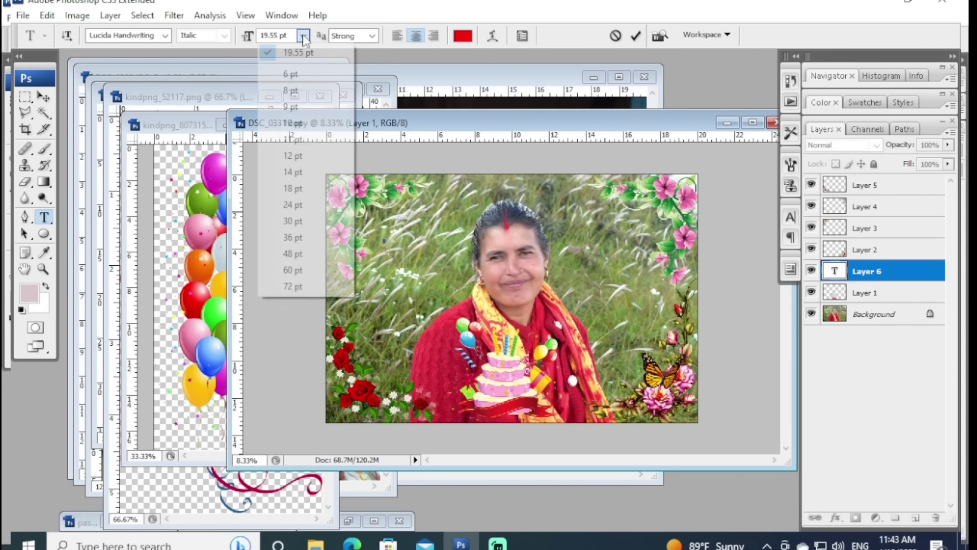
{"action": "left_click", "coordinate": [283, 221]}
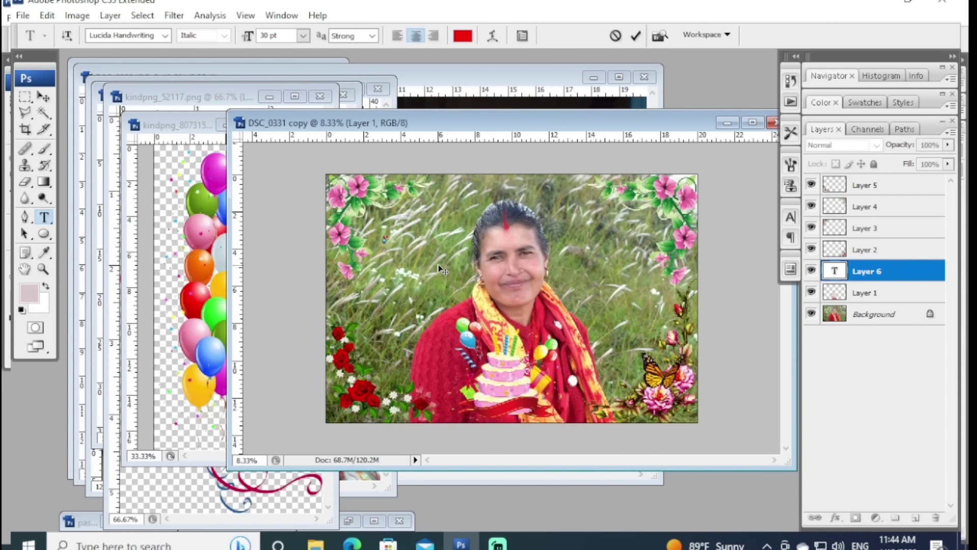
{"action": "left_click", "coordinate": [303, 36]}
{"action": "left_click", "coordinate": [280, 286]}
{"action": "type", "text": "Ha"}
{"action": "type", "text": "ppy Bi"}
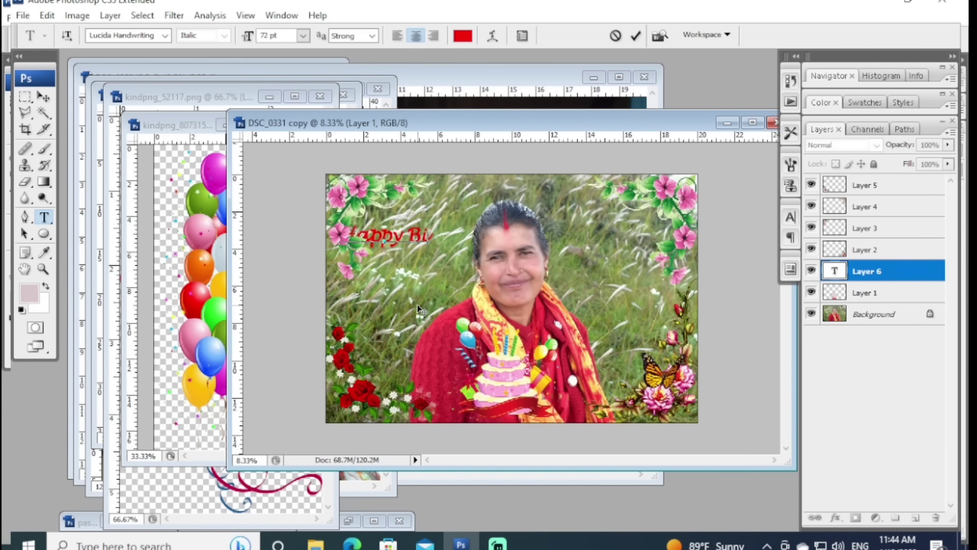
{"action": "type", "text": "rth"}
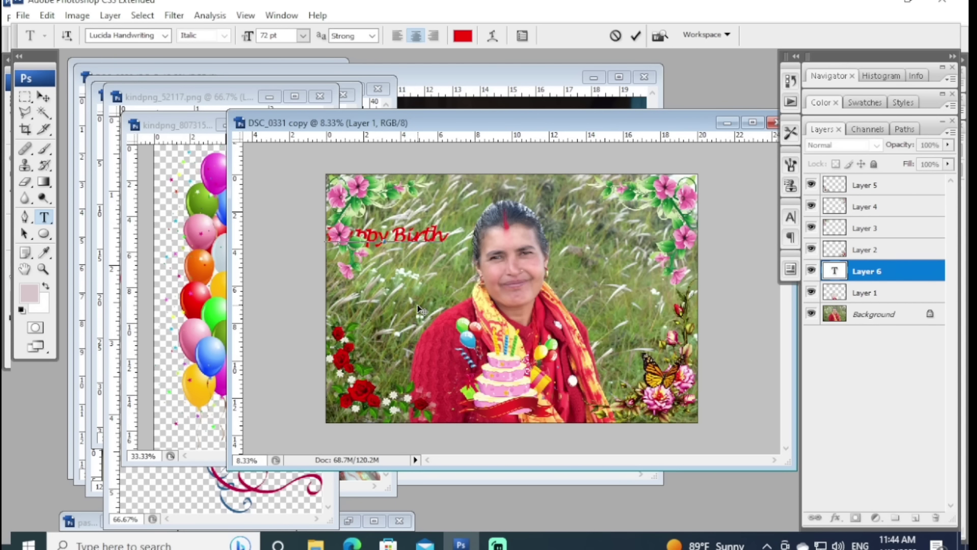
{"action": "type", "text": "day "}
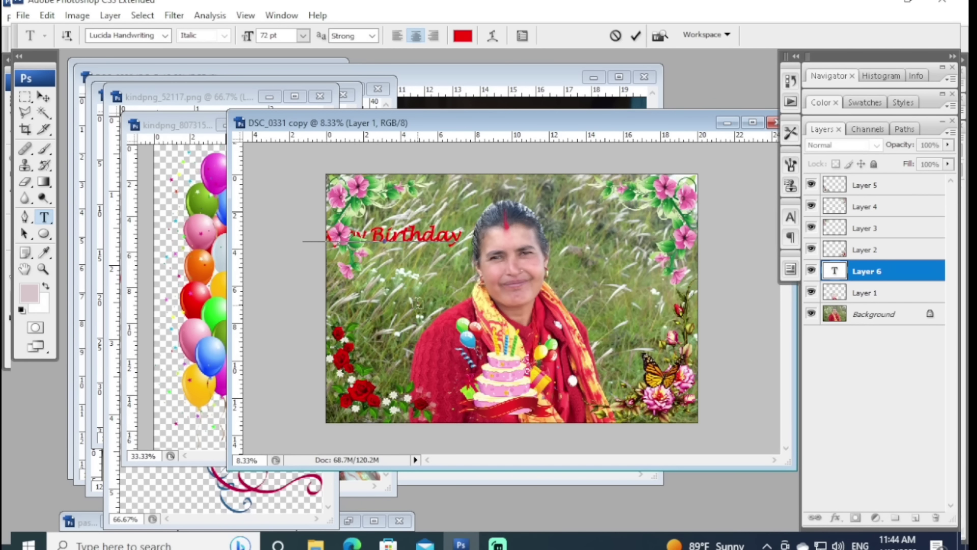
{"action": "type", "text": "To "}
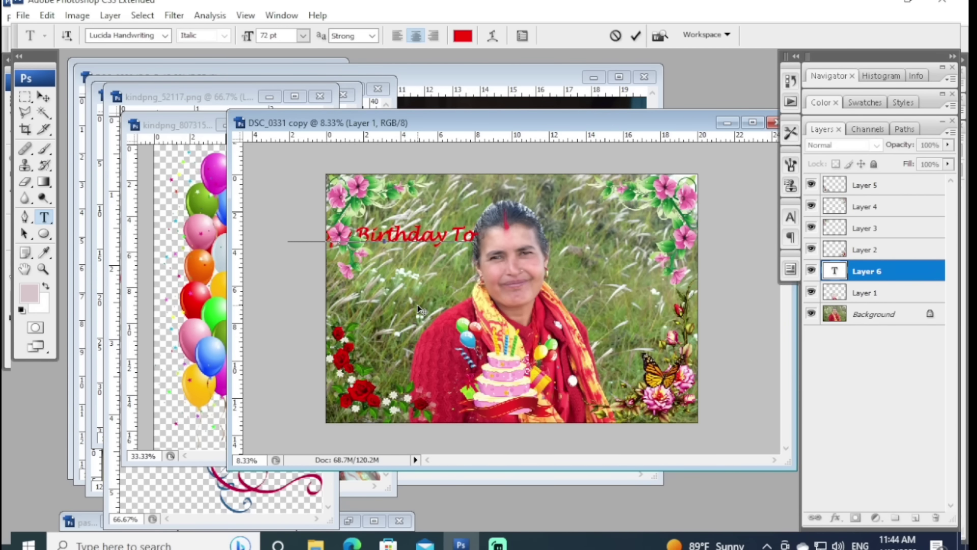
{"action": "type", "text": "You"}
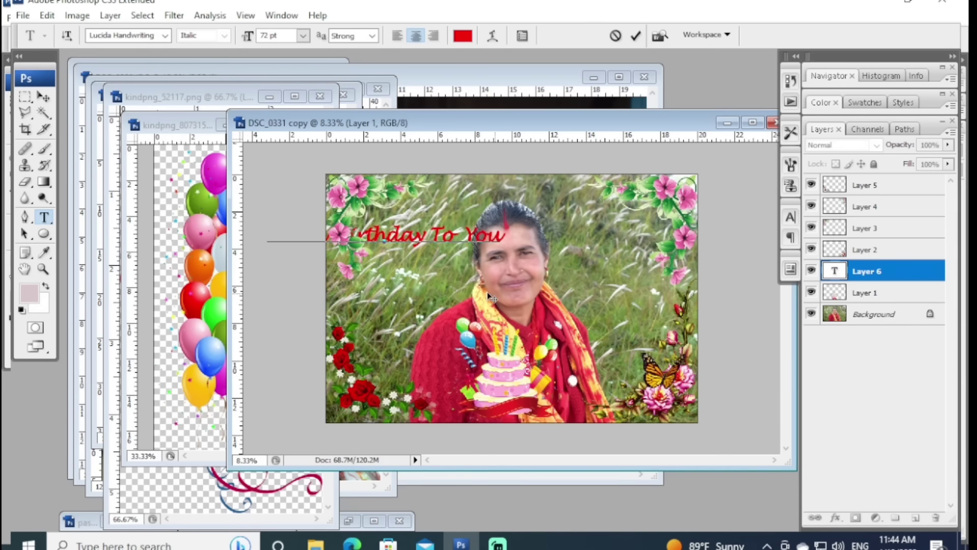
{"action": "mouse_move", "coordinate": [418, 309]}
{"action": "left_mouse_down"}
{"action": "mouse_move", "coordinate": [532, 245]}
{"action": "mouse_move", "coordinate": [540, 267]}
{"action": "left_mouse_up"}
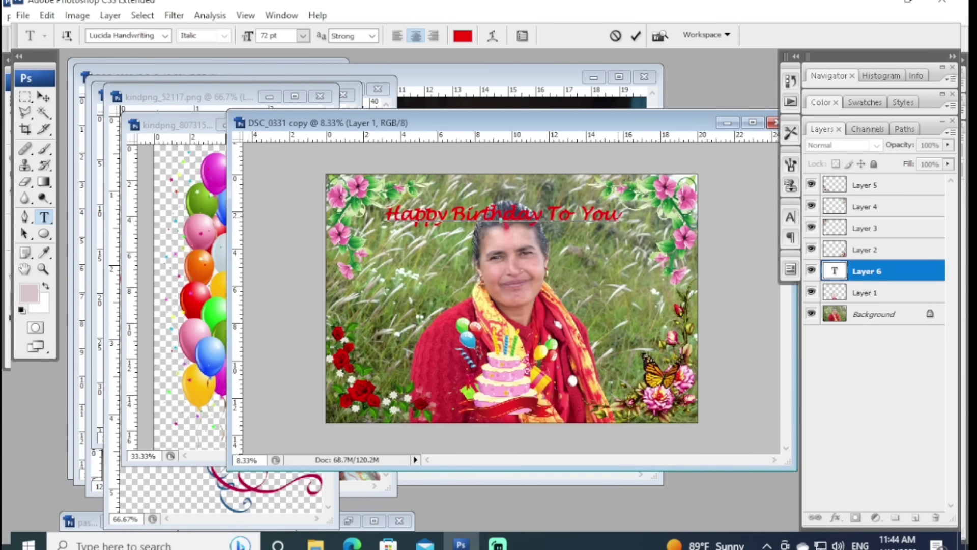
Step: Select the greeting text and change its font size to 90 pt
{"action": "left_click_drag", "start_coordinate": [620, 216], "coordinate": [387, 216]}
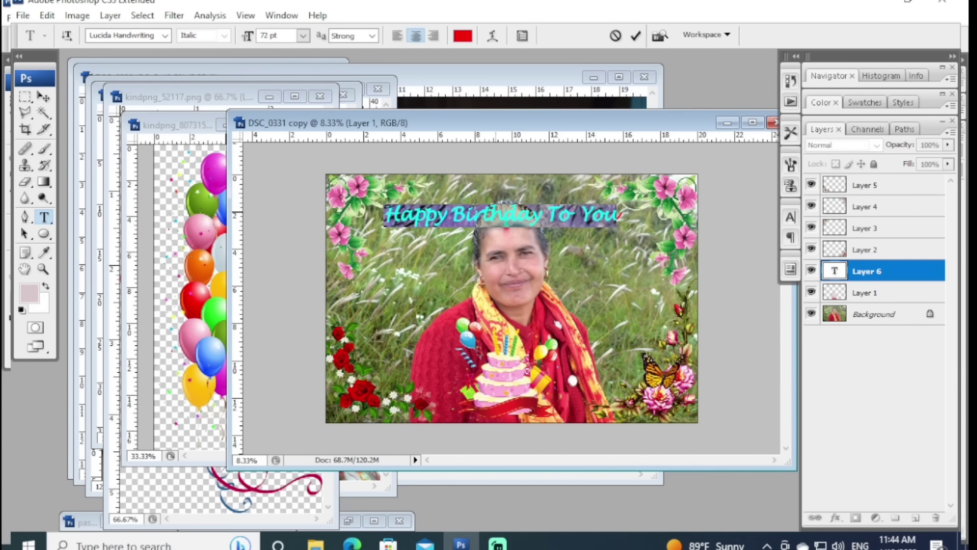
{"action": "left_click", "coordinate": [621, 215]}
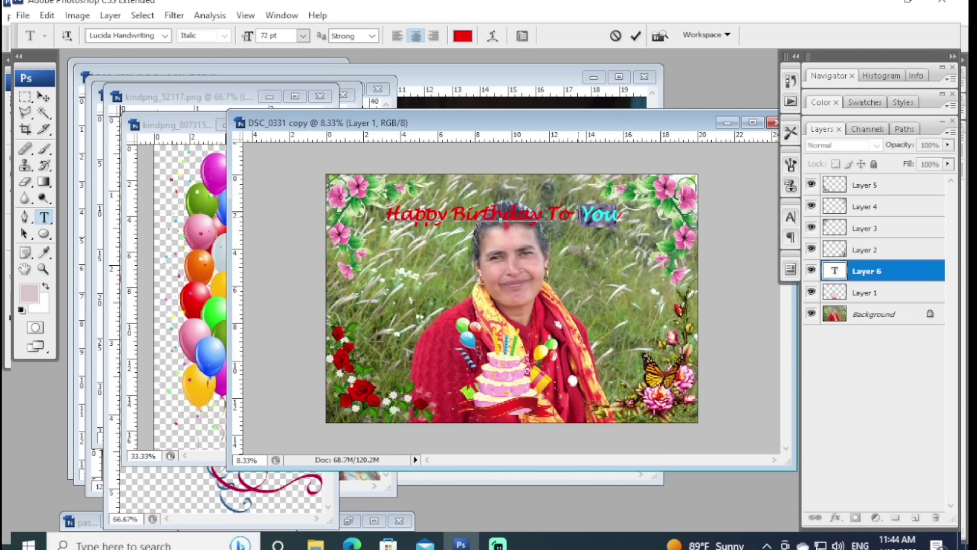
{"action": "left_click_drag", "start_coordinate": [385, 215], "coordinate": [660, 219]}
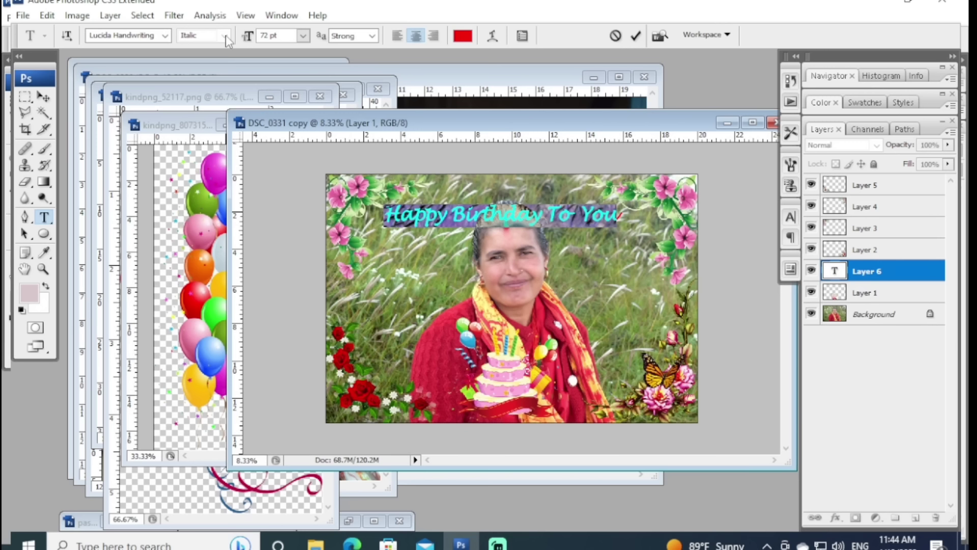
{"action": "left_click", "coordinate": [303, 35]}
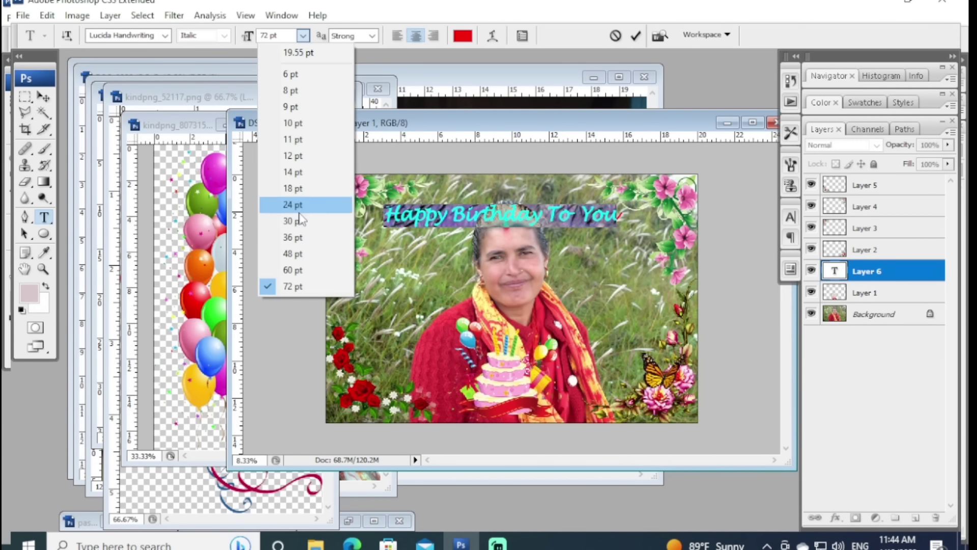
{"action": "left_click", "coordinate": [269, 33]}
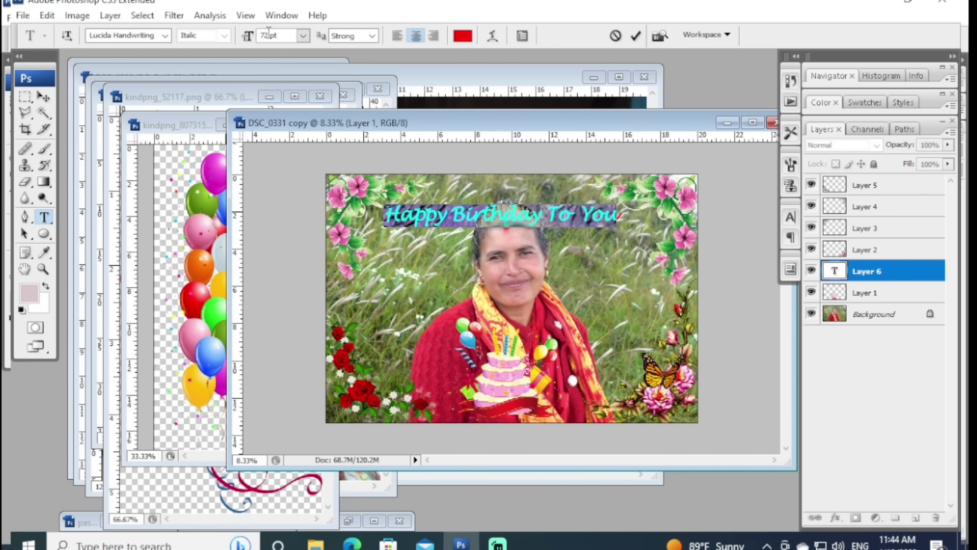
{"action": "type", "text": "1"}
{"action": "key", "text": "Return"}
{"action": "type", "text": "120"}
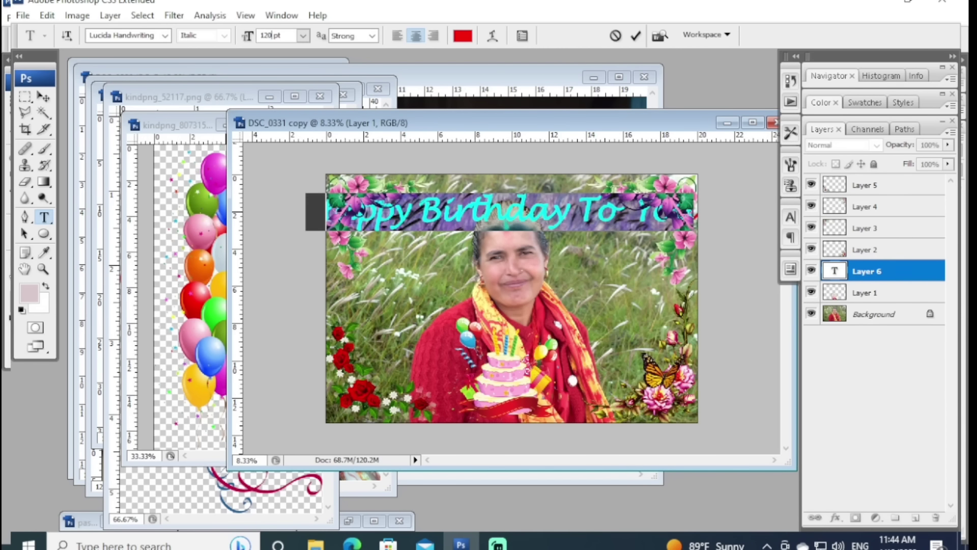
{"action": "key", "text": "BackSpace"}
{"action": "key", "text": "BackSpace"}
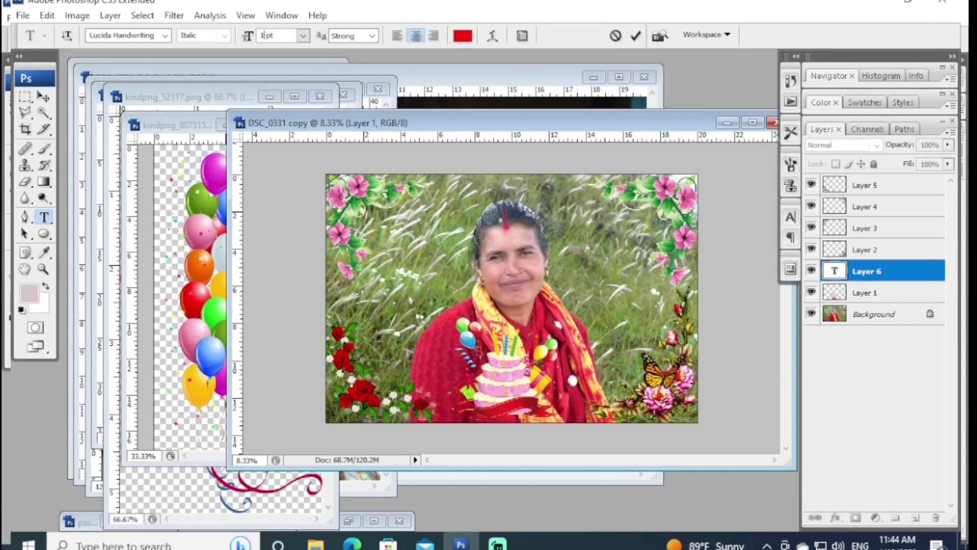
{"action": "key", "text": "BackSpace"}
{"action": "type", "text": "90"}
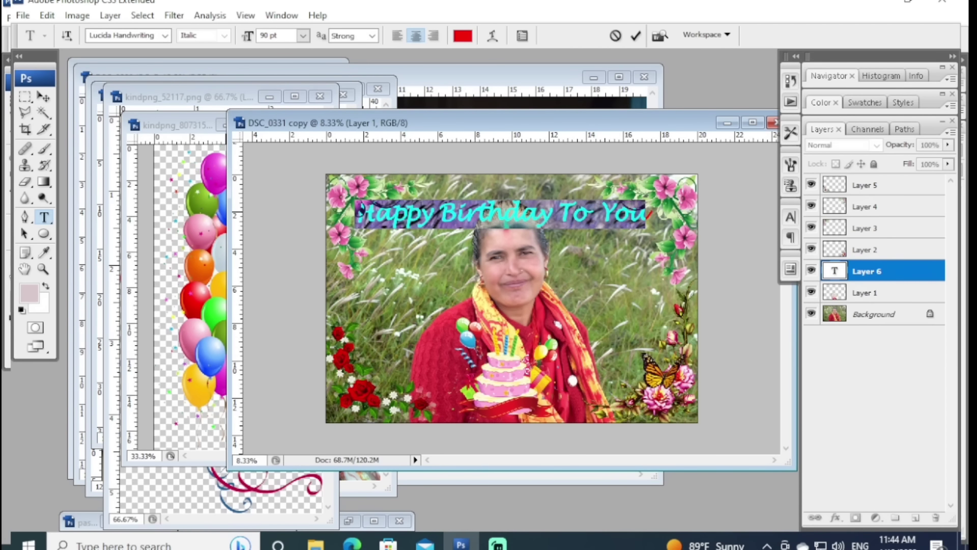
Step: Try Magneto, then Old English Text MT as the headline font
{"action": "left_click", "coordinate": [165, 36]}
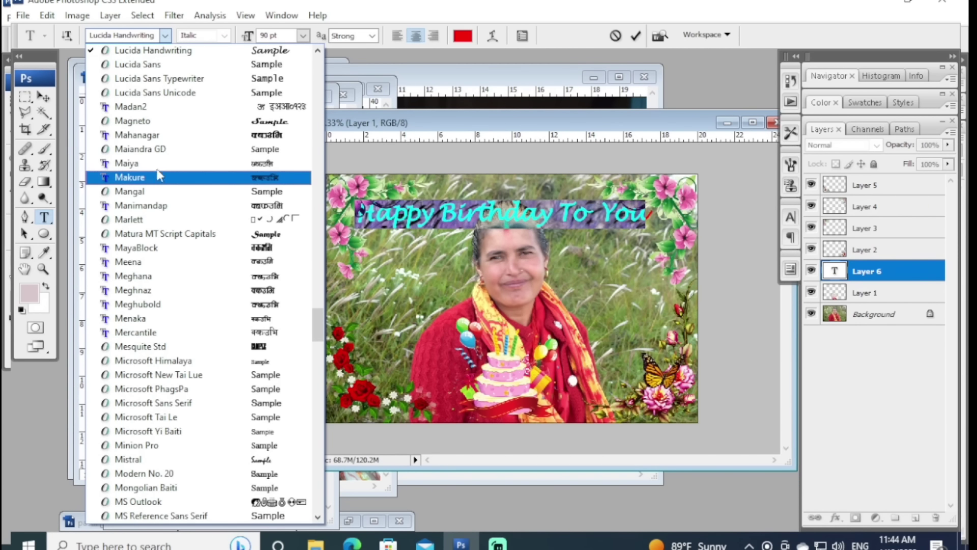
{"action": "left_click", "coordinate": [173, 122]}
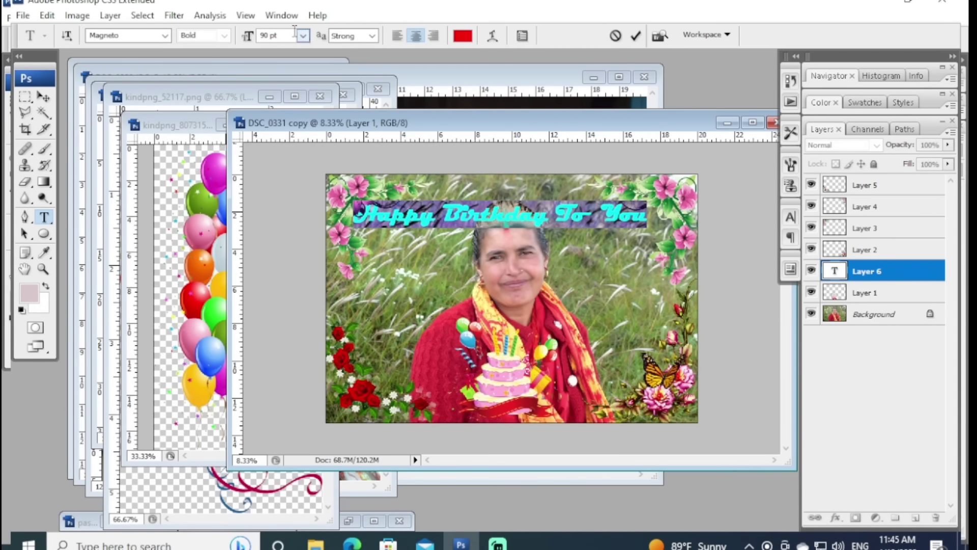
{"action": "left_click", "coordinate": [165, 36]}
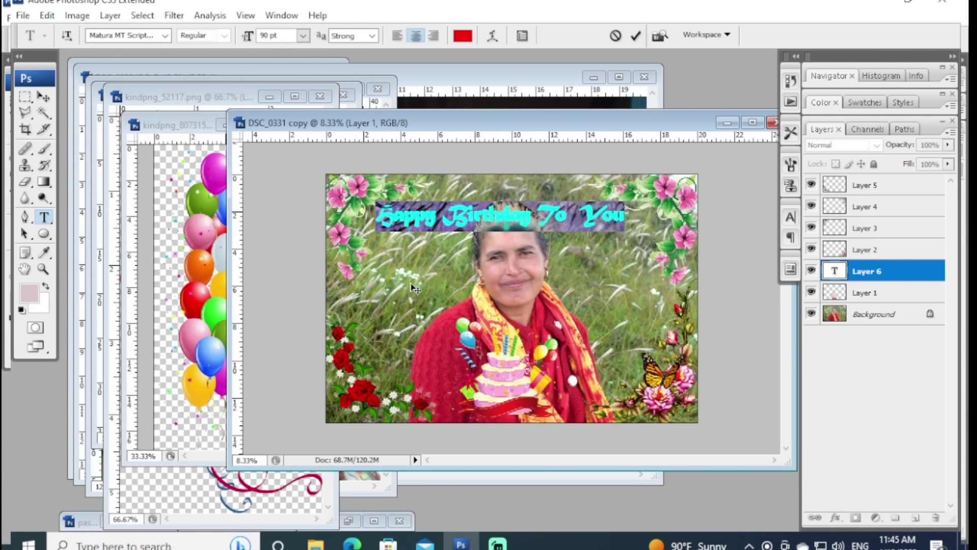
{"action": "left_click", "coordinate": [165, 36]}
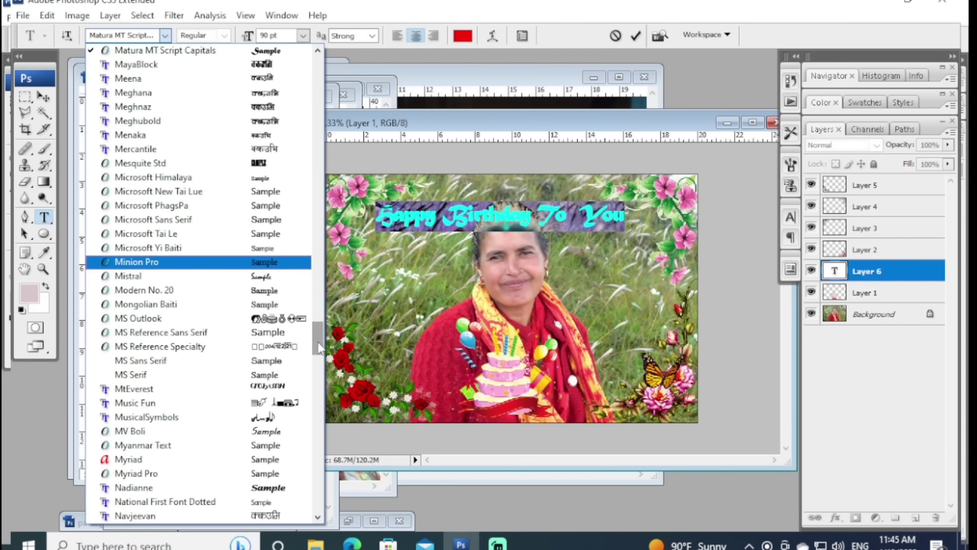
{"action": "left_click_drag", "start_coordinate": [314, 331], "coordinate": [319, 377]}
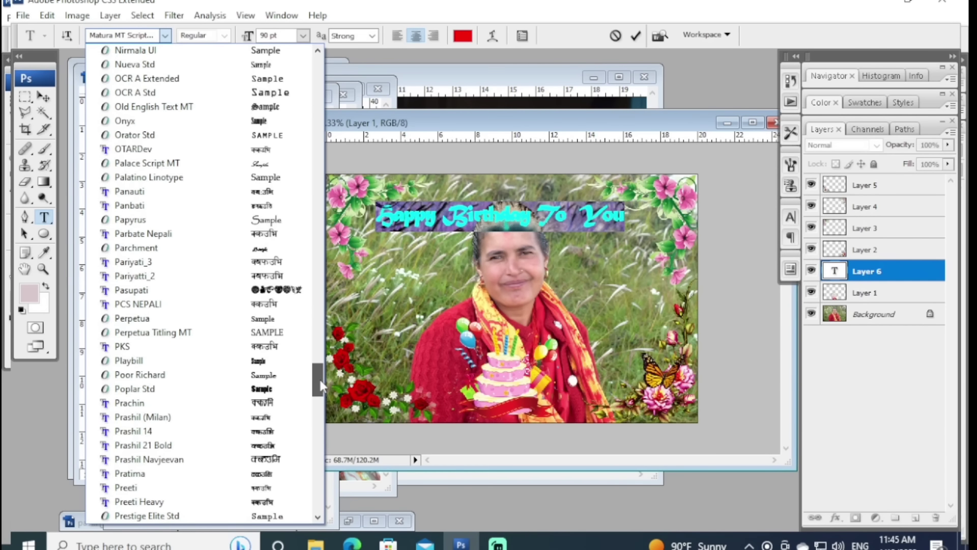
{"action": "left_click", "coordinate": [282, 107]}
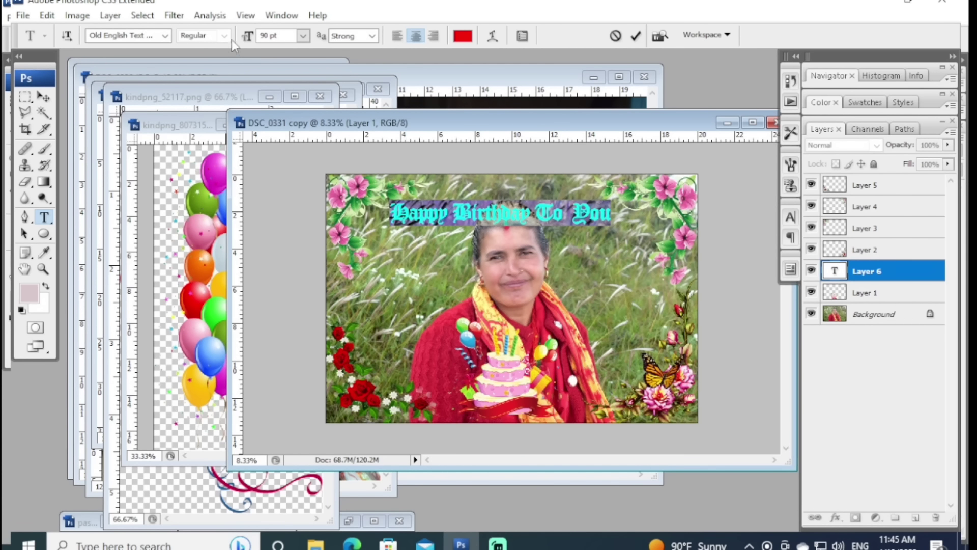
Step: Try PumpTriD, then settle on Stencil Std Bold for the headline
{"action": "left_click", "coordinate": [165, 36]}
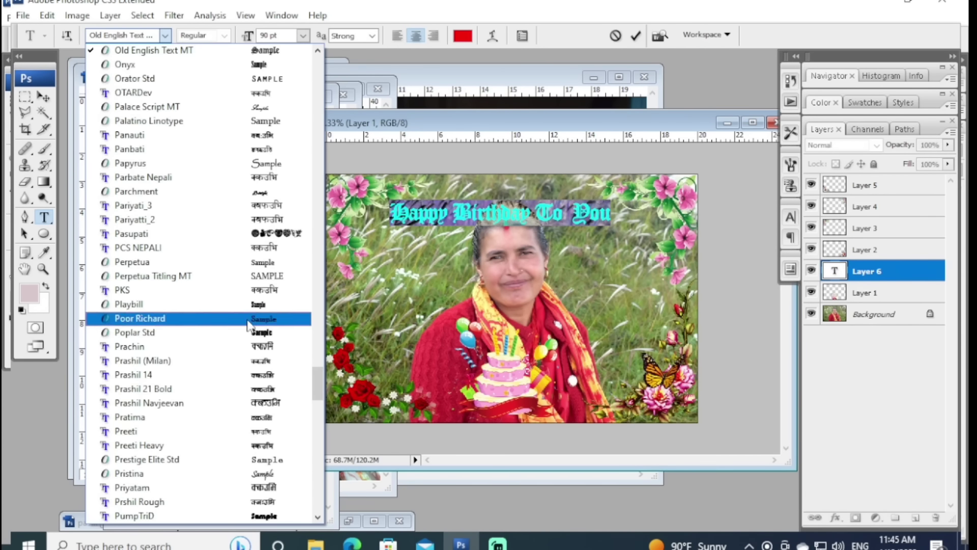
{"action": "scroll", "coordinate": [314, 397], "scroll_direction": "down", "scroll_amount": 2}
{"action": "scroll", "coordinate": [316, 399], "scroll_direction": "down", "scroll_amount": 3}
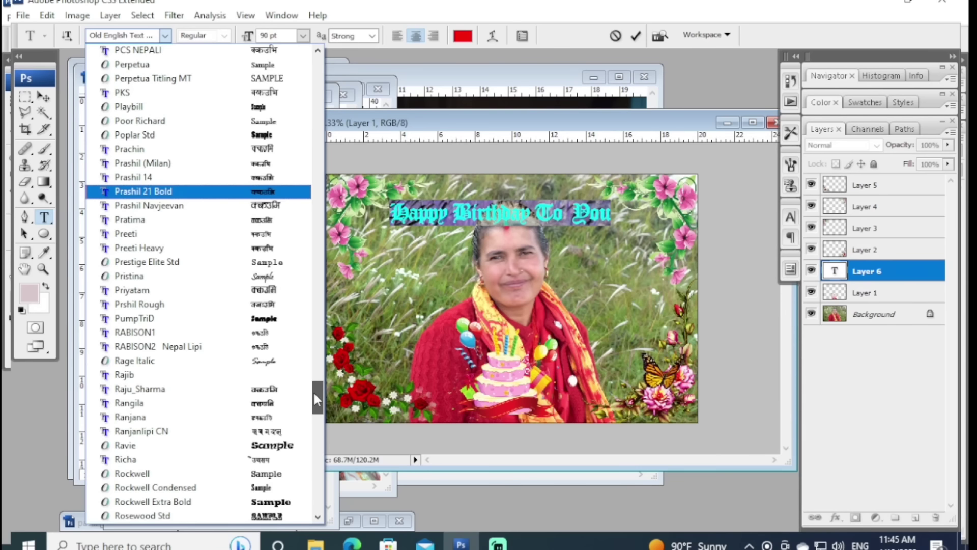
{"action": "left_click", "coordinate": [272, 318]}
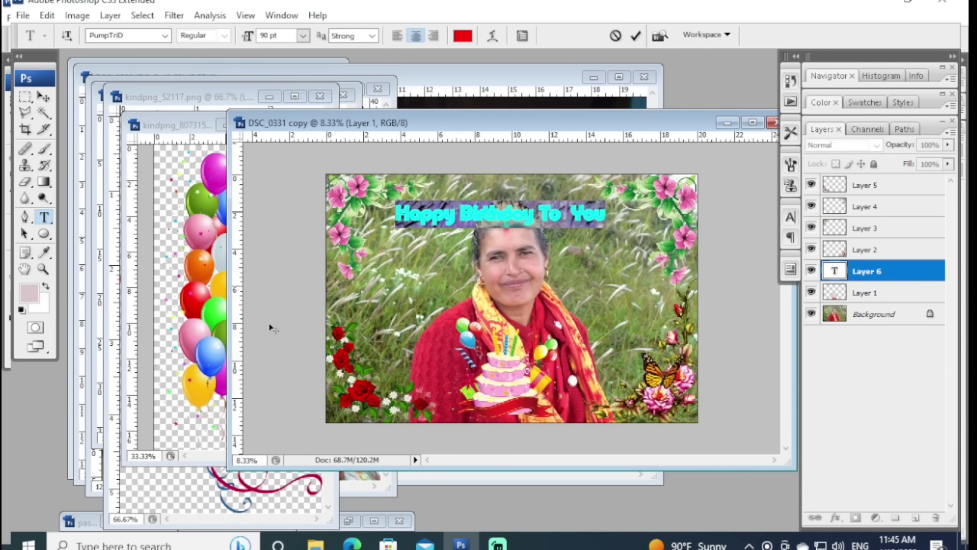
{"action": "left_click", "coordinate": [165, 36]}
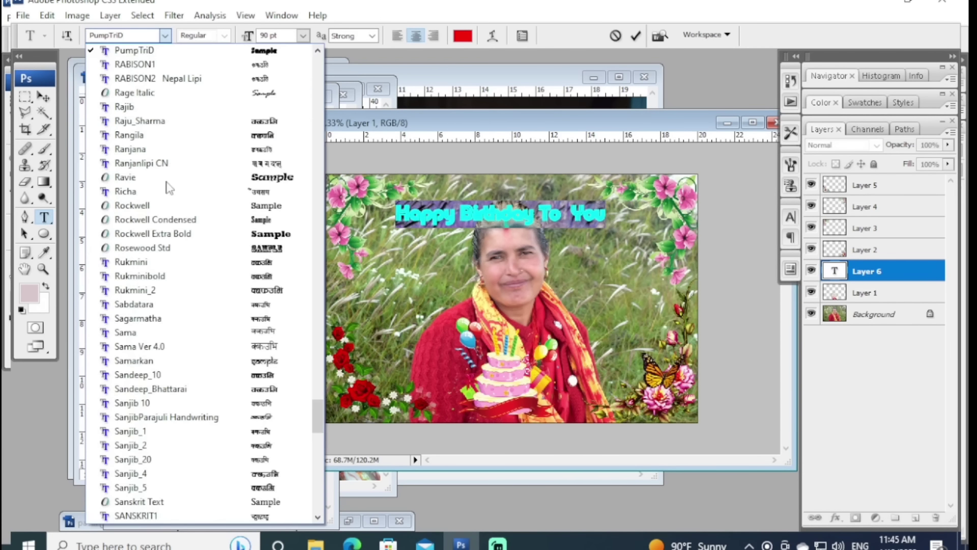
{"action": "scroll", "coordinate": [321, 439], "scroll_direction": "down", "scroll_amount": 5}
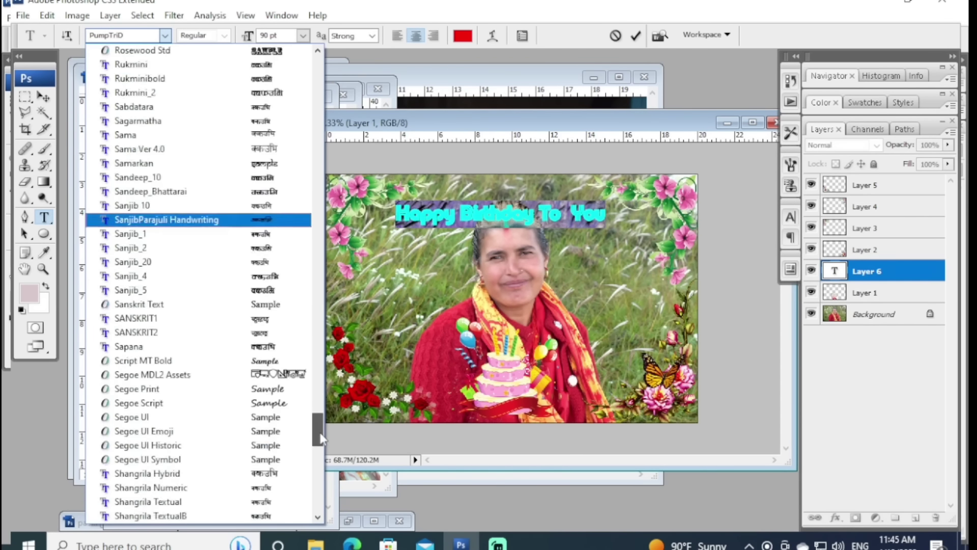
{"action": "scroll", "coordinate": [320, 438], "scroll_direction": "down", "scroll_amount": 2}
{"action": "left_click_drag", "start_coordinate": [320, 438], "coordinate": [320, 454]}
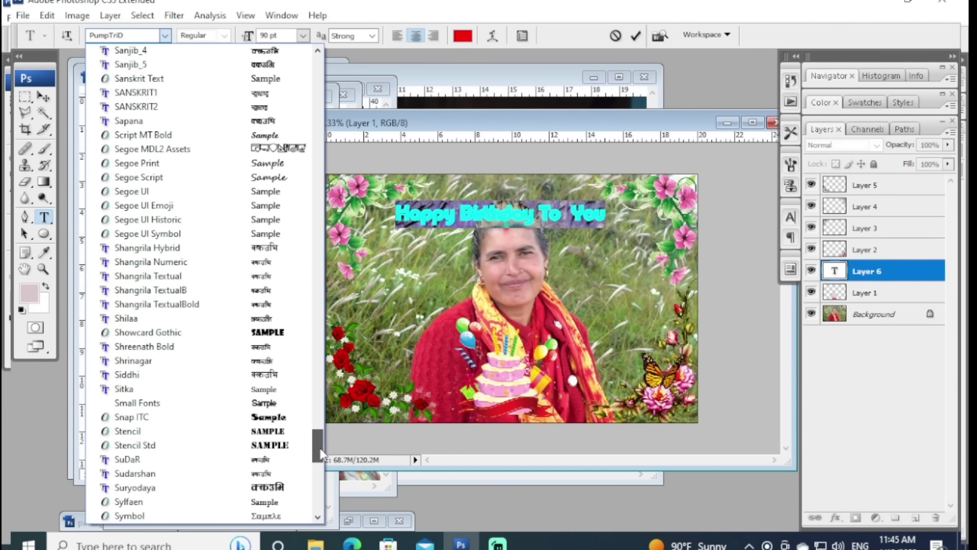
{"action": "left_click", "coordinate": [295, 445]}
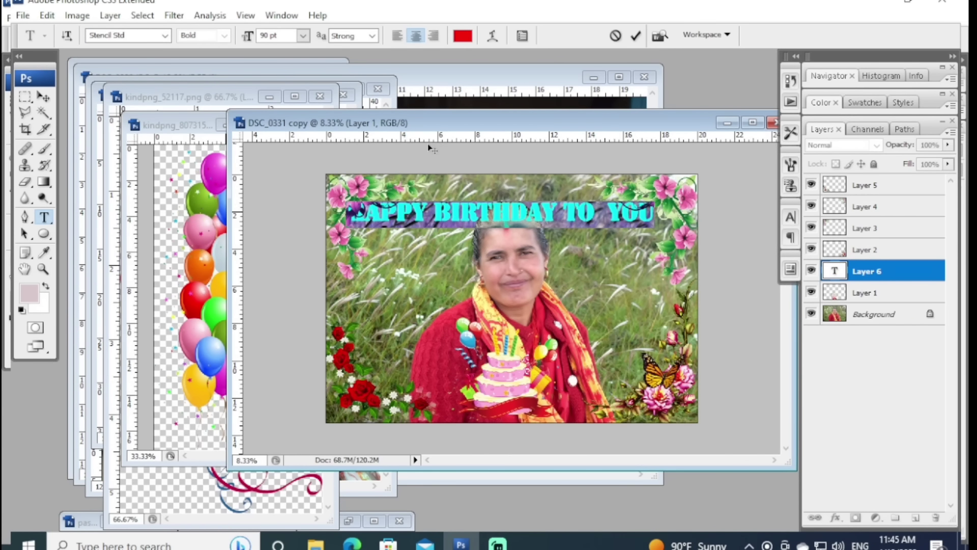
Step: Warp the headline with the Arc style at +87 bend, dropping faux bold
{"action": "left_click", "coordinate": [492, 37]}
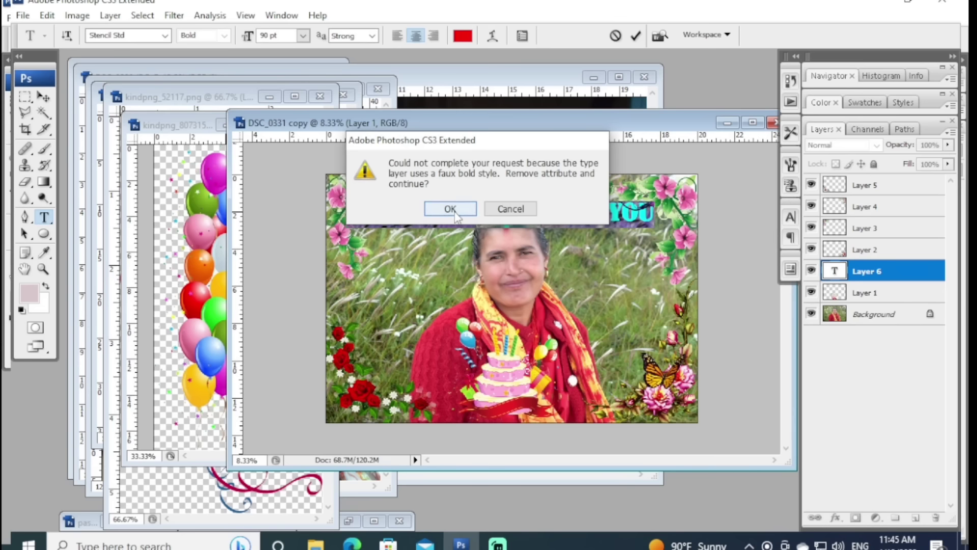
{"action": "left_click", "coordinate": [451, 208]}
{"action": "left_click", "coordinate": [569, 301]}
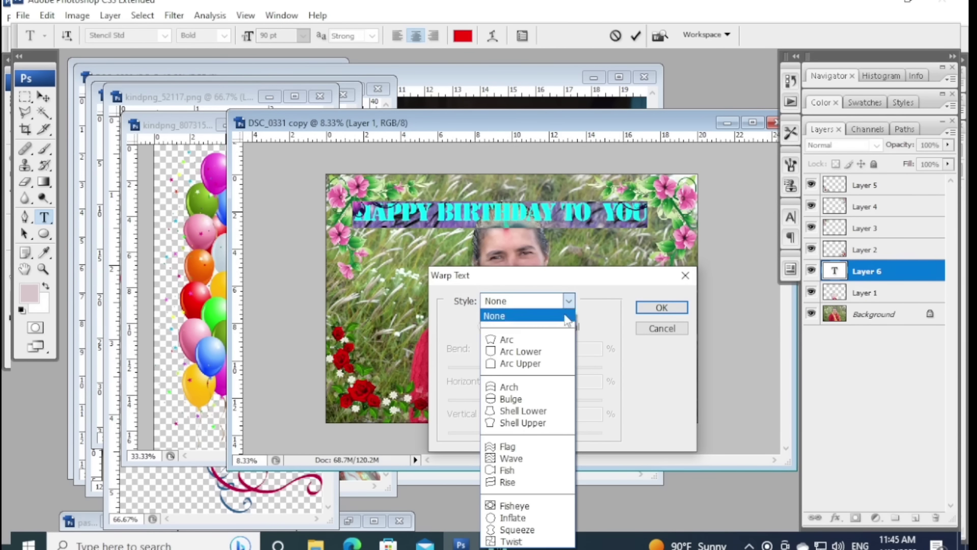
{"action": "left_click", "coordinate": [501, 337]}
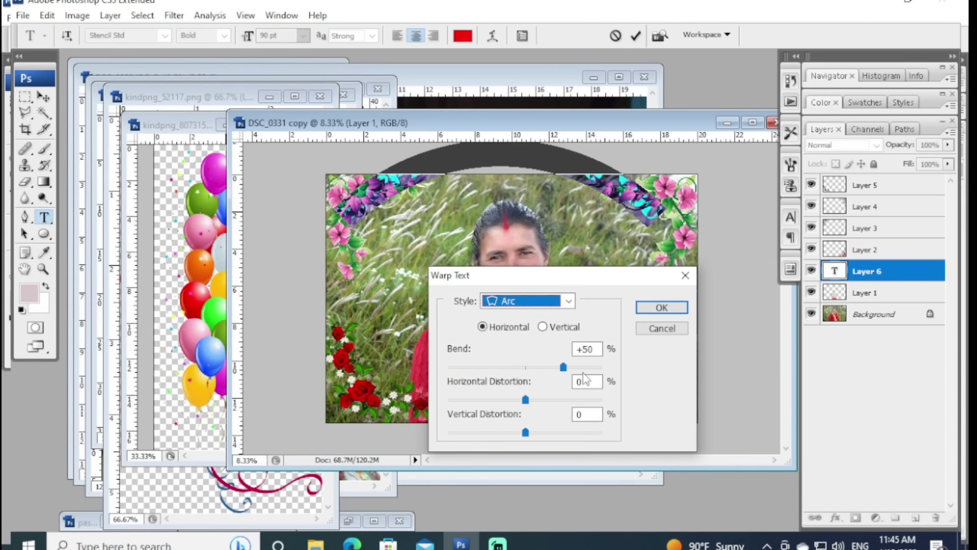
{"action": "left_click_drag", "start_coordinate": [564, 367], "coordinate": [592, 367]}
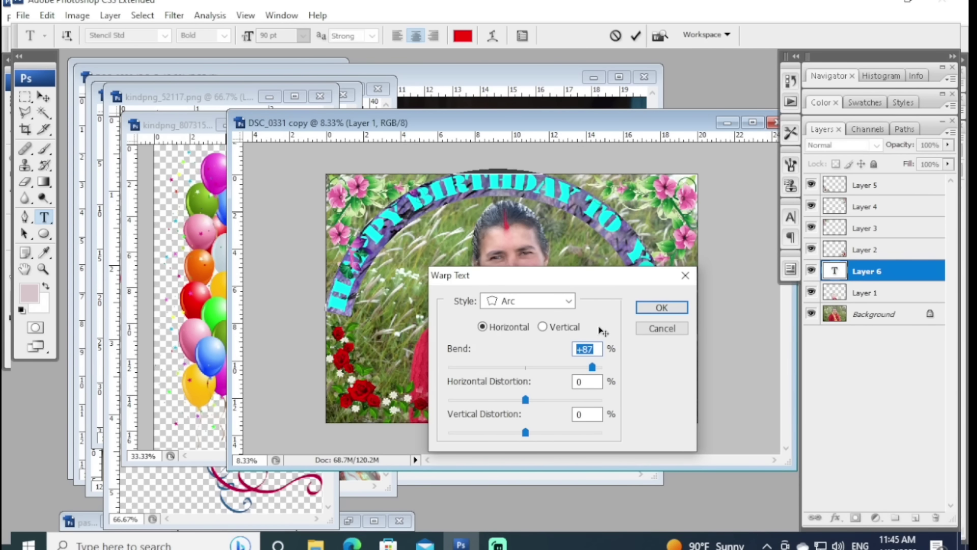
{"action": "left_click", "coordinate": [657, 307]}
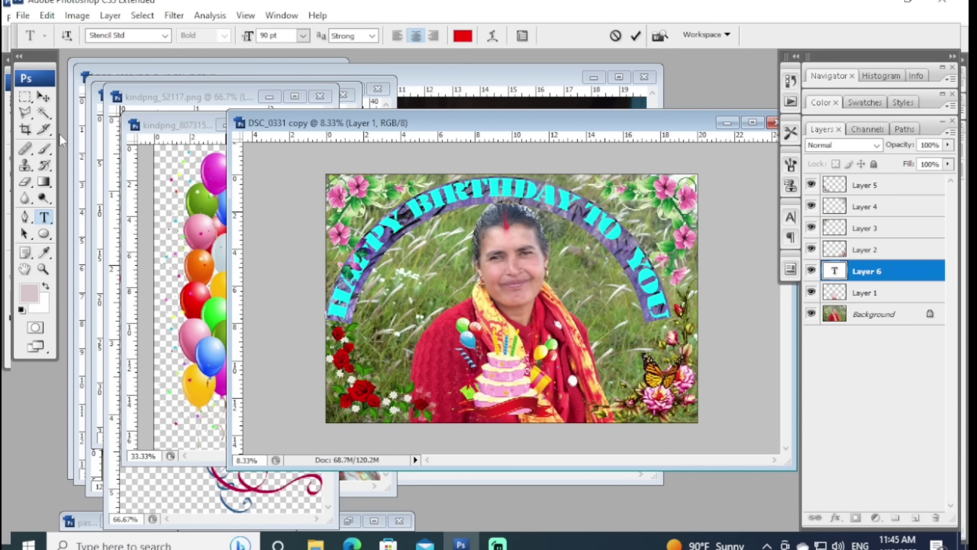
Step: Free-transform the arched headline, nudging it six steps up, and apply the new position
{"action": "left_click", "coordinate": [43, 96]}
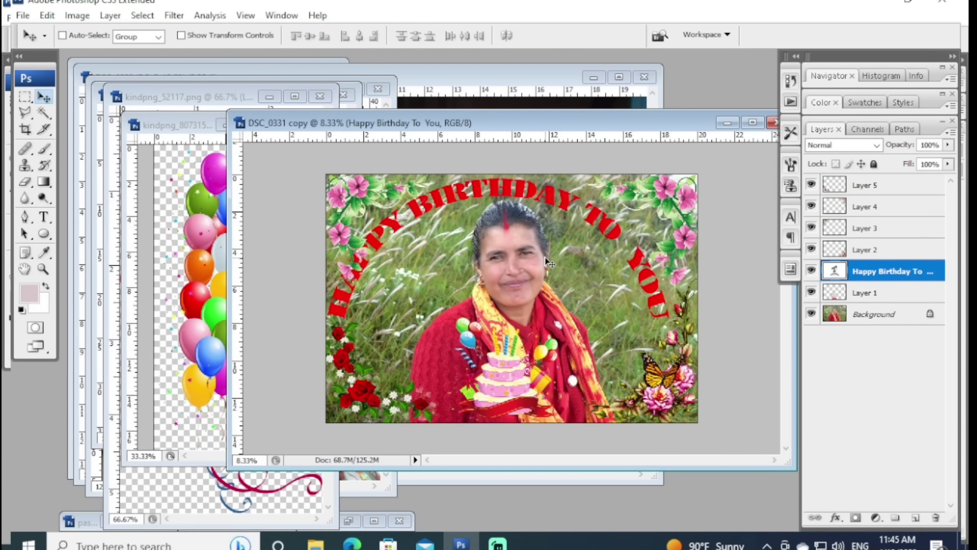
{"action": "key", "text": "ctrl+t"}
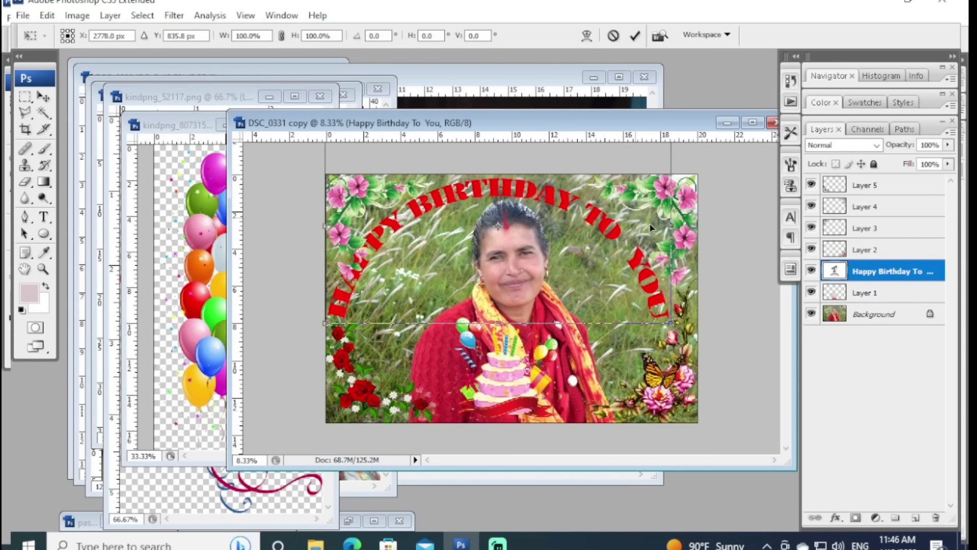
{"action": "left_click_drag", "start_coordinate": [652, 227], "coordinate": [654, 248]}
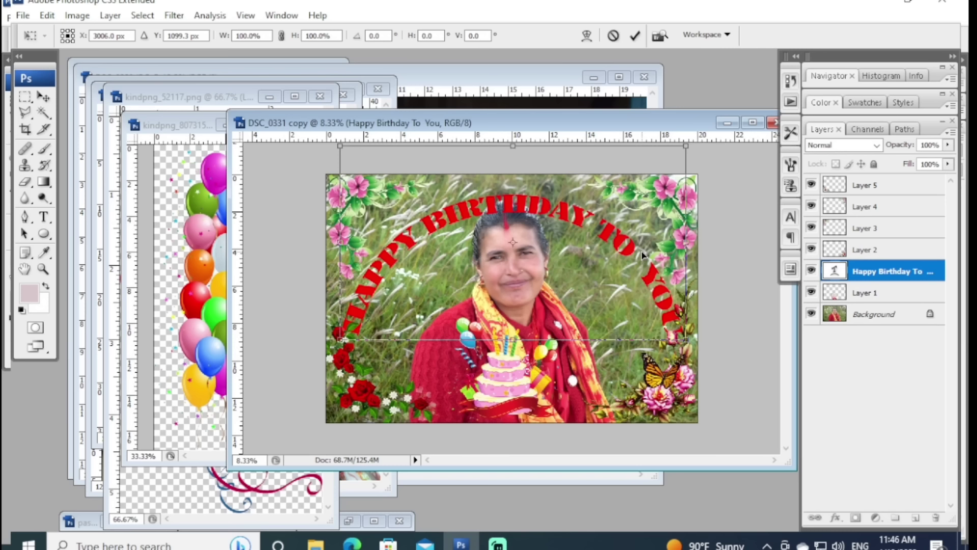
{"action": "left_click_drag", "start_coordinate": [644, 255], "coordinate": [645, 255]}
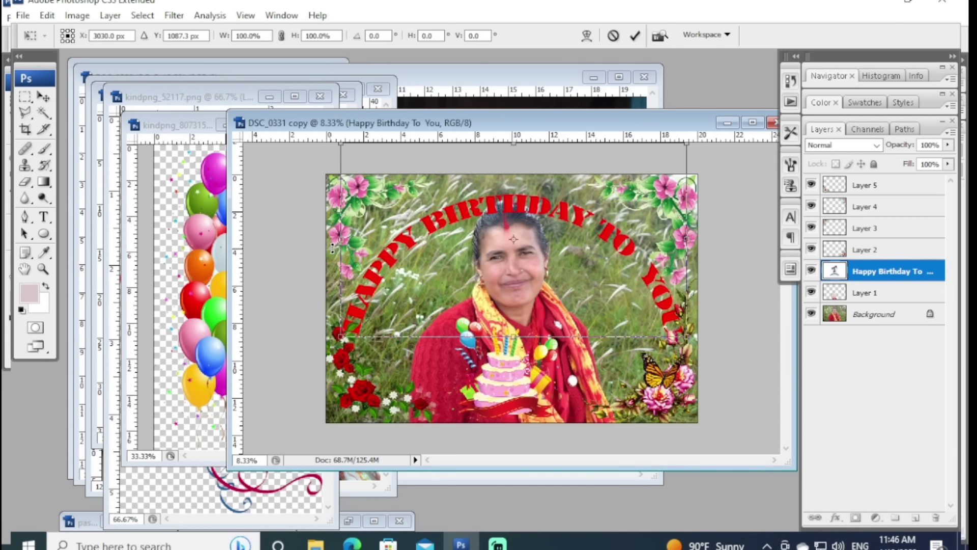
{"action": "key", "text": "Up"}
{"action": "key", "text": "Up"}
{"action": "key", "text": "Up"}
{"action": "key", "text": "Up"}
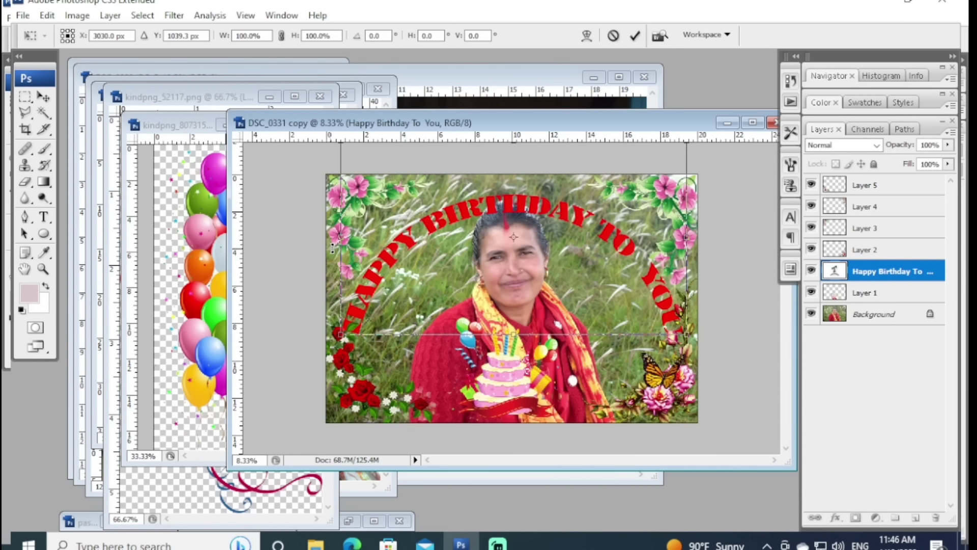
{"action": "key", "text": "Up"}
{"action": "key", "text": "Up"}
{"action": "key", "text": "Up"}
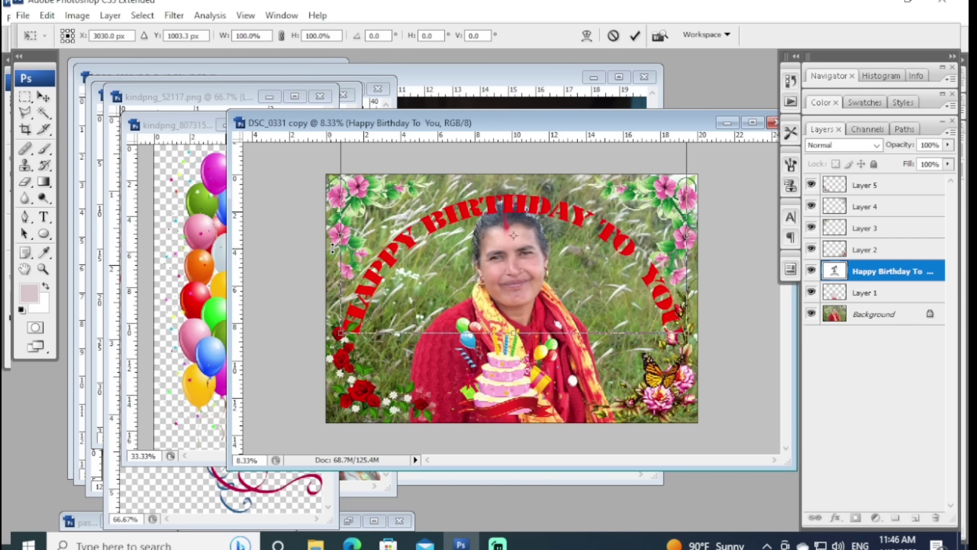
{"action": "key", "text": "Up"}
{"action": "key", "text": "Up"}
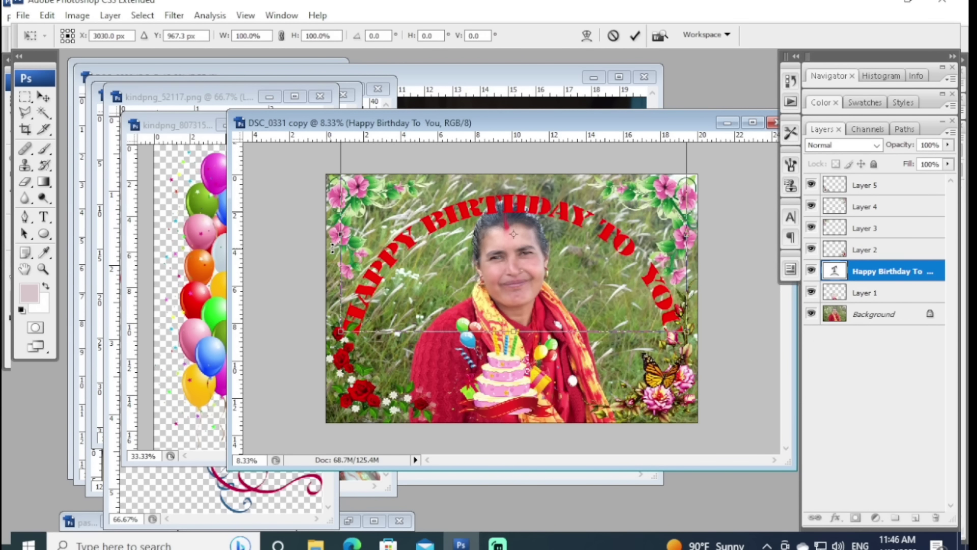
{"action": "key", "text": "Up"}
{"action": "key", "text": "Up"}
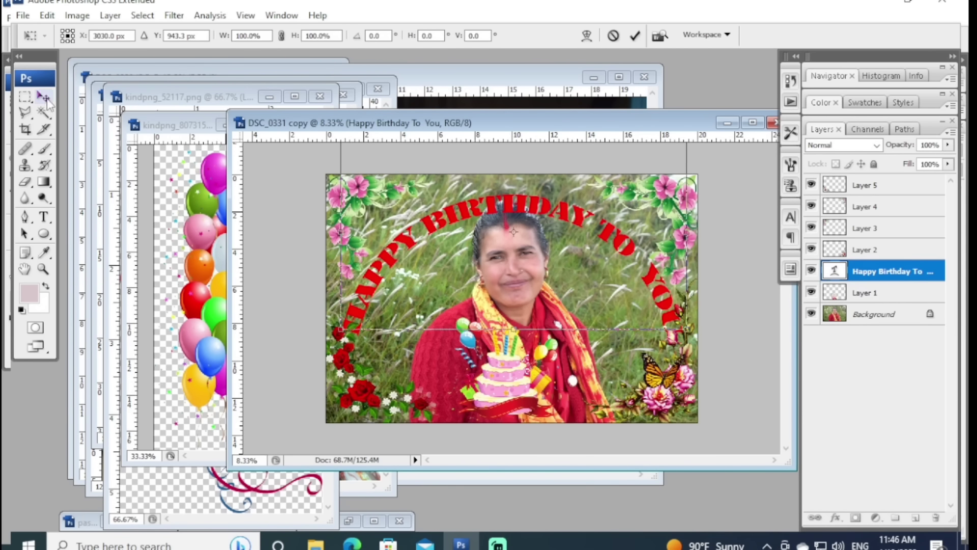
{"action": "key", "text": "Up"}
{"action": "key", "text": "Up"}
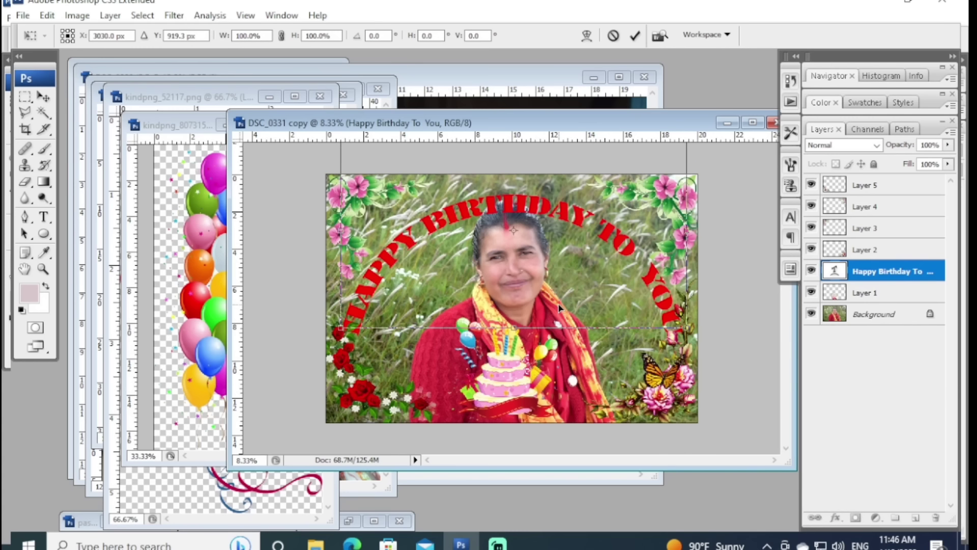
{"action": "key", "text": "Up"}
{"action": "key", "text": "Up"}
{"action": "key", "text": "v"}
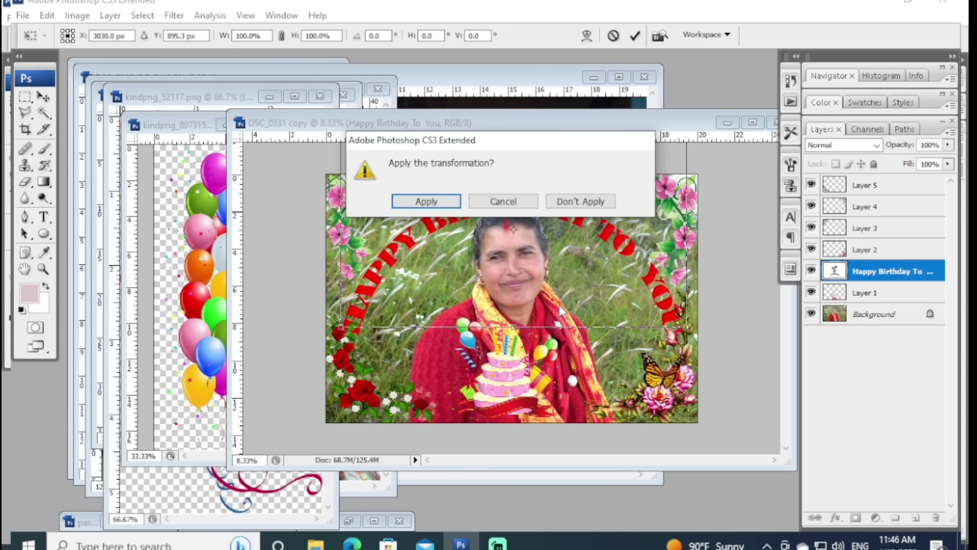
{"action": "left_click", "coordinate": [430, 201]}
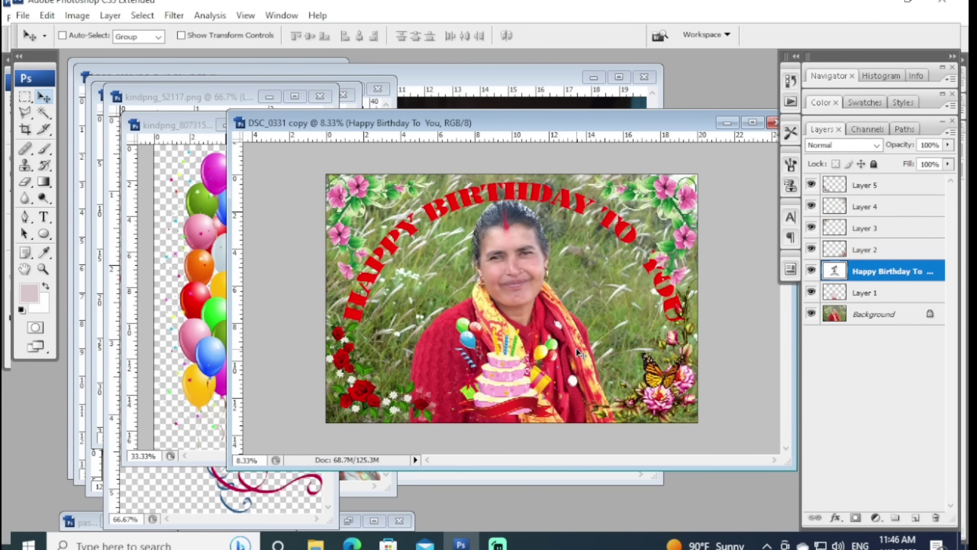
Step: Shift the headline slightly and raise its text layer to the top of the stack
{"action": "left_click_drag", "start_coordinate": [558, 203], "coordinate": [548, 201]}
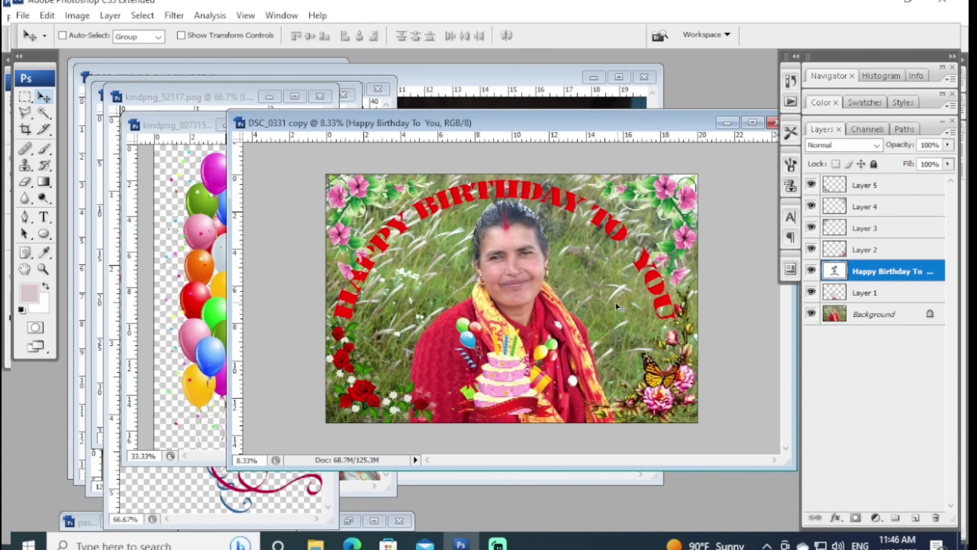
{"action": "key", "text": "ctrl+bracketleft"}
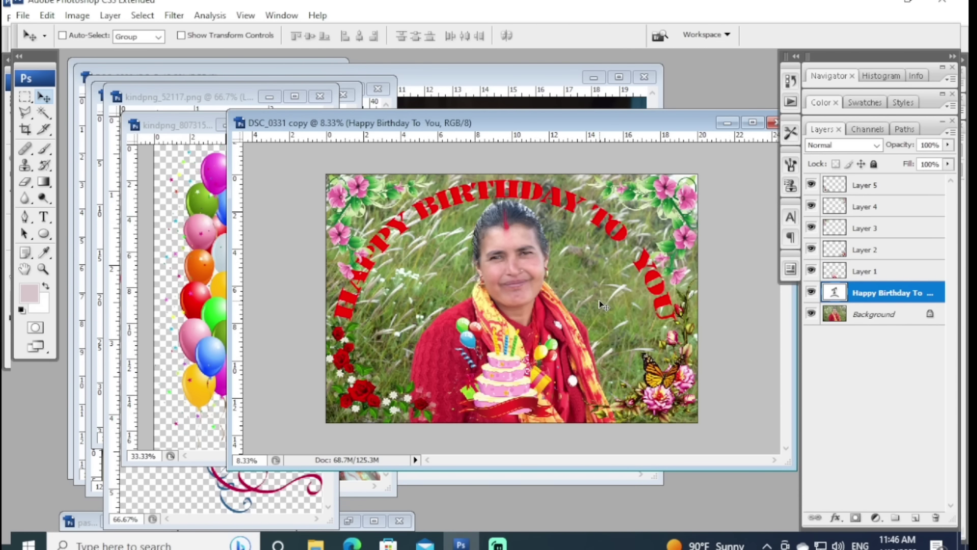
{"action": "key", "text": "ctrl+bracketright"}
{"action": "key", "text": "ctrl+bracketright"}
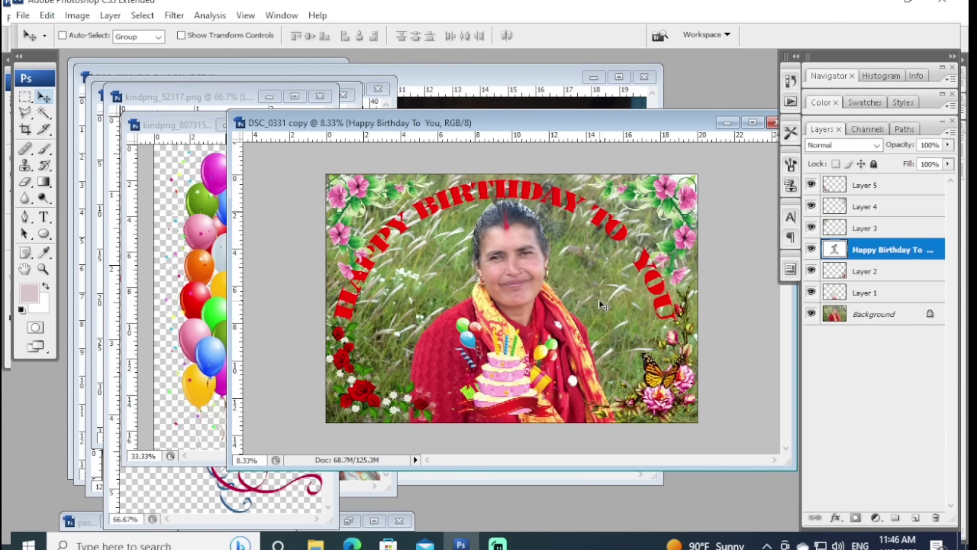
{"action": "key", "text": "ctrl+bracketright"}
{"action": "key", "text": "ctrl+bracketright"}
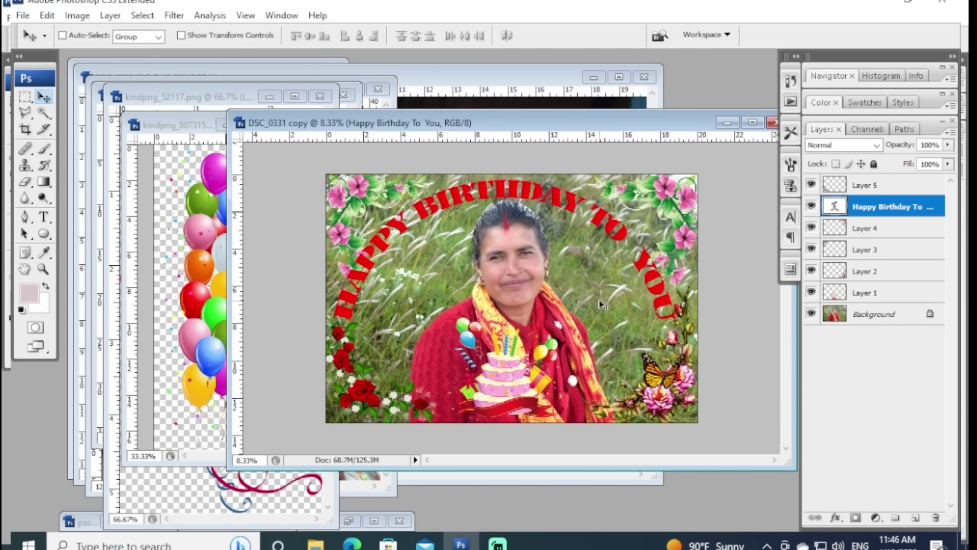
{"action": "key", "text": "ctrl+bracketright"}
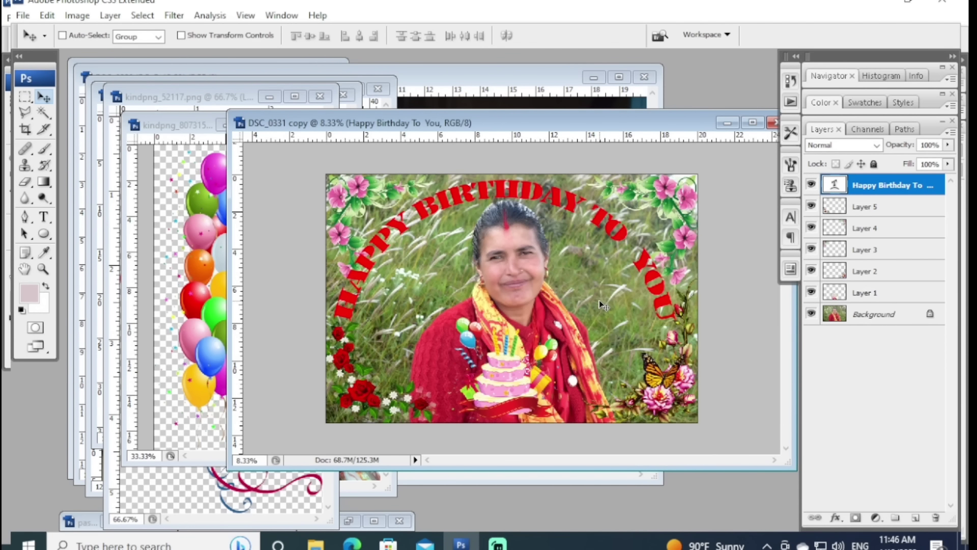
Step: Nudge the headline slightly right and up with the arrow keys
{"action": "key", "text": "shift+Right"}
{"action": "key", "text": "shift+Right"}
{"action": "key", "text": "shift+Right"}
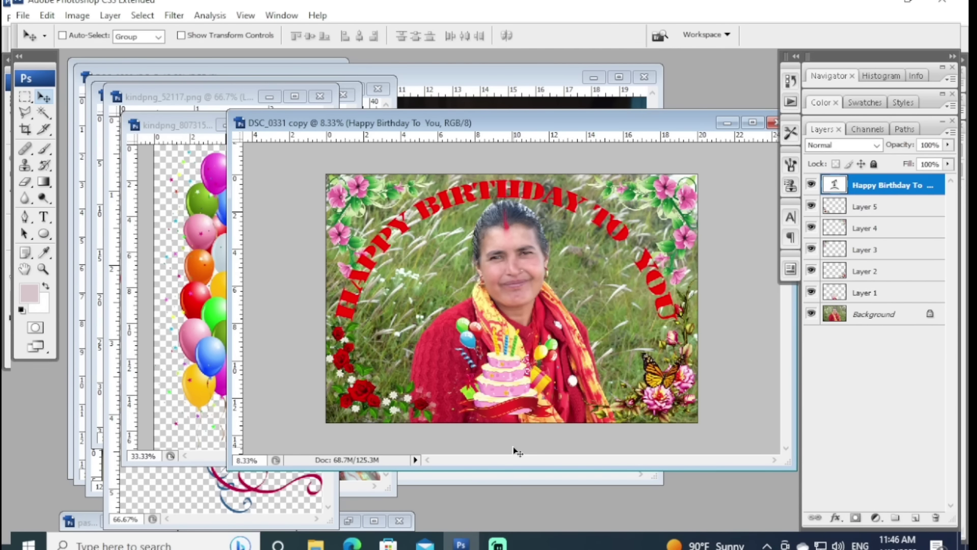
{"action": "key", "text": "shift+Right"}
{"action": "key", "text": "shift+Right"}
{"action": "key", "text": "shift+Right"}
{"action": "key", "text": "Up"}
{"action": "key", "text": "Up"}
{"action": "key", "text": "Up"}
{"action": "key", "text": "Up"}
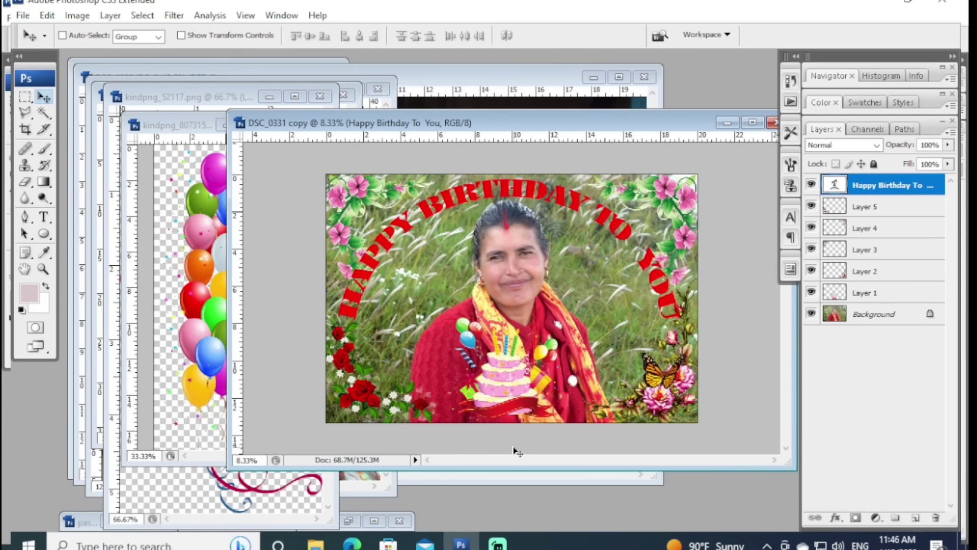
{"action": "key", "text": "Up"}
{"action": "key", "text": "Right"}
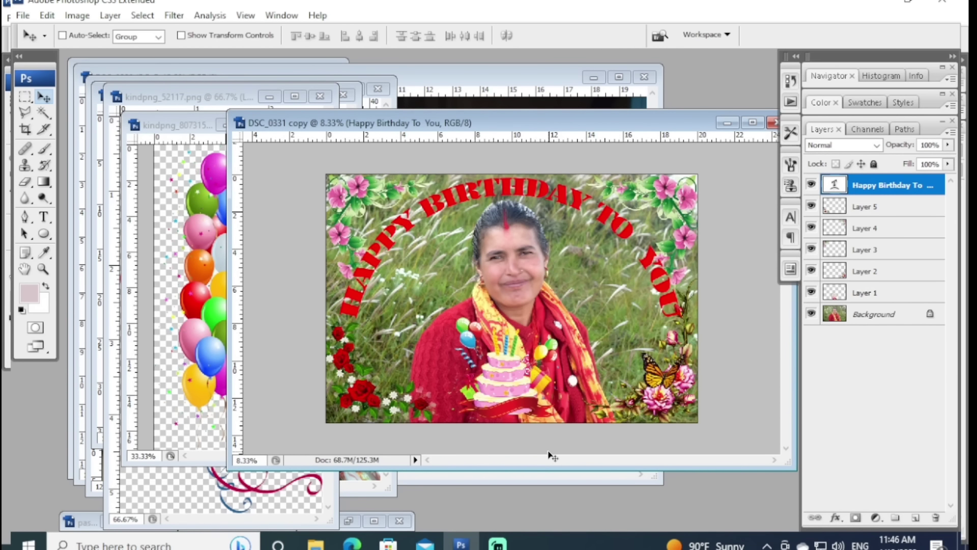
{"action": "key", "text": "Right"}
Step: Give the headline a white 21 px Stroke effect
{"action": "left_click", "coordinate": [836, 518]}
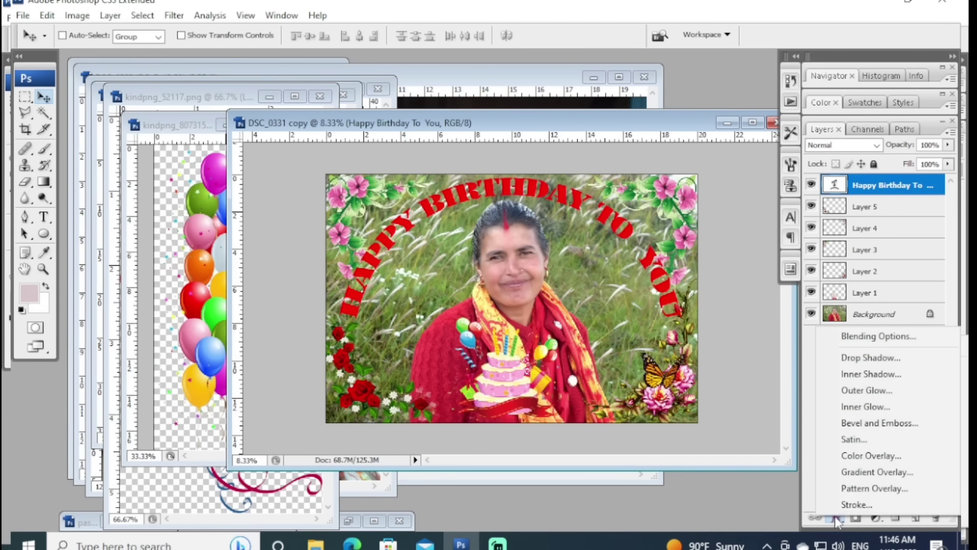
{"action": "left_click", "coordinate": [857, 503]}
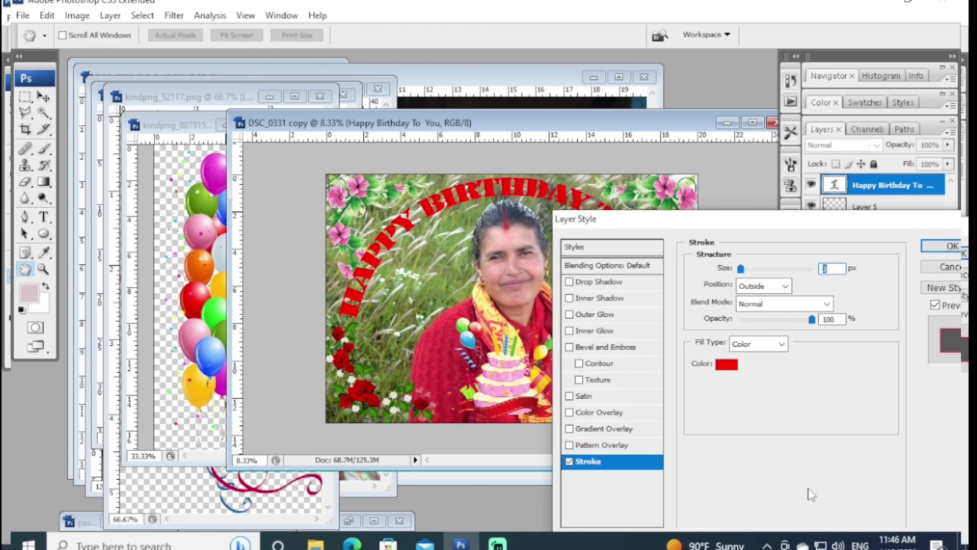
{"action": "left_click", "coordinate": [727, 364]}
{"action": "left_click", "coordinate": [436, 340]}
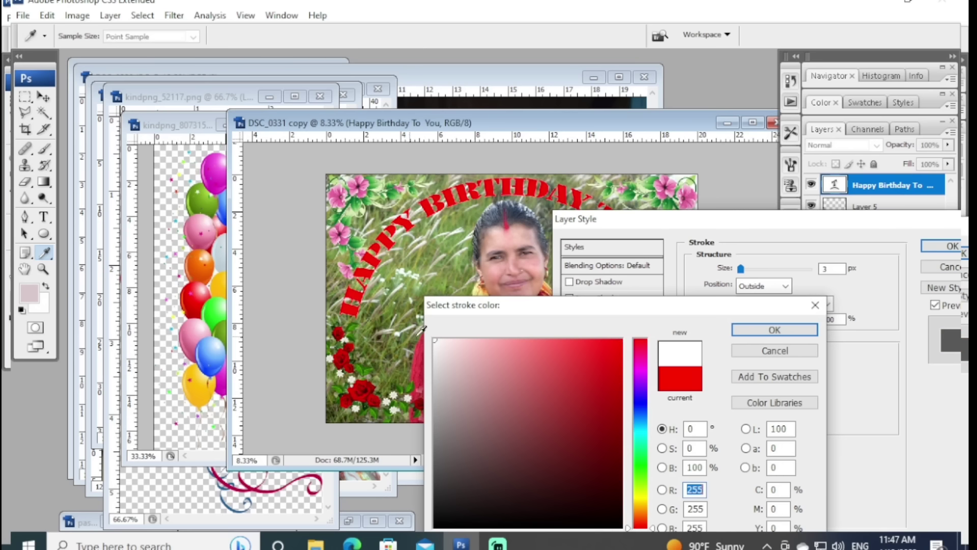
{"action": "left_click", "coordinate": [752, 331]}
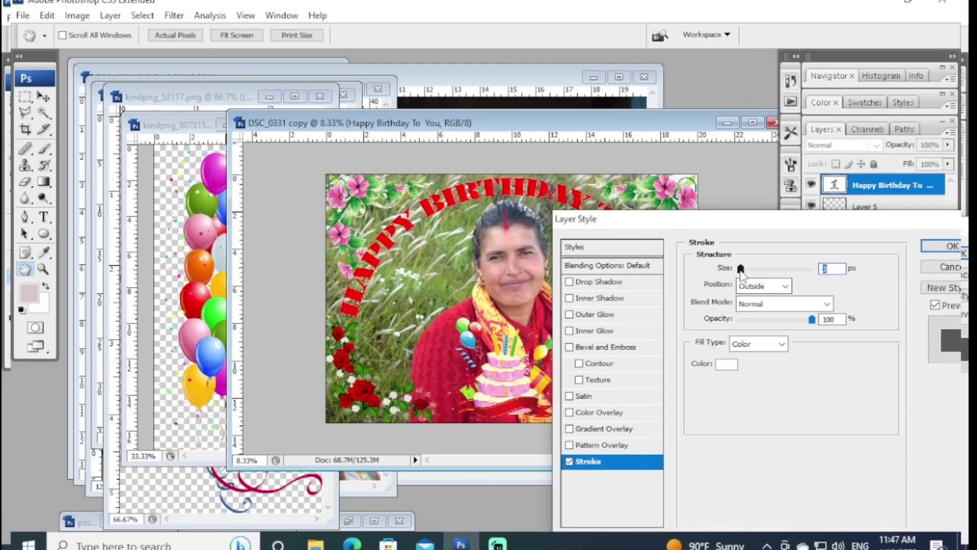
{"action": "left_click_drag", "start_coordinate": [740, 269], "coordinate": [755, 280]}
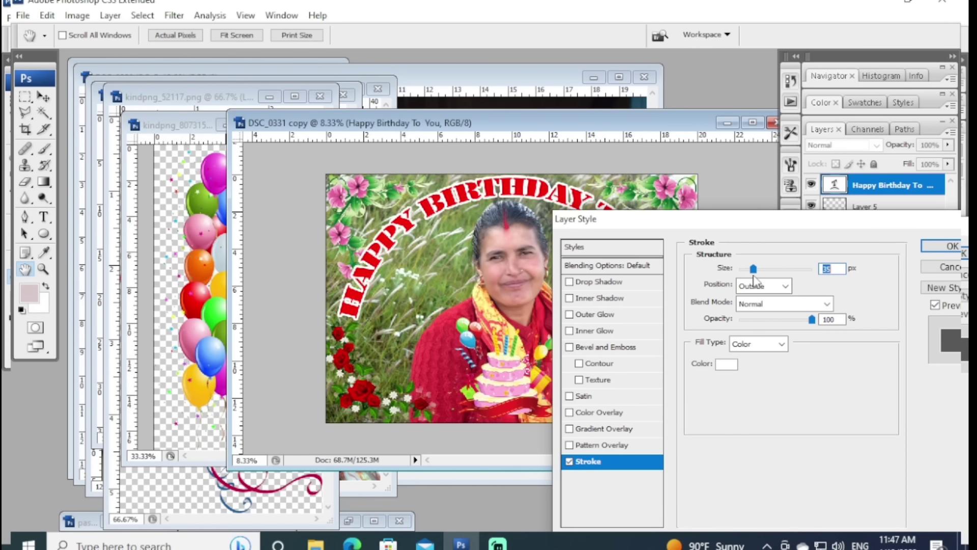
{"action": "left_click_drag", "start_coordinate": [755, 280], "coordinate": [752, 275]}
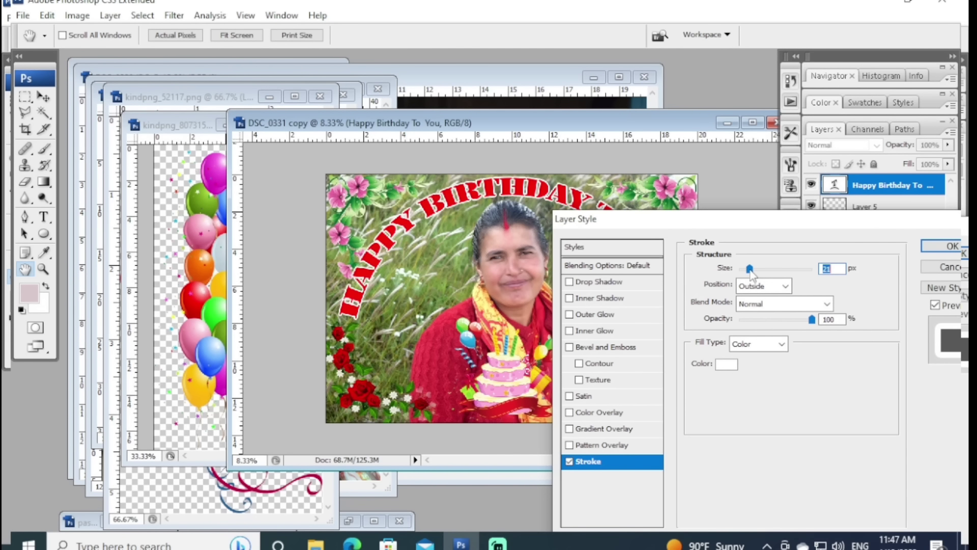
{"action": "left_click", "coordinate": [941, 247]}
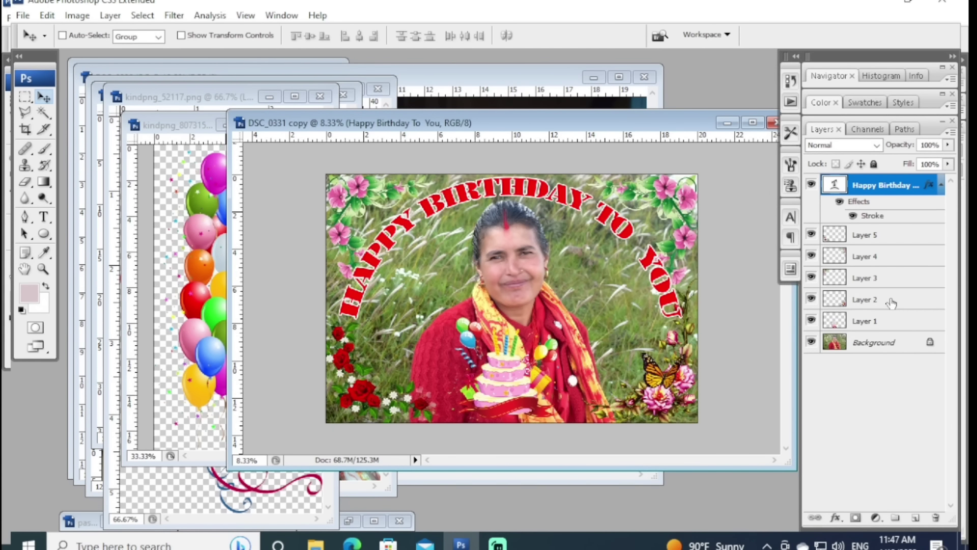
Step: Add a Drop Shadow to the headline and position it
{"action": "left_click", "coordinate": [836, 518]}
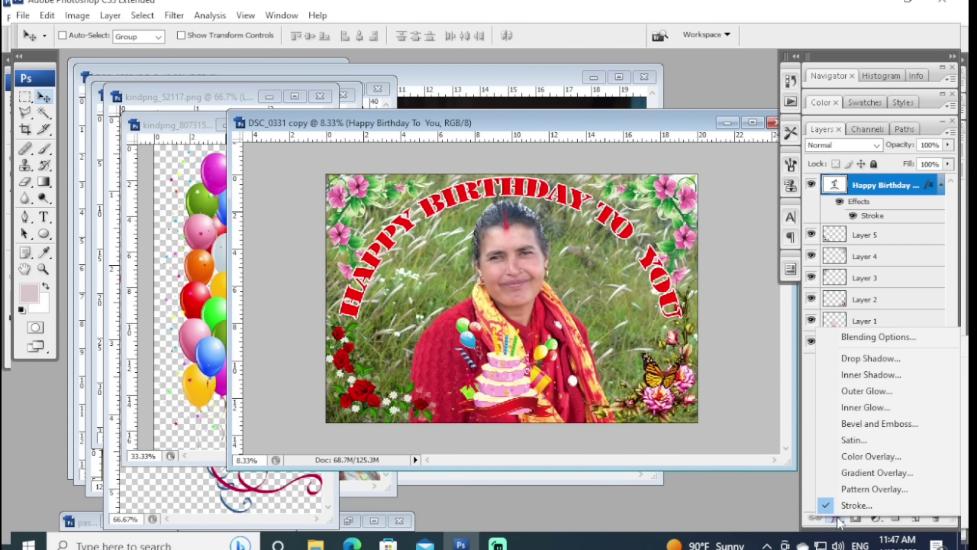
{"action": "left_click", "coordinate": [851, 362]}
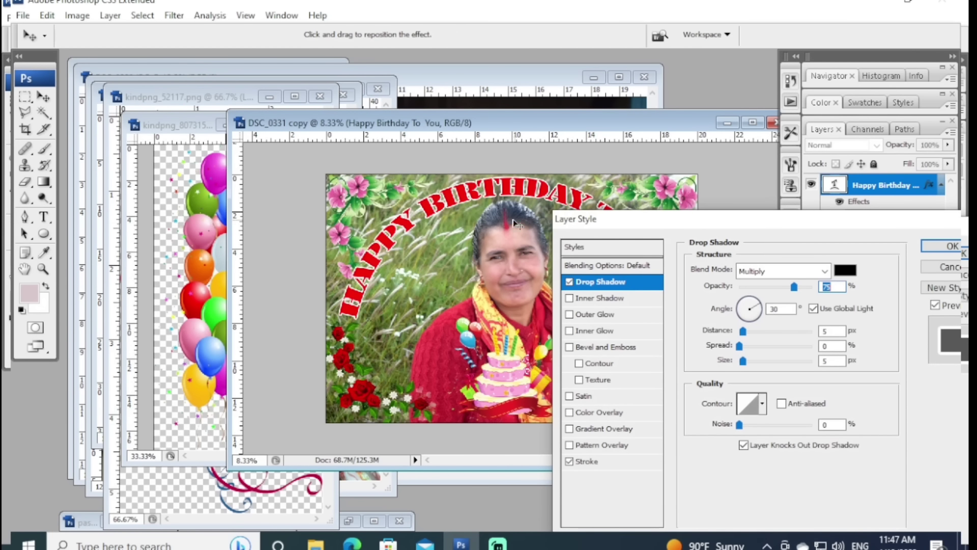
{"action": "left_click_drag", "start_coordinate": [447, 219], "coordinate": [451, 214]}
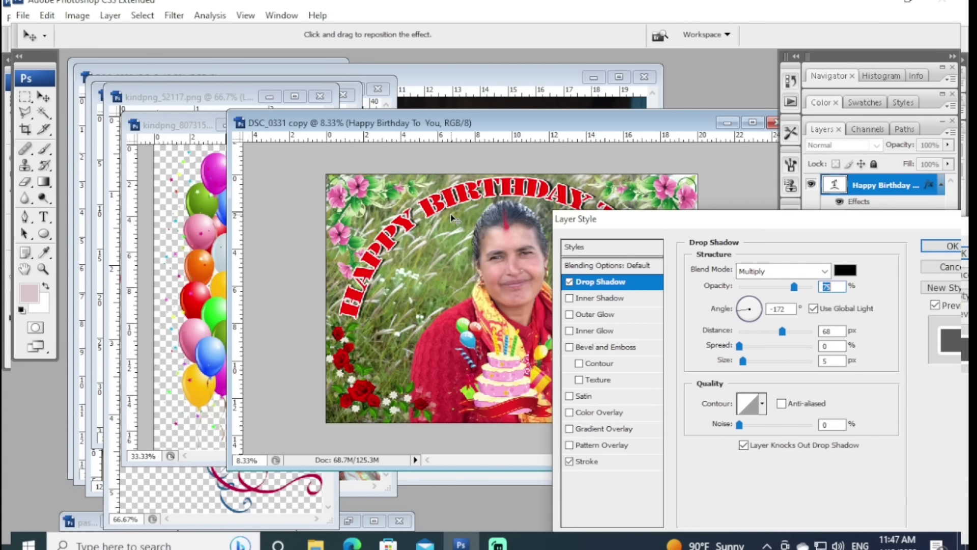
{"action": "left_click", "coordinate": [942, 248]}
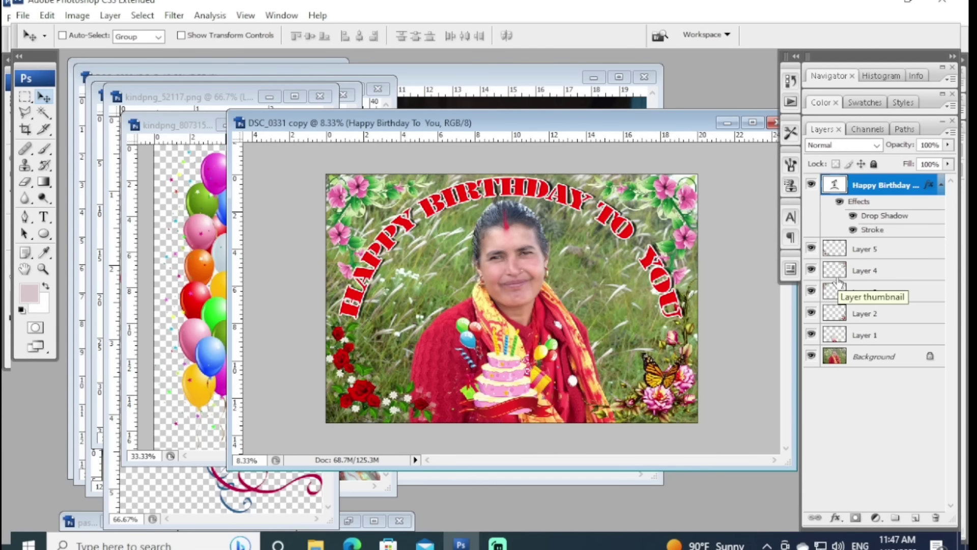
Step: Save a JPEG copy named 'happy birtthday toou' to the Desktop at quality 12
{"action": "mouse_move", "coordinate": [649, 126]}
{"action": "left_mouse_down"}
{"action": "mouse_move", "coordinate": [591, 125]}
{"action": "mouse_move", "coordinate": [588, 99]}
{"action": "left_mouse_up"}
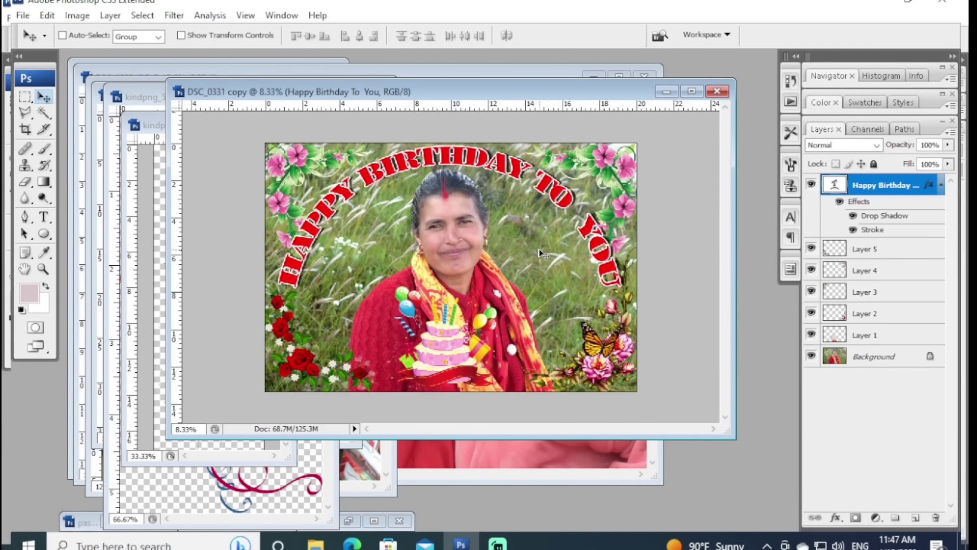
{"action": "key", "text": "ctrl+shift+s"}
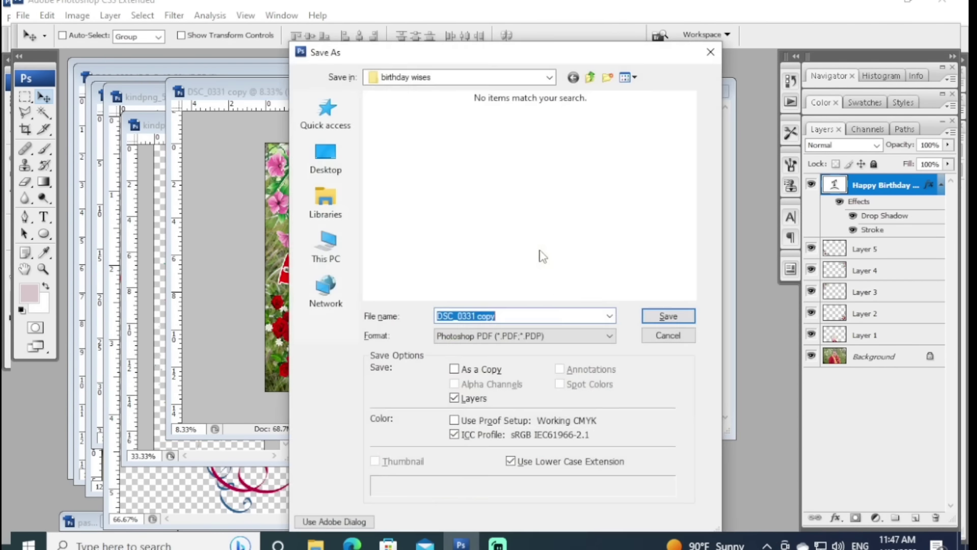
{"action": "left_click", "coordinate": [544, 337]}
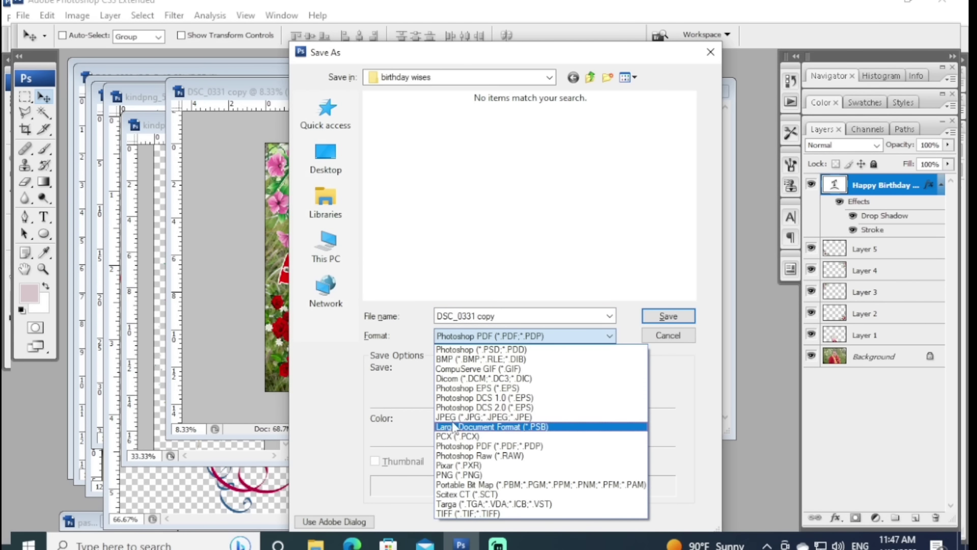
{"action": "left_click", "coordinate": [452, 418]}
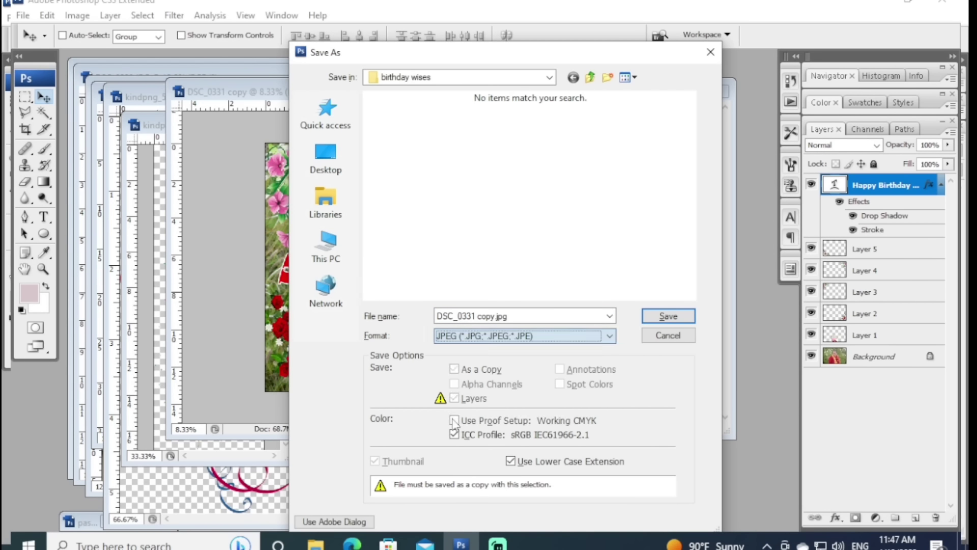
{"action": "left_click", "coordinate": [351, 162]}
{"action": "left_click", "coordinate": [527, 316]}
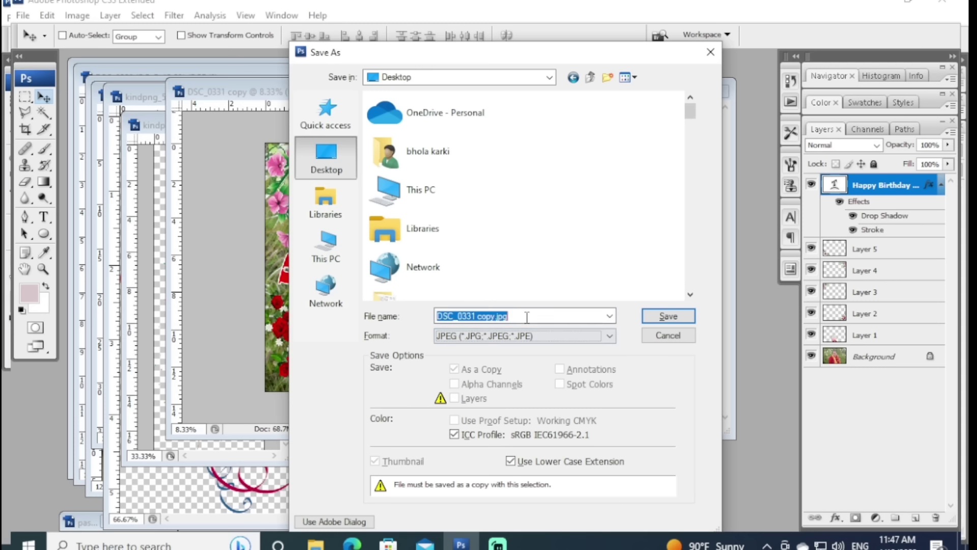
{"action": "key", "text": "BackSpace"}
{"action": "type", "text": "h"}
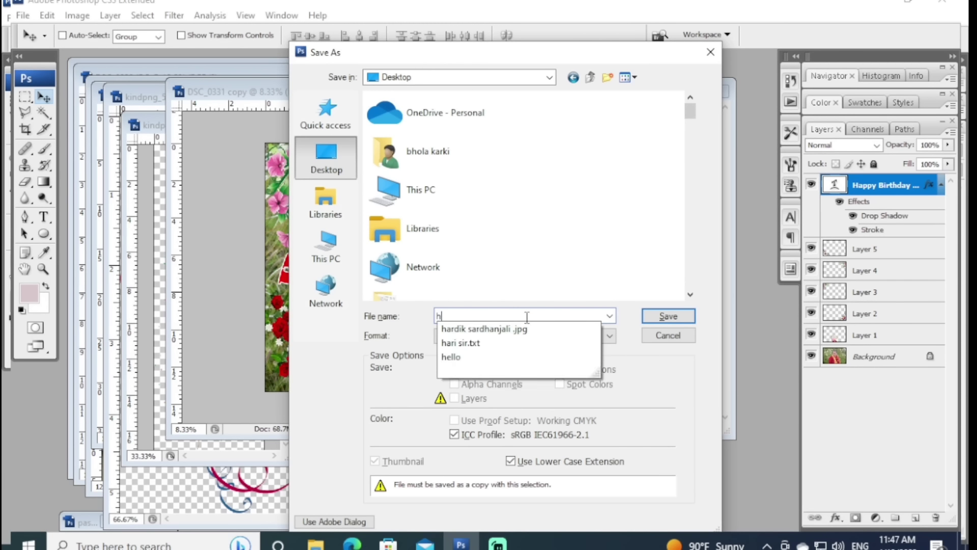
{"action": "type", "text": "appy bi"}
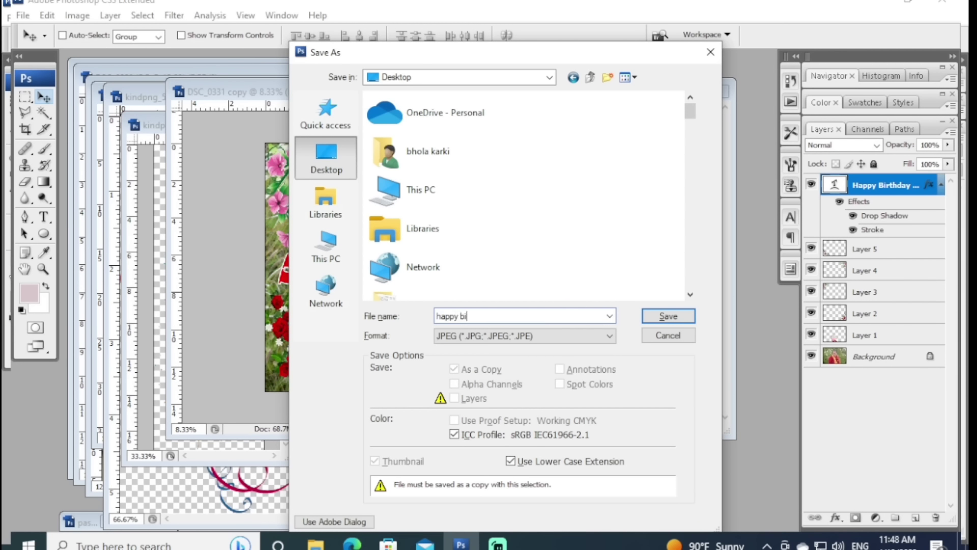
{"action": "type", "text": "rt"}
{"action": "type", "text": "thd"}
{"action": "type", "text": "ay to"}
{"action": "type", "text": "ou"}
{"action": "left_click", "coordinate": [667, 316]}
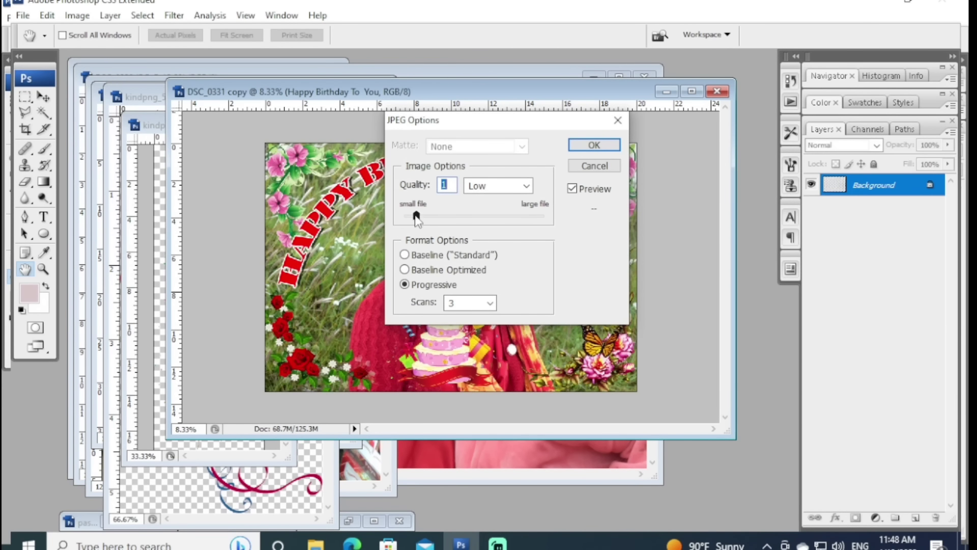
{"action": "left_click_drag", "start_coordinate": [416, 216], "coordinate": [560, 219]}
{"action": "left_click", "coordinate": [595, 145]}
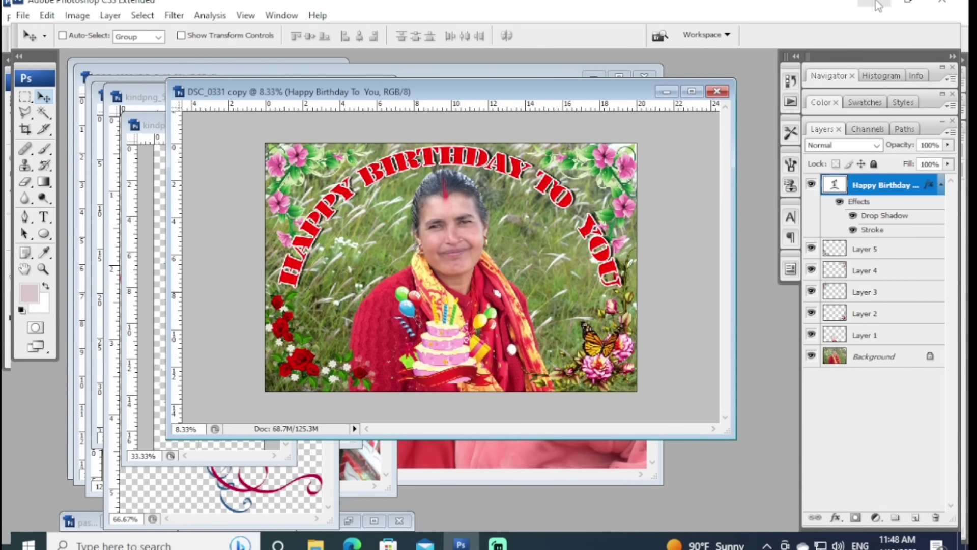
Step: Bring the DSC_0220.JPG mother-and-child photo to the front and start opening another file
{"action": "left_click", "coordinate": [498, 544]}
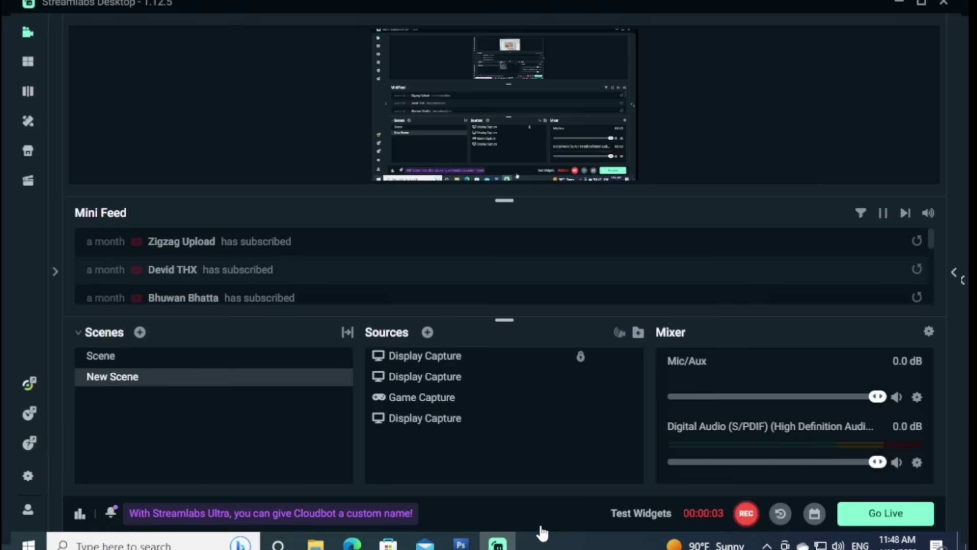
{"action": "left_click", "coordinate": [695, 479]}
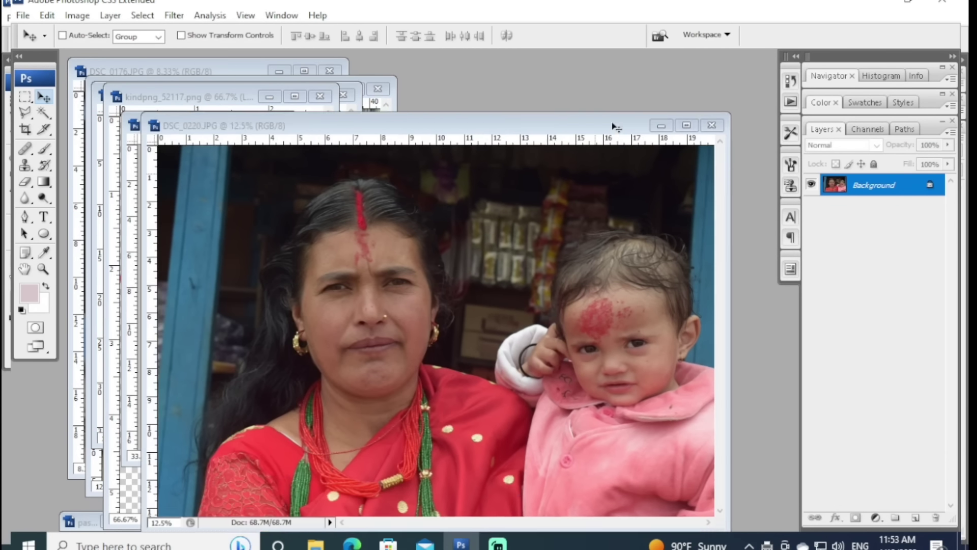
{"action": "left_click_drag", "start_coordinate": [616, 128], "coordinate": [625, 65]}
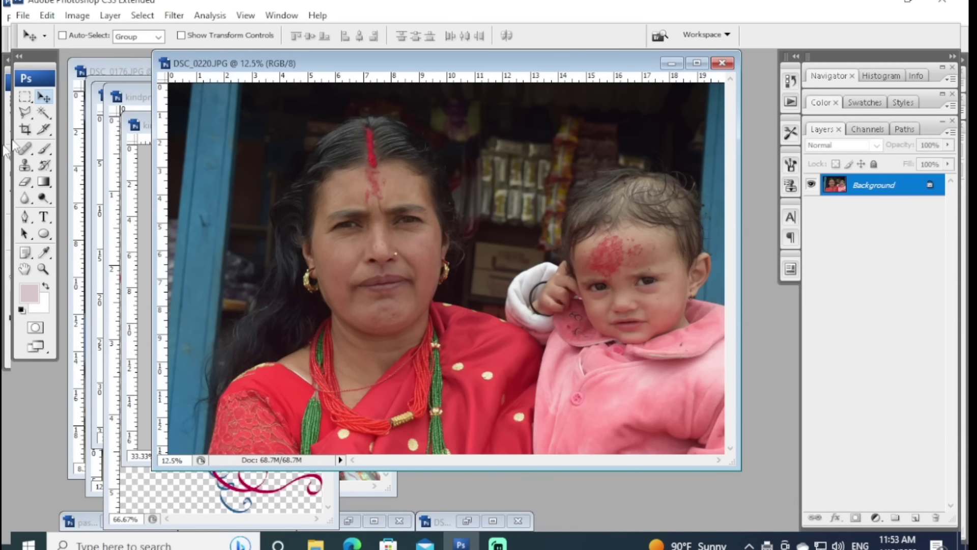
{"action": "left_click", "coordinate": [22, 16]}
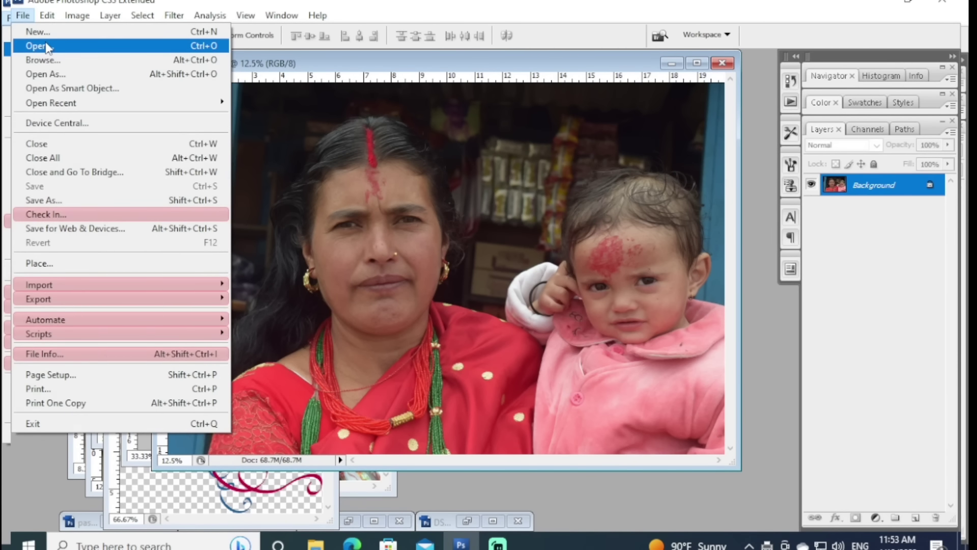
{"action": "left_click", "coordinate": [47, 47]}
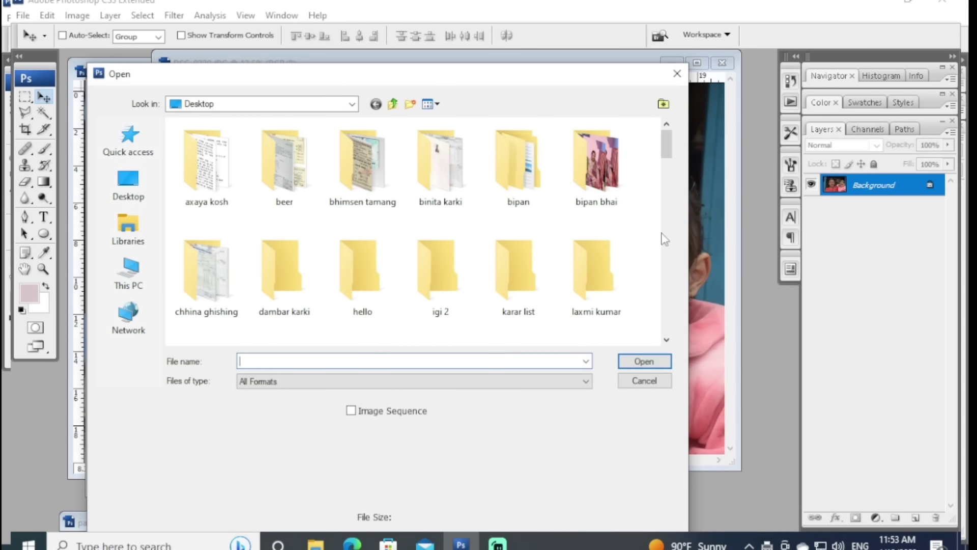
Step: Open the 003-17 heart frame from Local Disk (E:) > pramanpatra > birthday wises
{"action": "mouse_move", "coordinate": [667, 144]}
{"action": "left_mouse_down"}
{"action": "mouse_move", "coordinate": [673, 289]}
{"action": "mouse_move", "coordinate": [673, 252]}
{"action": "left_mouse_up"}
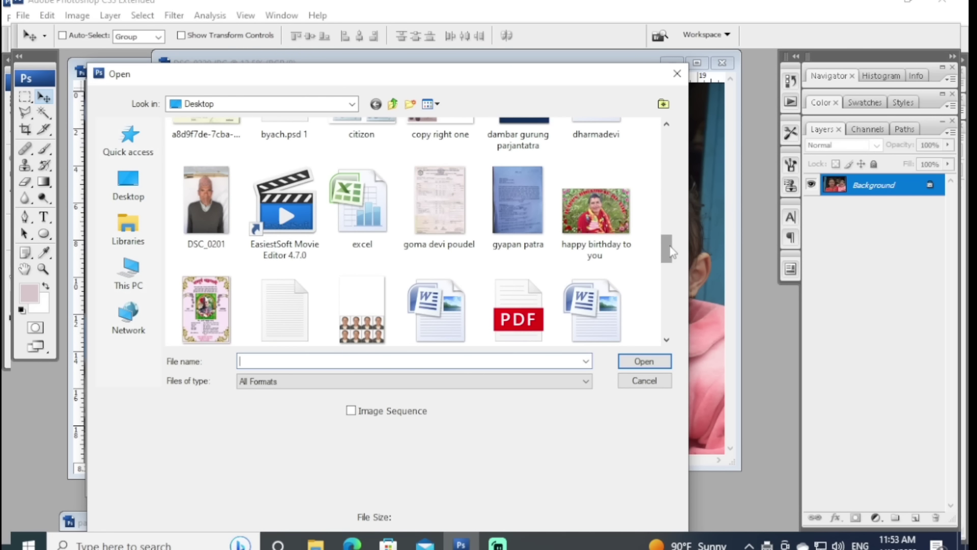
{"action": "left_click", "coordinate": [135, 197]}
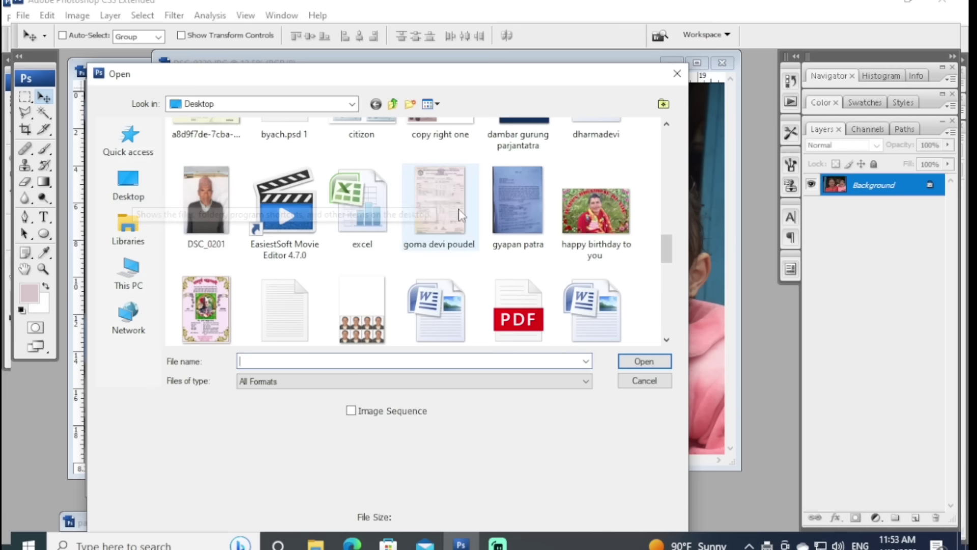
{"action": "left_click_drag", "start_coordinate": [667, 250], "coordinate": [669, 231]}
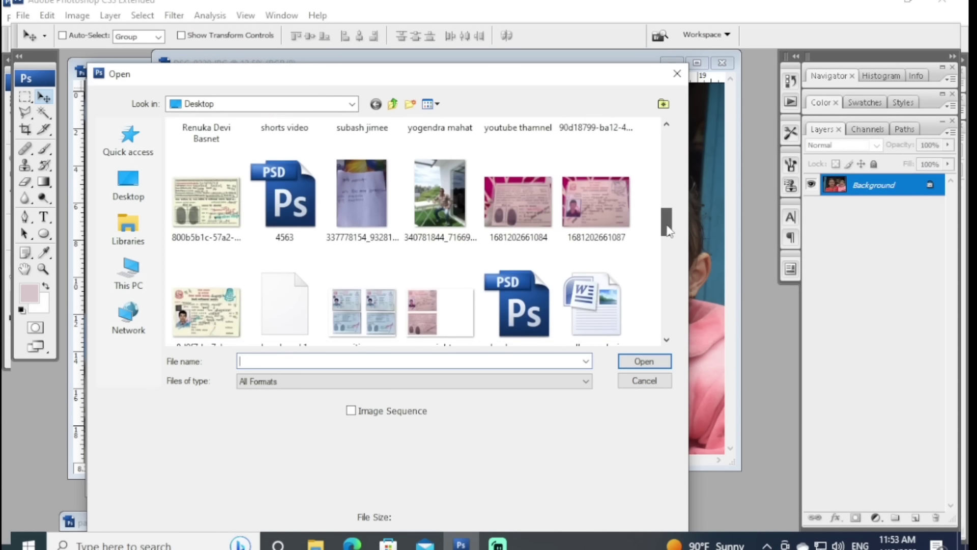
{"action": "left_click", "coordinate": [129, 270]}
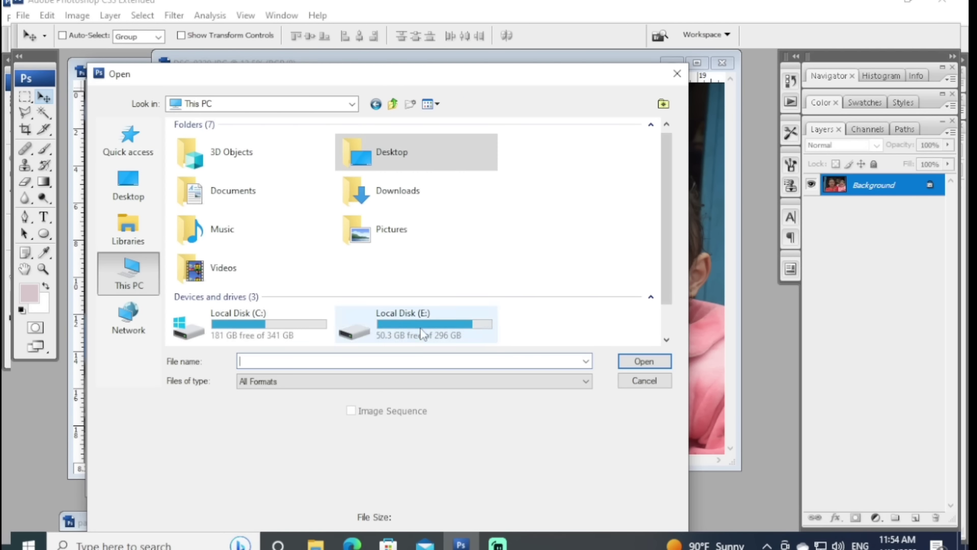
{"action": "double_click", "coordinate": [404, 329]}
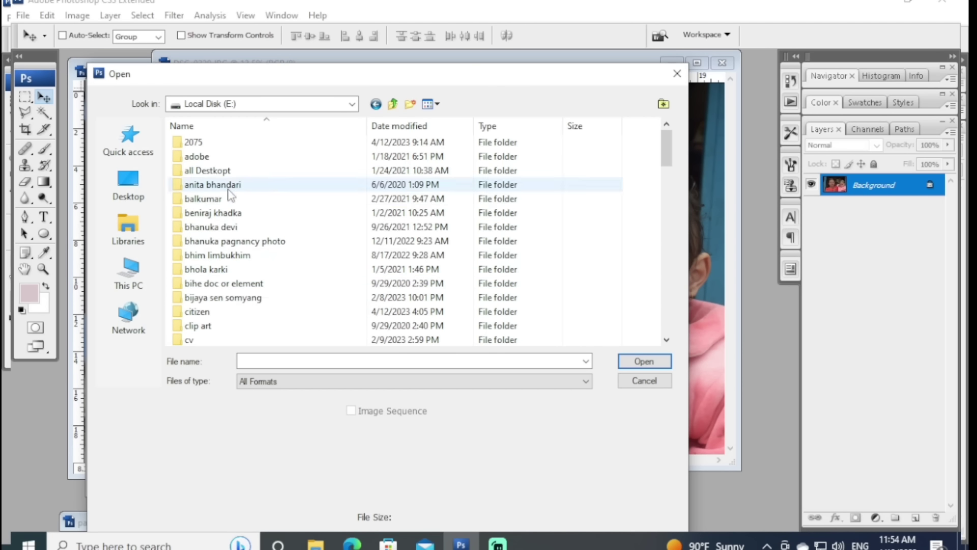
{"action": "scroll", "coordinate": [232, 244], "scroll_direction": "down", "scroll_amount": 15}
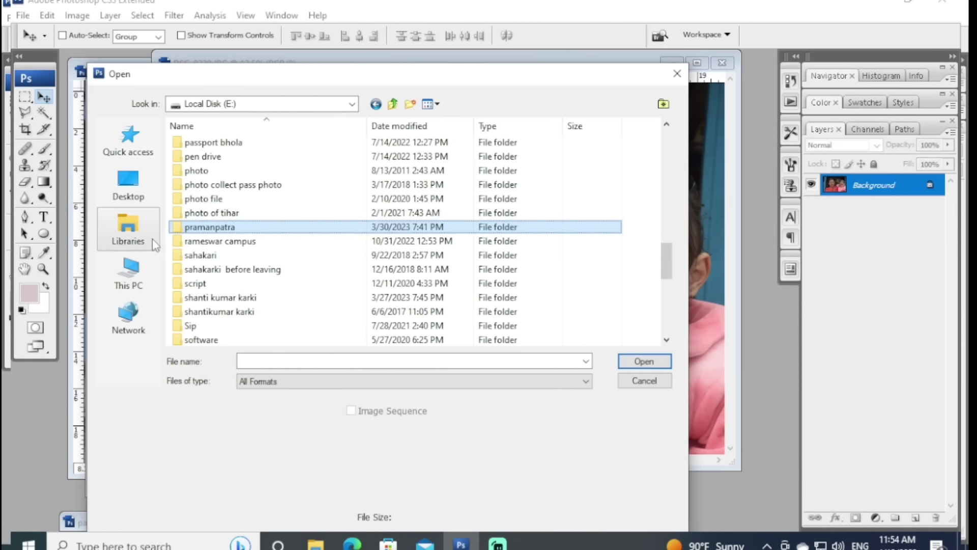
{"action": "double_click", "coordinate": [222, 231]}
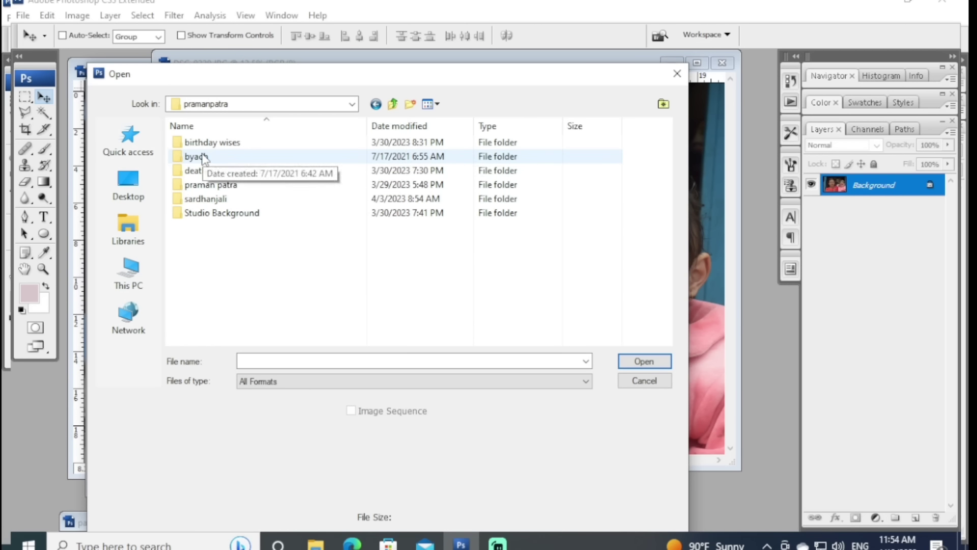
{"action": "double_click", "coordinate": [212, 142]}
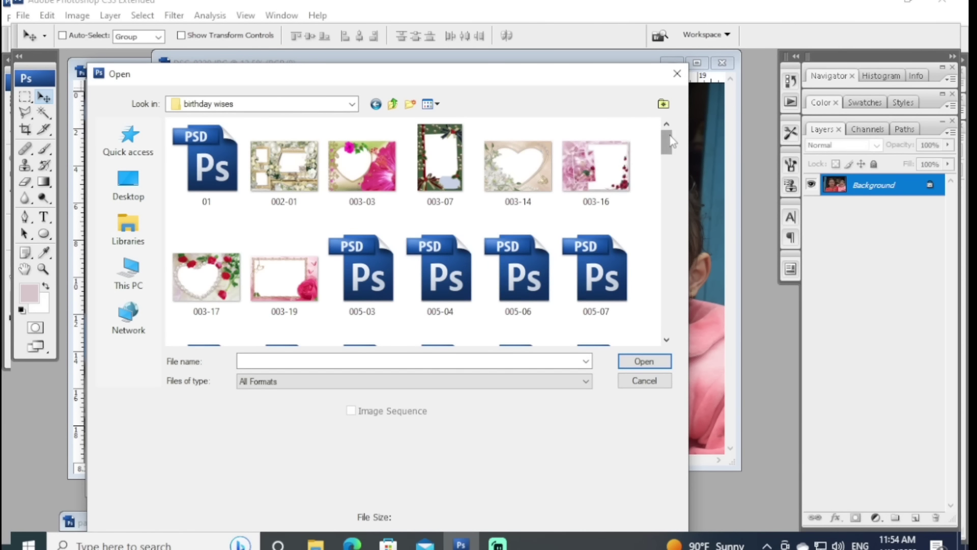
{"action": "left_click_drag", "start_coordinate": [667, 143], "coordinate": [670, 153]}
{"action": "left_click", "coordinate": [206, 278]}
{"action": "left_click", "coordinate": [644, 361]}
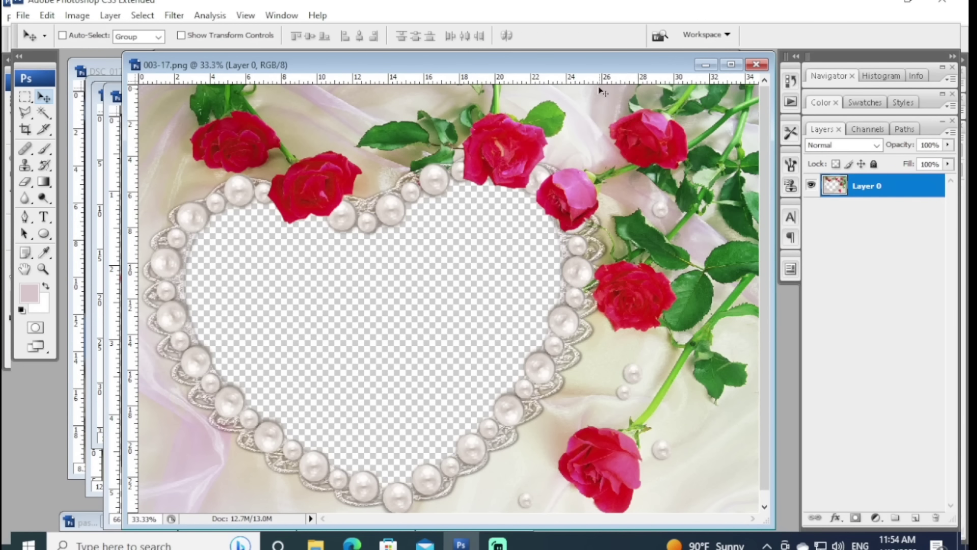
Step: Copy the heart frame into DSC_0220 as Layer 1, scaled to cover the whole photo
{"action": "mouse_move", "coordinate": [582, 68]}
{"action": "left_mouse_down"}
{"action": "mouse_move", "coordinate": [680, 334]}
{"action": "mouse_move", "coordinate": [725, 245]}
{"action": "left_mouse_up"}
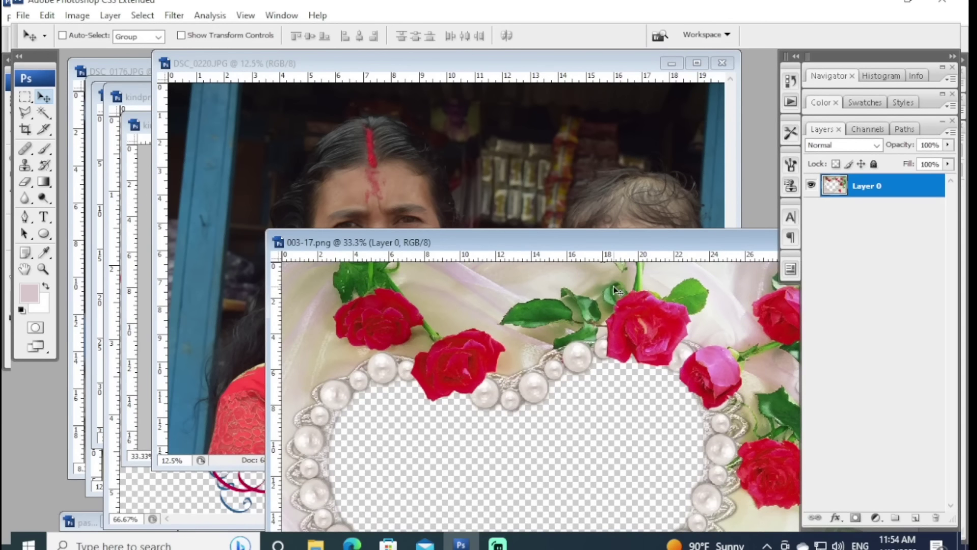
{"action": "mouse_move", "coordinate": [560, 356]}
{"action": "left_mouse_down"}
{"action": "mouse_move", "coordinate": [420, 193]}
{"action": "mouse_move", "coordinate": [292, 105]}
{"action": "left_mouse_up"}
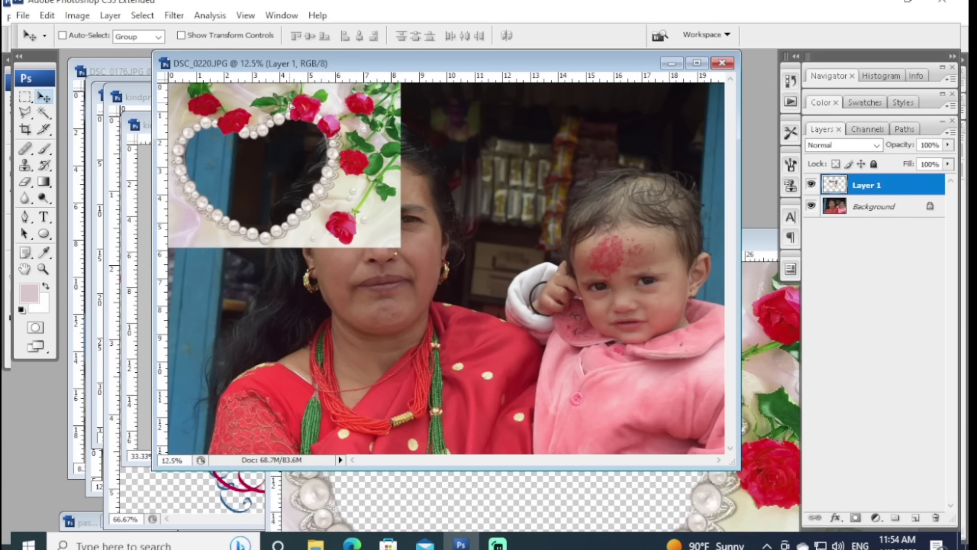
{"action": "key", "text": "ctrl+t"}
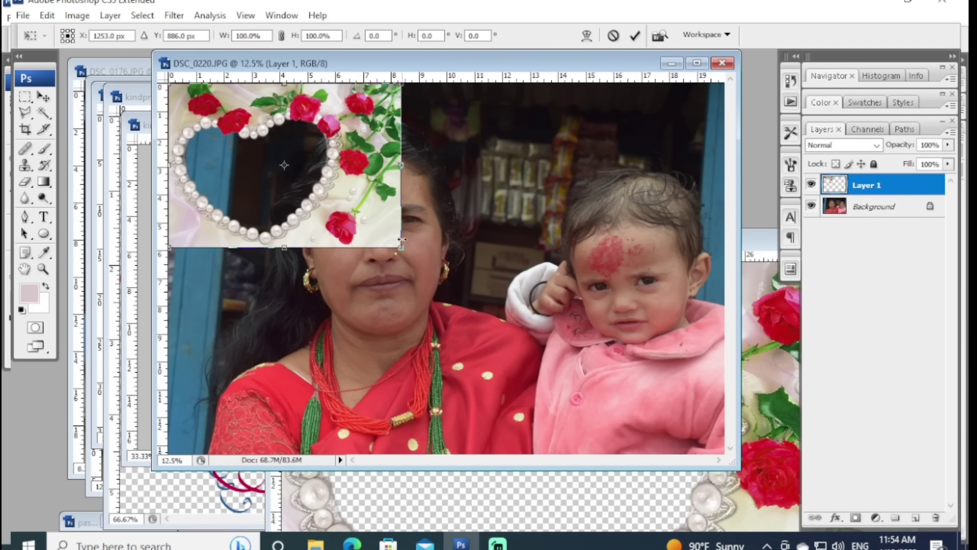
{"action": "mouse_move", "coordinate": [402, 240]}
{"action": "left_mouse_down"}
{"action": "mouse_move", "coordinate": [747, 470]}
{"action": "mouse_move", "coordinate": [729, 462]}
{"action": "left_mouse_up"}
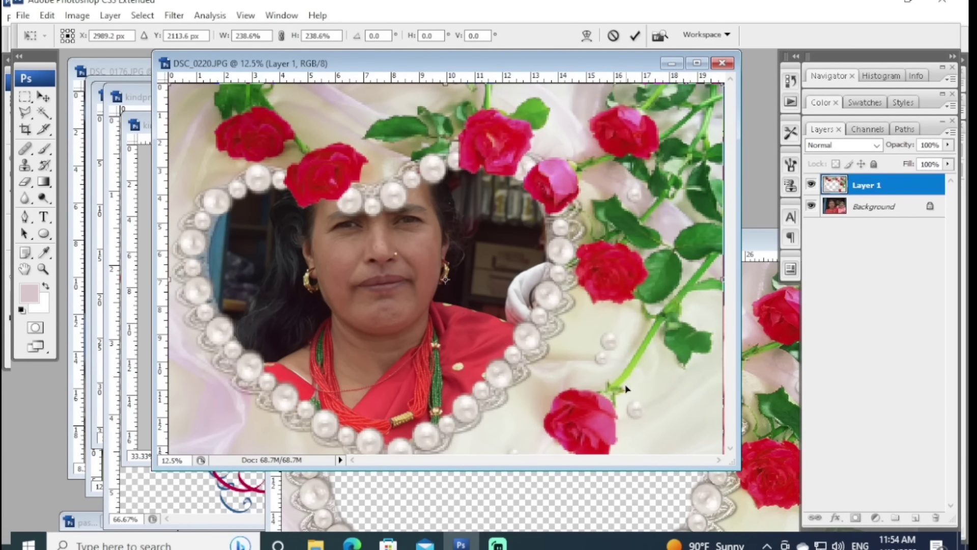
{"action": "left_click_drag", "start_coordinate": [626, 389], "coordinate": [617, 382]}
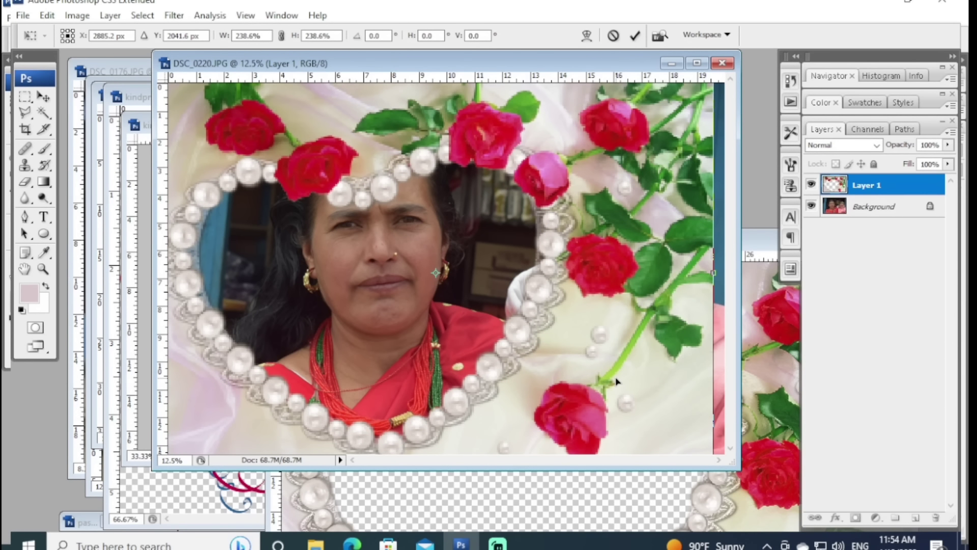
{"action": "left_click_drag", "start_coordinate": [713, 275], "coordinate": [722, 276]}
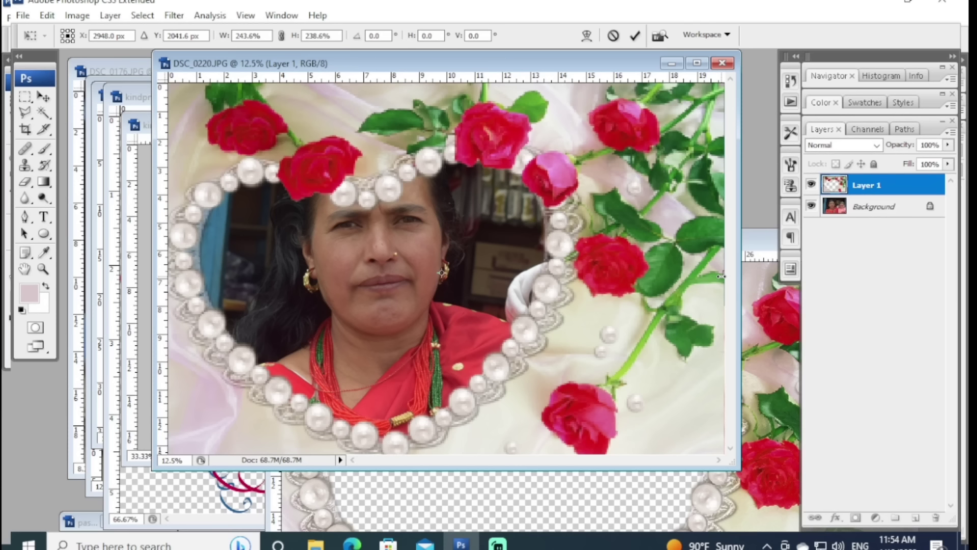
{"action": "key", "text": "Return"}
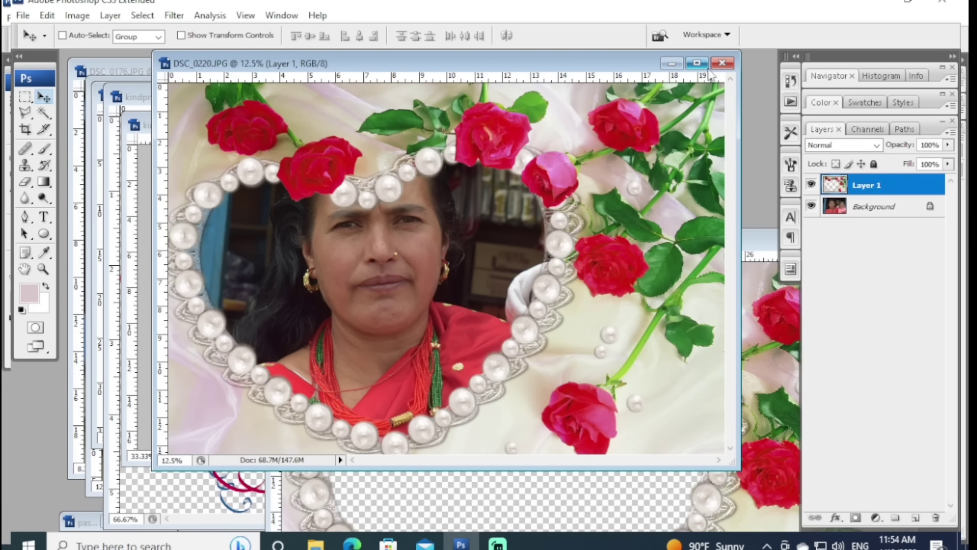
Step: Duplicate the Background layer and select the Background copy
{"action": "left_click", "coordinate": [834, 210]}
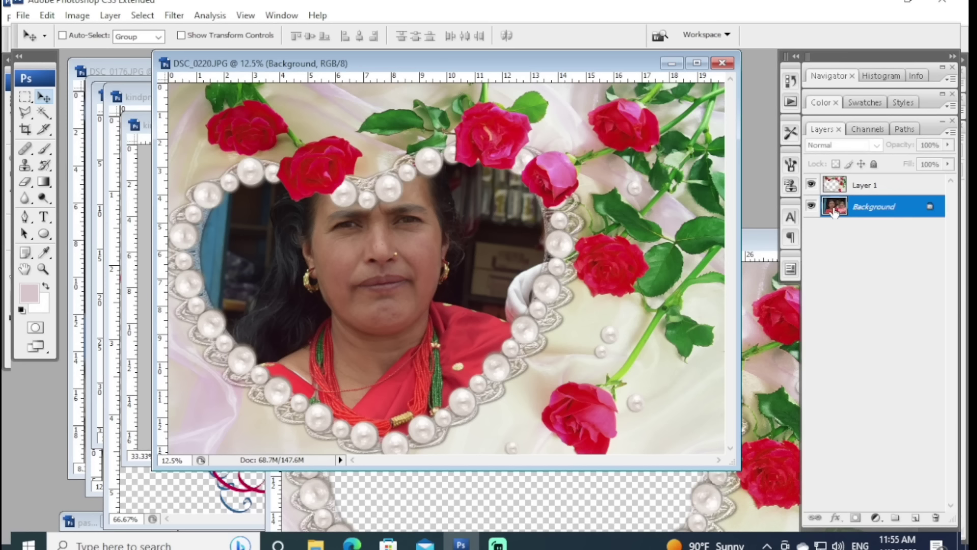
{"action": "key", "text": "ctrl+j"}
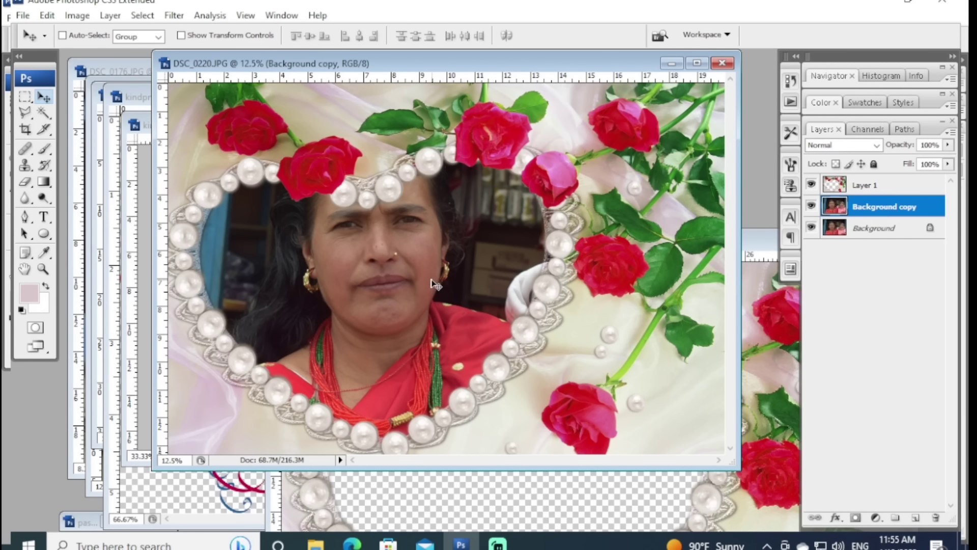
{"action": "right_click", "coordinate": [423, 263]}
{"action": "left_click", "coordinate": [464, 275]}
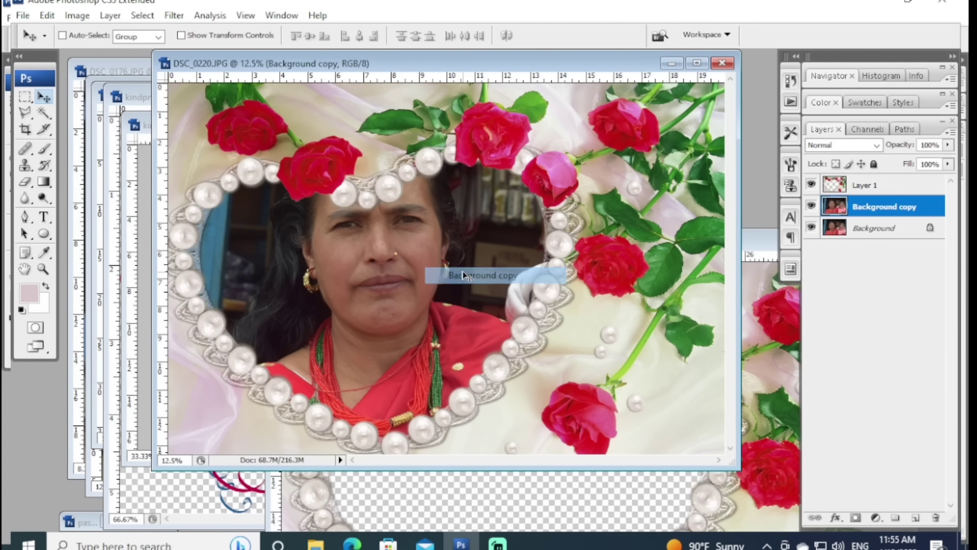
Step: Scale the Background copy to about 65% and position mother and child inside the heart
{"action": "left_click", "coordinate": [697, 63]}
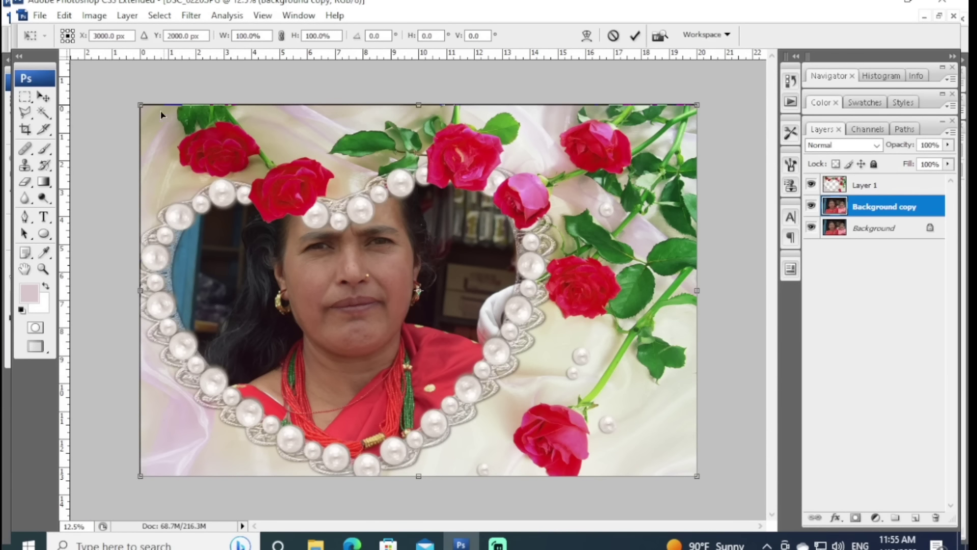
{"action": "mouse_move", "coordinate": [135, 103]}
{"action": "left_mouse_down"}
{"action": "mouse_move", "coordinate": [142, 153]}
{"action": "mouse_move", "coordinate": [178, 151]}
{"action": "left_mouse_up"}
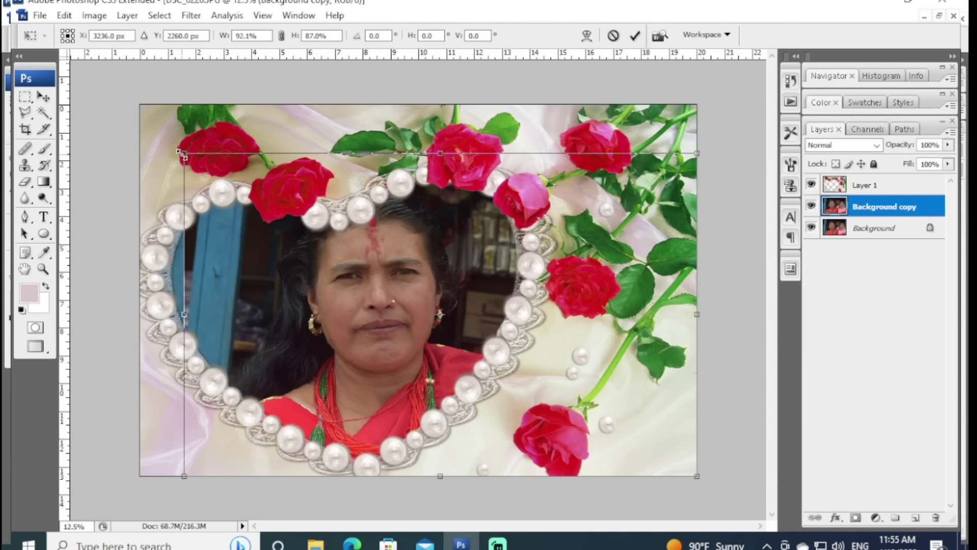
{"action": "key", "text": "Escape"}
{"action": "key", "text": "ctrl+t"}
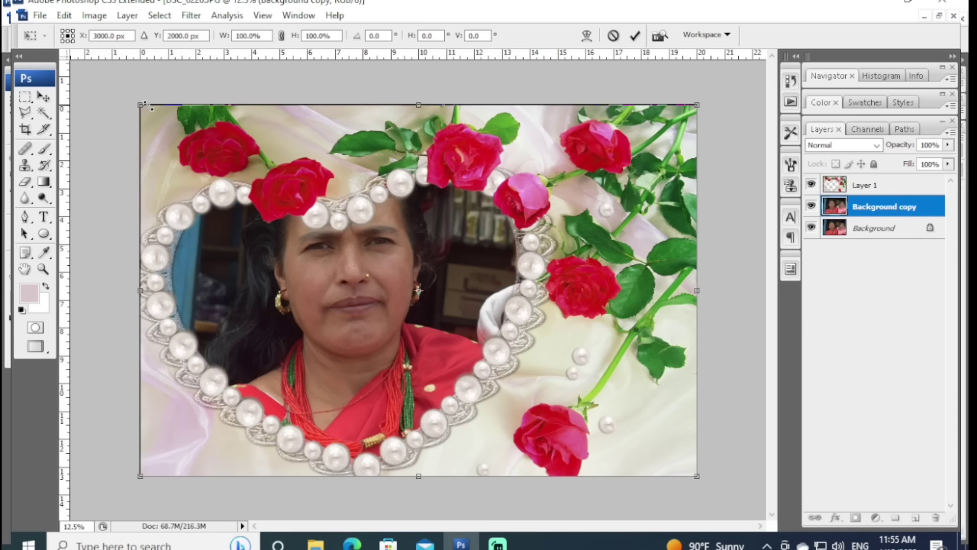
{"action": "left_click_drag", "start_coordinate": [146, 105], "coordinate": [218, 160]}
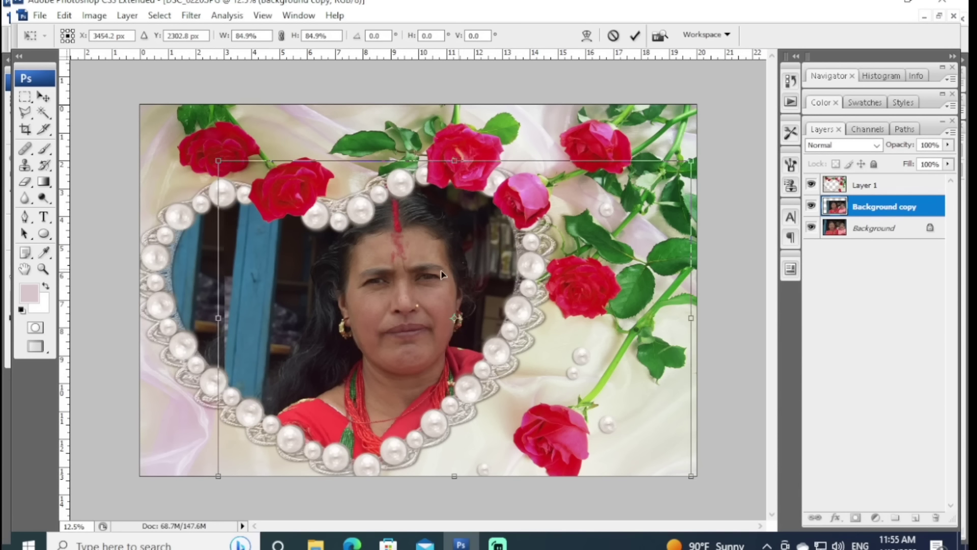
{"action": "left_click_drag", "start_coordinate": [441, 275], "coordinate": [379, 275]}
{"action": "left_click_drag", "start_coordinate": [640, 477], "coordinate": [560, 425]}
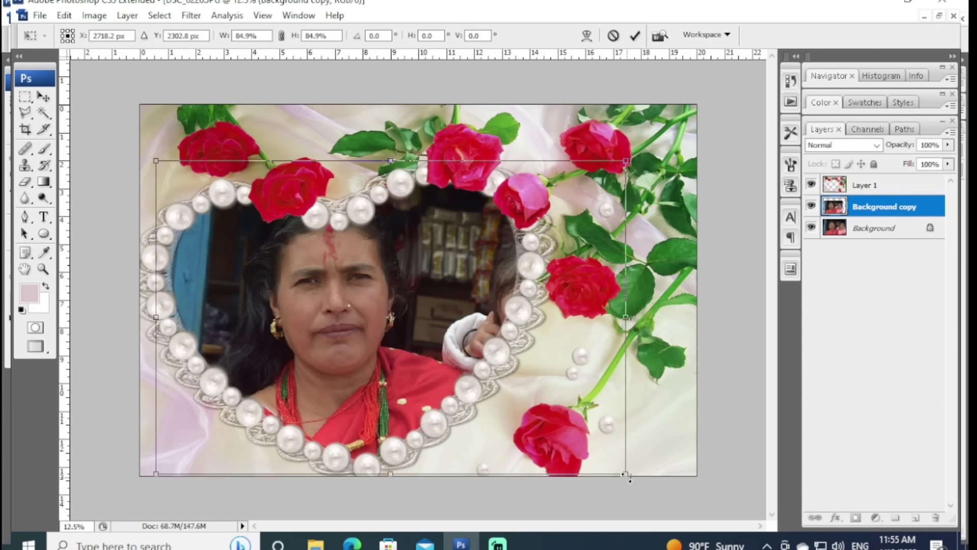
{"action": "left_click_drag", "start_coordinate": [427, 324], "coordinate": [433, 338]}
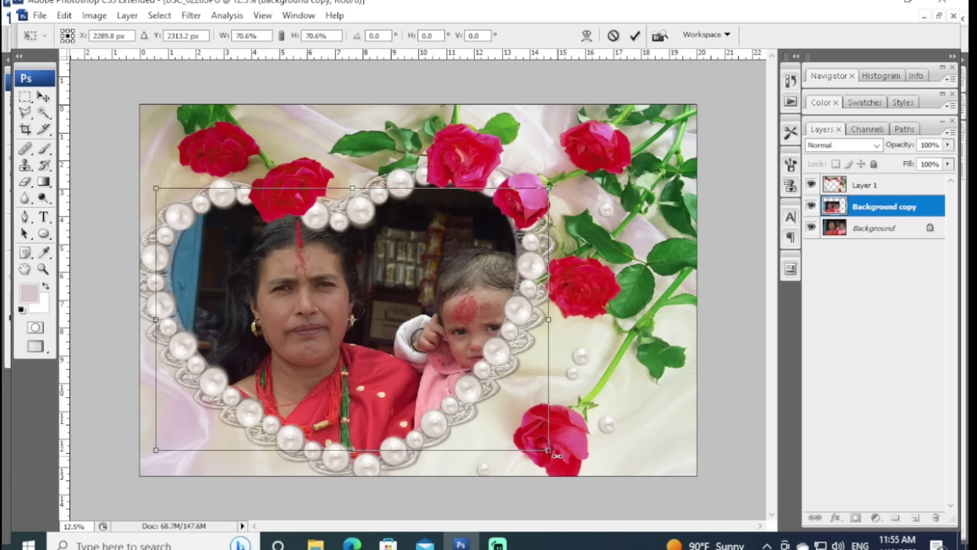
{"action": "mouse_move", "coordinate": [549, 450]}
{"action": "left_mouse_down"}
{"action": "mouse_move", "coordinate": [495, 436]}
{"action": "mouse_move", "coordinate": [511, 449]}
{"action": "left_mouse_up"}
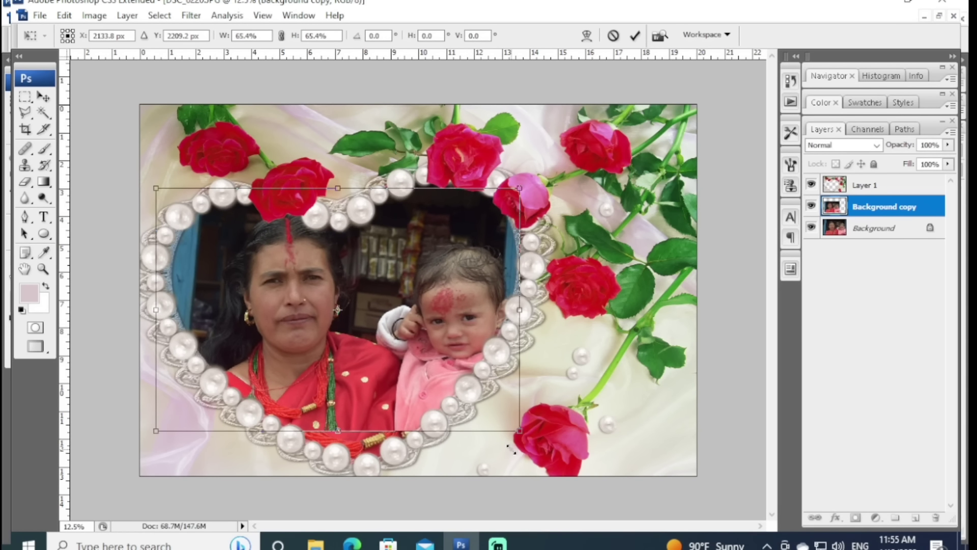
{"action": "key", "text": "Return"}
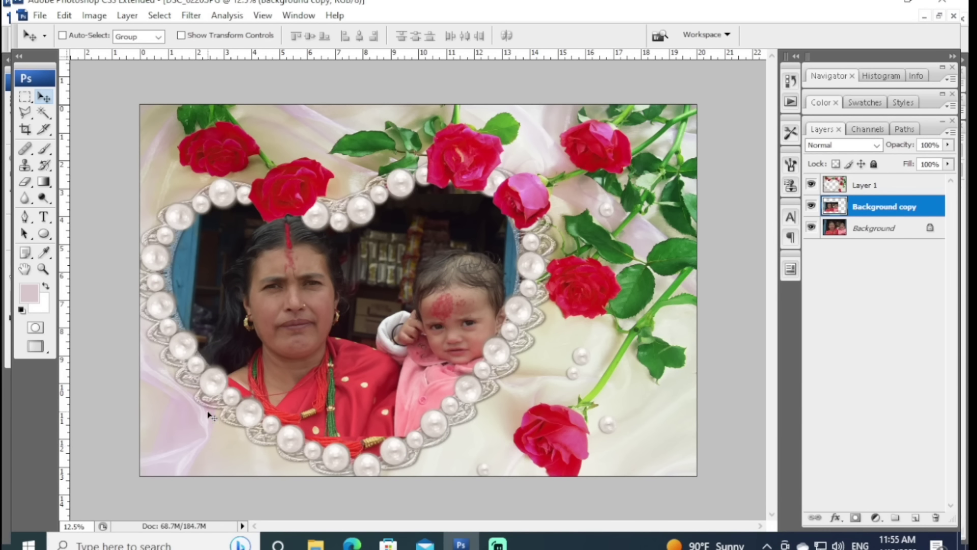
Step: Paint red between the lower necklace pearls with a 200-px brush
{"action": "left_click", "coordinate": [45, 148]}
{"action": "left_click", "coordinate": [29, 293]}
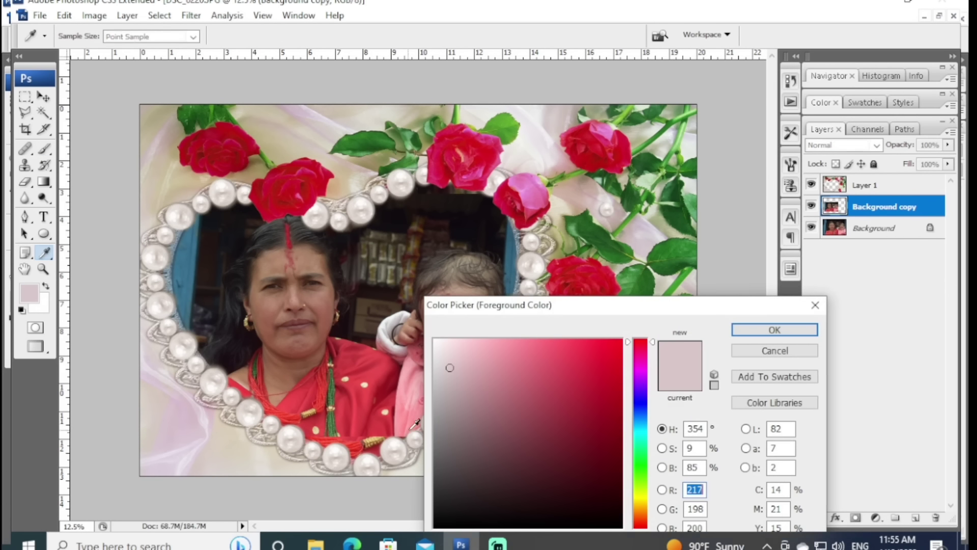
{"action": "left_click", "coordinate": [379, 416]}
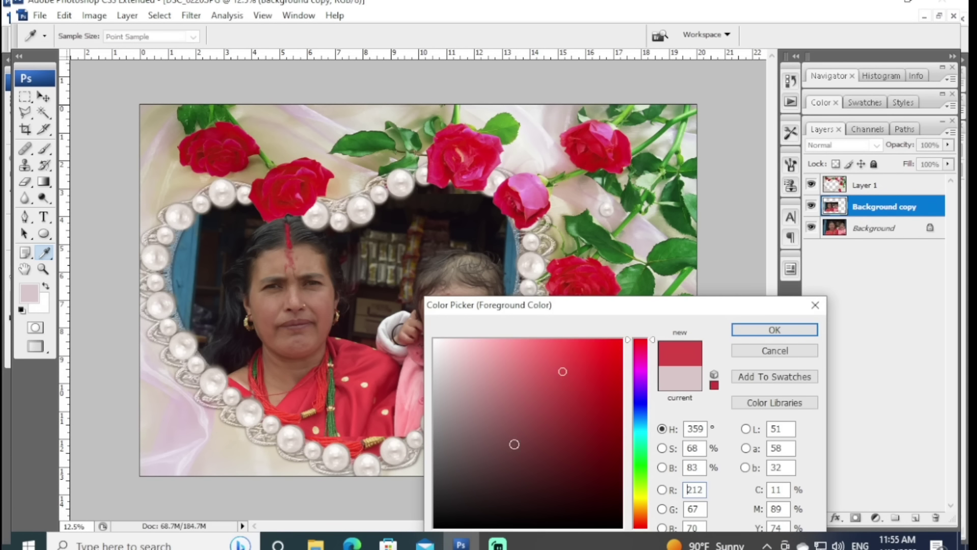
{"action": "left_click", "coordinate": [775, 329]}
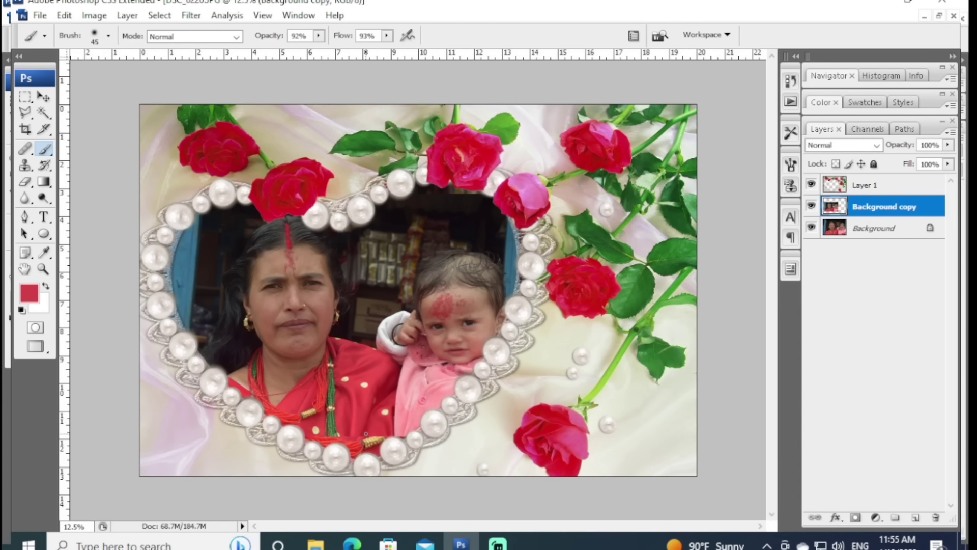
{"action": "key", "text": "bracketright"}
{"action": "key", "text": "bracketright"}
{"action": "key", "text": "bracketright"}
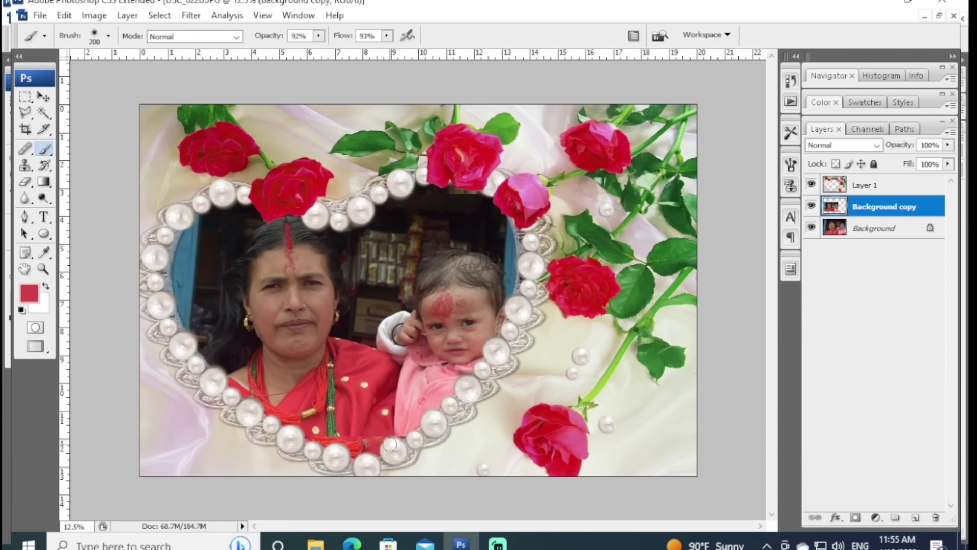
{"action": "mouse_move", "coordinate": [365, 447]}
{"action": "left_mouse_down"}
{"action": "mouse_move", "coordinate": [325, 445]}
{"action": "mouse_move", "coordinate": [420, 456]}
{"action": "mouse_move", "coordinate": [465, 404]}
{"action": "left_mouse_up"}
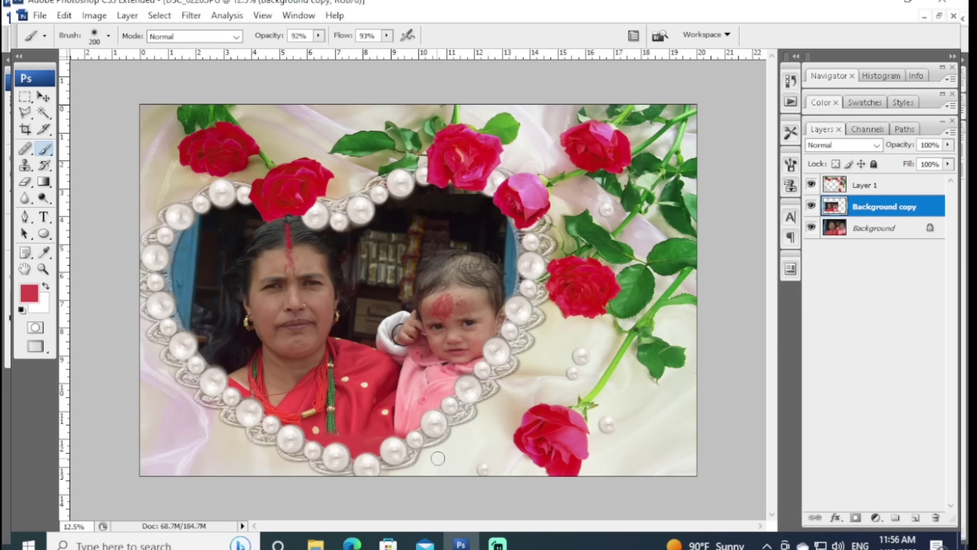
Step: Paint over the blue doorway edge along the heart's right side in near-black
{"action": "left_click", "coordinate": [29, 293]}
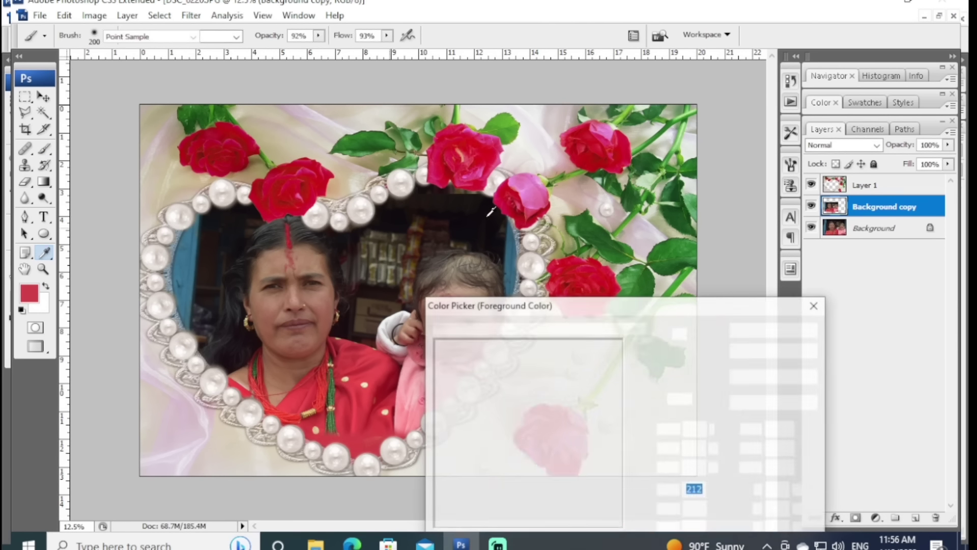
{"action": "left_click", "coordinate": [484, 206]}
{"action": "left_click", "coordinate": [774, 330]}
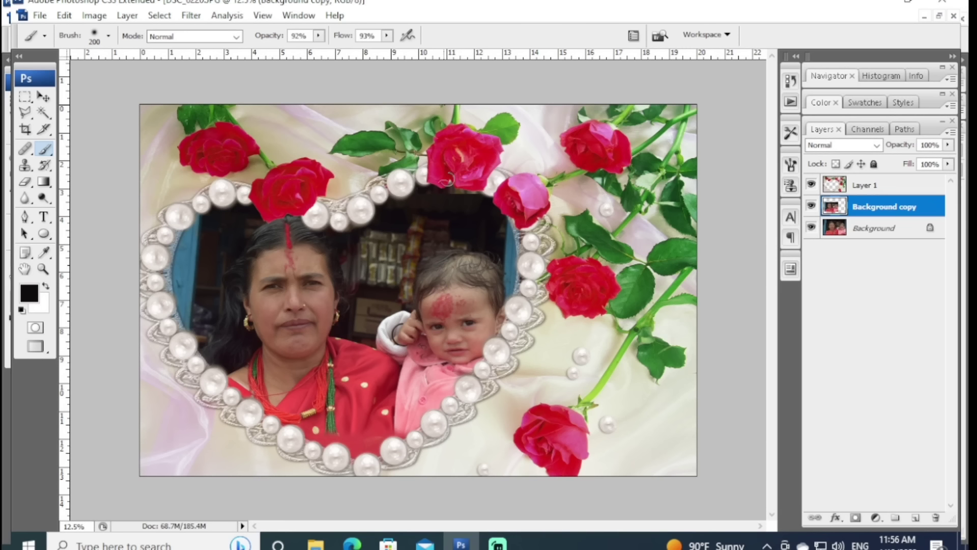
{"action": "left_click_drag", "start_coordinate": [439, 193], "coordinate": [490, 190]}
{"action": "mouse_move", "coordinate": [426, 184]}
{"action": "left_mouse_down"}
{"action": "mouse_move", "coordinate": [509, 258]}
{"action": "mouse_move", "coordinate": [524, 332]}
{"action": "left_mouse_up"}
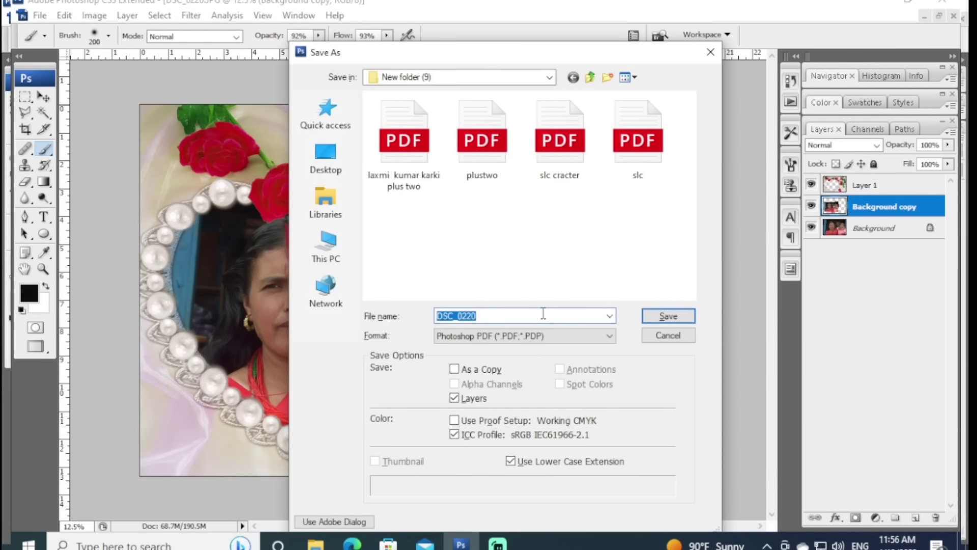
{"action": "left_click", "coordinate": [712, 53]}
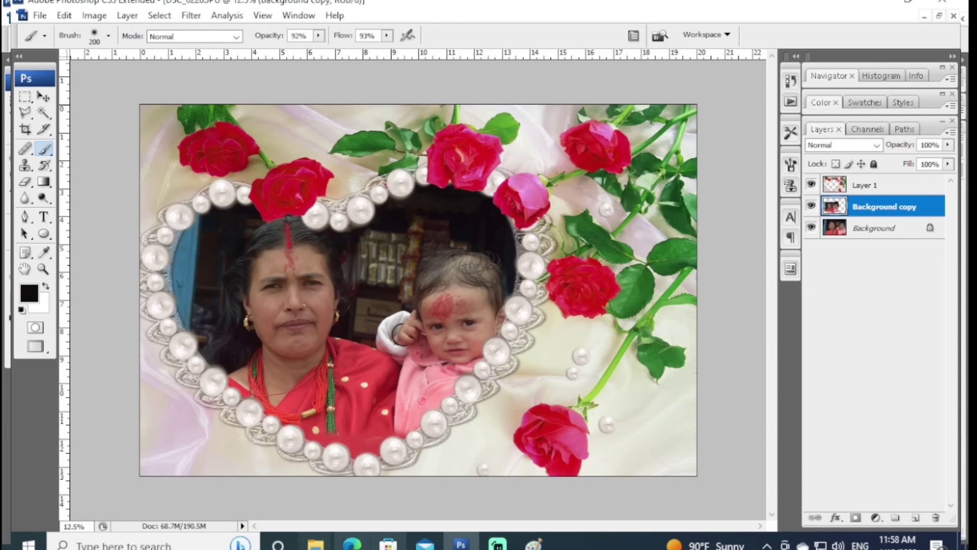
Step: Switch to the scanned page open in Microsoft Paint
{"action": "left_click", "coordinate": [908, 2]}
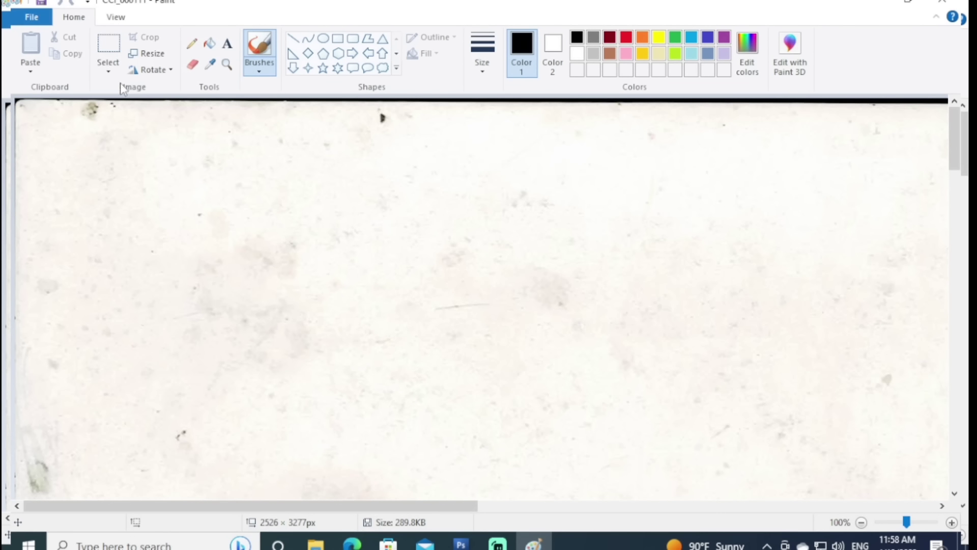
Step: Save the Paint scan to the Desktop as JPEG picture 'one photo'
{"action": "left_click", "coordinate": [32, 17]}
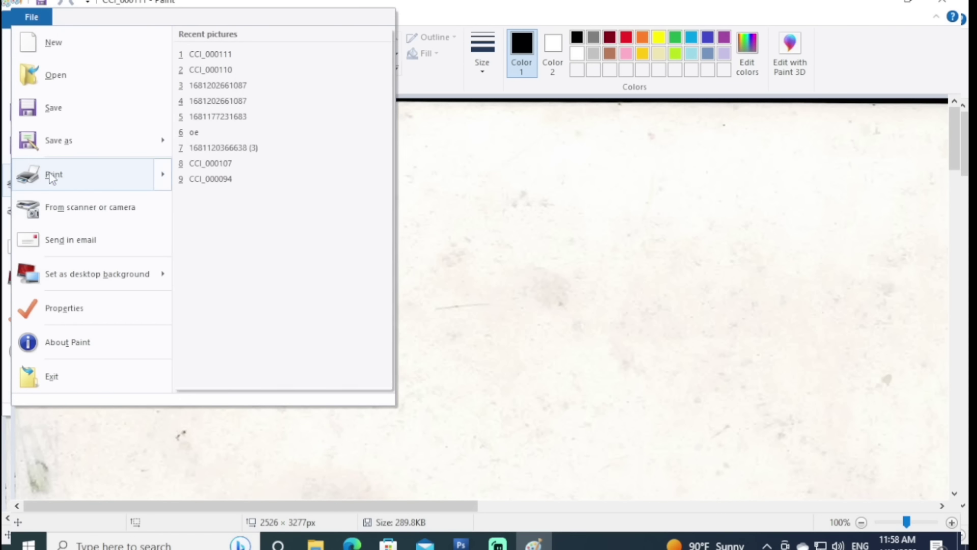
{"action": "mouse_move", "coordinate": [58, 140]}
{"action": "left_click", "coordinate": [205, 113]}
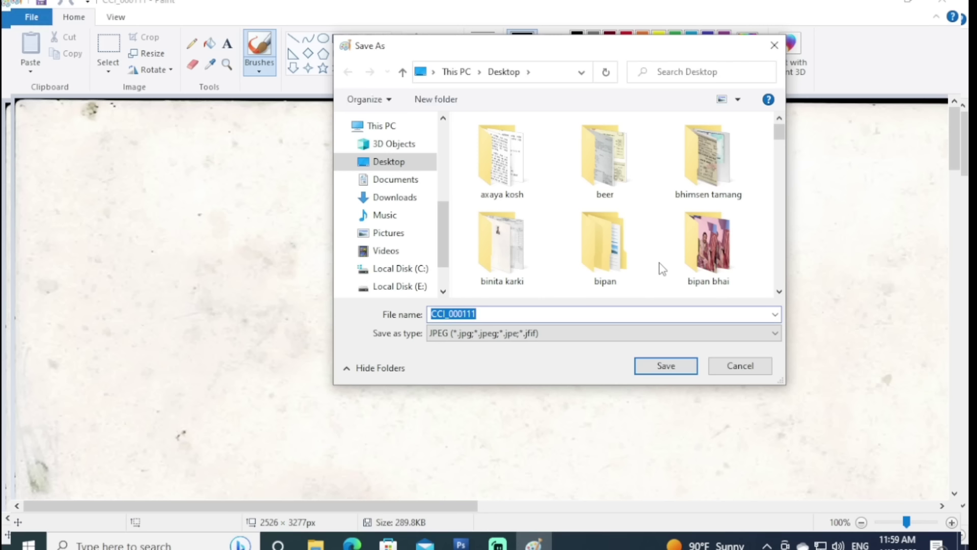
{"action": "left_click", "coordinate": [385, 162]}
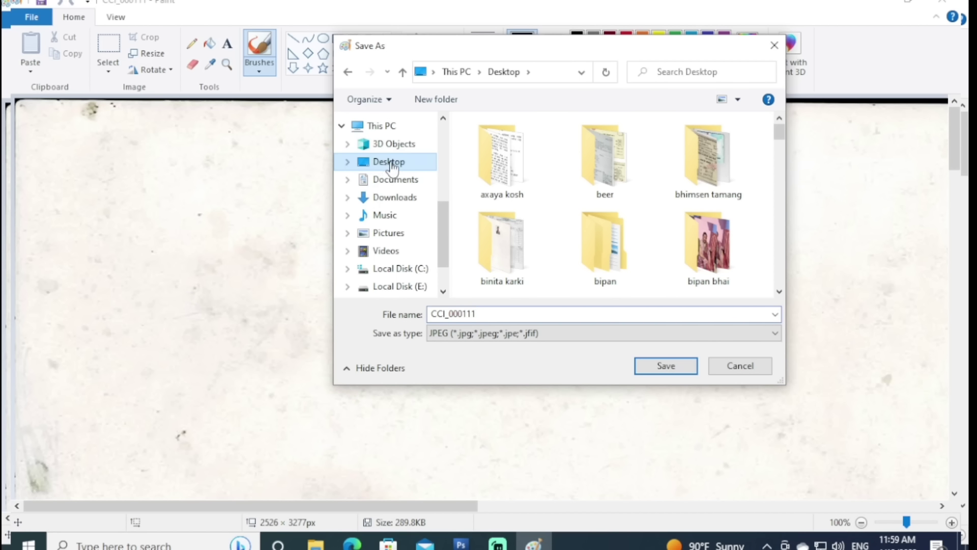
{"action": "left_click", "coordinate": [494, 313]}
{"action": "key", "text": "BackSpace"}
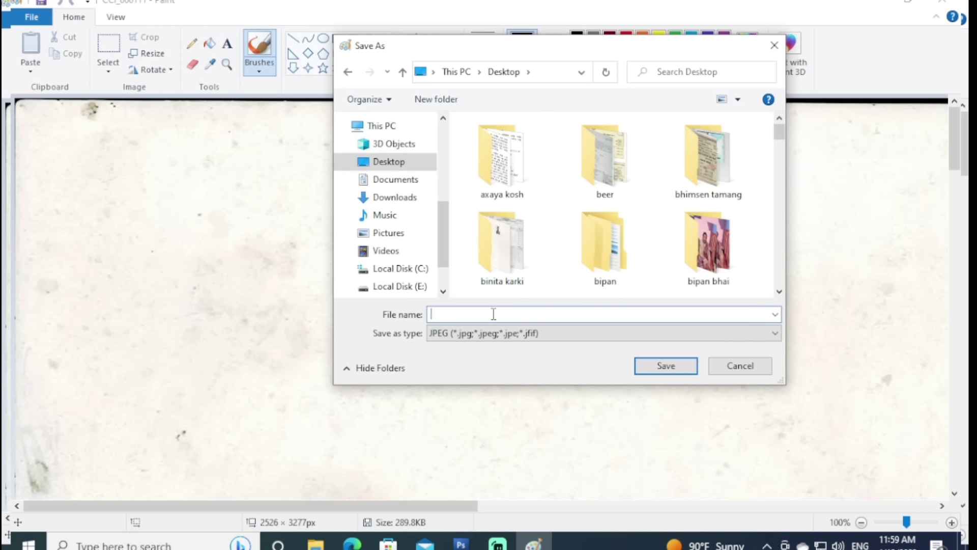
{"action": "type", "text": "one "}
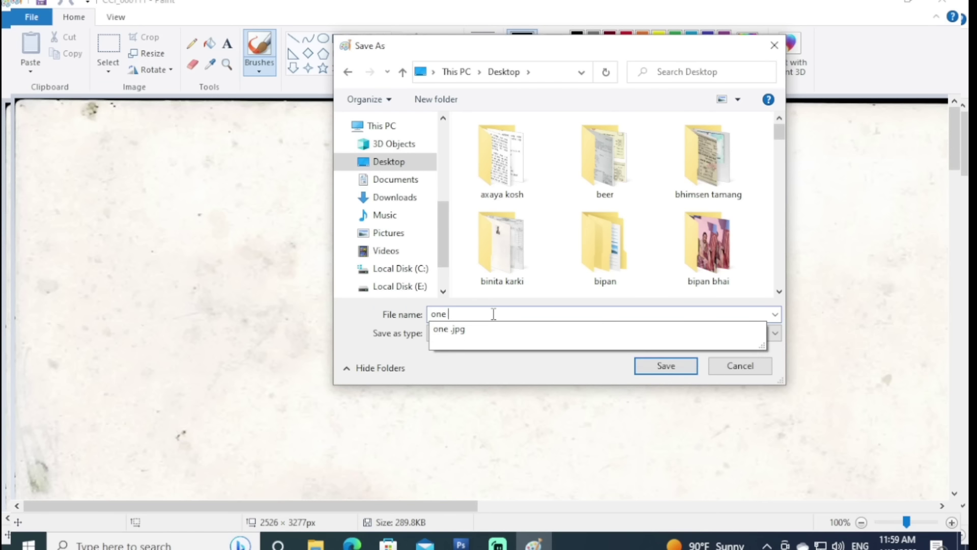
{"action": "type", "text": "photo"}
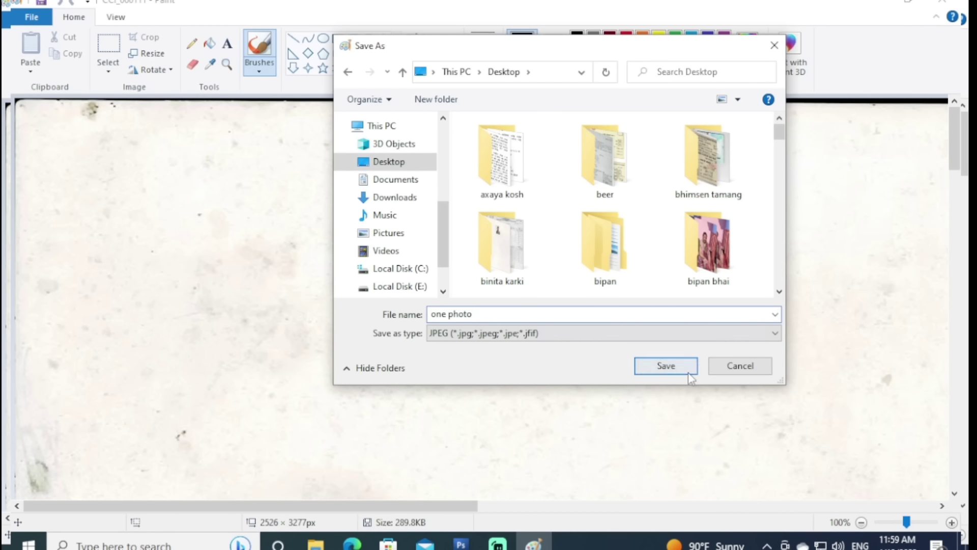
{"action": "left_click", "coordinate": [685, 370]}
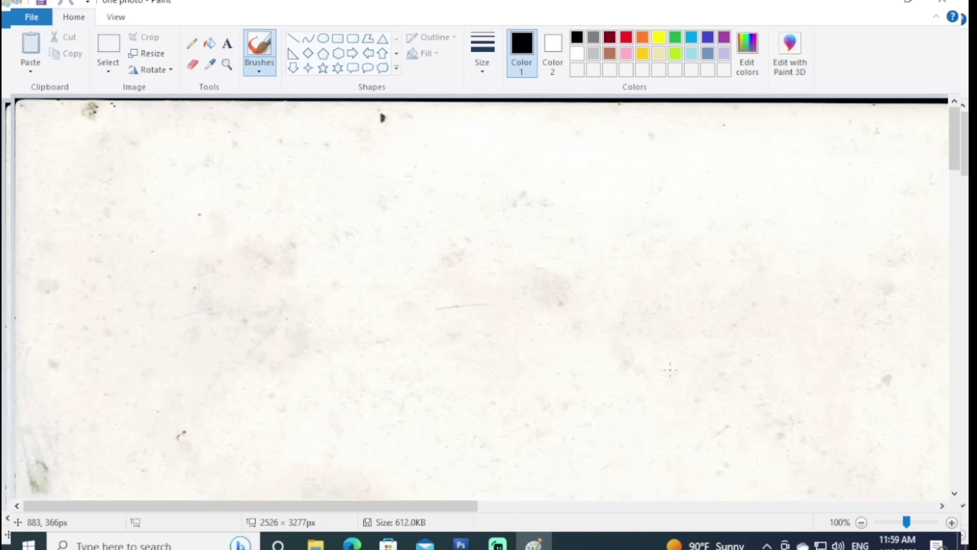
Step: Minimize Paint, the covering window and the Downloads window to reveal the desktop
{"action": "left_click", "coordinate": [876, 3]}
{"action": "left_click", "coordinate": [899, 2]}
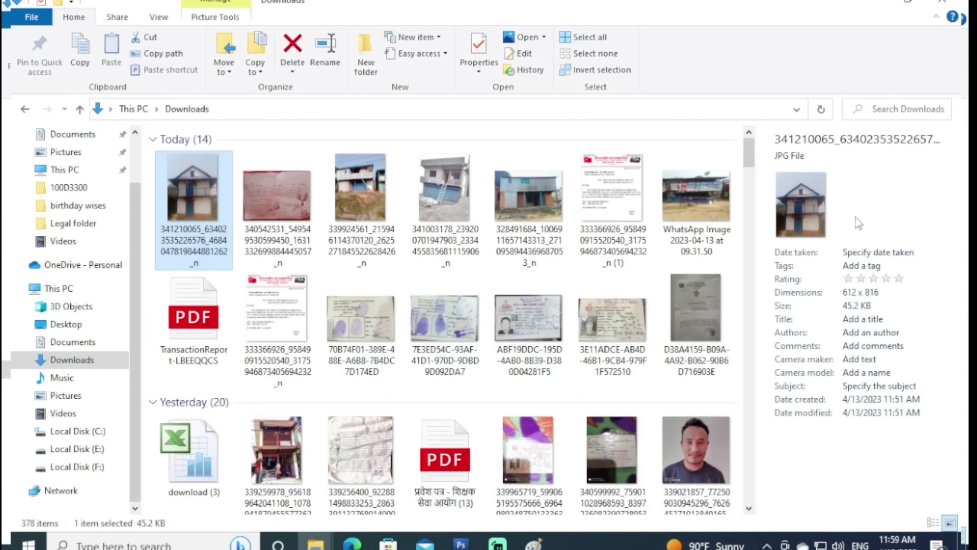
{"action": "left_click", "coordinate": [877, 3]}
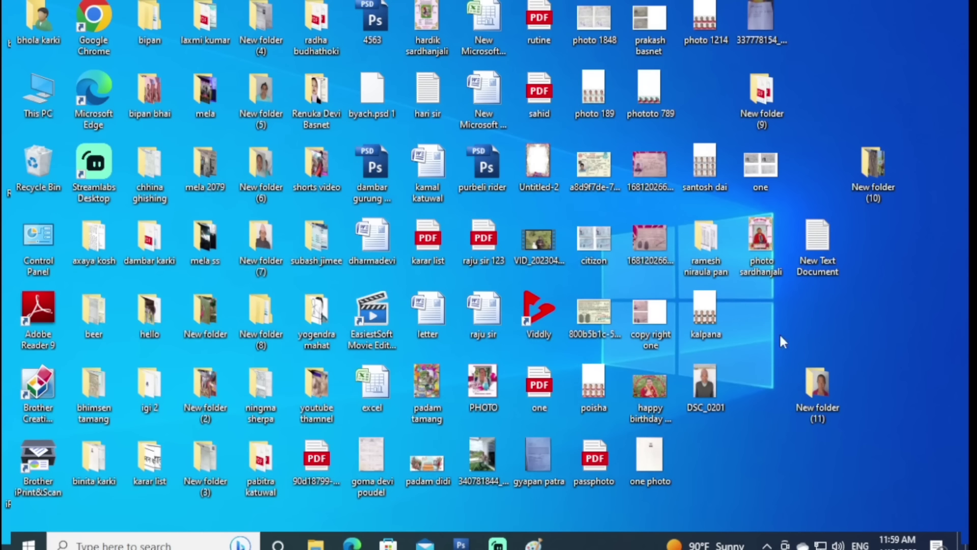
Step: Refresh the desktop and drag the 'one photo' file into Photoshop
{"action": "right_click", "coordinate": [765, 324]}
{"action": "left_click", "coordinate": [647, 368]}
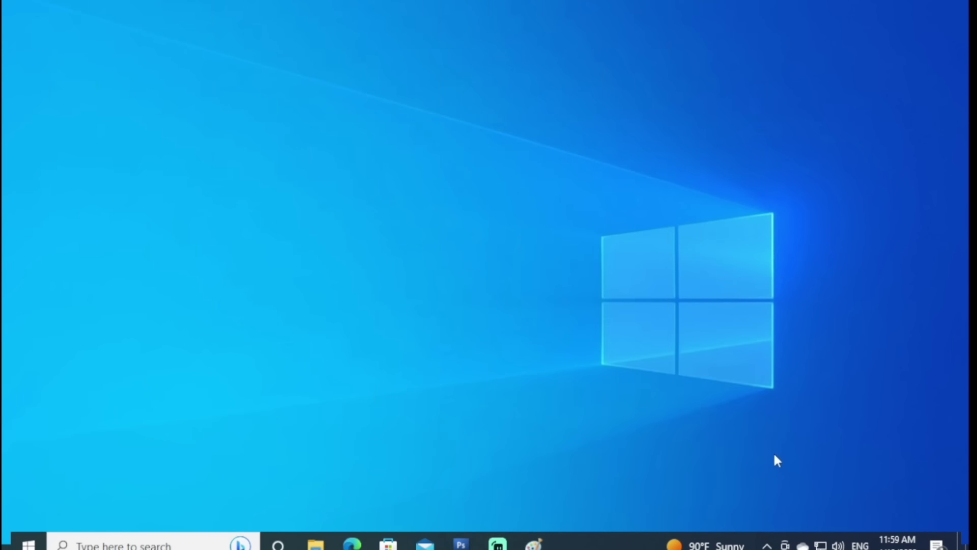
{"action": "left_click_drag", "start_coordinate": [657, 456], "coordinate": [577, 367]}
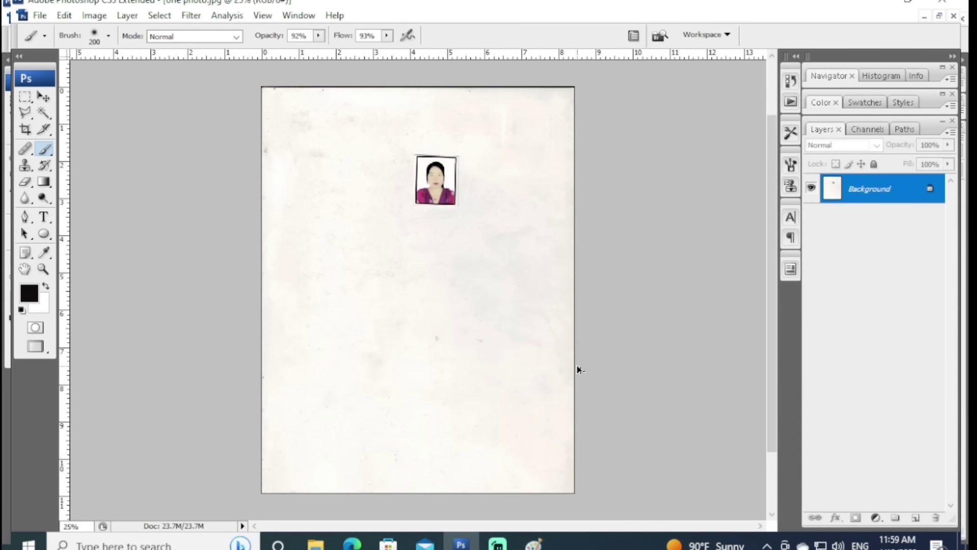
Step: Crop one photo.jpg down to the single passport-size portrait with no preset width
{"action": "key", "text": "ctrl+plus"}
{"action": "key", "text": "ctrl+plus"}
{"action": "key", "text": "ctrl+plus"}
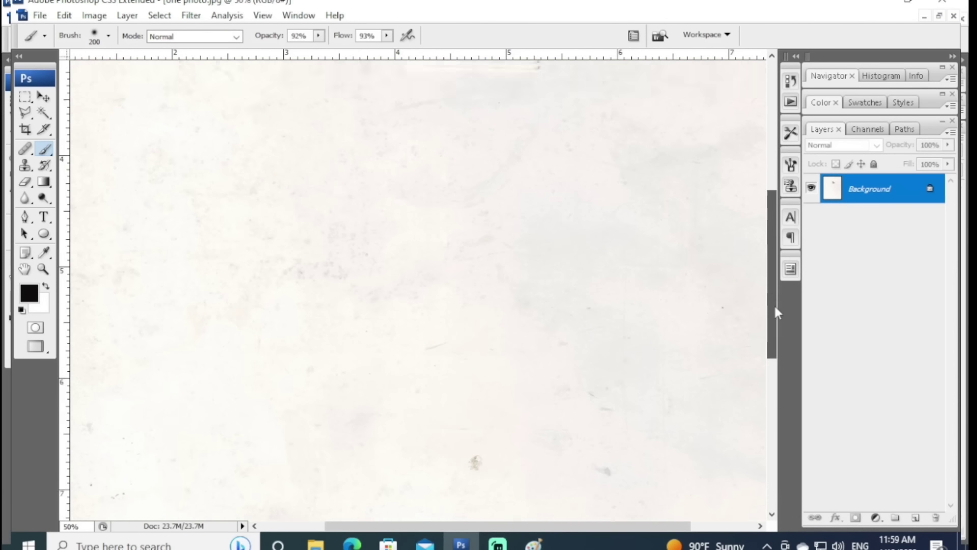
{"action": "left_click_drag", "start_coordinate": [774, 304], "coordinate": [771, 199]}
{"action": "key", "text": "c"}
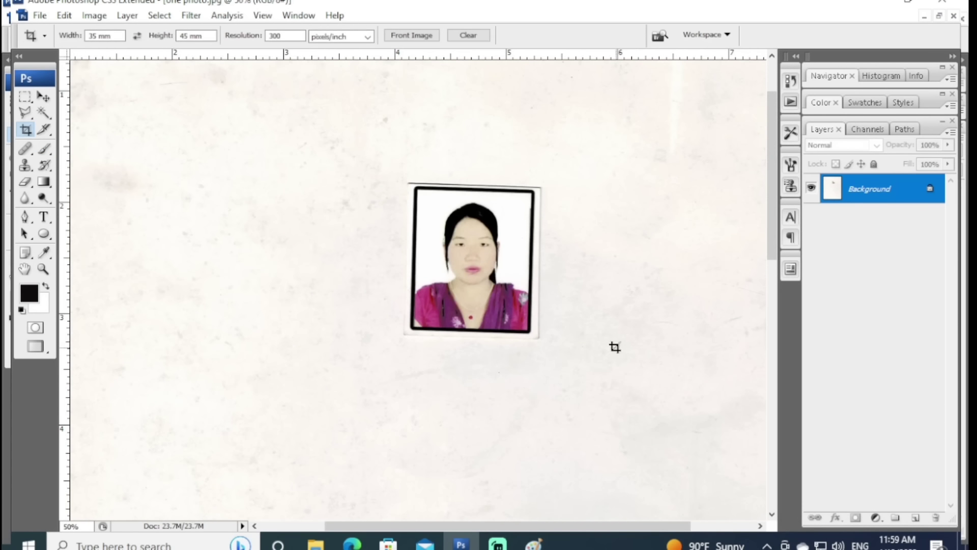
{"action": "key", "text": "BackSpace"}
{"action": "key", "text": "BackSpace"}
{"action": "key", "text": "BackSpace"}
{"action": "key", "text": "BackSpace"}
{"action": "key", "text": "BackSpace"}
{"action": "key", "text": "BackSpace"}
{"action": "mouse_move", "coordinate": [540, 317]}
{"action": "left_mouse_down"}
{"action": "mouse_move", "coordinate": [522, 330]}
{"action": "mouse_move", "coordinate": [531, 331]}
{"action": "left_mouse_up"}
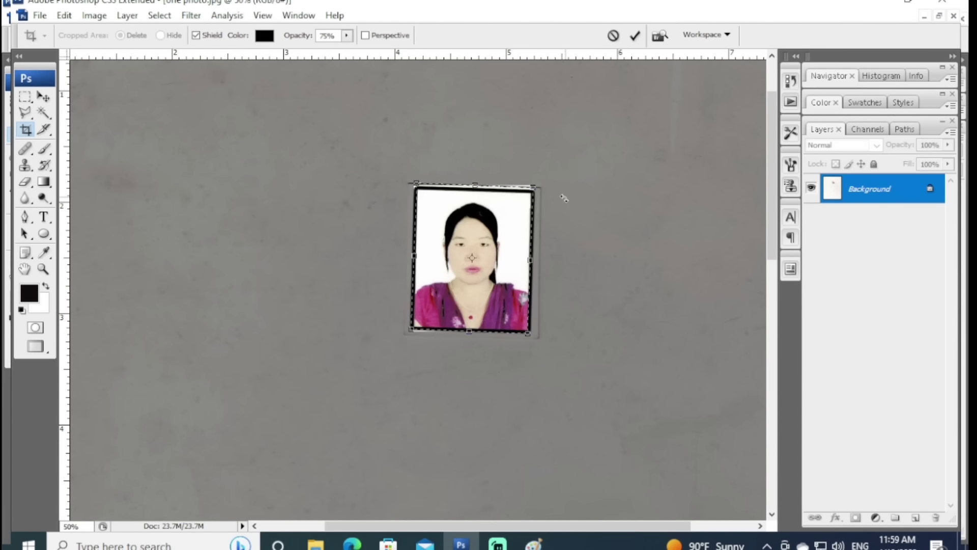
{"action": "left_click_drag", "start_coordinate": [480, 190], "coordinate": [480, 191]}
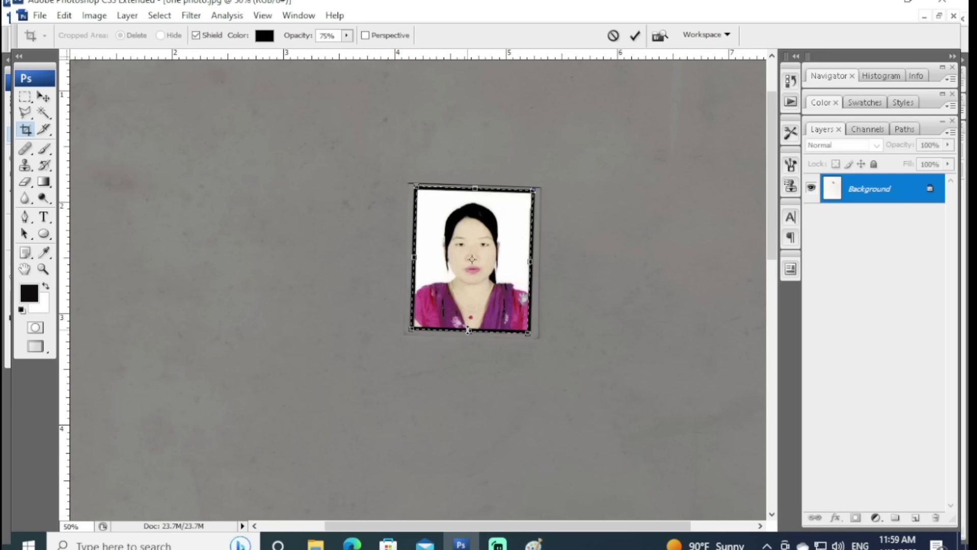
{"action": "left_click_drag", "start_coordinate": [469, 331], "coordinate": [469, 328]}
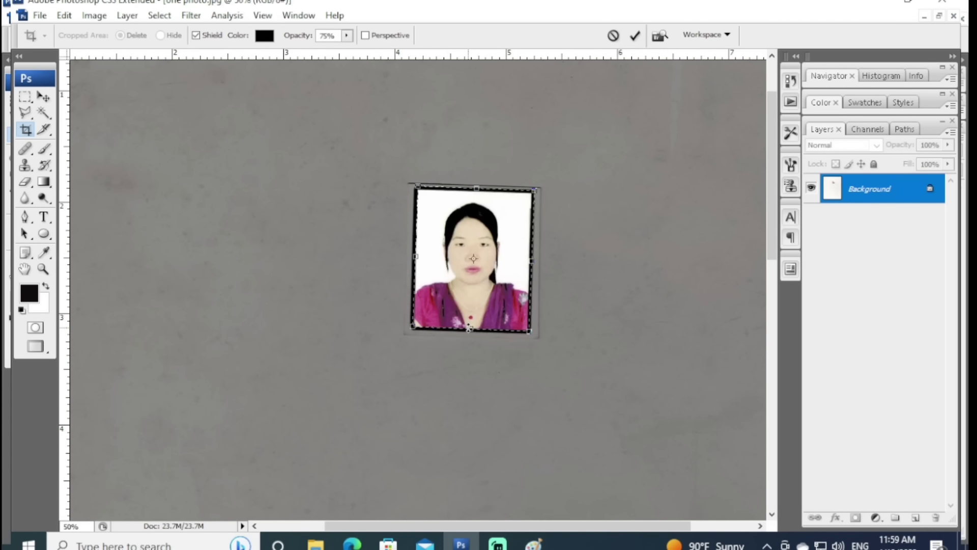
{"action": "key", "text": "Return"}
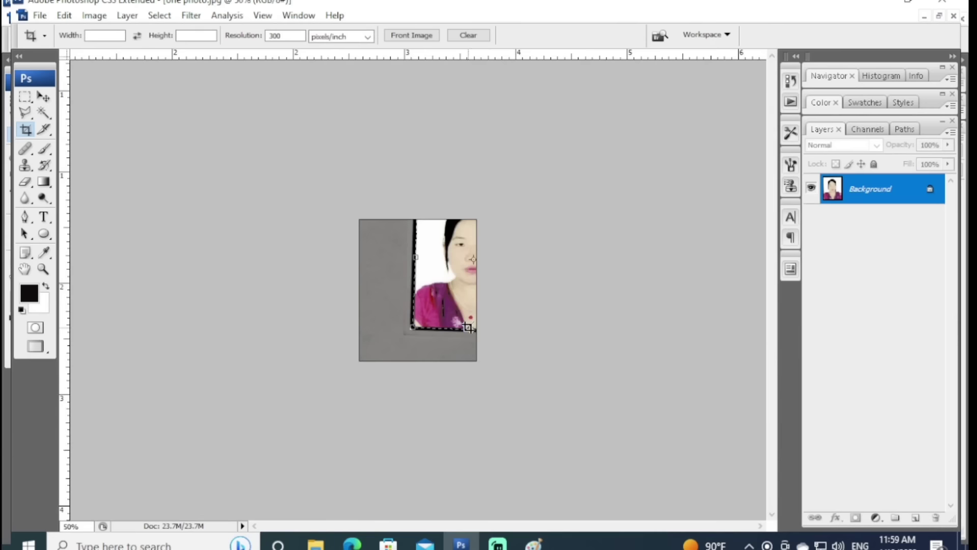
Step: Zoom between 100% and 300% to inspect the cropped portrait
{"action": "key", "text": "ctrl+plus"}
{"action": "key", "text": "ctrl+plus"}
{"action": "key", "text": "ctrl+plus"}
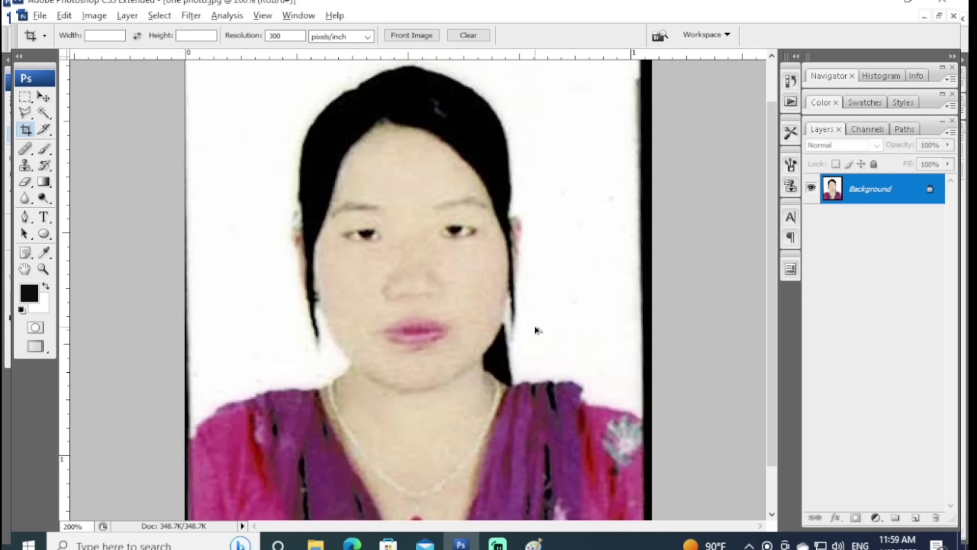
{"action": "key", "text": "ctrl+plus"}
{"action": "key", "text": "ctrl+minus"}
{"action": "key", "text": "ctrl+minus"}
{"action": "key", "text": "ctrl+plus"}
{"action": "key", "text": "ctrl+plus"}
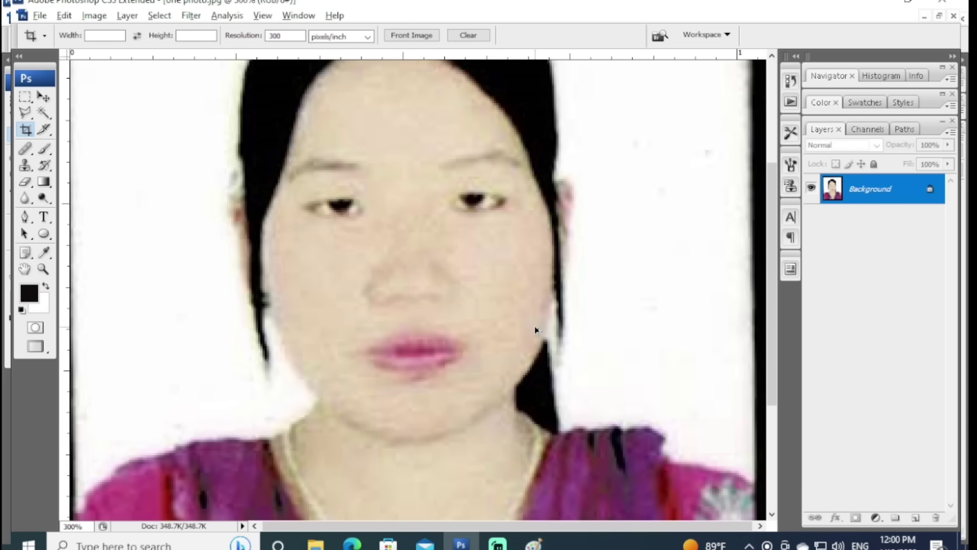
{"action": "key", "text": "ctrl+minus"}
{"action": "key", "text": "ctrl+minus"}
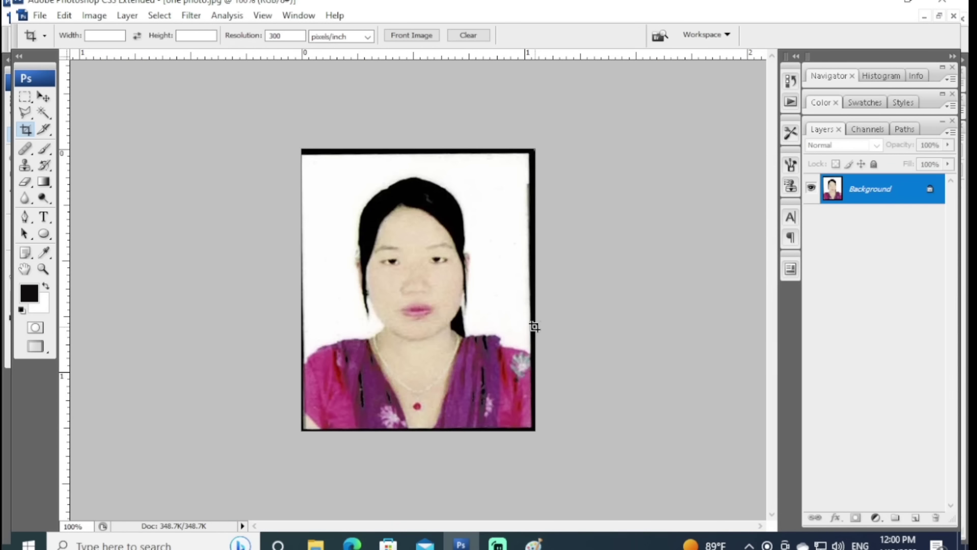
{"action": "key", "text": "ctrl+plus"}
{"action": "key", "text": "ctrl+plus"}
{"action": "key", "text": "ctrl+minus"}
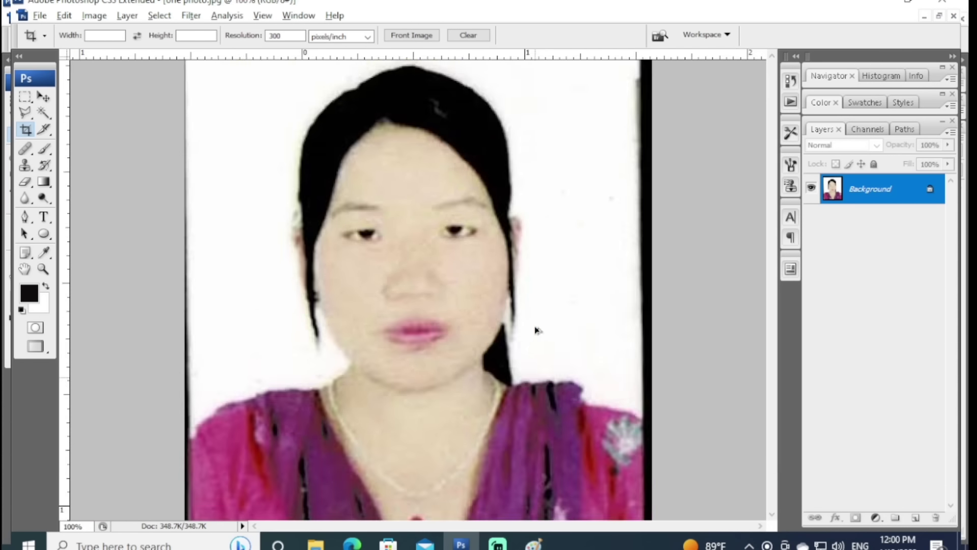
{"action": "key", "text": "ctrl+minus"}
{"action": "key", "text": "ctrl+minus"}
{"action": "key", "text": "ctrl+plus"}
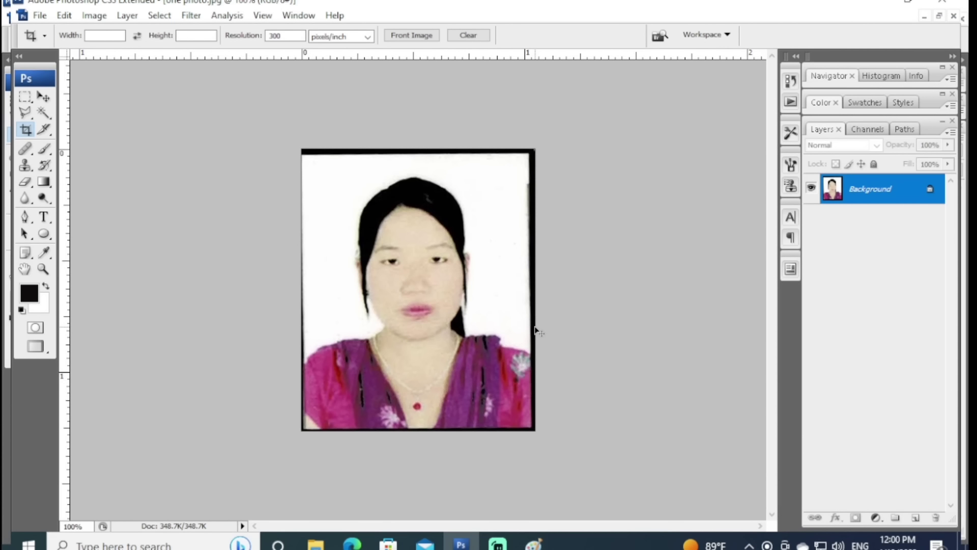
Step: Duplicate the photo layer, then crop twice to trim the dark border off the portrait
{"action": "key", "text": "ctrl+j"}
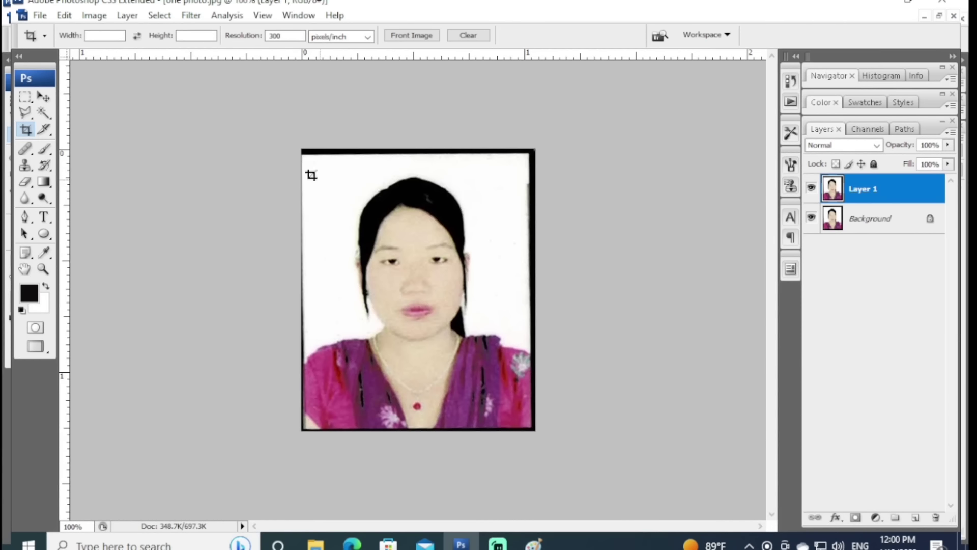
{"action": "mouse_move", "coordinate": [302, 158]}
{"action": "left_mouse_down"}
{"action": "mouse_move", "coordinate": [515, 372]}
{"action": "mouse_move", "coordinate": [530, 427]}
{"action": "left_mouse_up"}
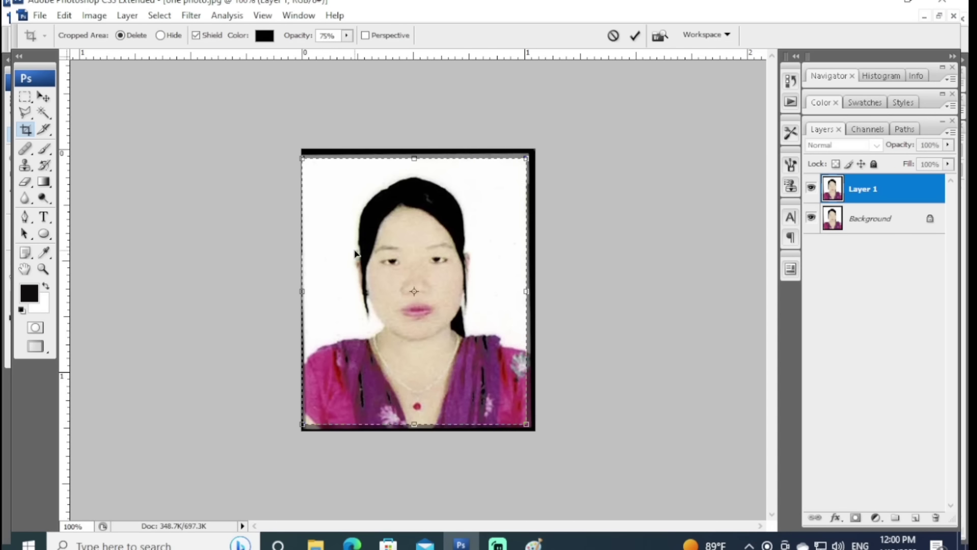
{"action": "double_click", "coordinate": [401, 294]}
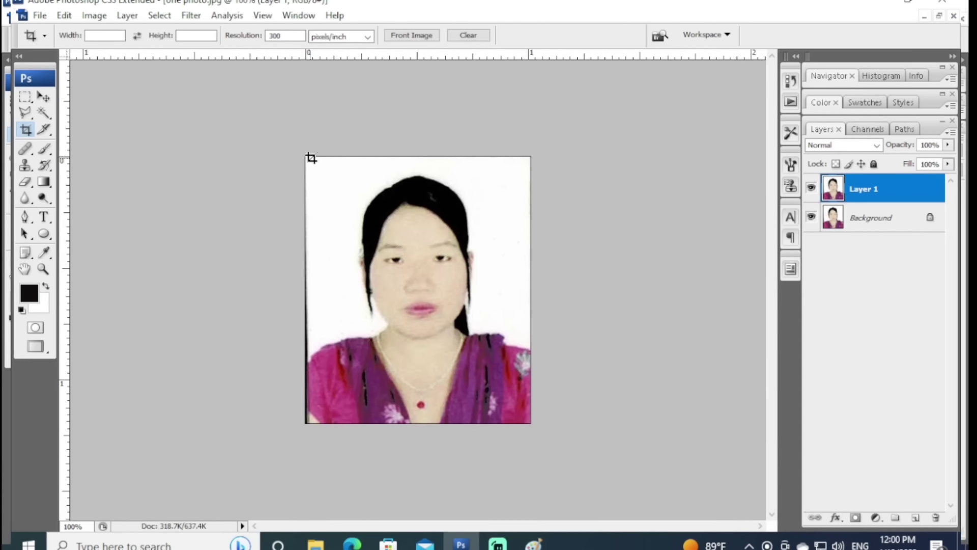
{"action": "left_click_drag", "start_coordinate": [311, 157], "coordinate": [530, 422]}
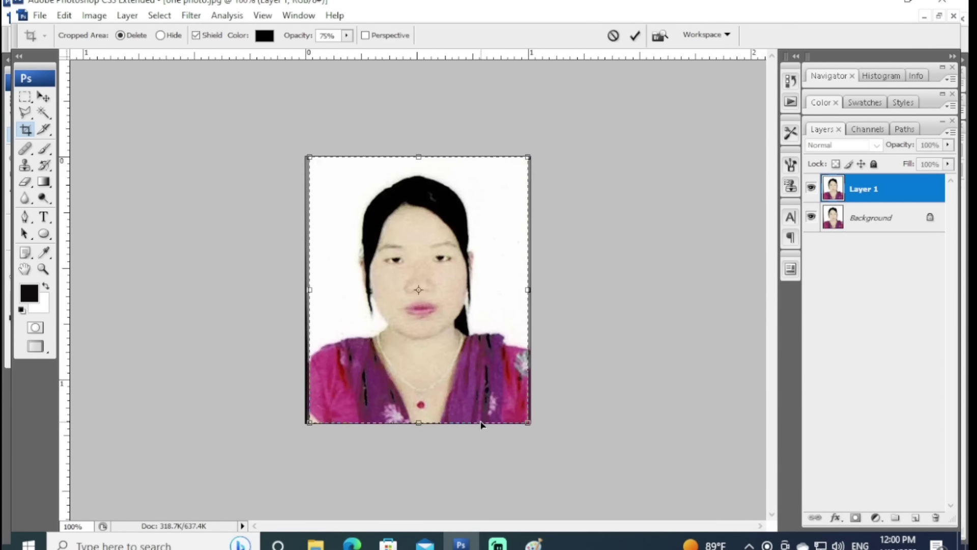
{"action": "key", "text": "Return"}
{"action": "key", "text": "ctrl+plus"}
{"action": "key", "text": "ctrl+plus"}
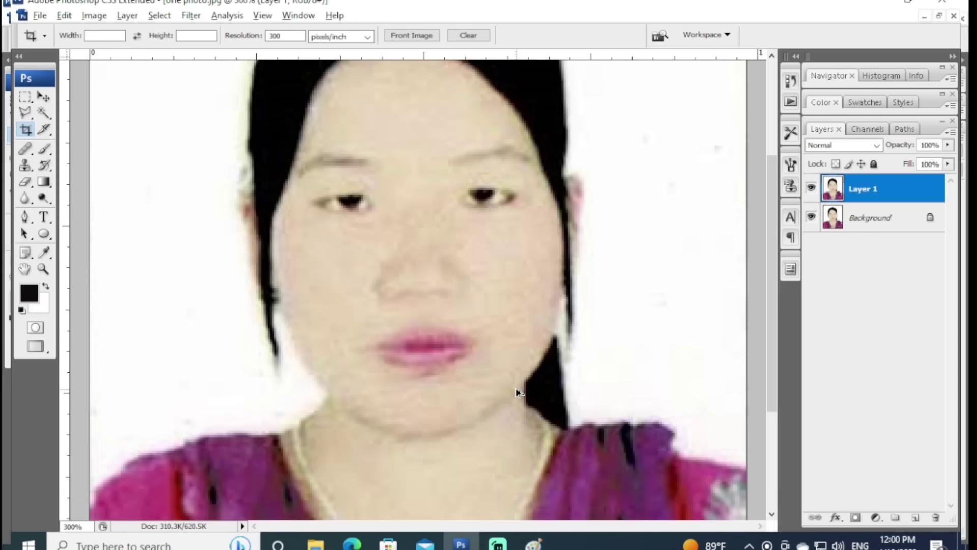
{"action": "key", "text": "ctrl+minus"}
{"action": "key", "text": "ctrl+minus"}
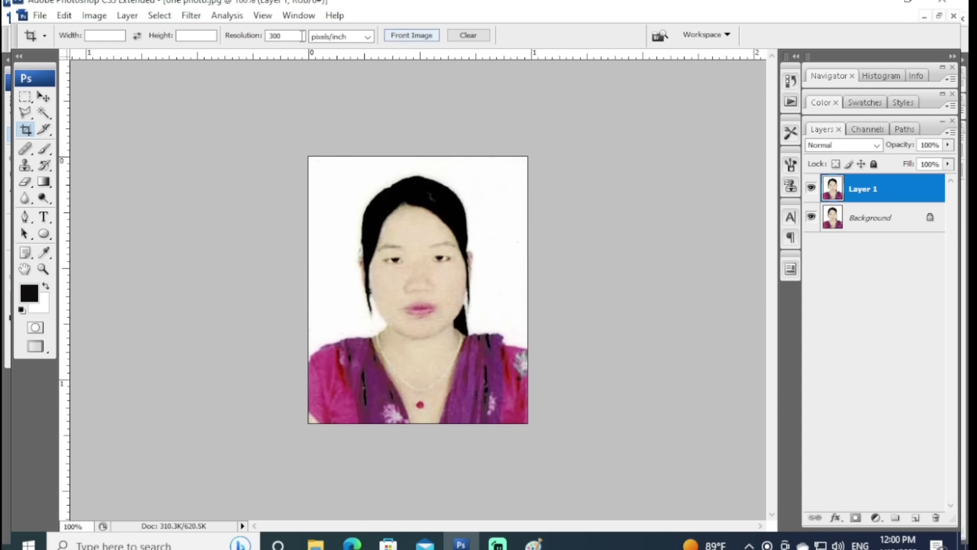
Step: Blur the duplicate layer with a 1.0-pixel Gaussian Blur and add a white layer mask
{"action": "left_click", "coordinate": [191, 15]}
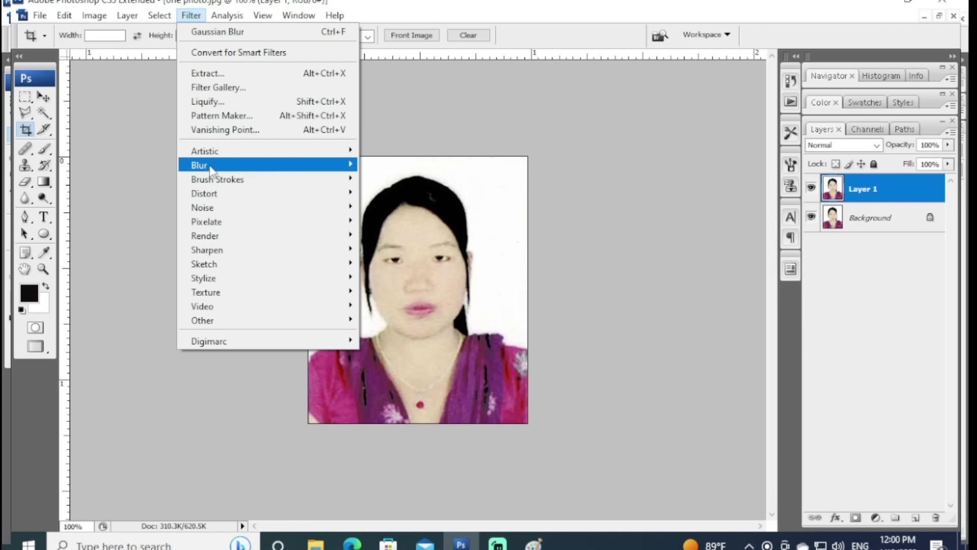
{"action": "mouse_move", "coordinate": [198, 165]}
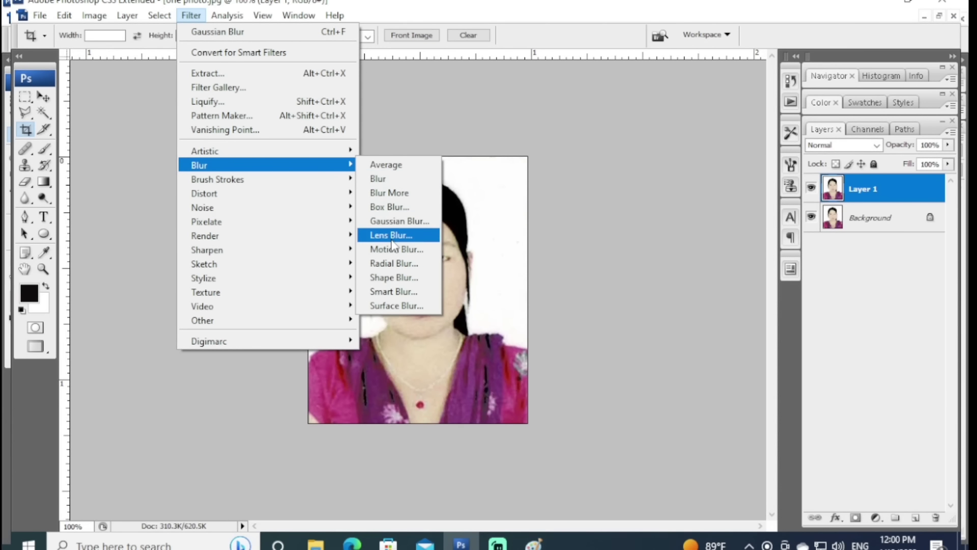
{"action": "left_click", "coordinate": [390, 222]}
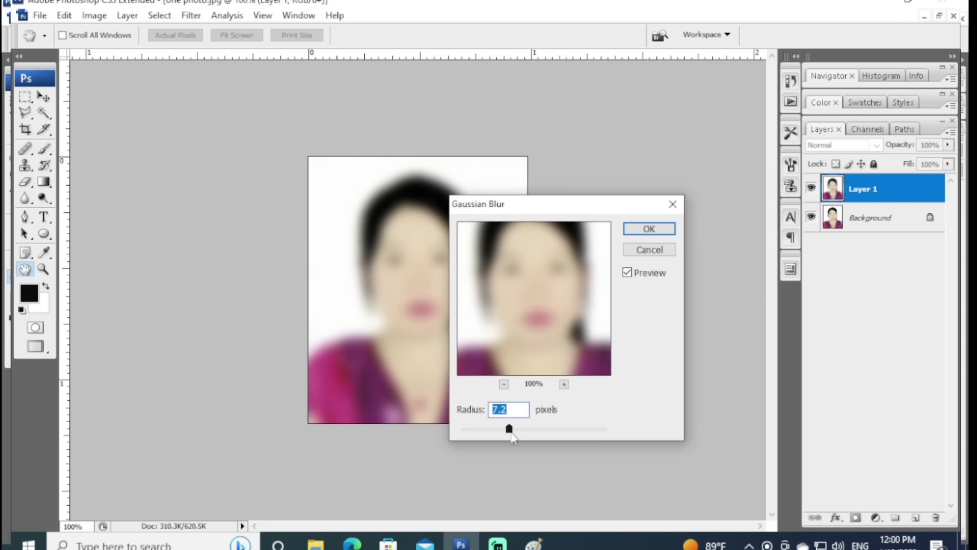
{"action": "left_click_drag", "start_coordinate": [510, 429], "coordinate": [479, 429]}
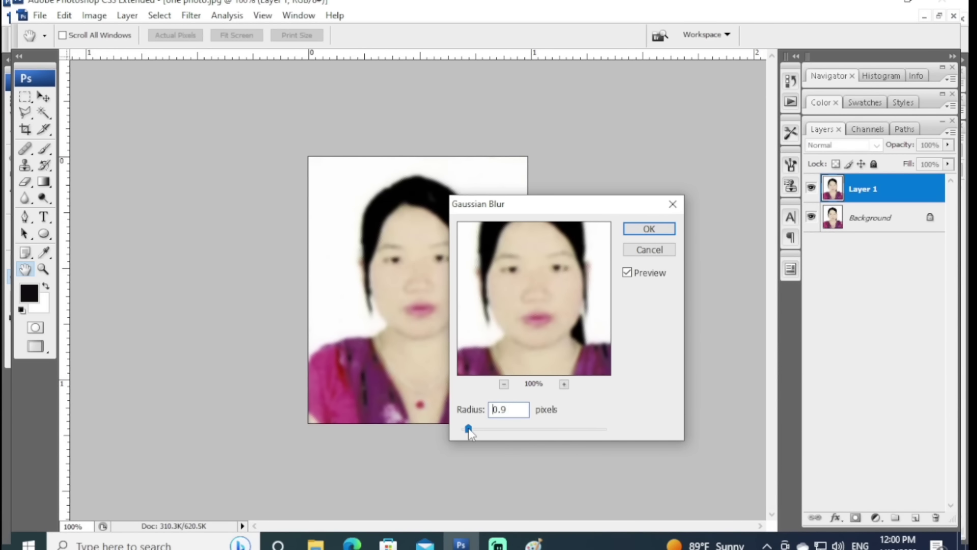
{"action": "left_click_drag", "start_coordinate": [468, 427], "coordinate": [476, 429]}
{"action": "left_click", "coordinate": [650, 229]}
{"action": "key", "text": "c"}
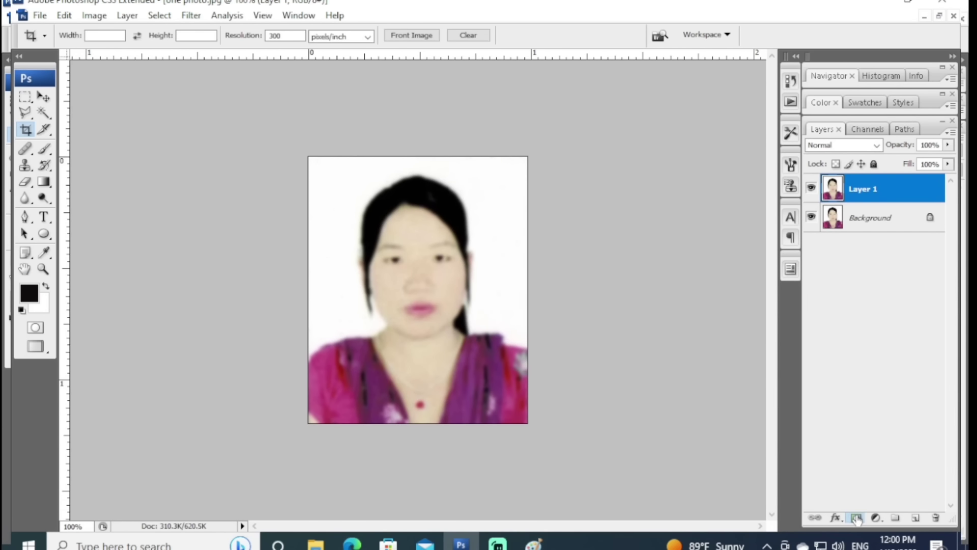
{"action": "left_click", "coordinate": [856, 517]}
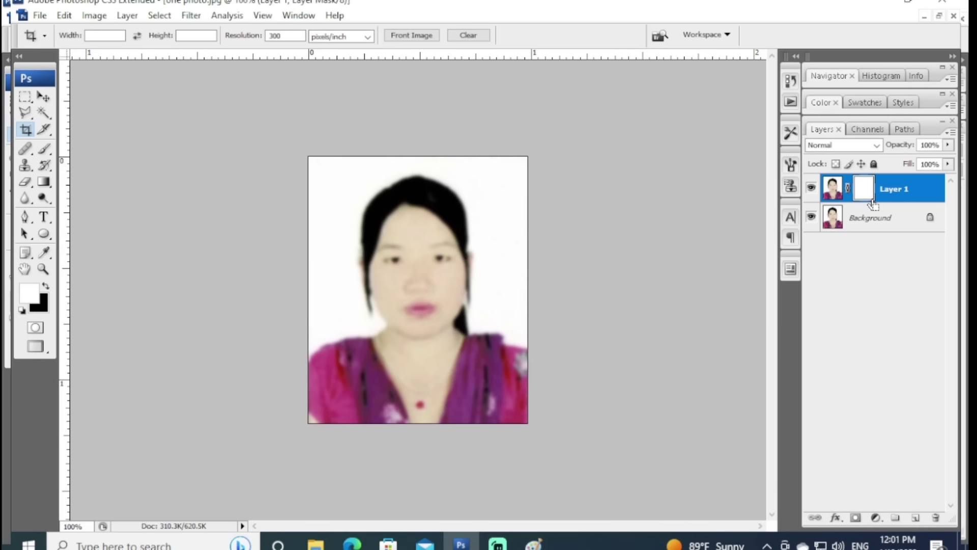
Step: Invert the mask to black, zoom in on the face, and set a Brush around size 50
{"action": "key", "text": "ctrl+i"}
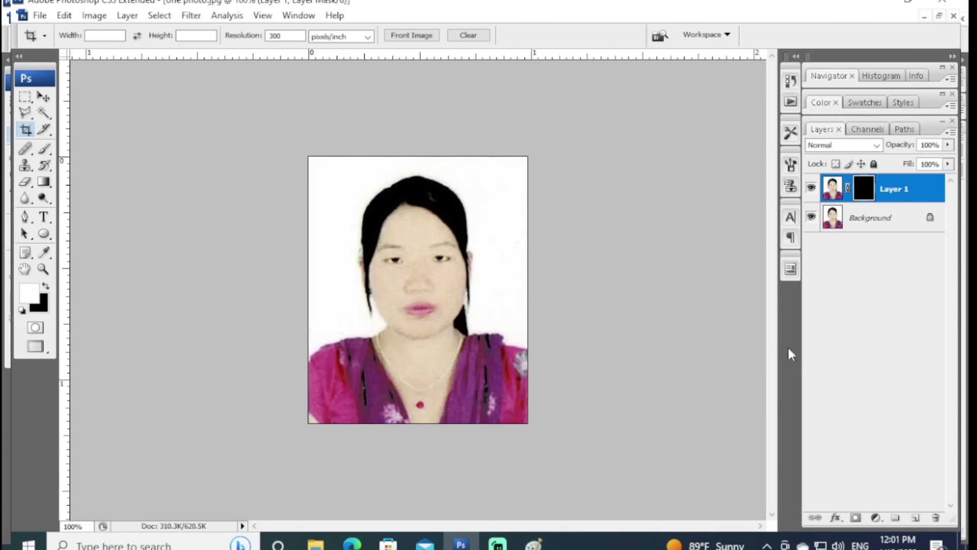
{"action": "key", "text": "ctrl+plus"}
{"action": "key", "text": "ctrl+plus"}
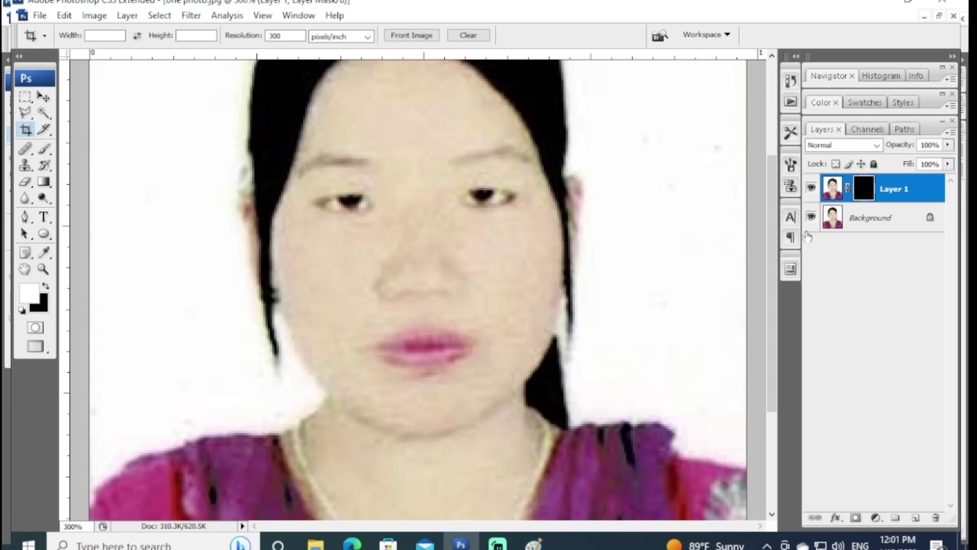
{"action": "left_click_drag", "start_coordinate": [773, 303], "coordinate": [768, 216]}
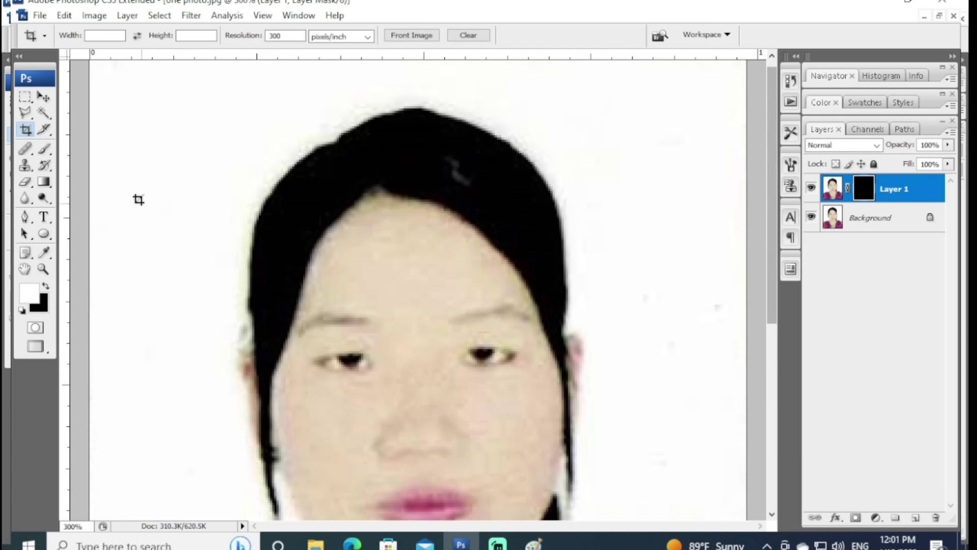
{"action": "left_click", "coordinate": [44, 148]}
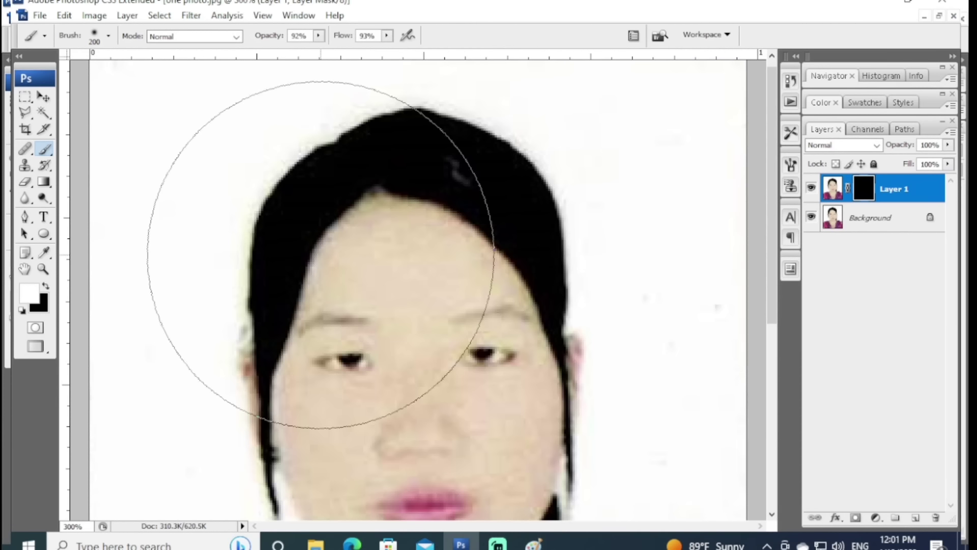
{"action": "key", "text": "bracketleft"}
{"action": "key", "text": "bracketleft"}
{"action": "key", "text": "bracketleft"}
{"action": "key", "text": "bracketleft"}
{"action": "key", "text": "bracketleft"}
{"action": "key", "text": "bracketleft"}
{"action": "key", "text": "bracketleft"}
{"action": "key", "text": "bracketleft"}
{"action": "key", "text": "bracketleft"}
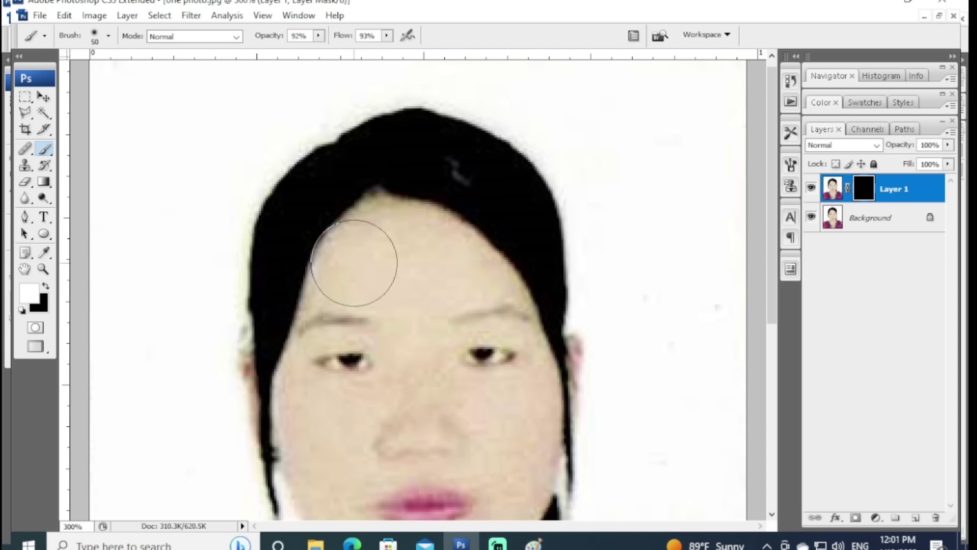
{"action": "key", "text": "bracketleft"}
{"action": "key", "text": "bracketleft"}
{"action": "key", "text": "bracketleft"}
{"action": "key", "text": "bracketleft"}
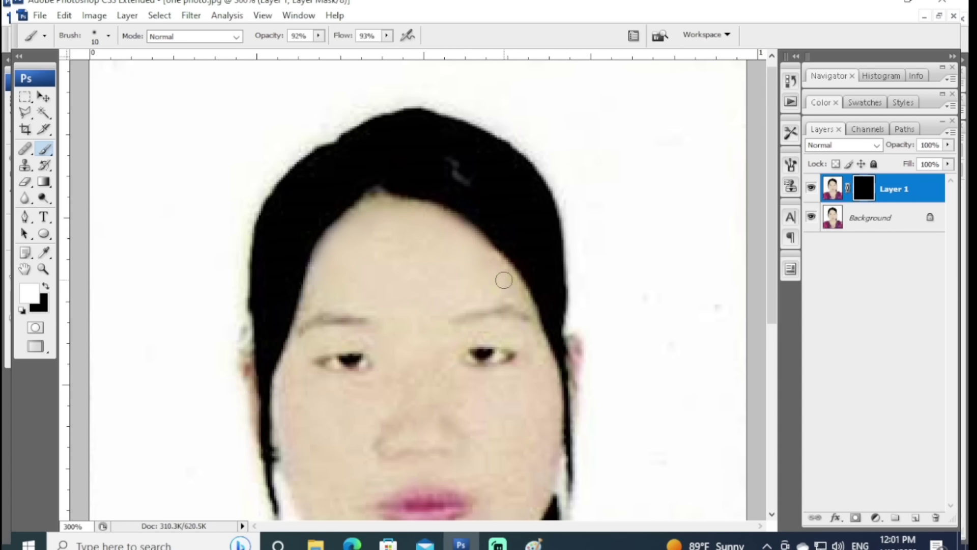
Step: Paint white on the mask over the forehead, cheek, chin and neck to reveal smoothing
{"action": "left_click_drag", "start_coordinate": [435, 294], "coordinate": [436, 313]}
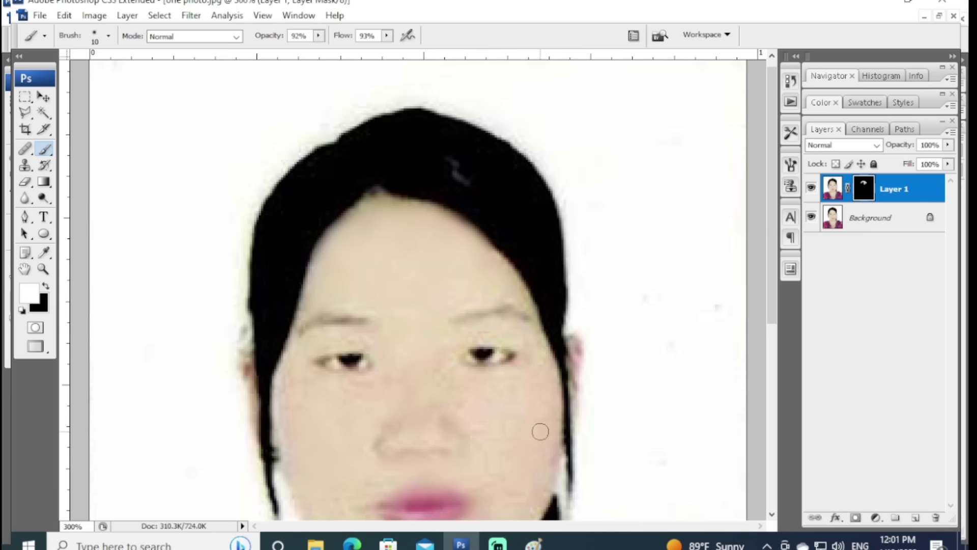
{"action": "left_click_drag", "start_coordinate": [515, 473], "coordinate": [573, 413]}
{"action": "left_click_drag", "start_coordinate": [773, 204], "coordinate": [773, 260]}
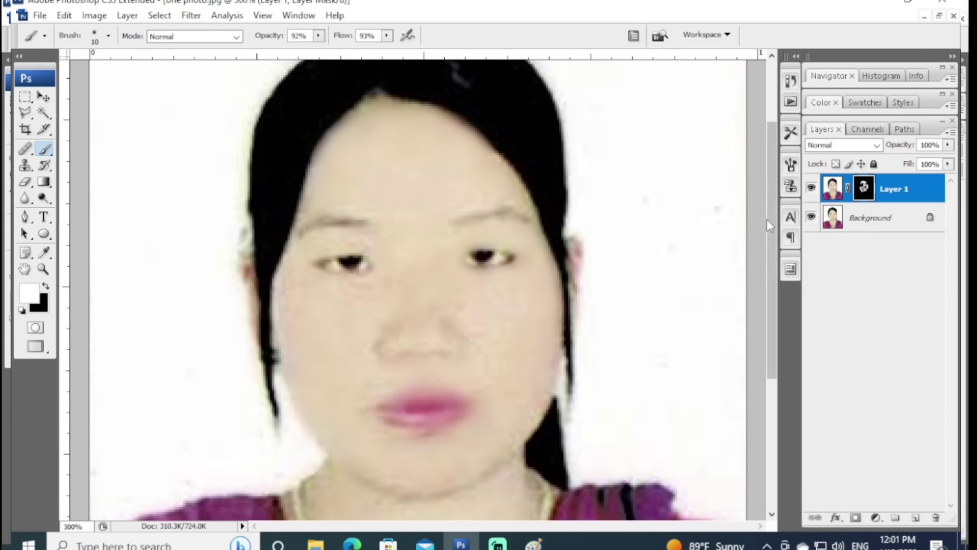
{"action": "left_click_drag", "start_coordinate": [768, 219], "coordinate": [773, 276]}
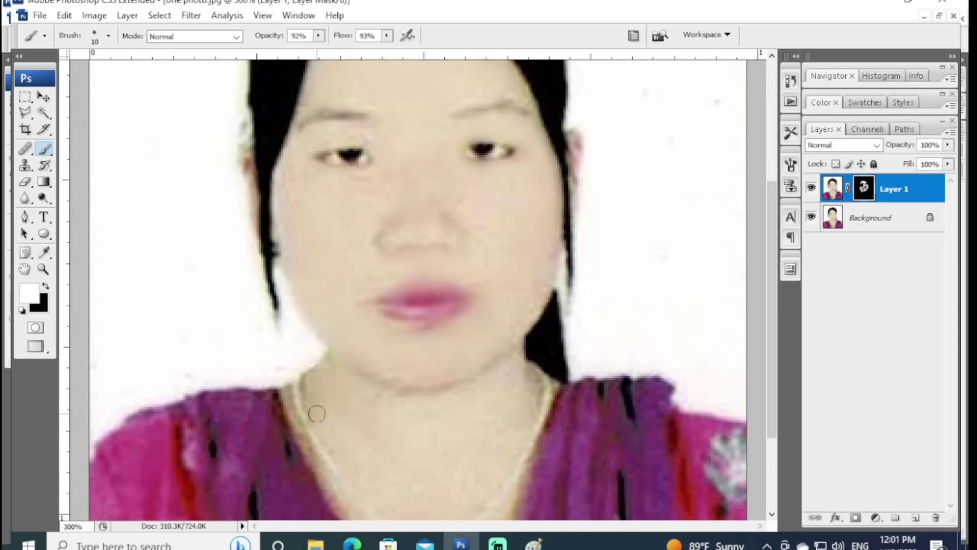
{"action": "left_click_drag", "start_coordinate": [305, 387], "coordinate": [339, 461]}
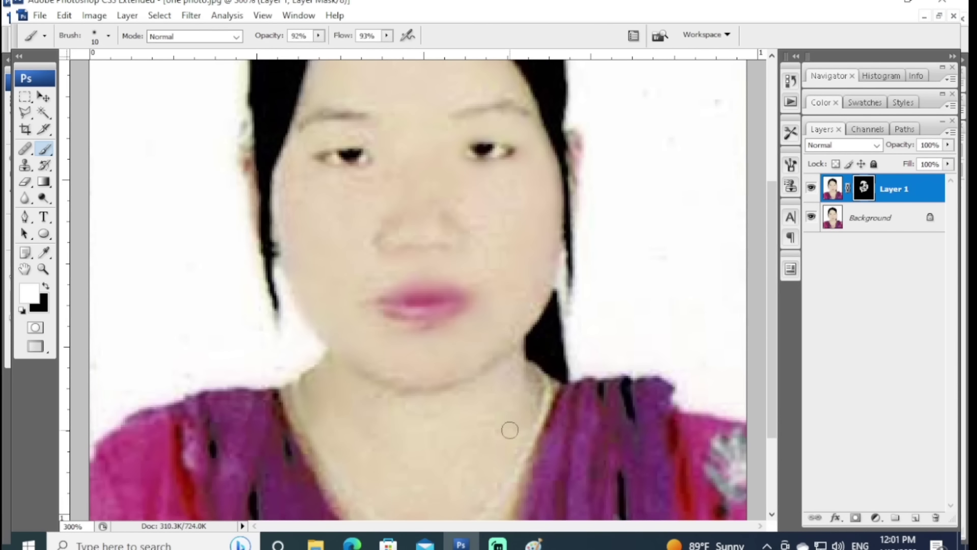
{"action": "left_click_drag", "start_coordinate": [509, 431], "coordinate": [510, 490]}
{"action": "left_click_drag", "start_coordinate": [518, 450], "coordinate": [543, 400]}
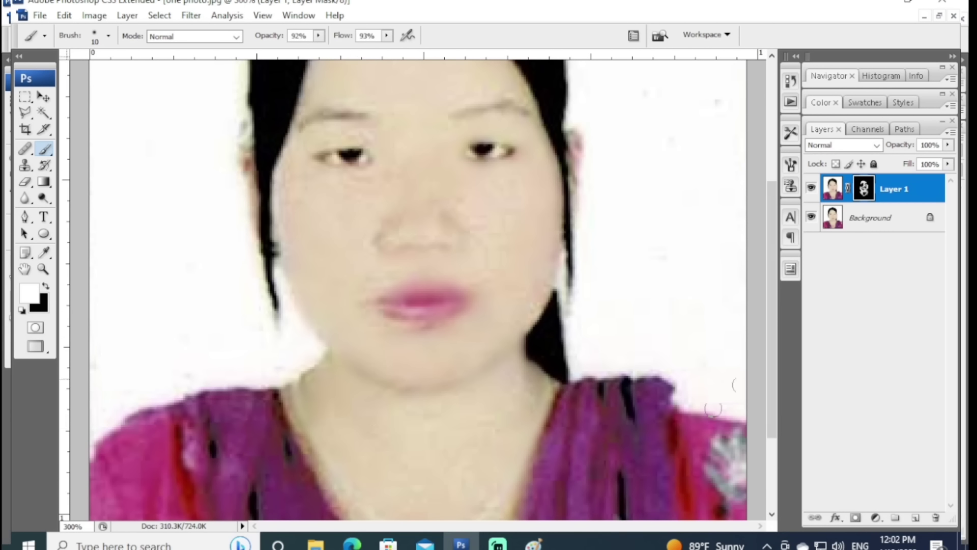
{"action": "left_click_drag", "start_coordinate": [774, 272], "coordinate": [770, 338]}
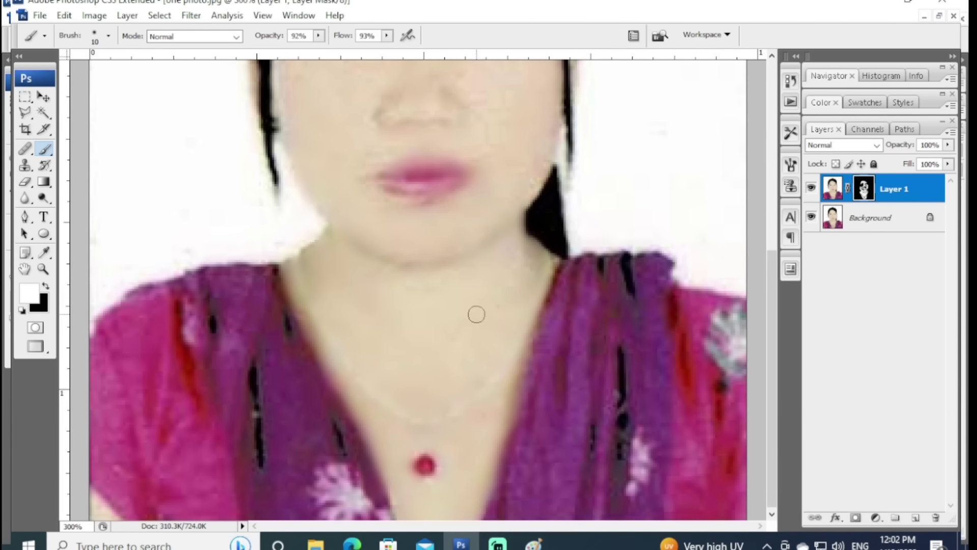
Step: Zoom to 200% and toggle the Background layer's visibility to check the retouch
{"action": "key", "text": "ctrl+minus"}
{"action": "key", "text": "ctrl+minus"}
{"action": "key", "text": "ctrl+minus"}
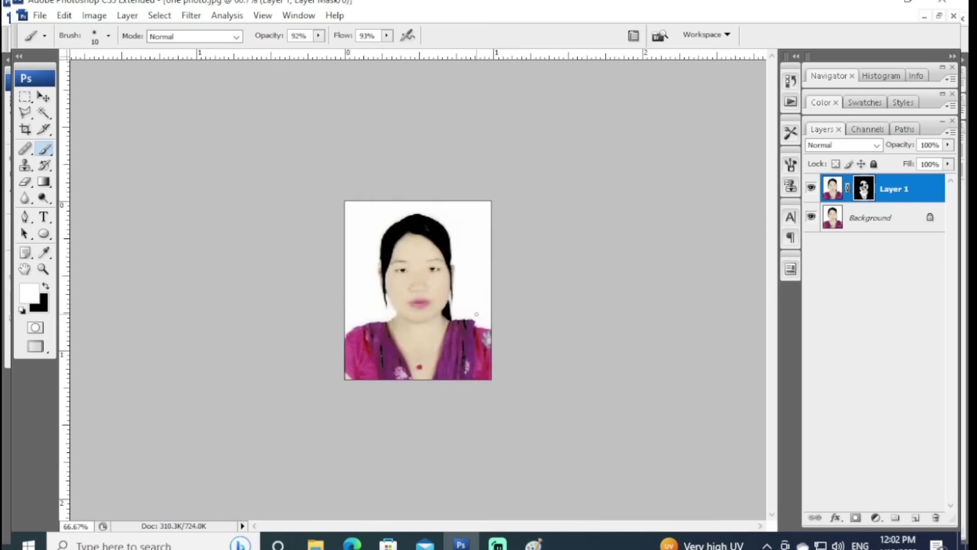
{"action": "key", "text": "ctrl+plus"}
{"action": "key", "text": "ctrl+plus"}
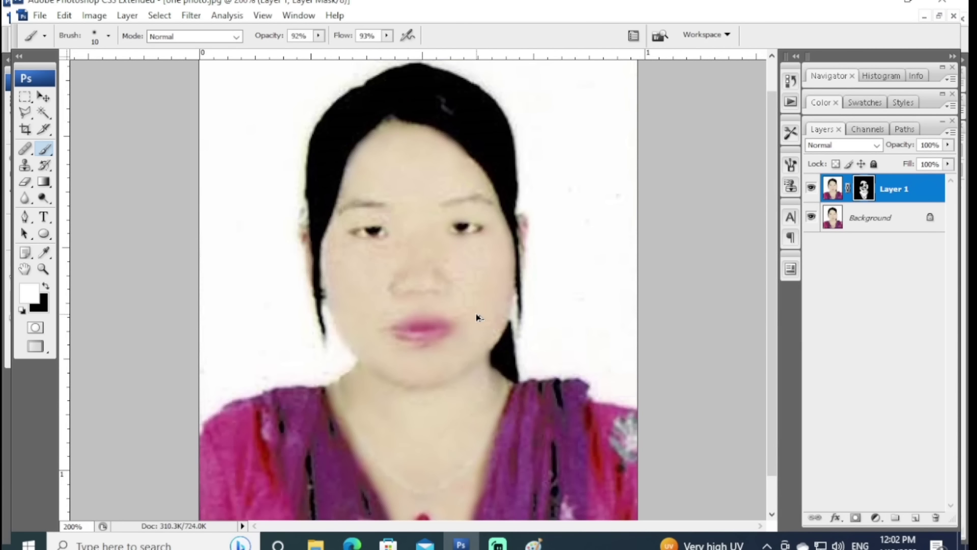
{"action": "left_click", "coordinate": [811, 218]}
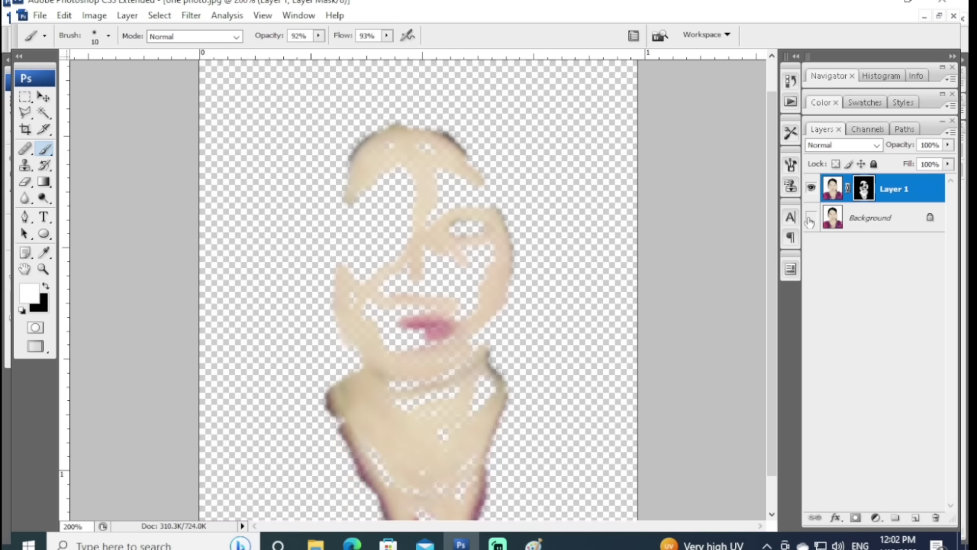
{"action": "left_click", "coordinate": [811, 218]}
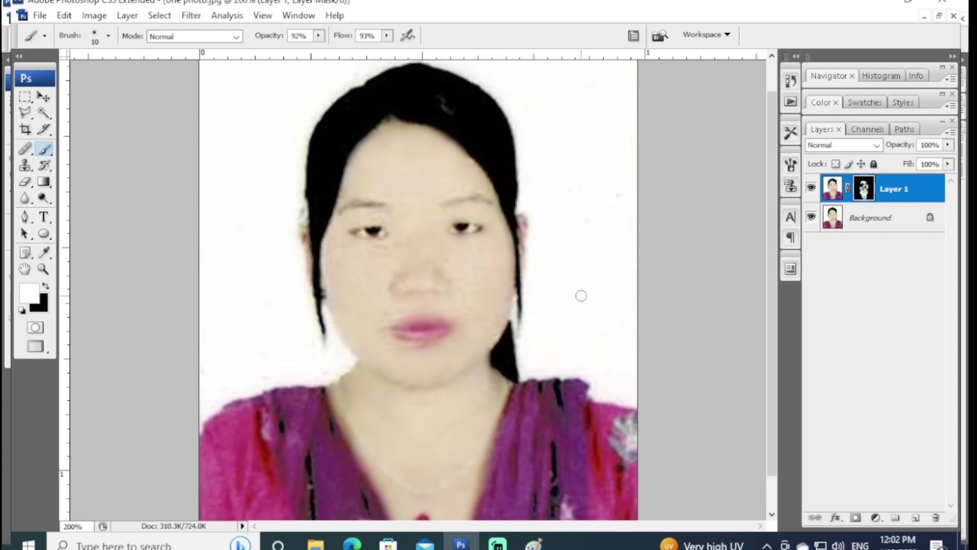
Step: Merge Layer 1 into the Background and view the photo at 100%
{"action": "key", "text": "x"}
{"action": "key", "text": "ctrl+e"}
{"action": "key", "text": "ctrl+minus"}
{"action": "key", "text": "ctrl+minus"}
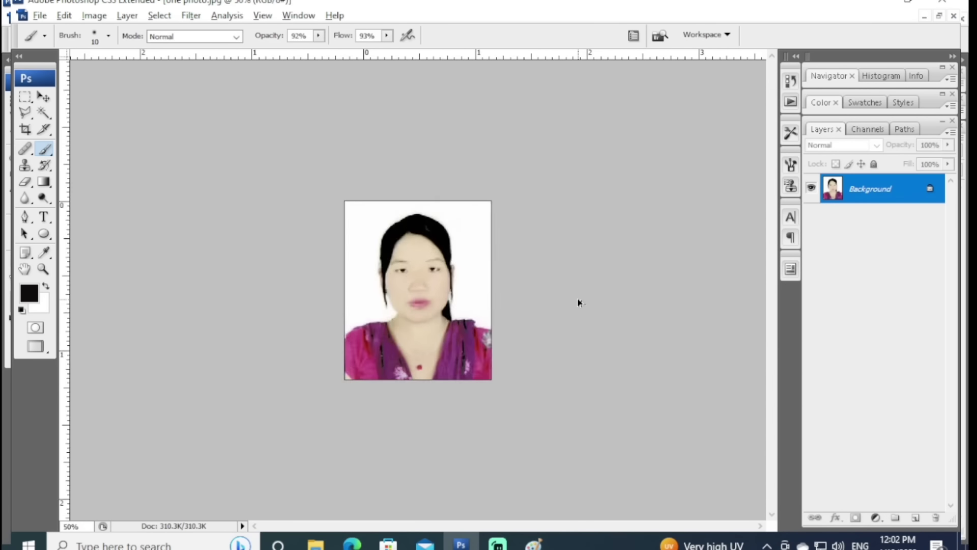
{"action": "key", "text": "ctrl+minus"}
{"action": "key", "text": "ctrl+plus"}
{"action": "key", "text": "ctrl+plus"}
{"action": "key", "text": "ctrl+plus"}
{"action": "key", "text": "ctrl+minus"}
{"action": "key", "text": "ctrl+minus"}
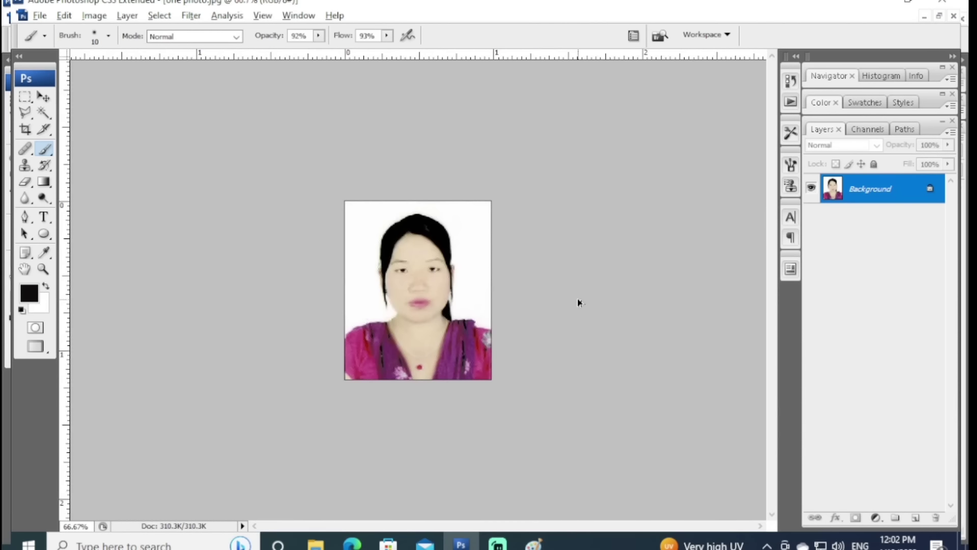
{"action": "key", "text": "ctrl+plus"}
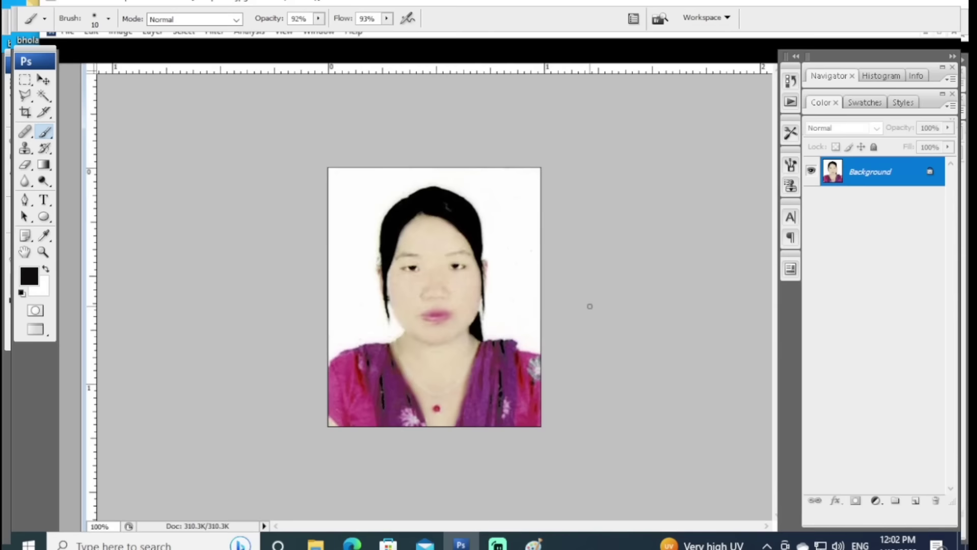
Step: Create a new Photo-preset document, Portrait 4 x 6 inches, 300 ppi, white background
{"action": "key", "text": "f"}
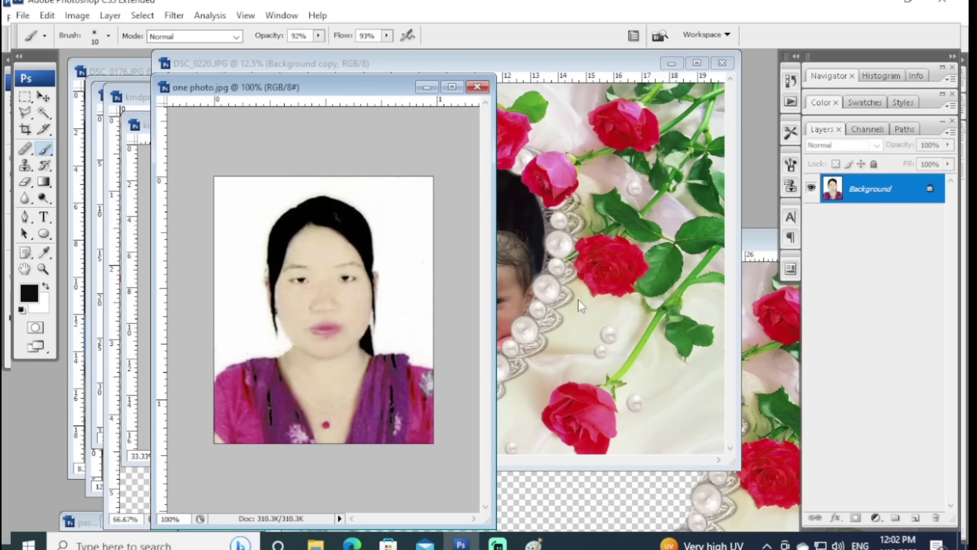
{"action": "key", "text": "ctrl+n"}
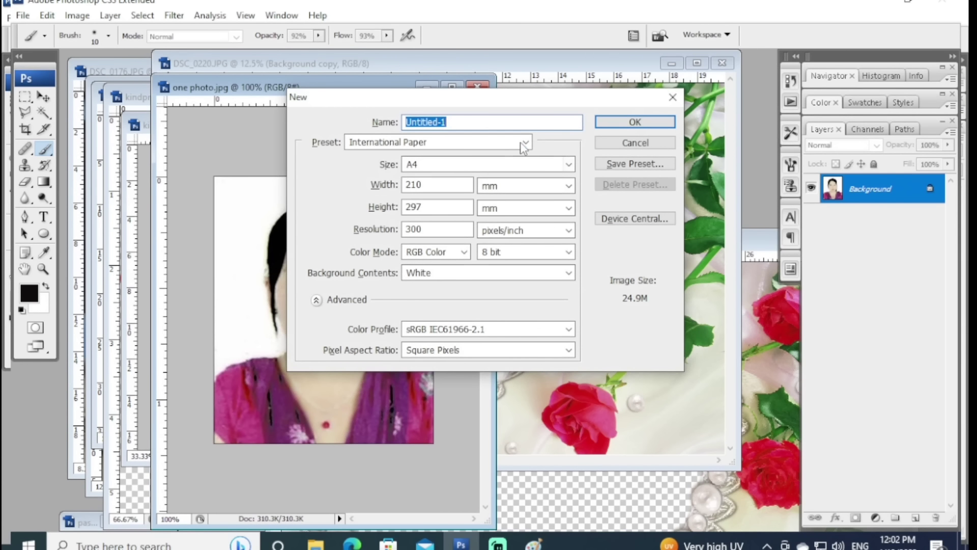
{"action": "left_click", "coordinate": [525, 144]}
{"action": "left_click", "coordinate": [367, 216]}
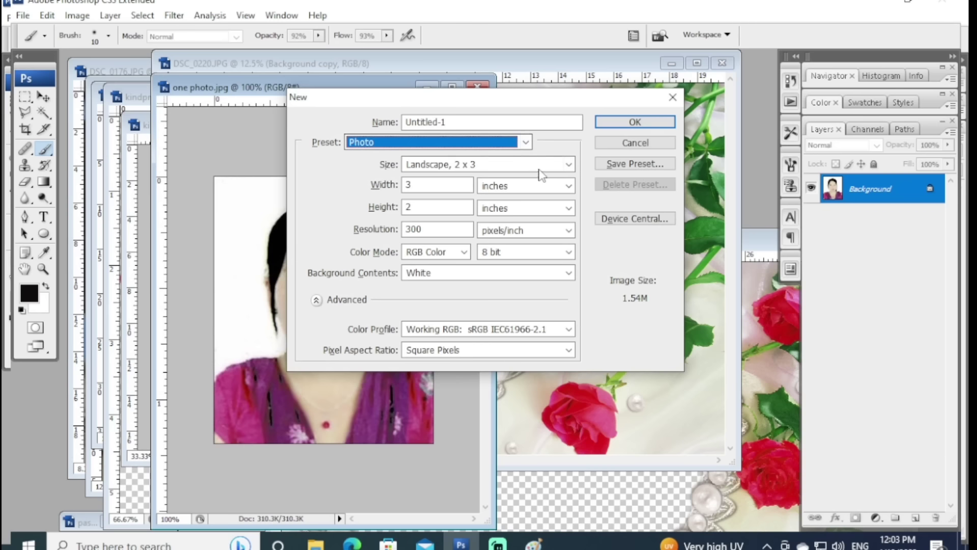
{"action": "left_click", "coordinate": [541, 168]}
{"action": "left_click", "coordinate": [460, 191]}
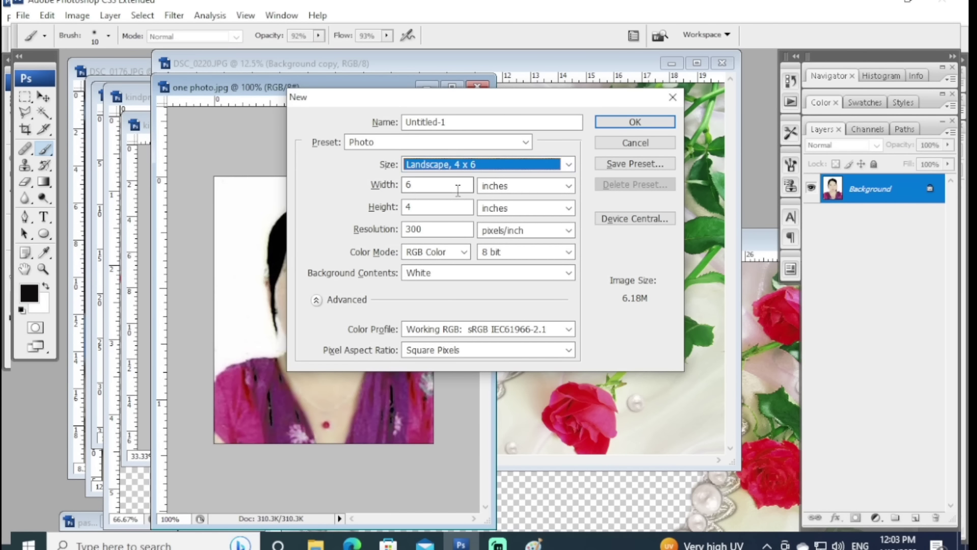
{"action": "left_click", "coordinate": [547, 166]}
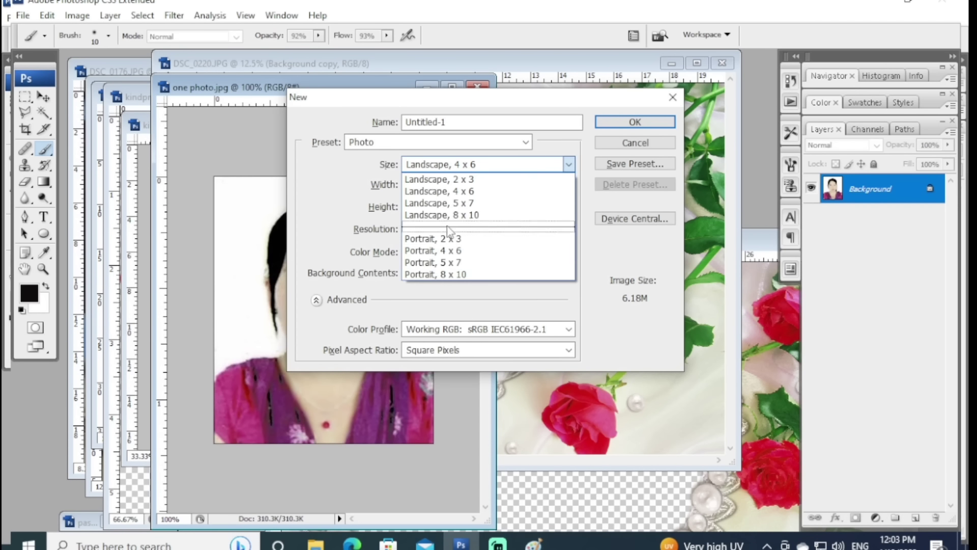
{"action": "left_click", "coordinate": [442, 250]}
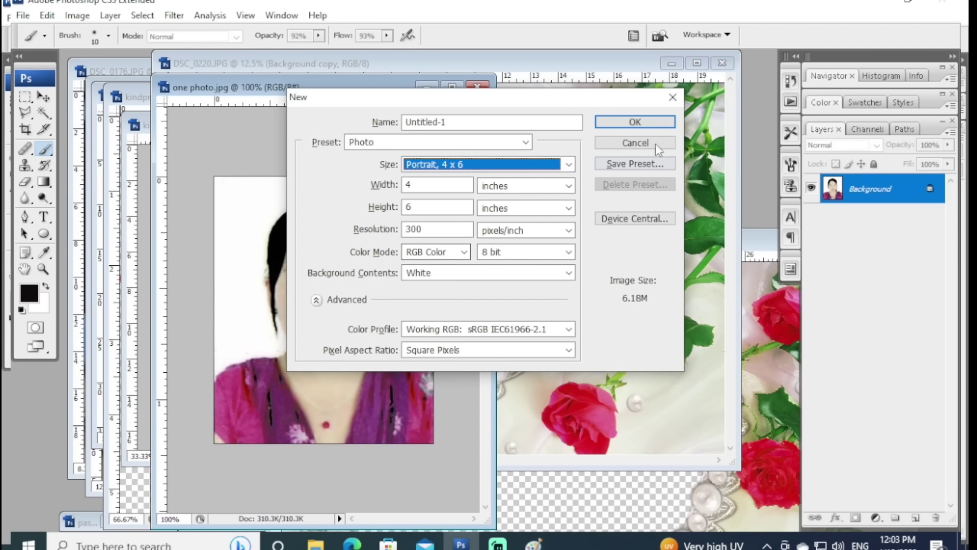
{"action": "left_click", "coordinate": [657, 126]}
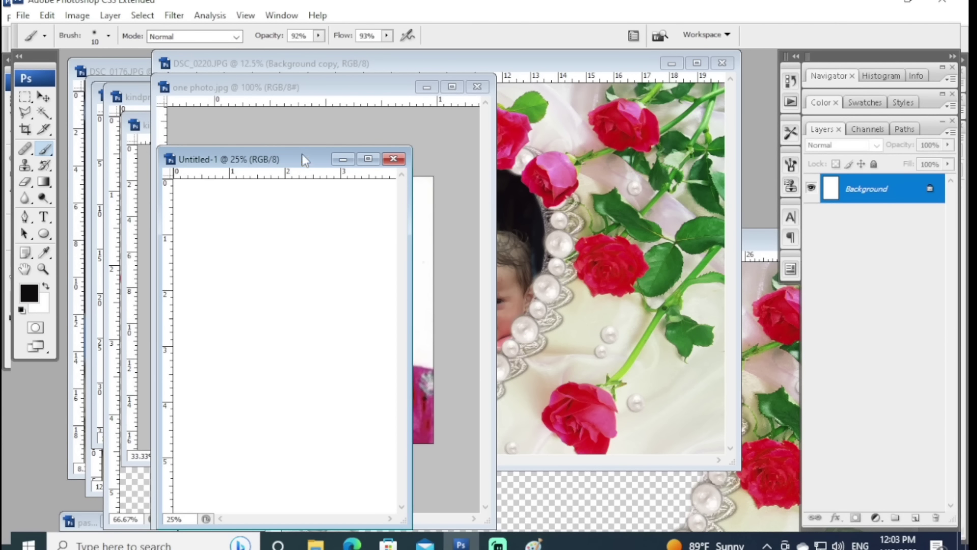
Step: Drag the retouched portrait into the Untitled-1 document as Layer 1
{"action": "left_click_drag", "start_coordinate": [303, 159], "coordinate": [641, 99]}
{"action": "key", "text": "v"}
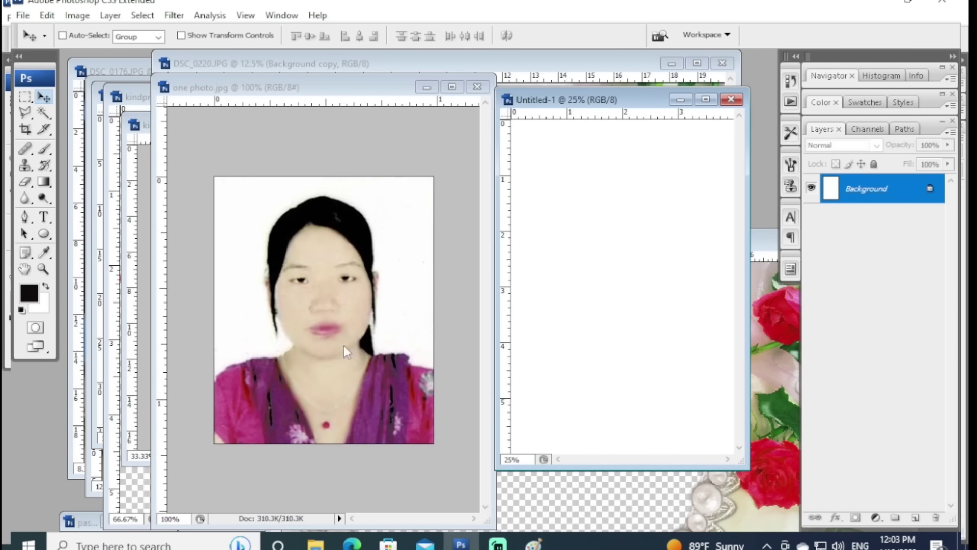
{"action": "left_click_drag", "start_coordinate": [338, 350], "coordinate": [566, 387]}
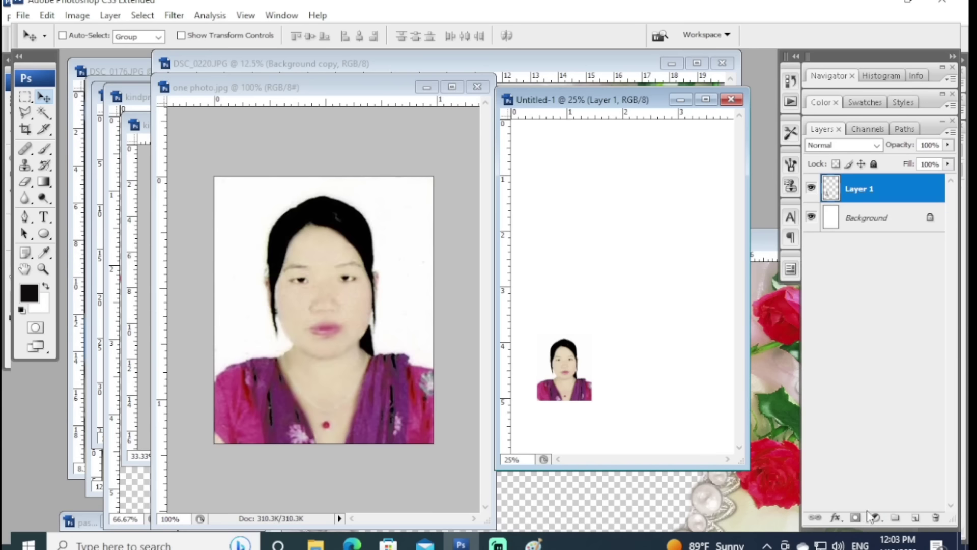
Step: Give Layer 1 a 3 px black Inside Stroke layer style
{"action": "left_click", "coordinate": [836, 517]}
{"action": "left_click", "coordinate": [787, 291]}
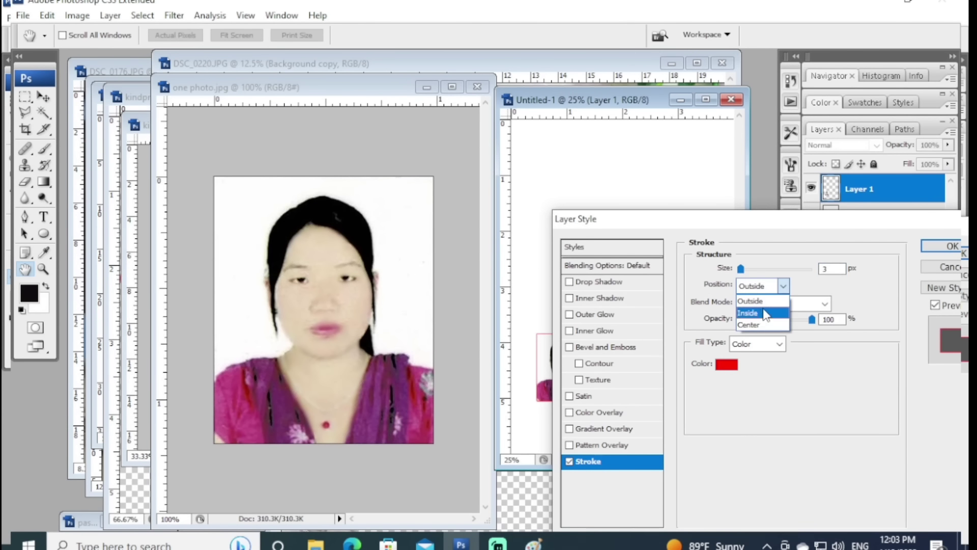
{"action": "left_click", "coordinate": [763, 311]}
{"action": "left_click_drag", "start_coordinate": [762, 232], "coordinate": [533, 283]}
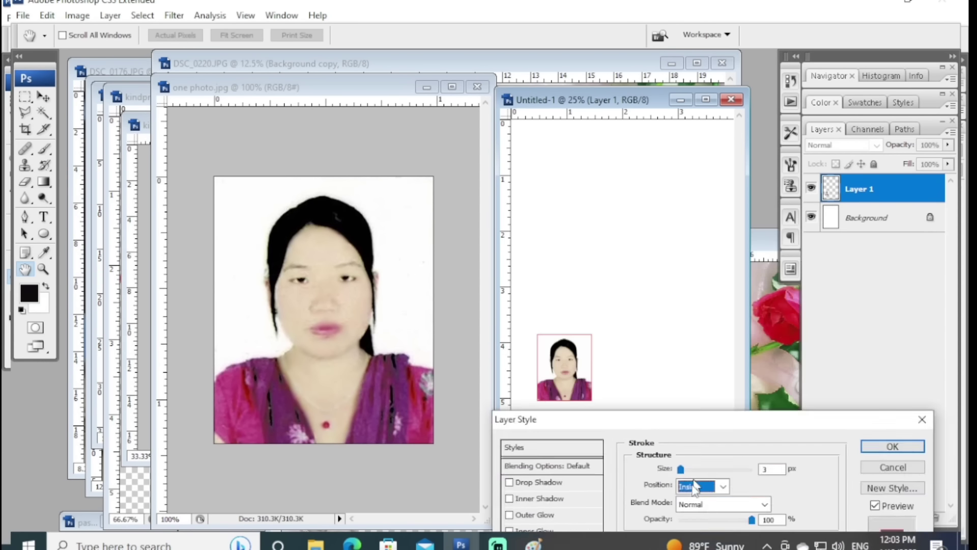
{"action": "left_click", "coordinate": [496, 416]}
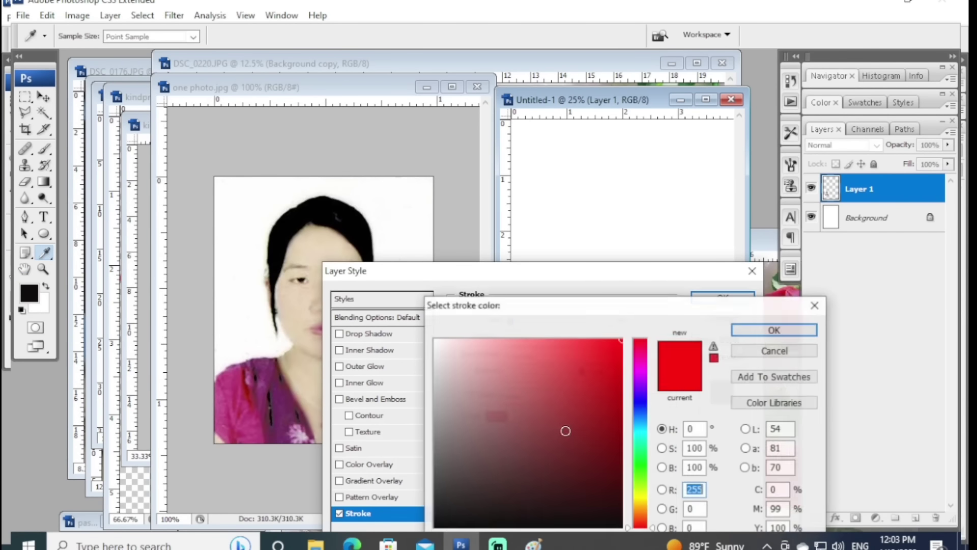
{"action": "left_click", "coordinate": [610, 526]}
{"action": "left_click", "coordinate": [771, 330]}
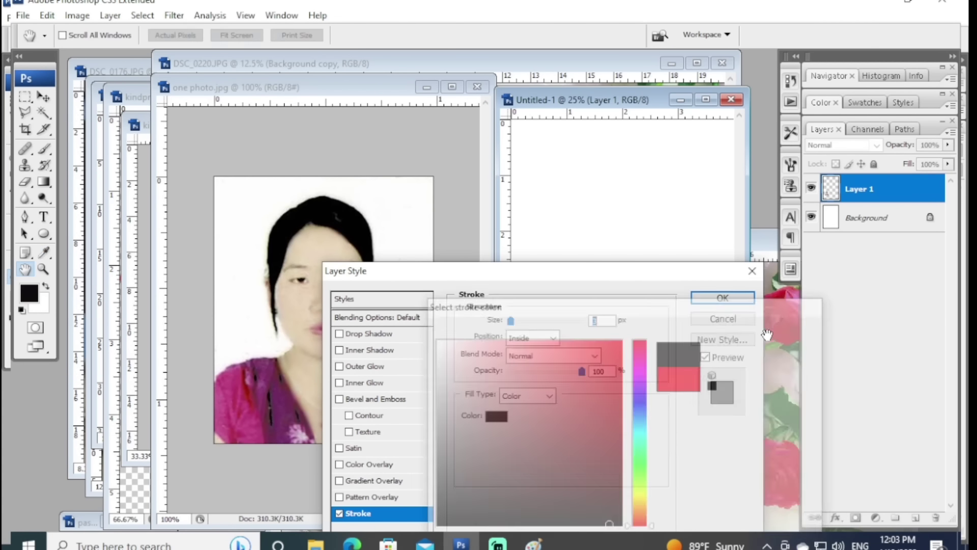
{"action": "key", "text": "Return"}
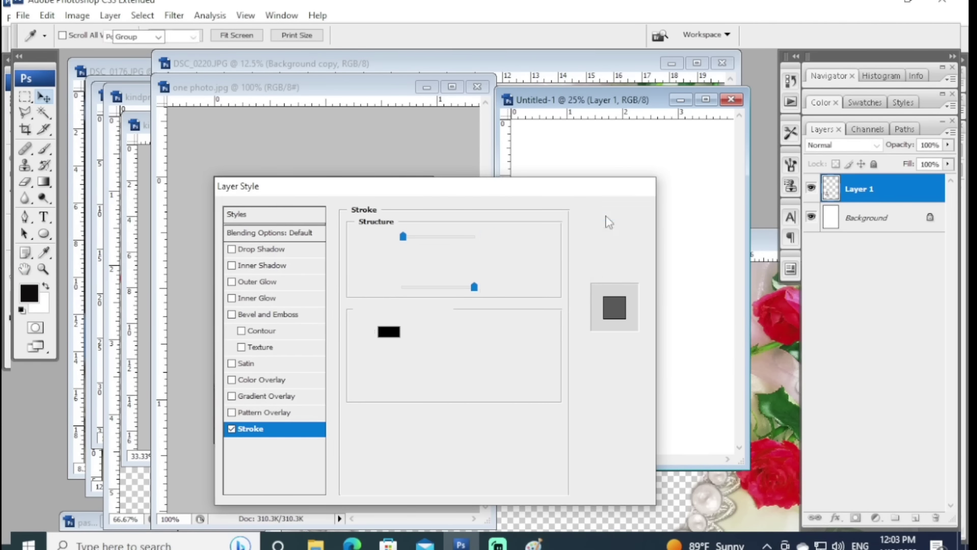
Step: Place the portrait at the page's bottom-left and Alt-drag copies to its right
{"action": "left_click_drag", "start_coordinate": [602, 104], "coordinate": [424, 74]}
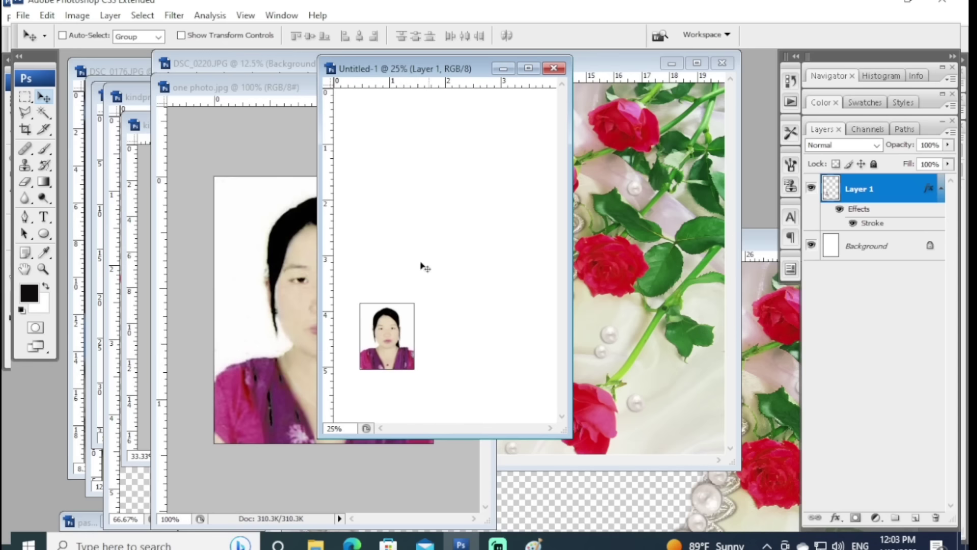
{"action": "left_click_drag", "start_coordinate": [397, 336], "coordinate": [370, 386]}
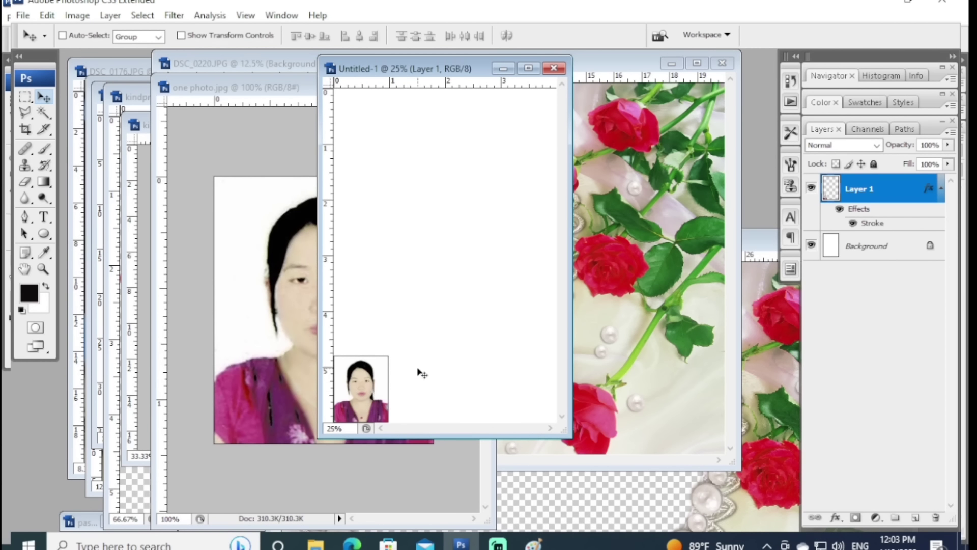
{"action": "key", "text": "Right"}
{"action": "key", "text": "Right"}
{"action": "key", "text": "Right"}
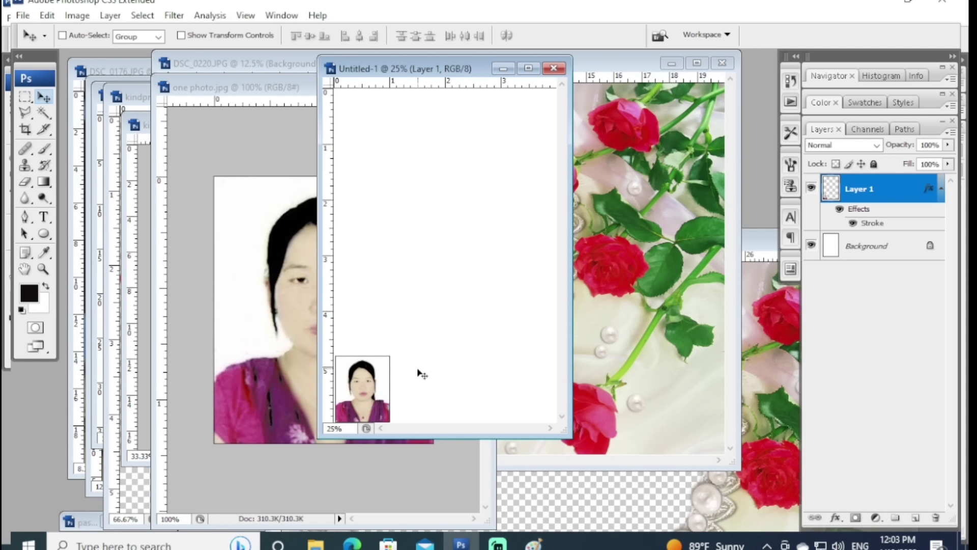
{"action": "key", "text": "Up"}
{"action": "key", "text": "Up"}
{"action": "key", "text": "Left"}
{"action": "key", "text": "Left"}
{"action": "left_click_drag", "start_coordinate": [376, 399], "coordinate": [433, 399]}
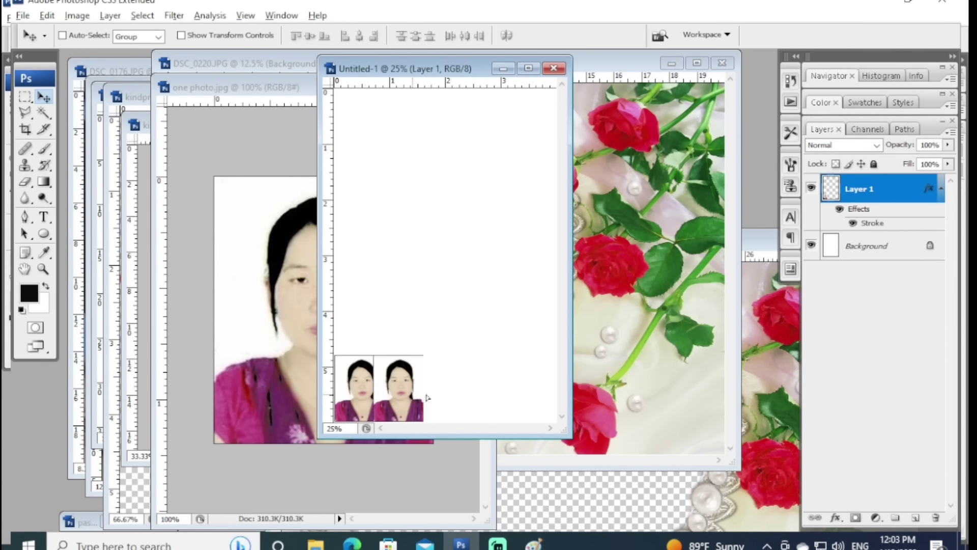
{"action": "key", "text": "Right"}
{"action": "key", "text": "Right"}
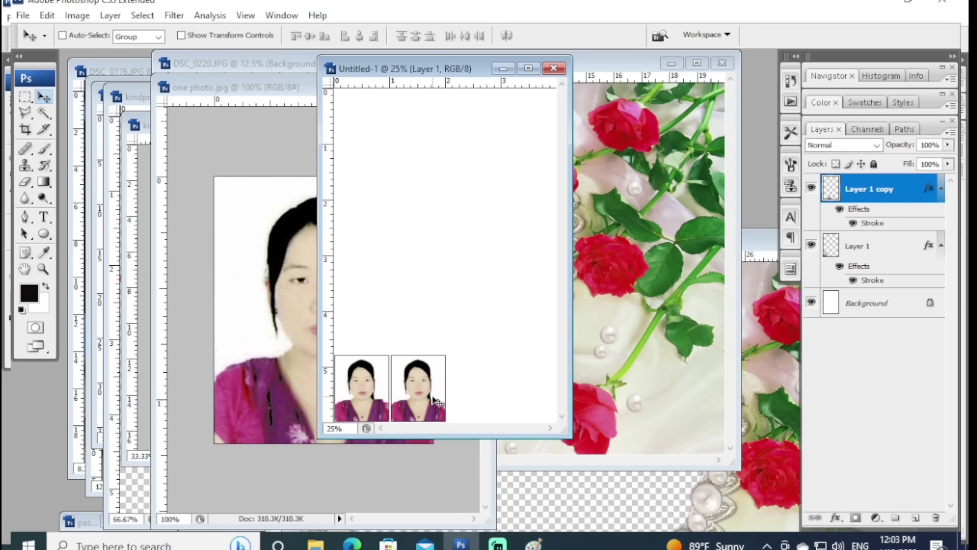
{"action": "key", "text": "Right"}
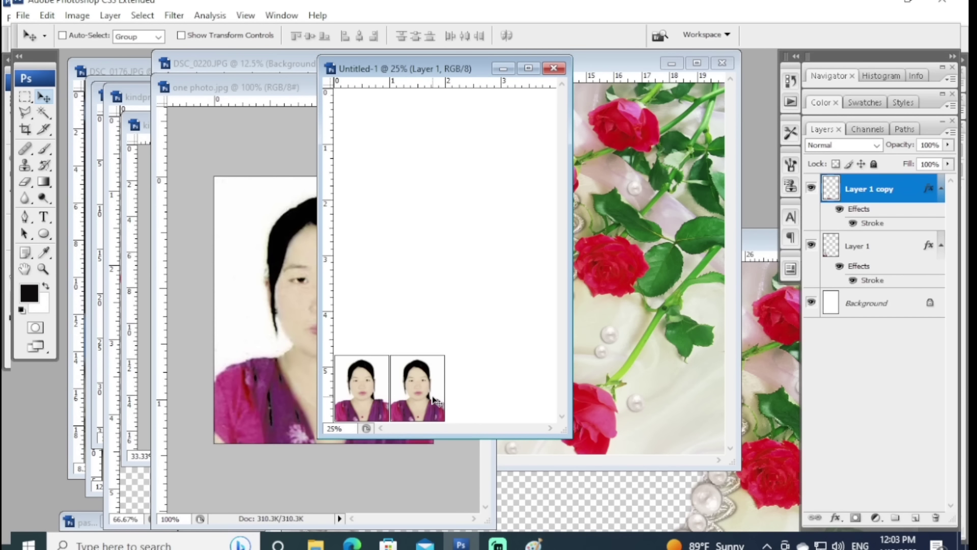
{"action": "left_click_drag", "start_coordinate": [433, 402], "coordinate": [491, 404]}
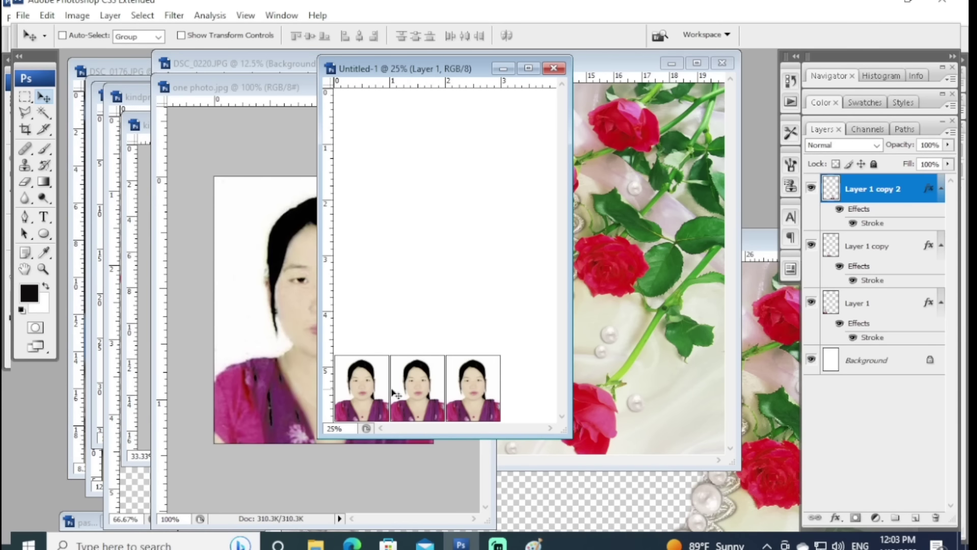
Step: Line up the copies, select all four photo layers, and move the row up
{"action": "right_click", "coordinate": [374, 390]}
{"action": "left_click", "coordinate": [407, 402]}
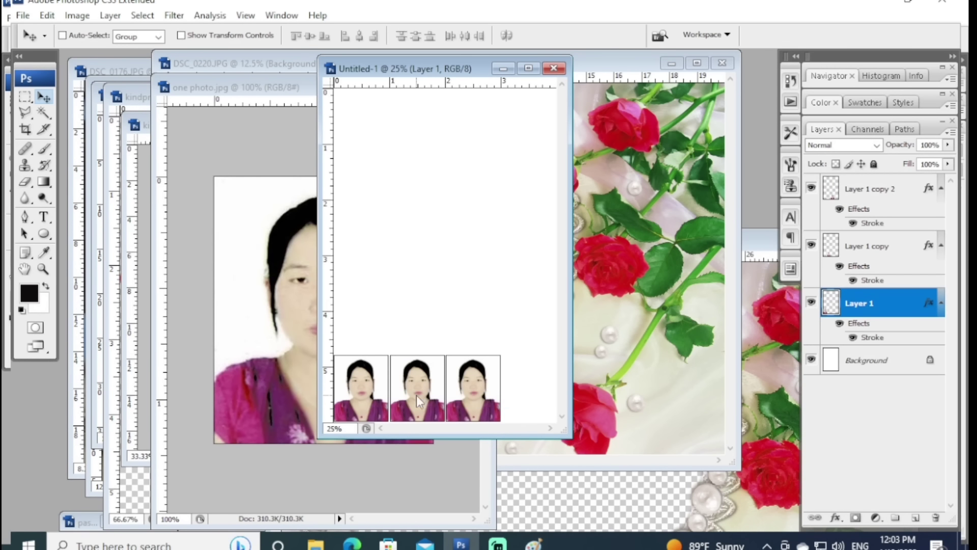
{"action": "right_click", "coordinate": [418, 397]}
{"action": "left_click", "coordinate": [425, 403]}
{"action": "right_click", "coordinate": [468, 392]}
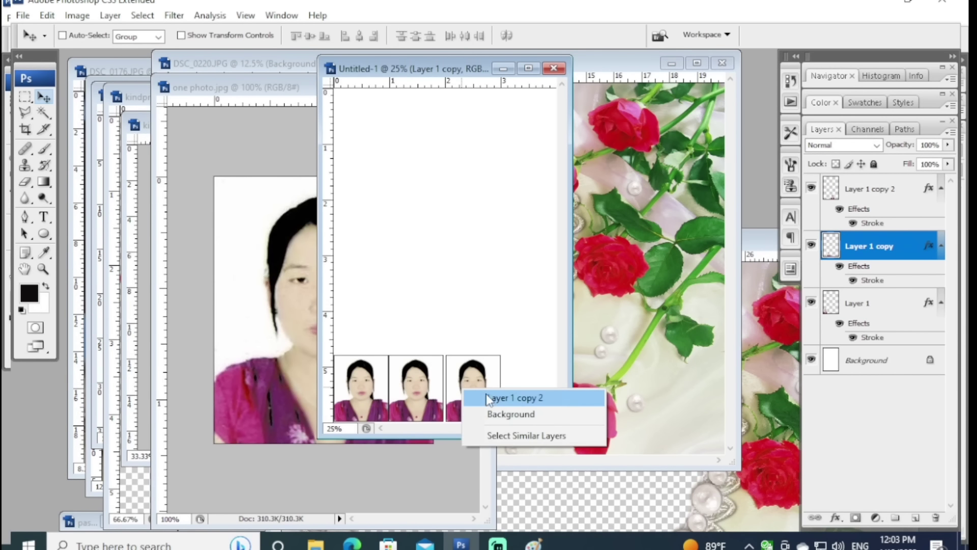
{"action": "left_click", "coordinate": [489, 398]}
{"action": "left_click_drag", "start_coordinate": [495, 402], "coordinate": [524, 403]}
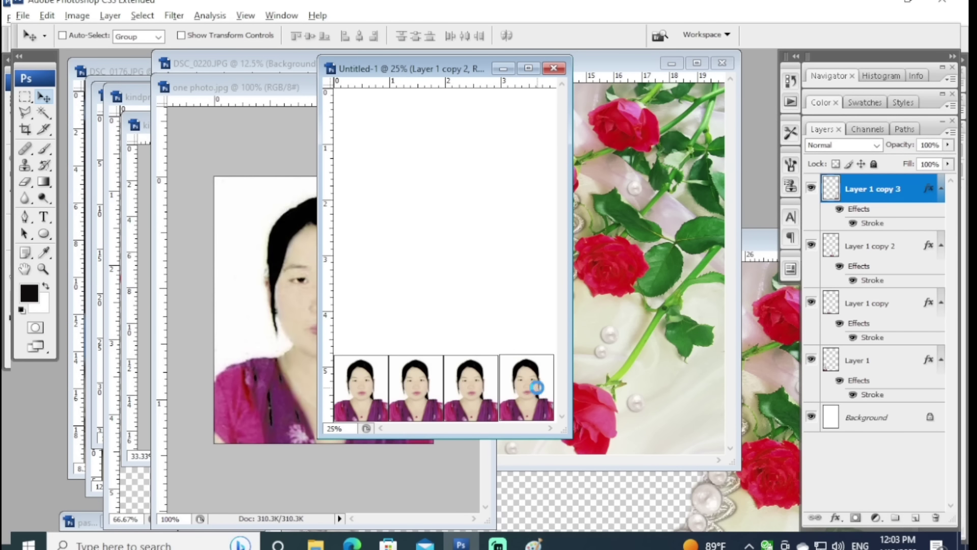
{"action": "right_click", "coordinate": [536, 391]}
{"action": "left_click", "coordinate": [585, 433]}
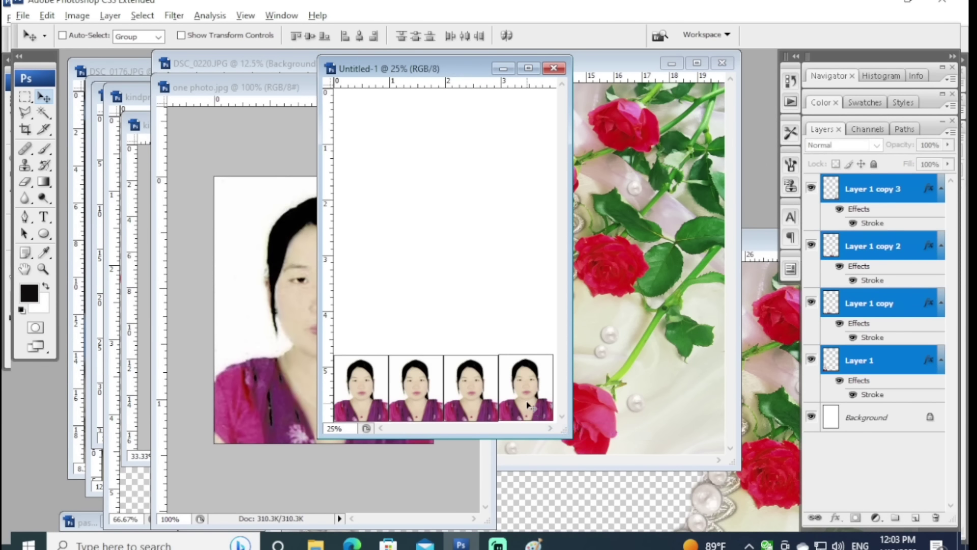
{"action": "left_click_drag", "start_coordinate": [530, 392], "coordinate": [530, 339]}
Step: Duplicate the row into a second row above and nudge all eight photos right
{"action": "key", "text": "ctrl+j"}
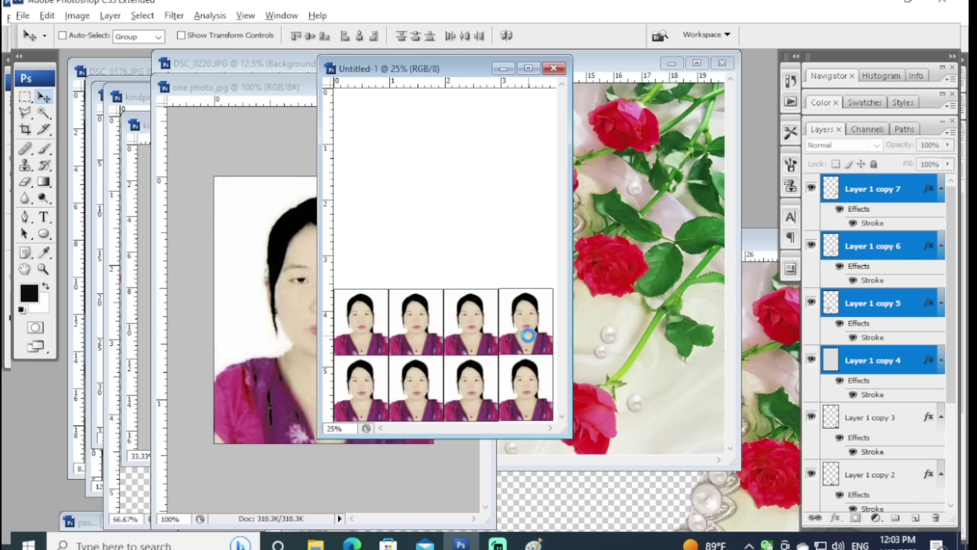
{"action": "key", "text": "shift+Up"}
{"action": "key", "text": "shift+Up"}
{"action": "key", "text": "shift+Up"}
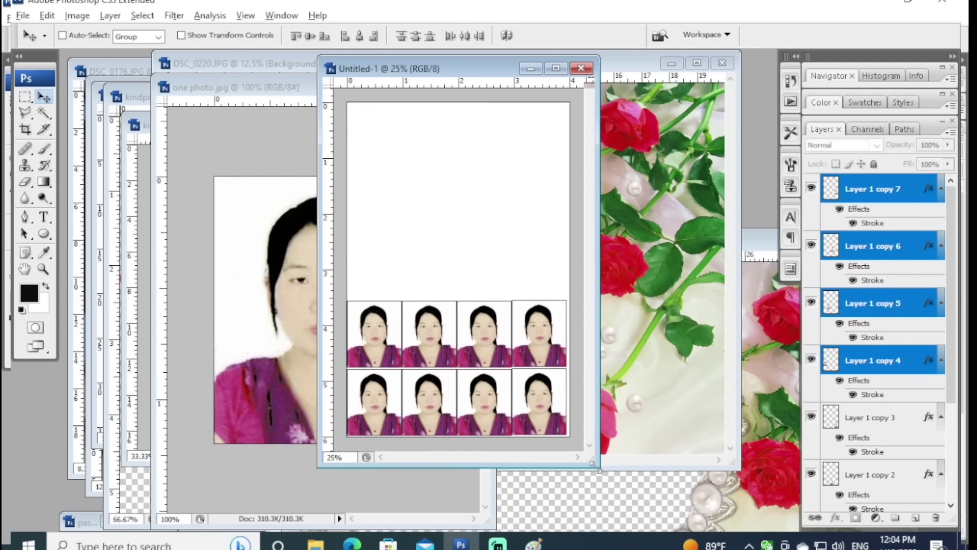
{"action": "left_click_drag", "start_coordinate": [569, 436], "coordinate": [601, 466]}
{"action": "right_click", "coordinate": [527, 410]}
{"action": "left_click", "coordinate": [581, 458]}
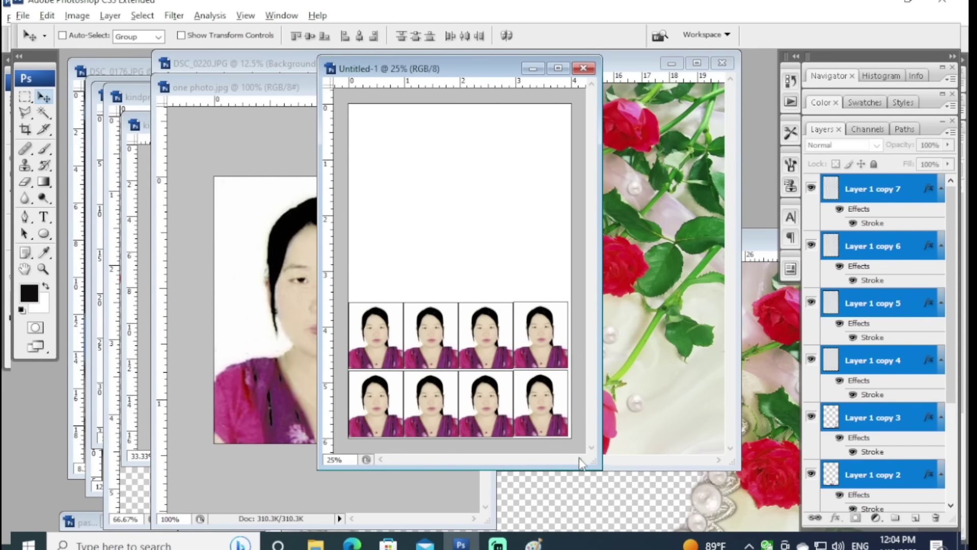
{"action": "key", "text": "shift+Right"}
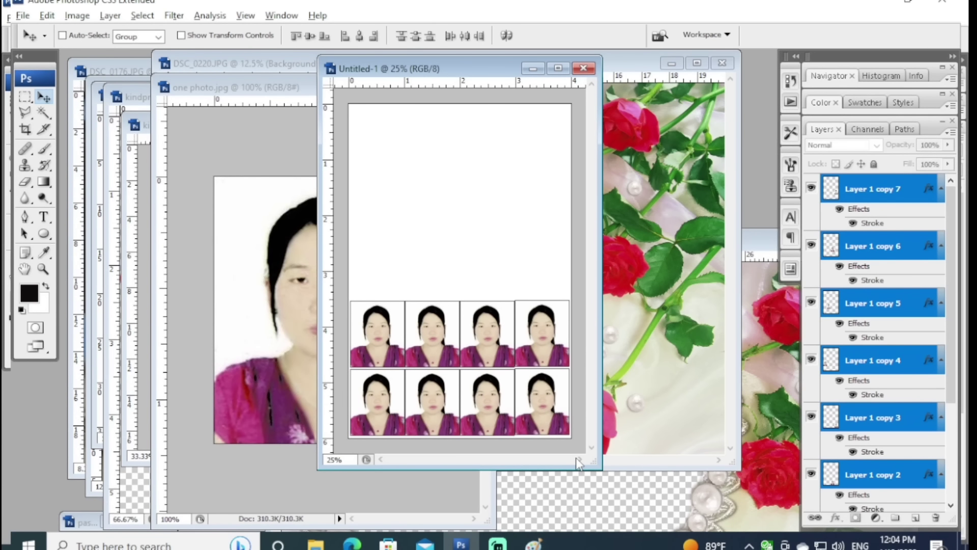
{"action": "key", "text": "ctrl+s"}
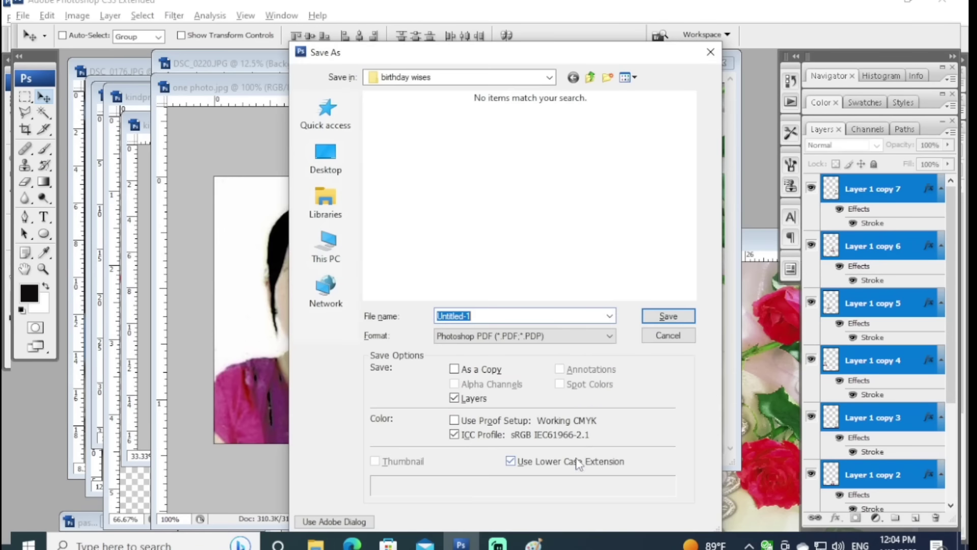
Step: Save the sheet to the Desktop as JPEG 'ppone' at quality 12, then minimize Photoshop
{"action": "left_click", "coordinate": [337, 165]}
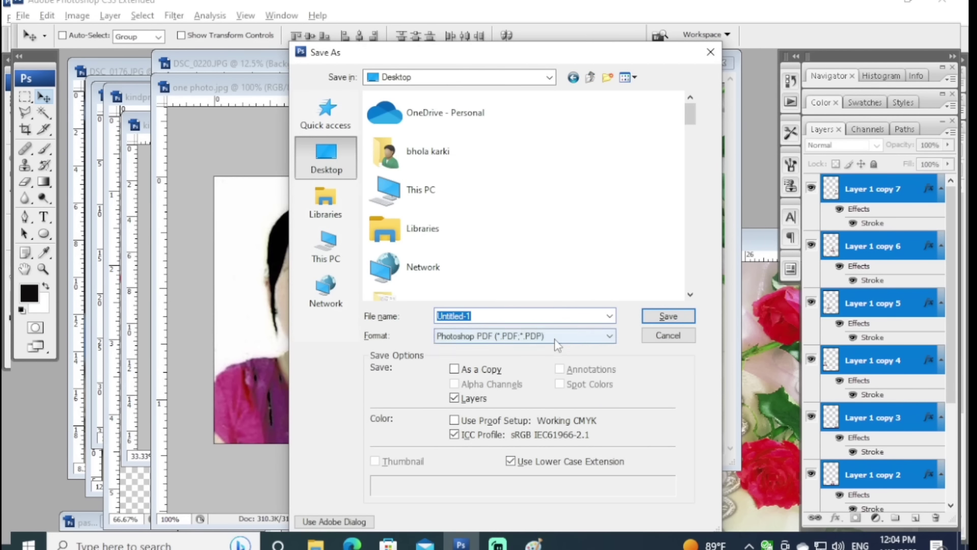
{"action": "left_click", "coordinate": [474, 336]}
{"action": "left_click", "coordinate": [467, 418]}
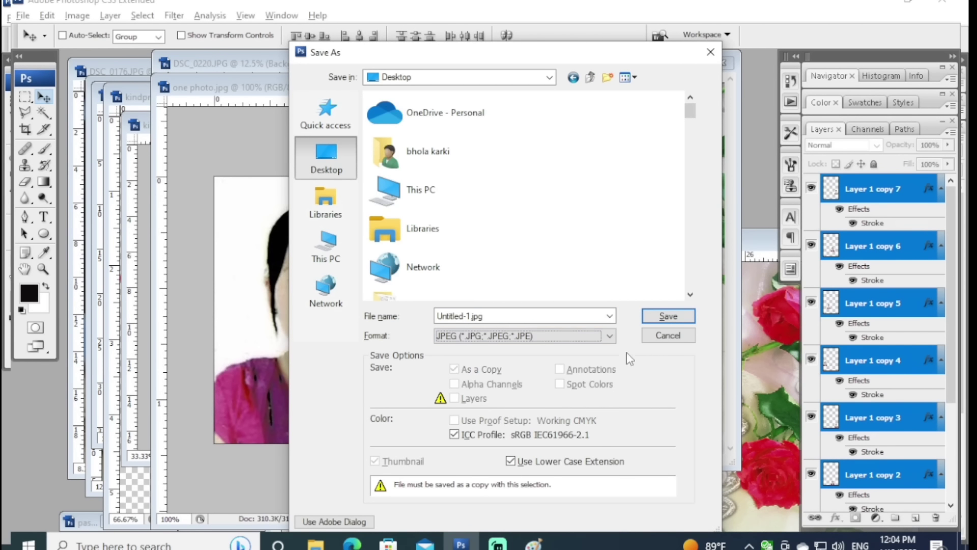
{"action": "double_click", "coordinate": [533, 316]}
{"action": "key", "text": "BackSpace"}
{"action": "type", "text": "ppone"}
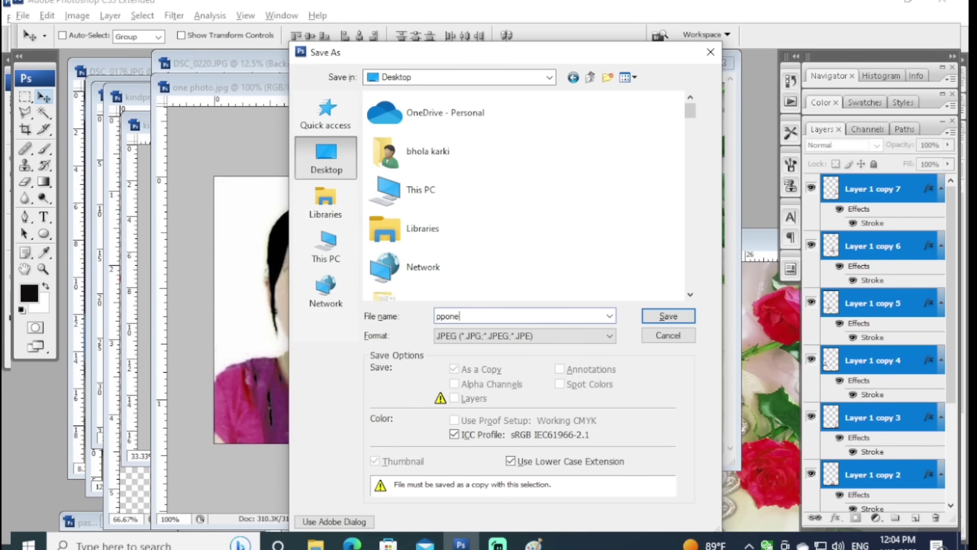
{"action": "left_click", "coordinate": [670, 316]}
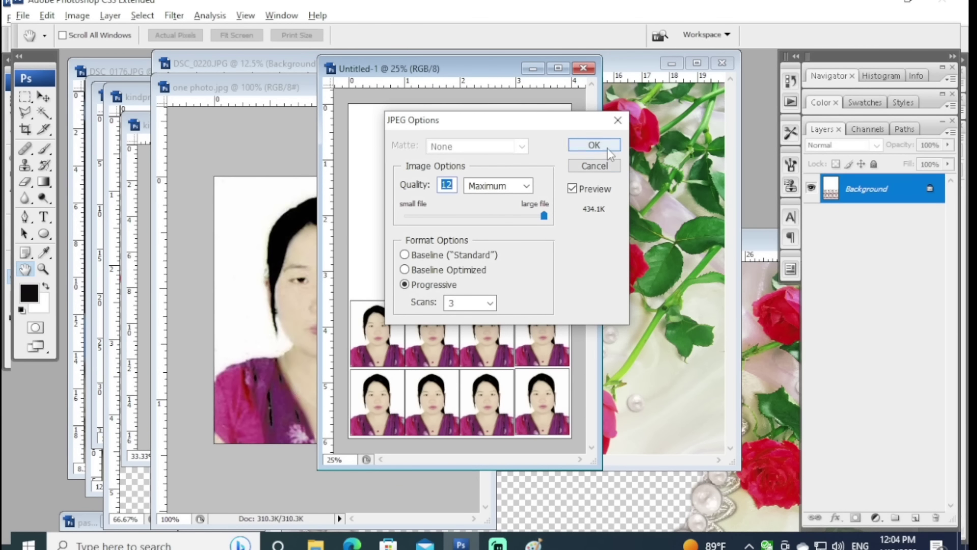
{"action": "left_click", "coordinate": [594, 145]}
{"action": "left_click", "coordinate": [875, 3]}
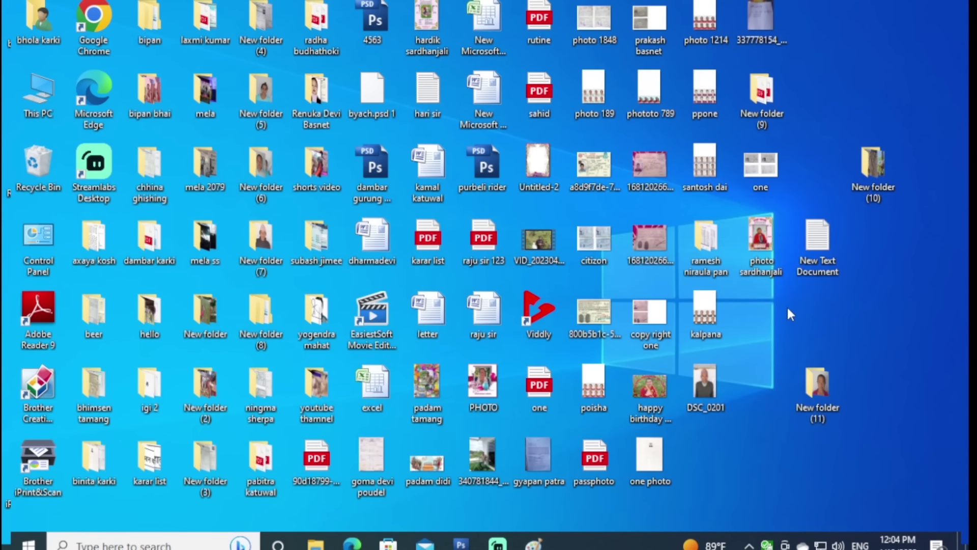
Step: Refresh the desktop and start printing the ppone picture
{"action": "right_click", "coordinate": [634, 304]}
{"action": "left_click", "coordinate": [693, 347]}
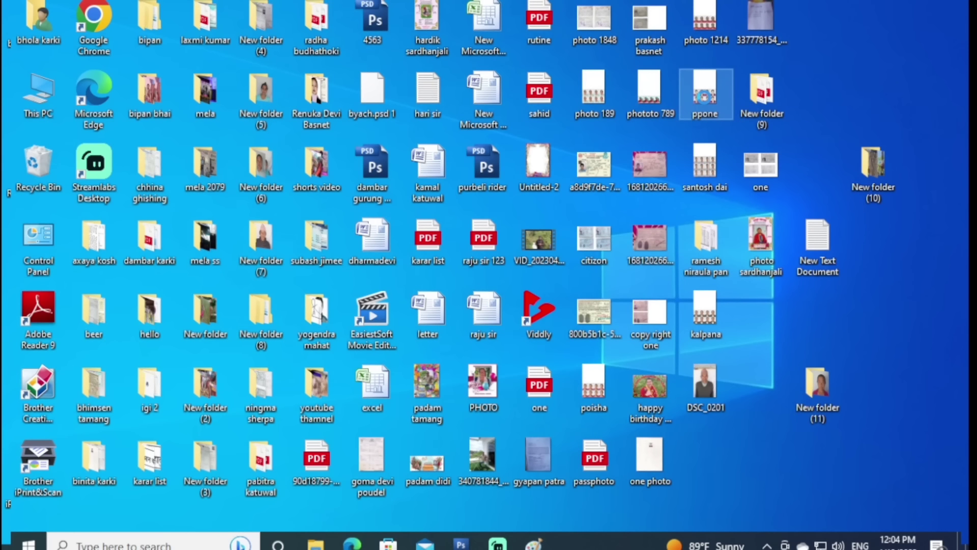
{"action": "right_click", "coordinate": [705, 96]}
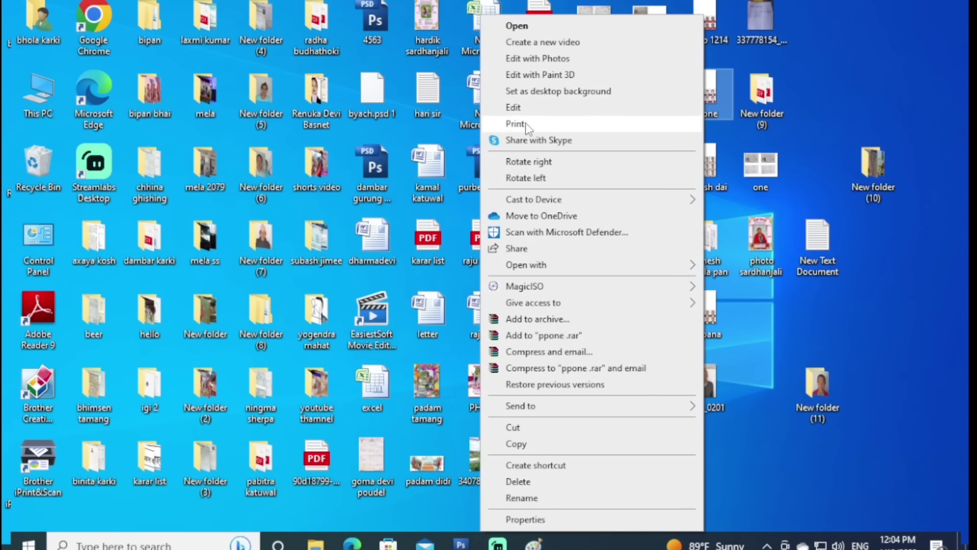
{"action": "left_click", "coordinate": [527, 128]}
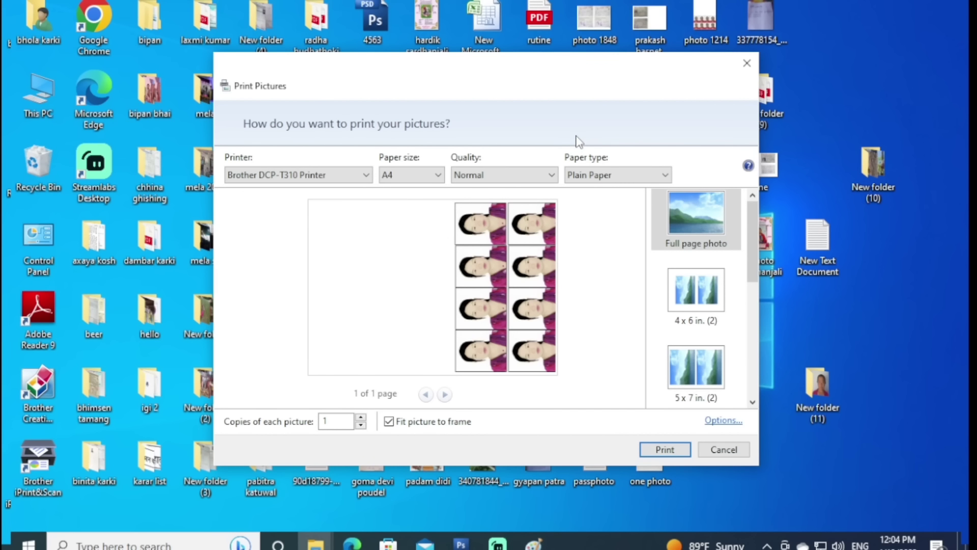
Step: Print ppone on 4 x 6 in Other Photo Paper at High quality, without fit-to-frame
{"action": "left_click", "coordinate": [412, 175]}
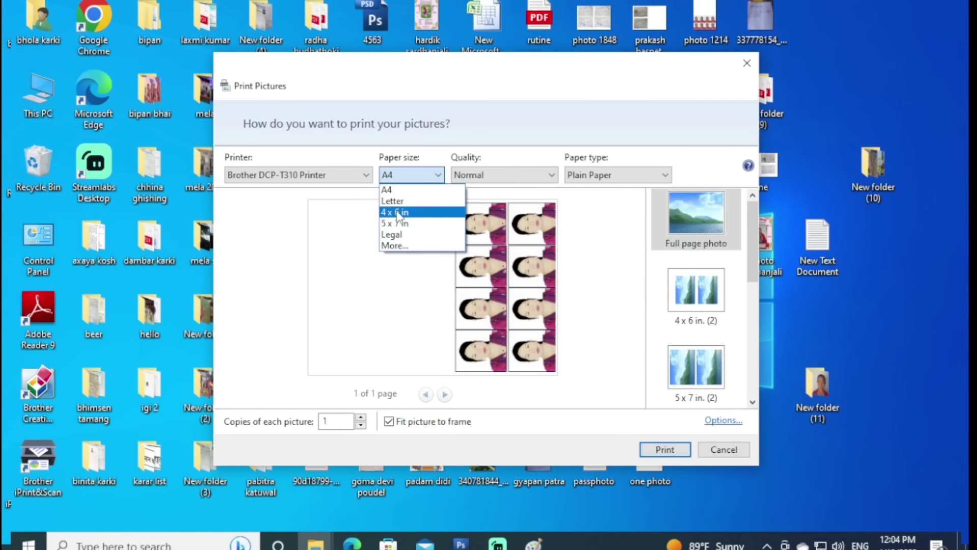
{"action": "left_click", "coordinate": [402, 212]}
{"action": "left_click", "coordinate": [516, 176]}
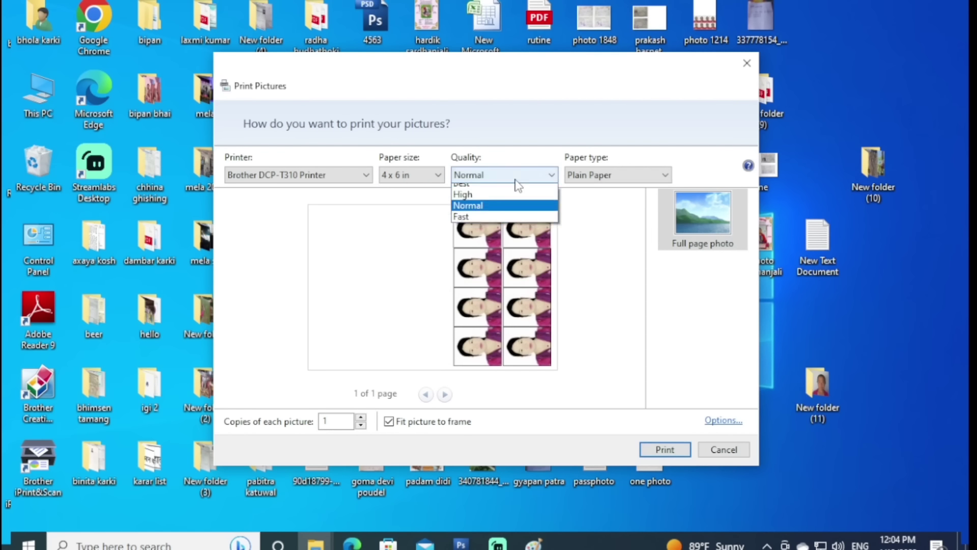
{"action": "left_click", "coordinate": [471, 206]}
{"action": "left_click", "coordinate": [635, 176]}
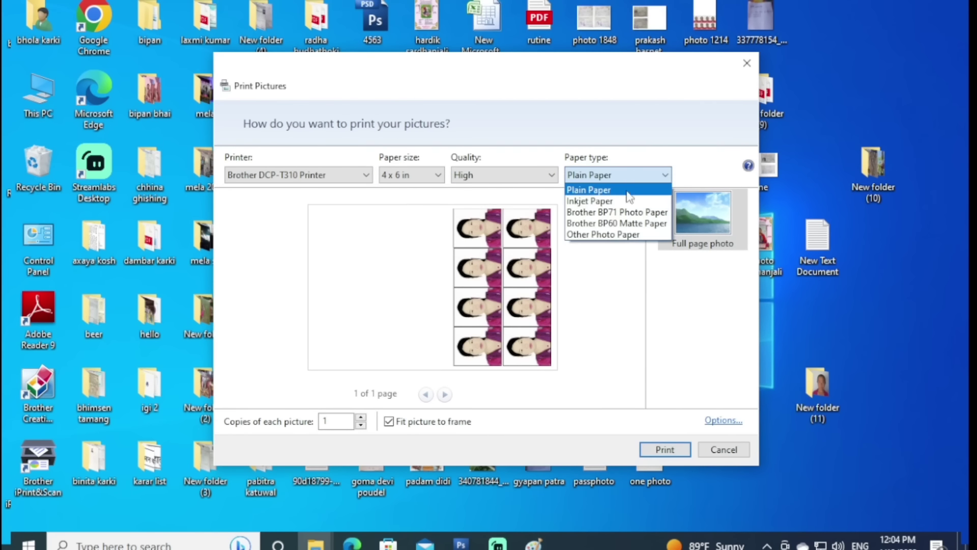
{"action": "left_click", "coordinate": [594, 234]}
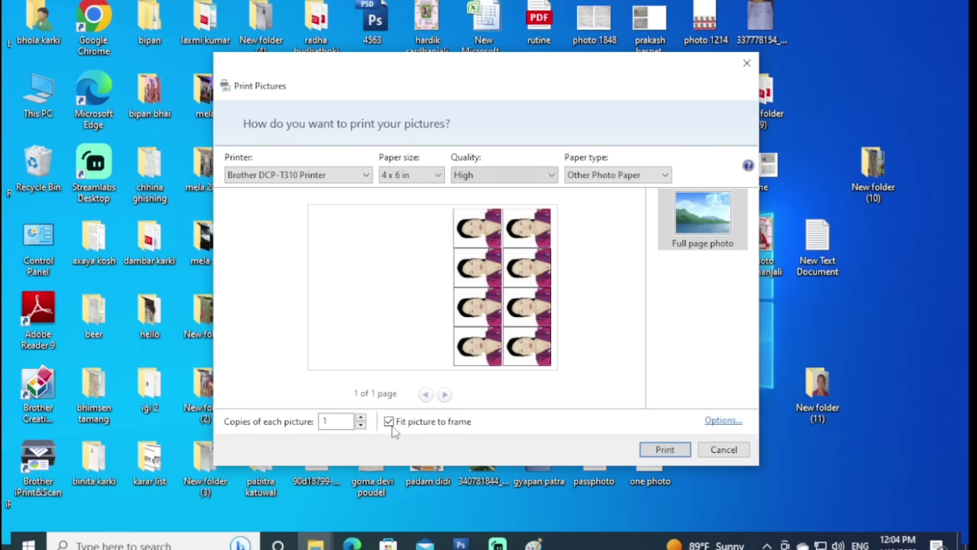
{"action": "left_click", "coordinate": [389, 422]}
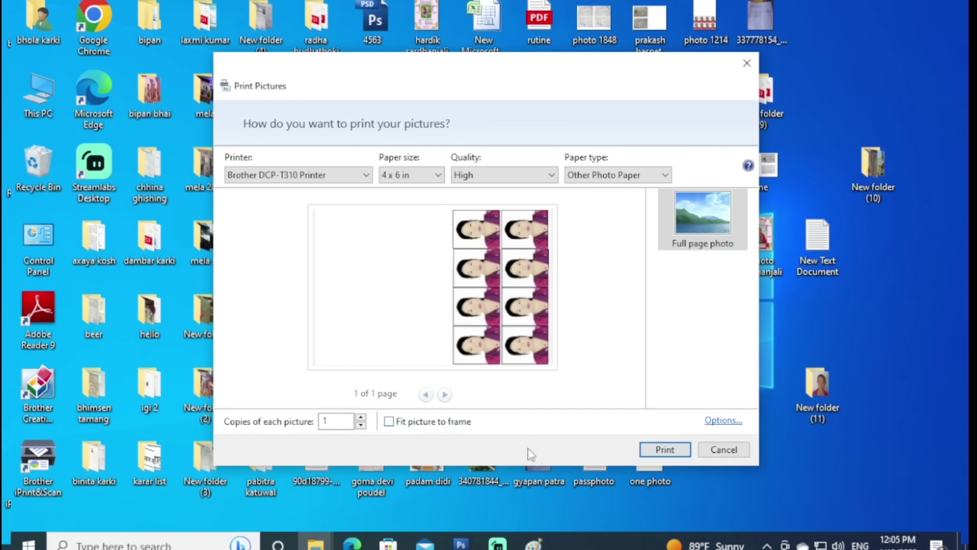
{"action": "left_click", "coordinate": [670, 451]}
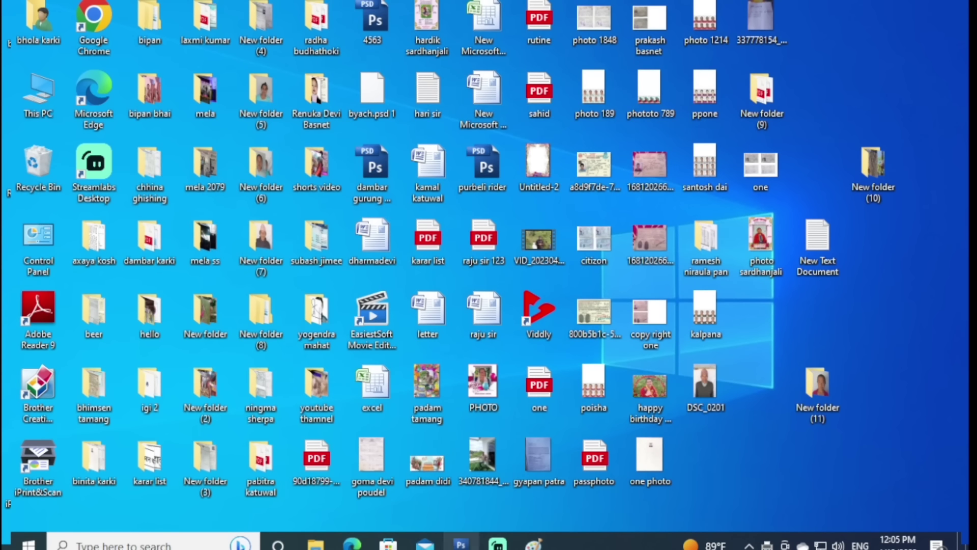
{"action": "left_click", "coordinate": [460, 544]}
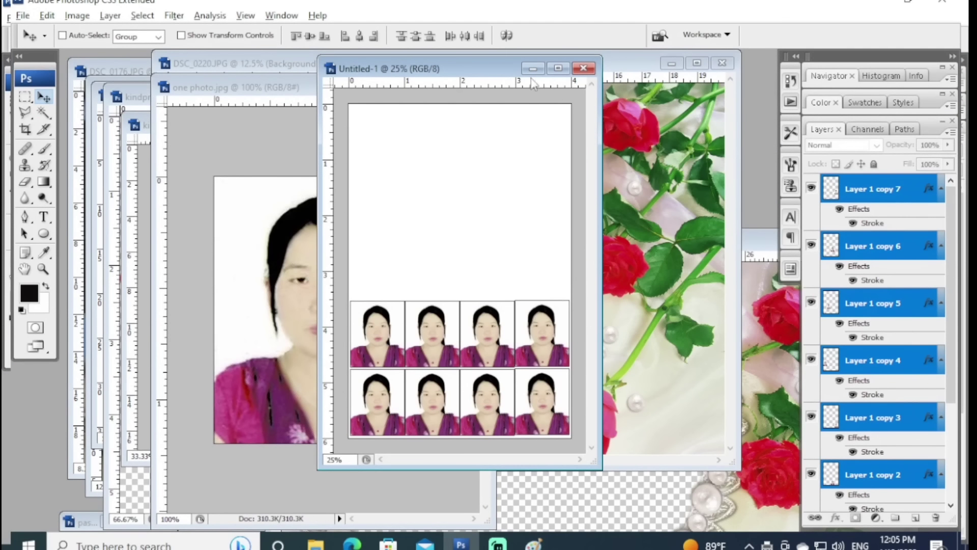
Step: Bring the DSC_0220 framed photo forward and select its Background copy layer
{"action": "left_click", "coordinate": [533, 74]}
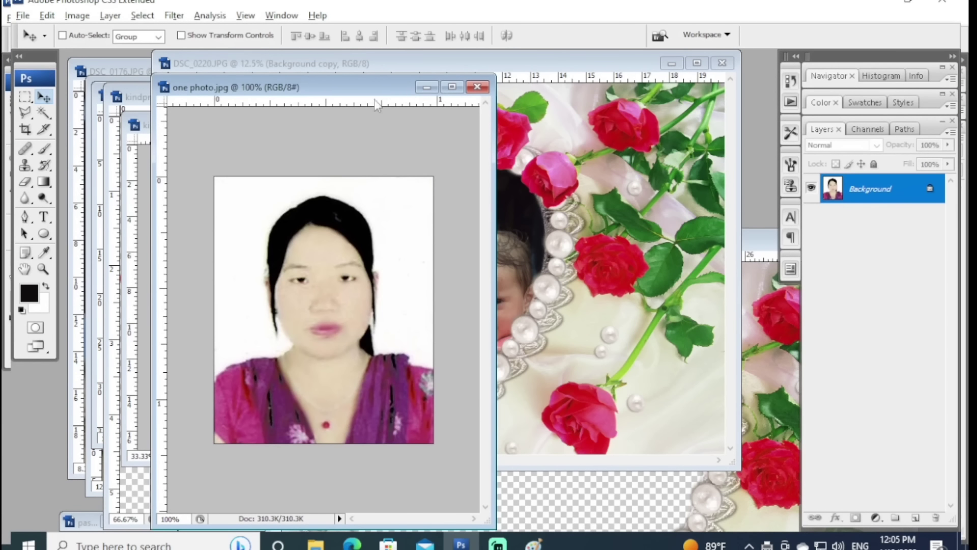
{"action": "left_click_drag", "start_coordinate": [397, 87], "coordinate": [314, 166]}
{"action": "left_click_drag", "start_coordinate": [413, 60], "coordinate": [447, 65]}
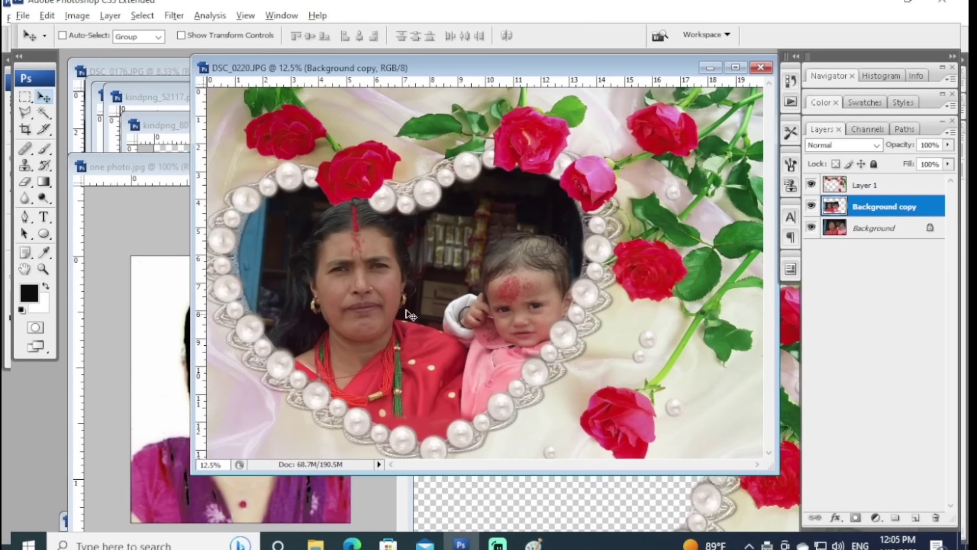
{"action": "right_click", "coordinate": [418, 307]}
{"action": "left_click", "coordinate": [421, 309]}
{"action": "key", "text": "i"}
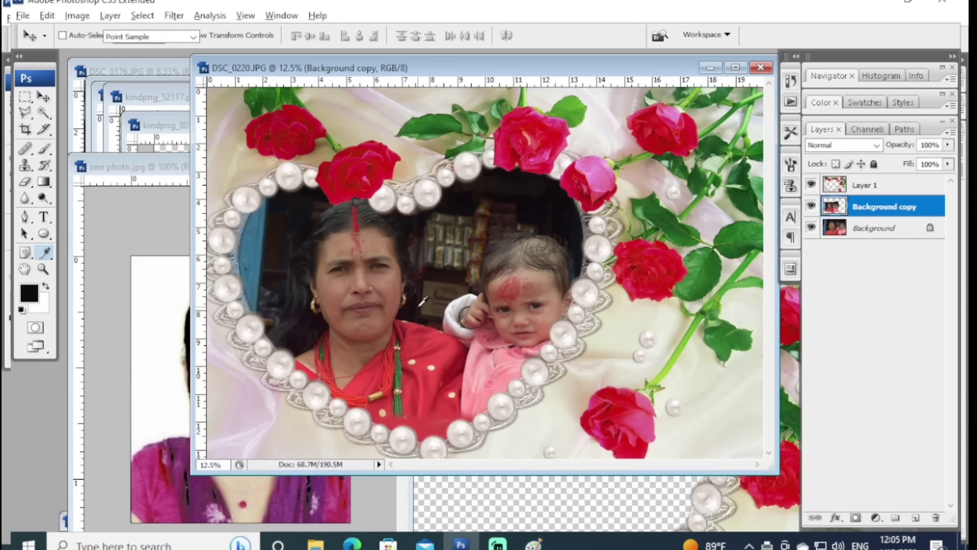
Step: Apply Levels with input shadows 26 and highlights 171 to the family photo
{"action": "key", "text": "ctrl+l"}
{"action": "left_click_drag", "start_coordinate": [274, 380], "coordinate": [212, 381]}
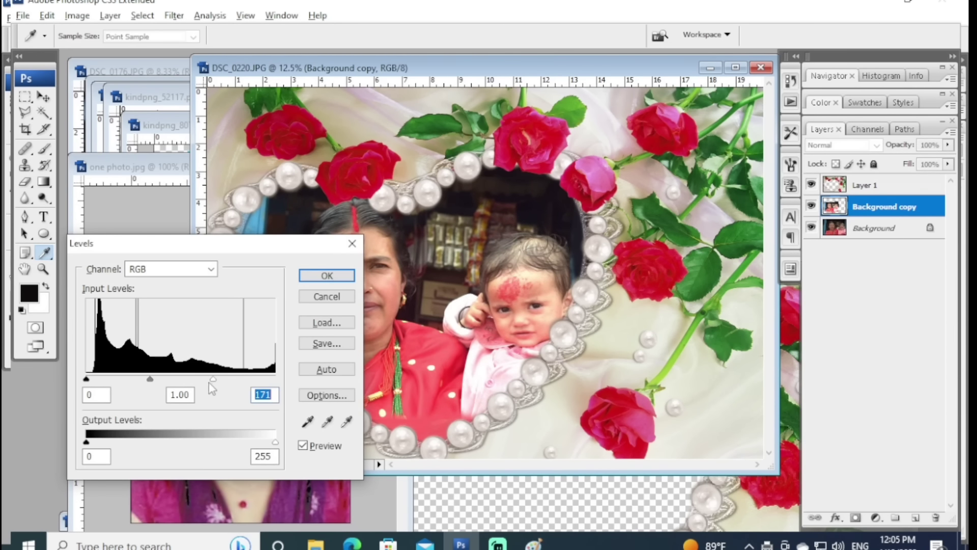
{"action": "left_click_drag", "start_coordinate": [89, 383], "coordinate": [107, 384]}
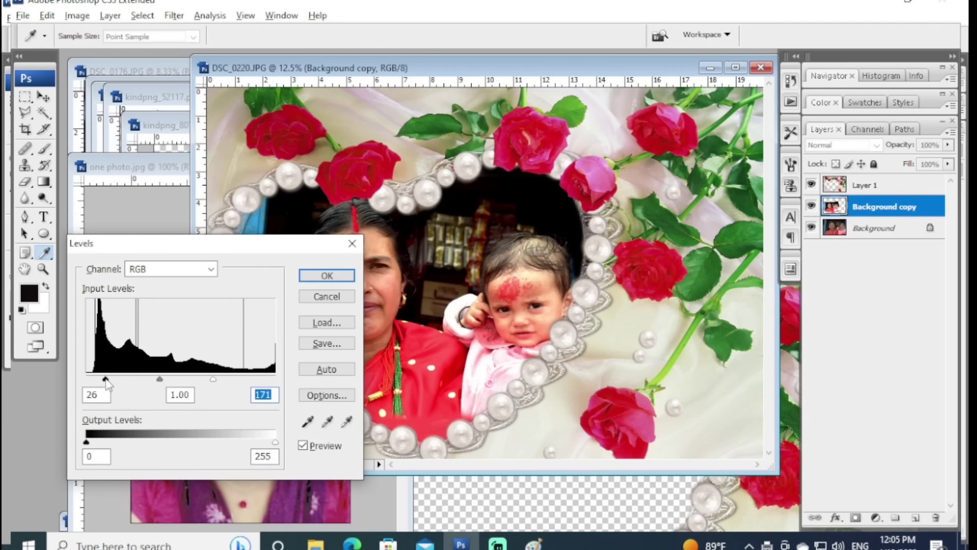
{"action": "left_click", "coordinate": [327, 276]}
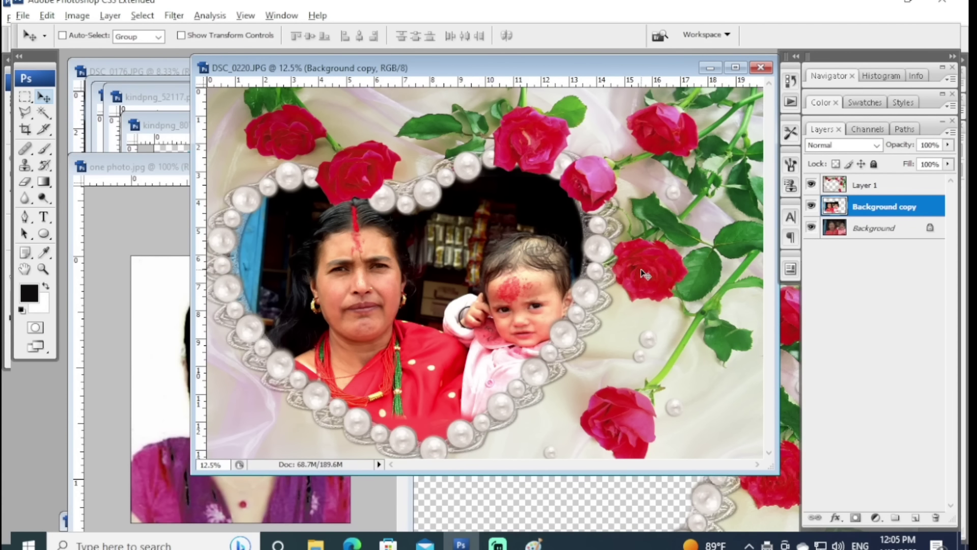
{"action": "left_click_drag", "start_coordinate": [662, 71], "coordinate": [640, 99]}
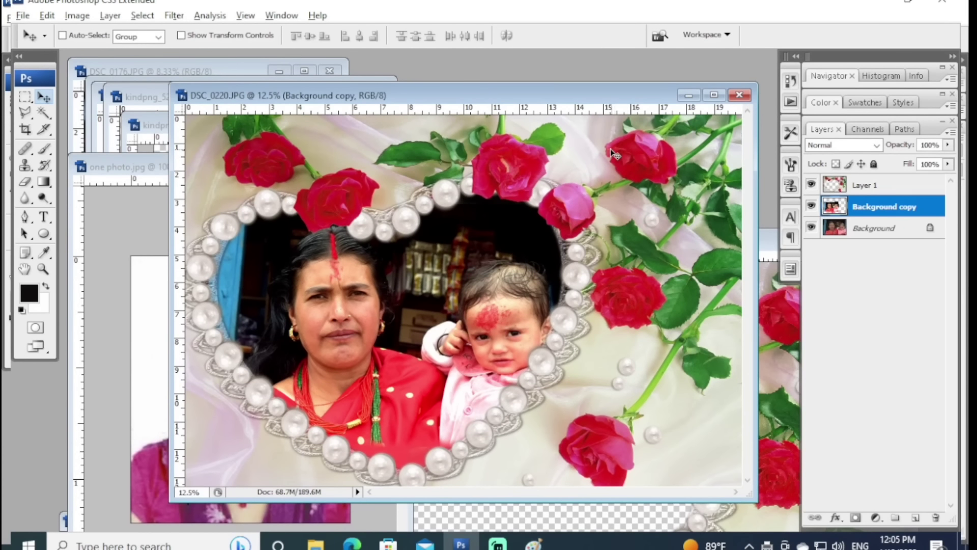
Step: Save a copy of the framed photo to the Desktop as JPEG 'tw' at Maximum quality 12
{"action": "key", "text": "shift+ctrl+s"}
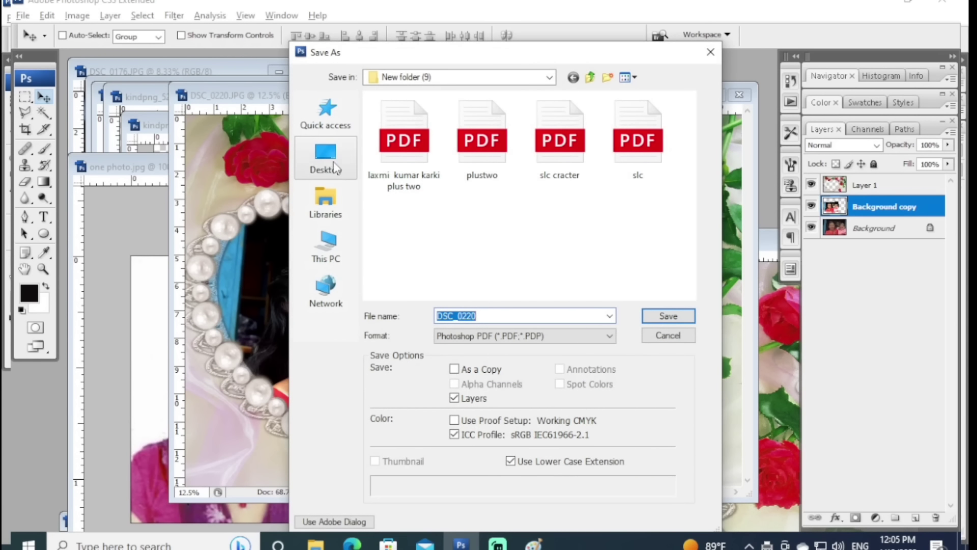
{"action": "left_click", "coordinate": [326, 162]}
{"action": "left_click", "coordinate": [530, 336]}
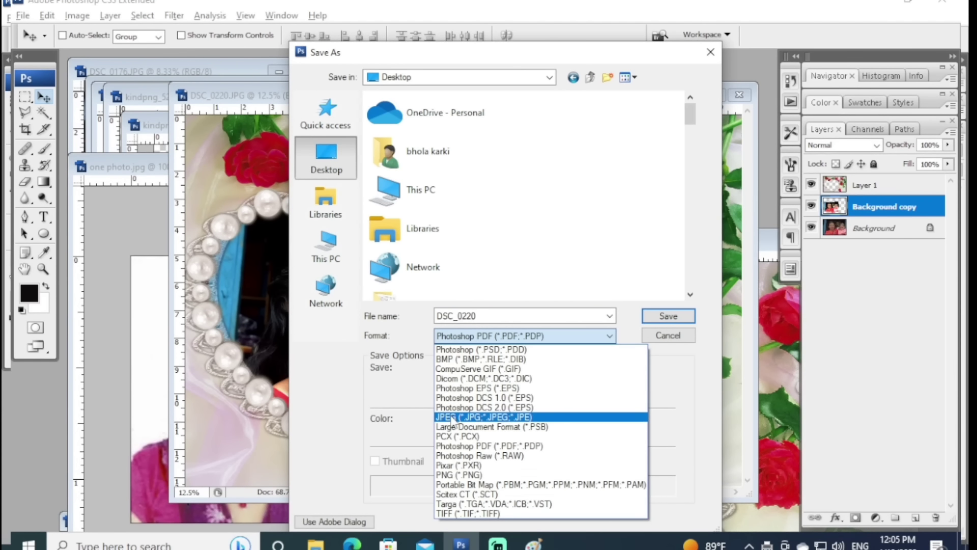
{"action": "left_click", "coordinate": [504, 404]}
{"action": "left_click", "coordinate": [502, 316]}
{"action": "type", "text": "t"}
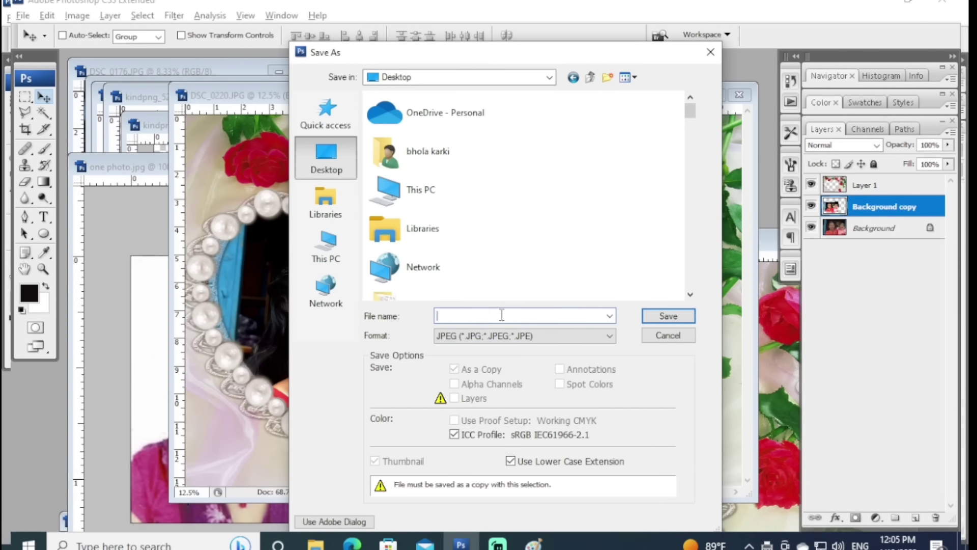
{"action": "type", "text": "wo"}
{"action": "left_click", "coordinate": [672, 316]}
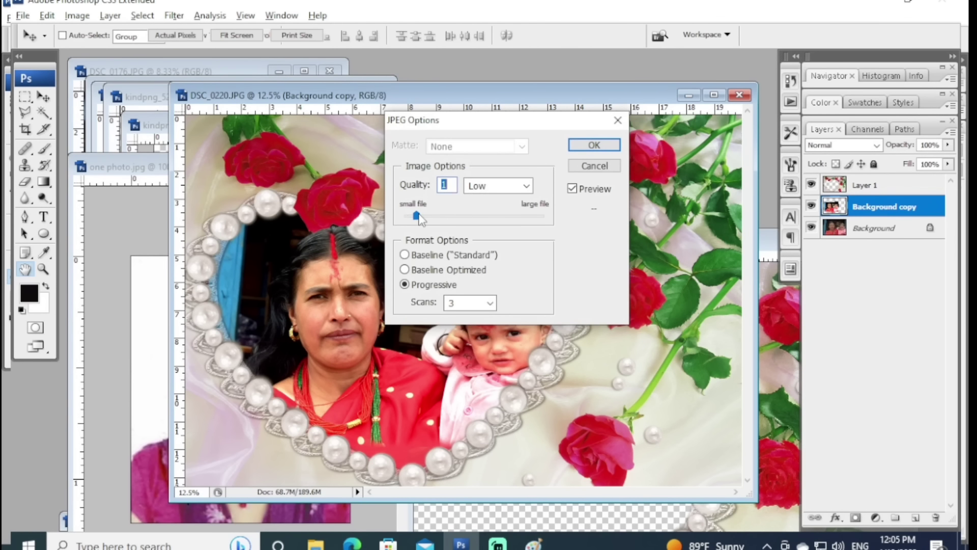
{"action": "left_click_drag", "start_coordinate": [416, 217], "coordinate": [543, 215]}
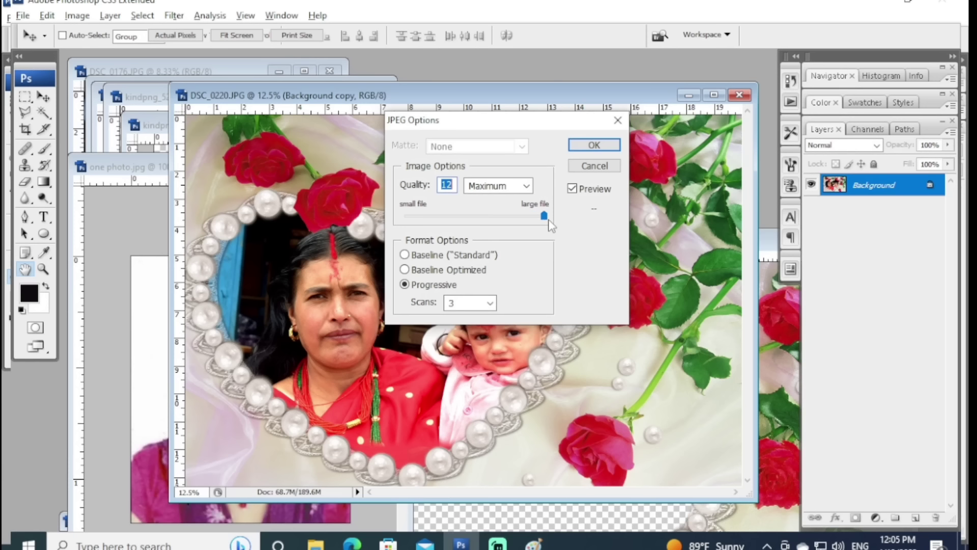
{"action": "left_click", "coordinate": [594, 146]}
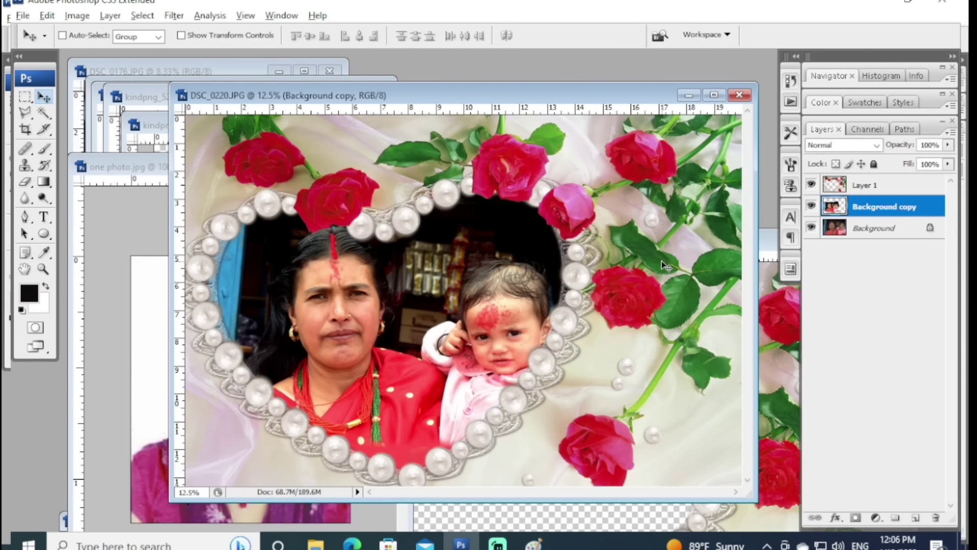
Step: Close DSC_0220, the rose frame document and one photo.jpg without saving changes
{"action": "left_click", "coordinate": [741, 95]}
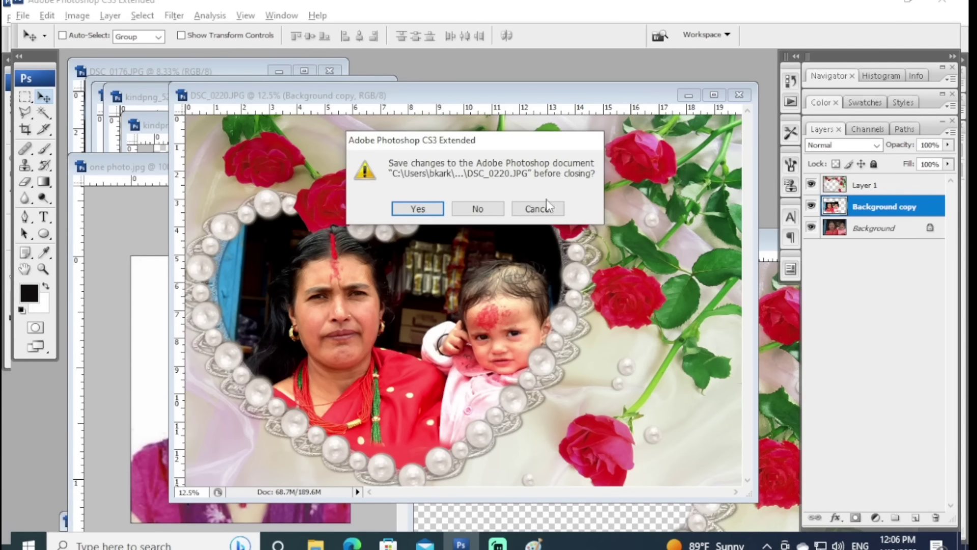
{"action": "left_click", "coordinate": [478, 209]}
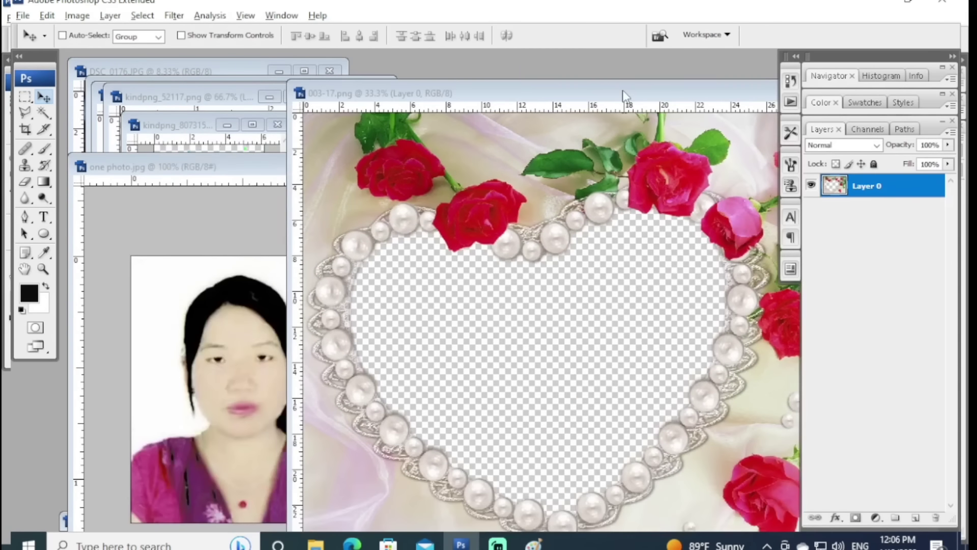
{"action": "left_click_drag", "start_coordinate": [601, 239], "coordinate": [317, 150]}
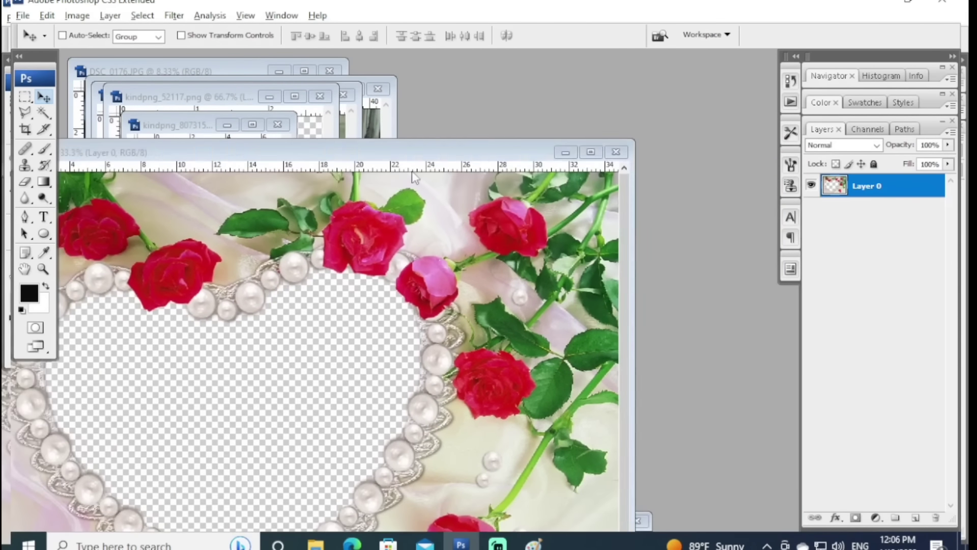
{"action": "left_click", "coordinate": [617, 153]}
{"action": "mouse_move", "coordinate": [255, 161]}
{"action": "left_mouse_down"}
{"action": "mouse_move", "coordinate": [527, 155]}
{"action": "mouse_move", "coordinate": [549, 108]}
{"action": "left_mouse_up"}
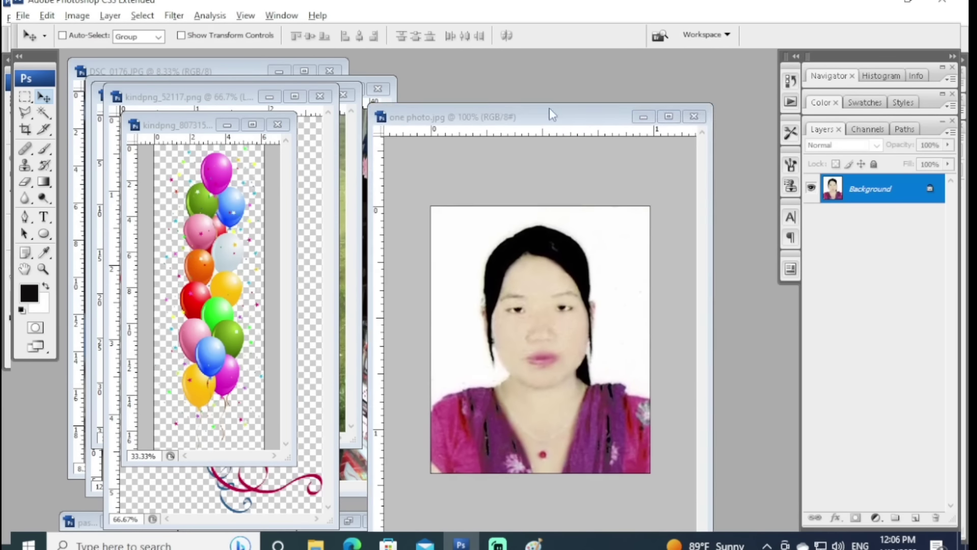
{"action": "left_click", "coordinate": [694, 116]}
{"action": "left_click", "coordinate": [485, 212]}
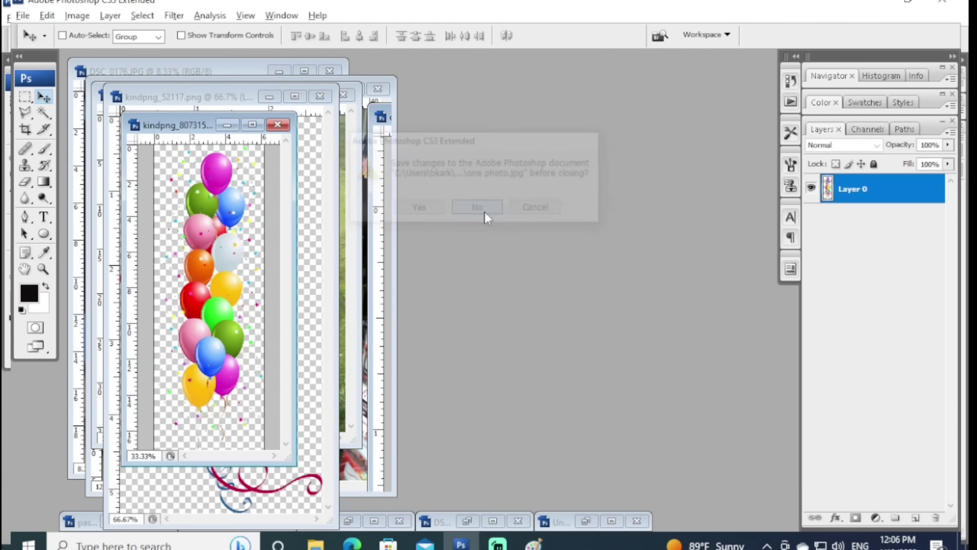
Step: Rearrange the remaining windows so DSC_0176 sits in front between DSC01554 and the balloon image
{"action": "left_click", "coordinate": [266, 85]}
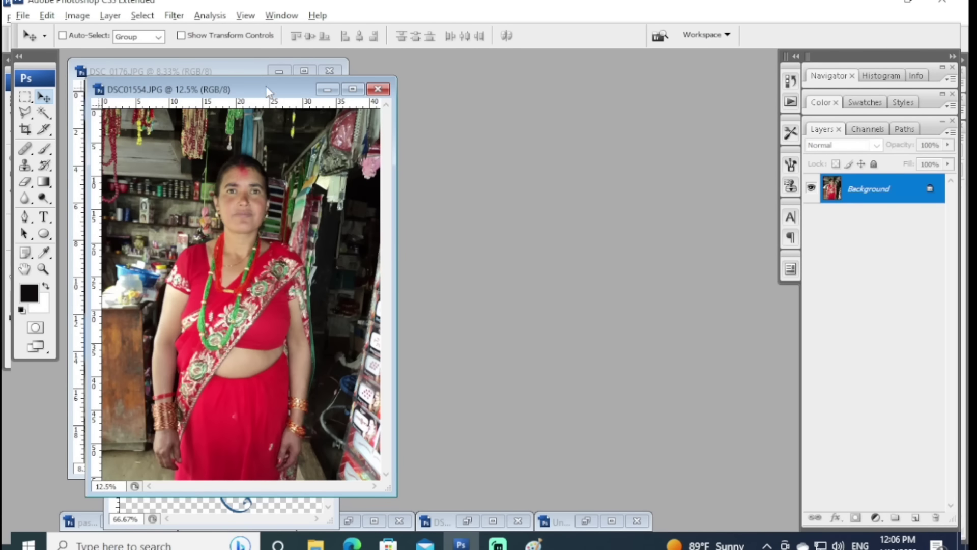
{"action": "left_click_drag", "start_coordinate": [266, 85], "coordinate": [597, 73]}
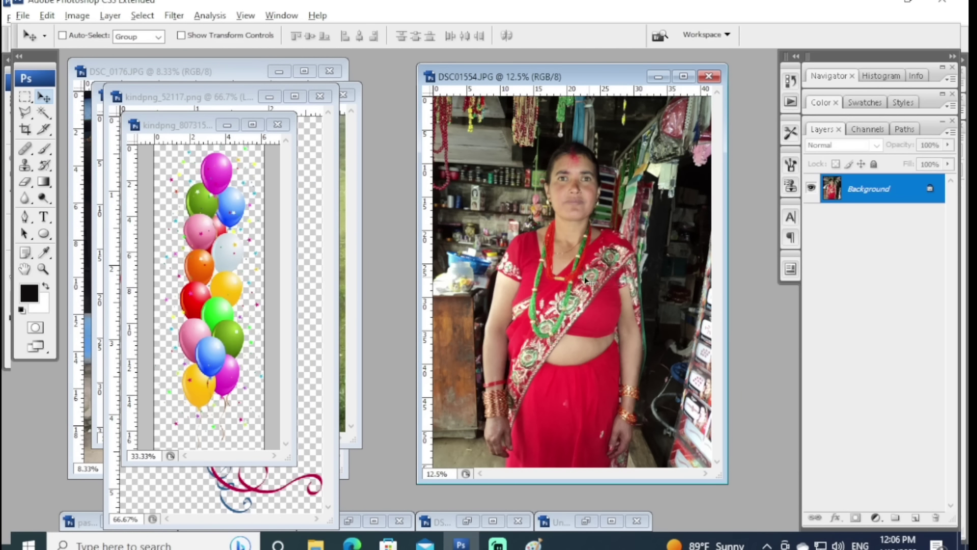
{"action": "left_click_drag", "start_coordinate": [182, 124], "coordinate": [412, 213]}
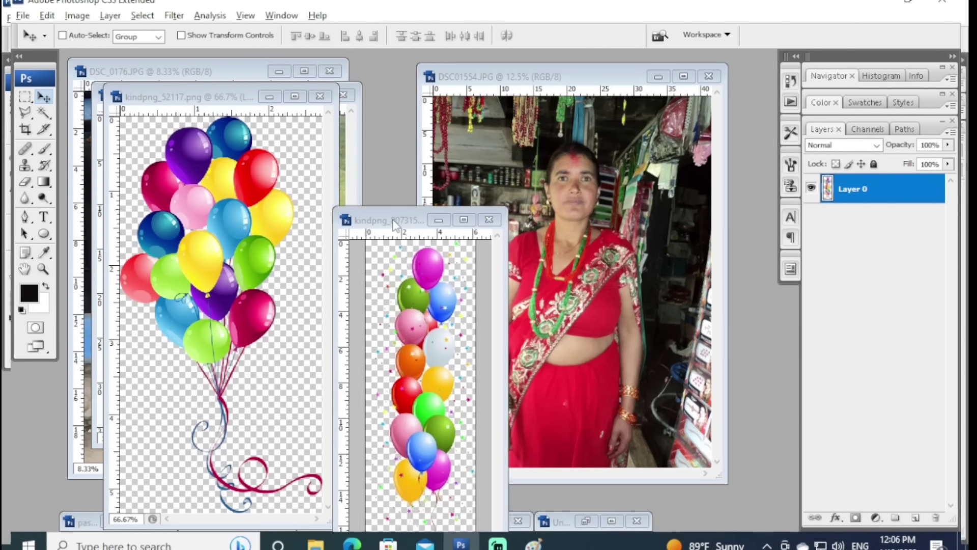
{"action": "left_click", "coordinate": [180, 82]}
{"action": "left_click_drag", "start_coordinate": [180, 73], "coordinate": [389, 84]}
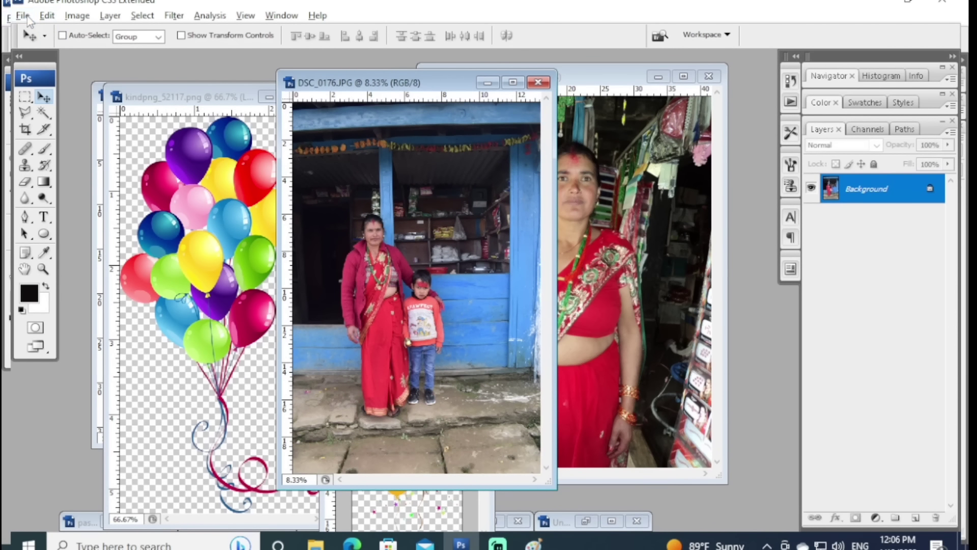
{"action": "left_click", "coordinate": [22, 16]}
Step: Bring up the Open dialog again after briefly dismissing it
{"action": "left_click", "coordinate": [37, 46]}
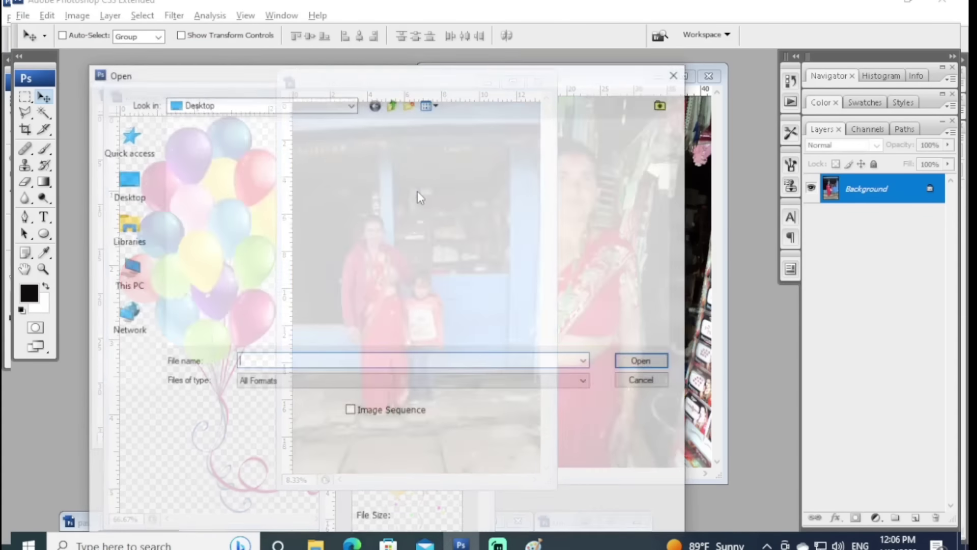
{"action": "scroll", "coordinate": [674, 170], "scroll_direction": "down", "scroll_amount": 2}
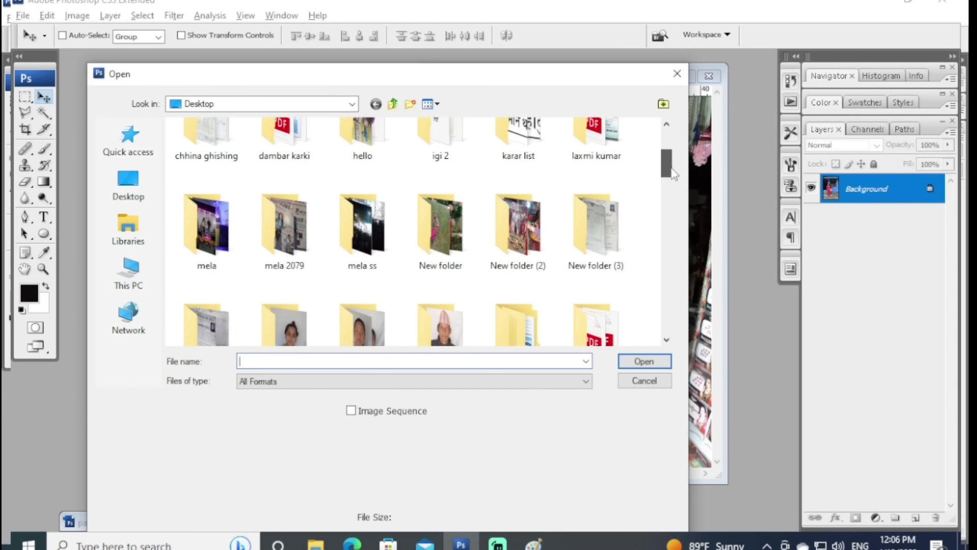
{"action": "scroll", "coordinate": [673, 169], "scroll_direction": "up", "scroll_amount": 2}
{"action": "left_click", "coordinate": [679, 77]}
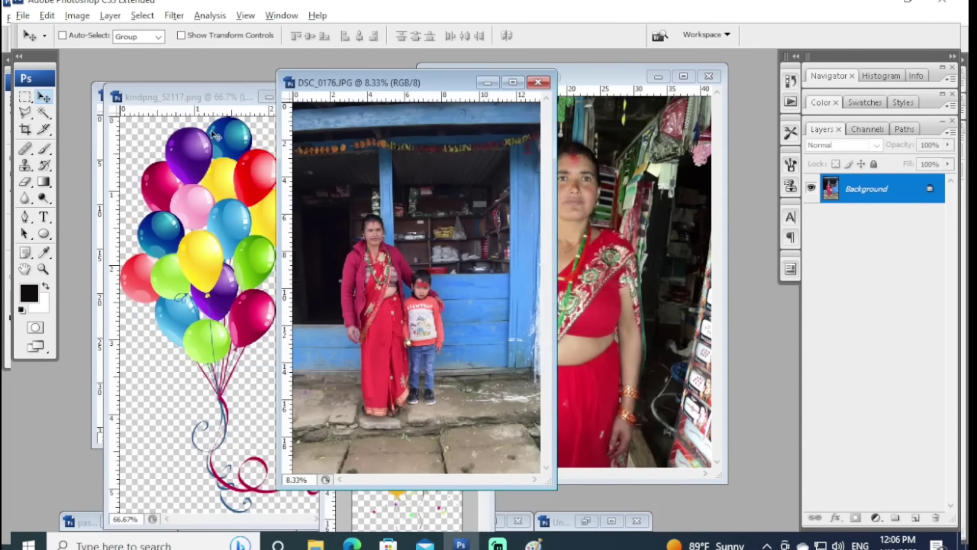
{"action": "left_click", "coordinate": [23, 15]}
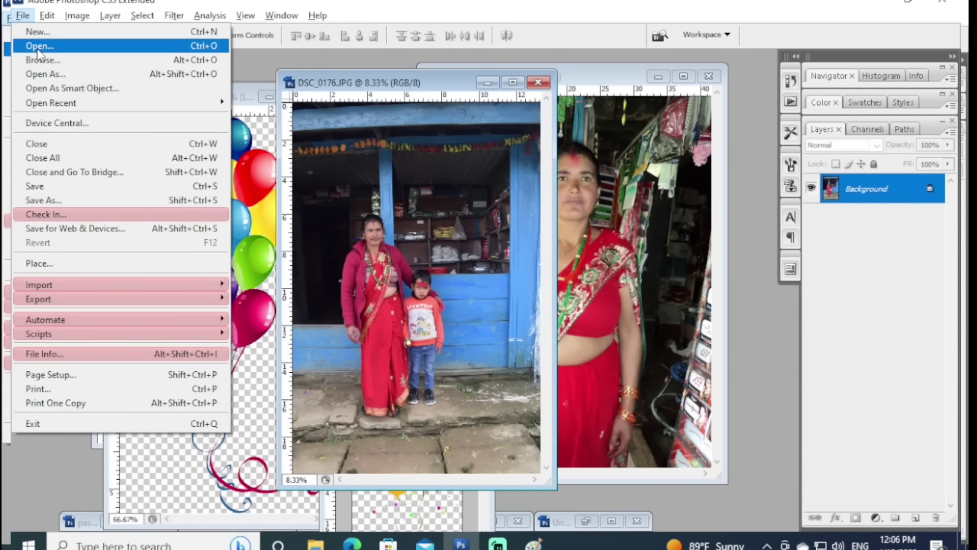
{"action": "left_click", "coordinate": [38, 45]}
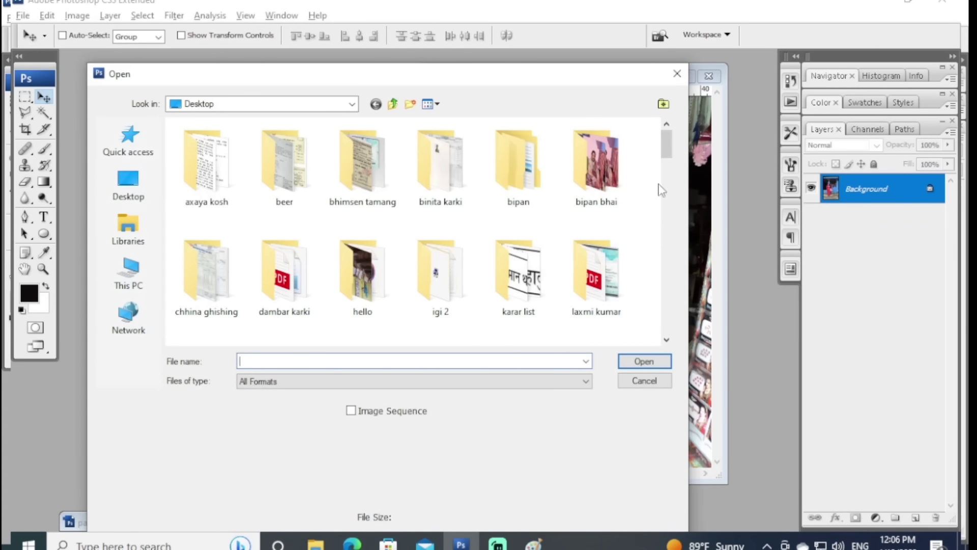
{"action": "mouse_move", "coordinate": [666, 145]}
{"action": "left_mouse_down"}
{"action": "mouse_move", "coordinate": [671, 256]}
{"action": "mouse_move", "coordinate": [670, 186]}
{"action": "left_mouse_up"}
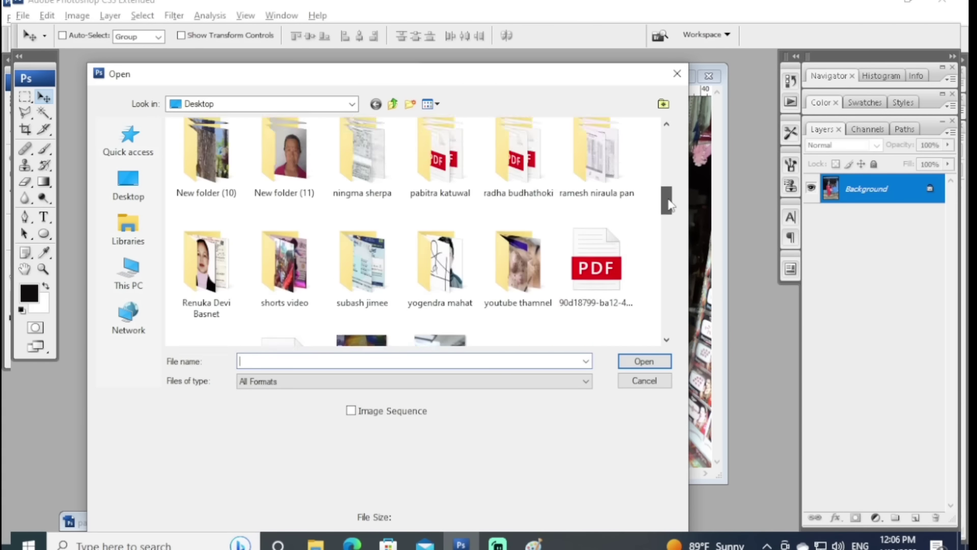
Step: Browse to Local Disk (E:) > pramanpatra > birthday wises
{"action": "left_click", "coordinate": [135, 275]}
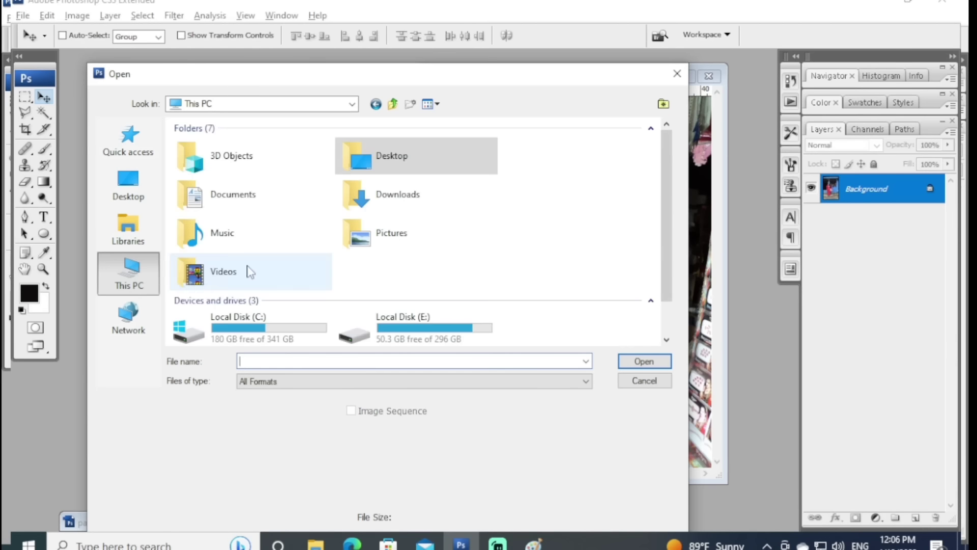
{"action": "double_click", "coordinate": [407, 322]}
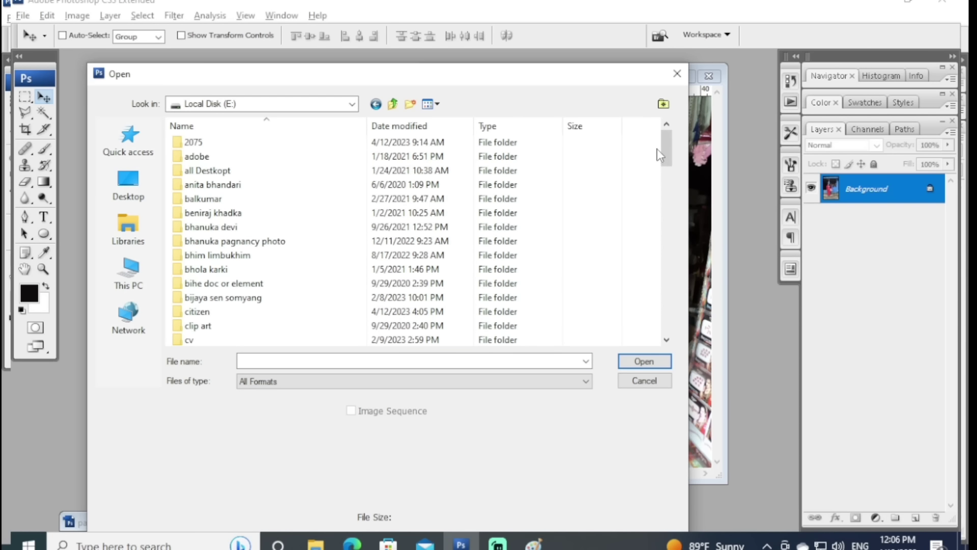
{"action": "mouse_move", "coordinate": [671, 151]}
{"action": "left_mouse_down"}
{"action": "mouse_move", "coordinate": [672, 167]}
{"action": "mouse_move", "coordinate": [672, 151]}
{"action": "left_mouse_up"}
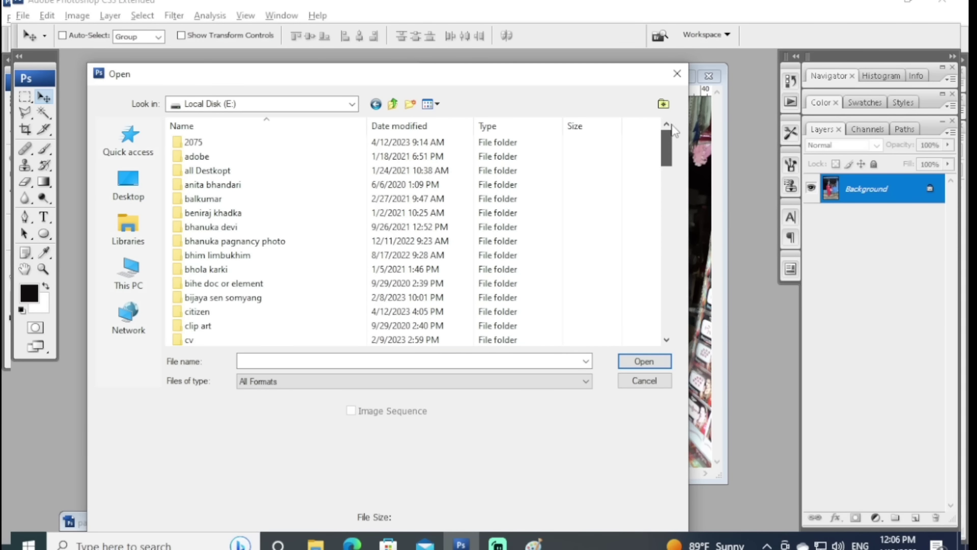
{"action": "left_click", "coordinate": [207, 186]}
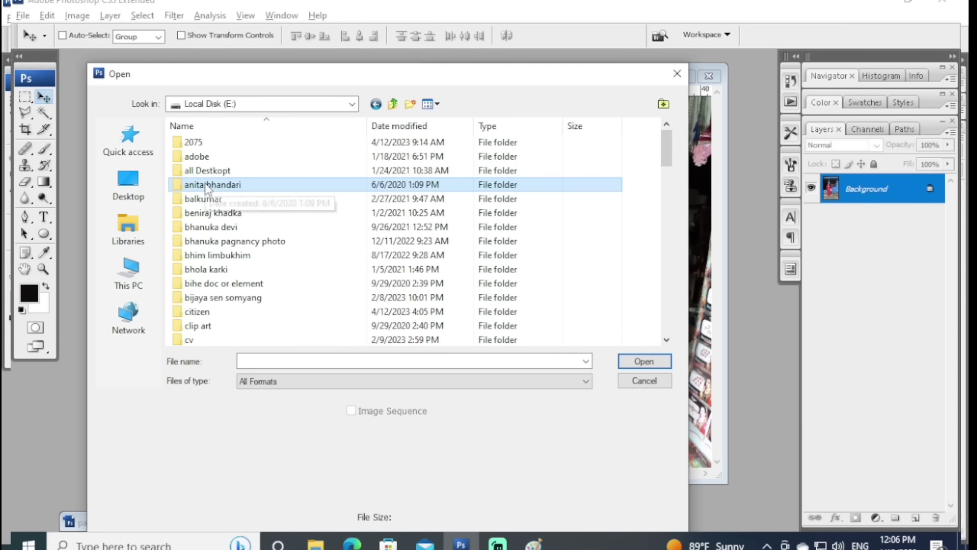
{"action": "type", "text": "pr"}
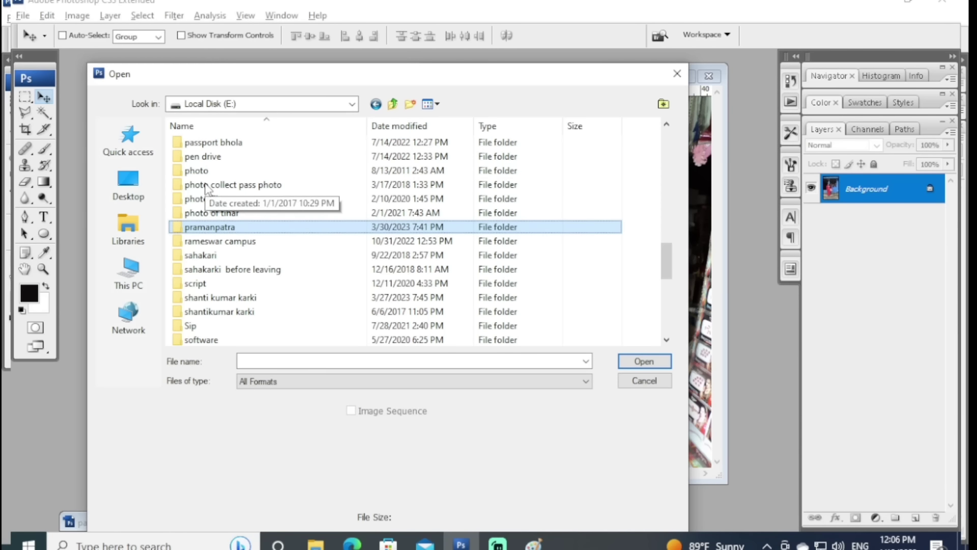
{"action": "double_click", "coordinate": [194, 229]}
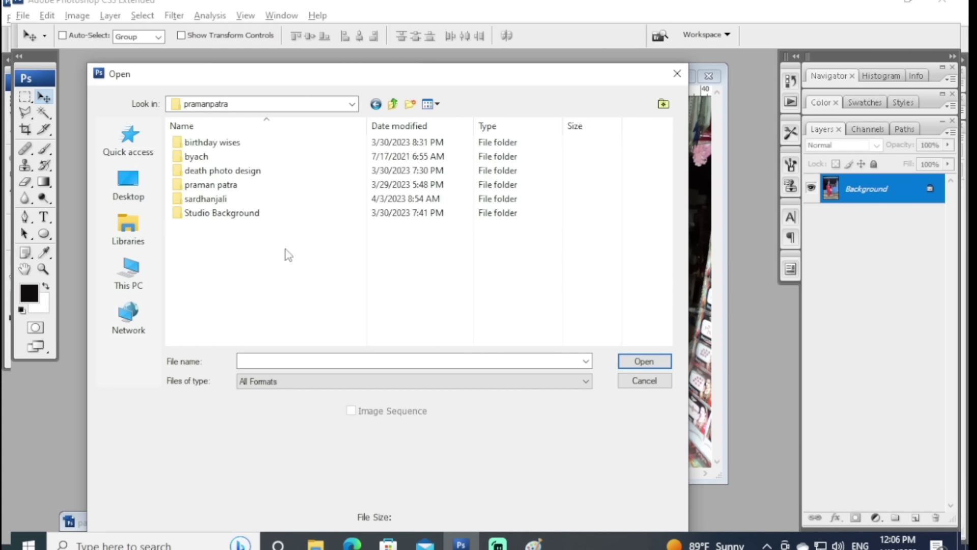
{"action": "double_click", "coordinate": [212, 144]}
Step: Preview templates 01 through 015-03, including the 005 and 006 series
{"action": "left_click", "coordinate": [222, 167]}
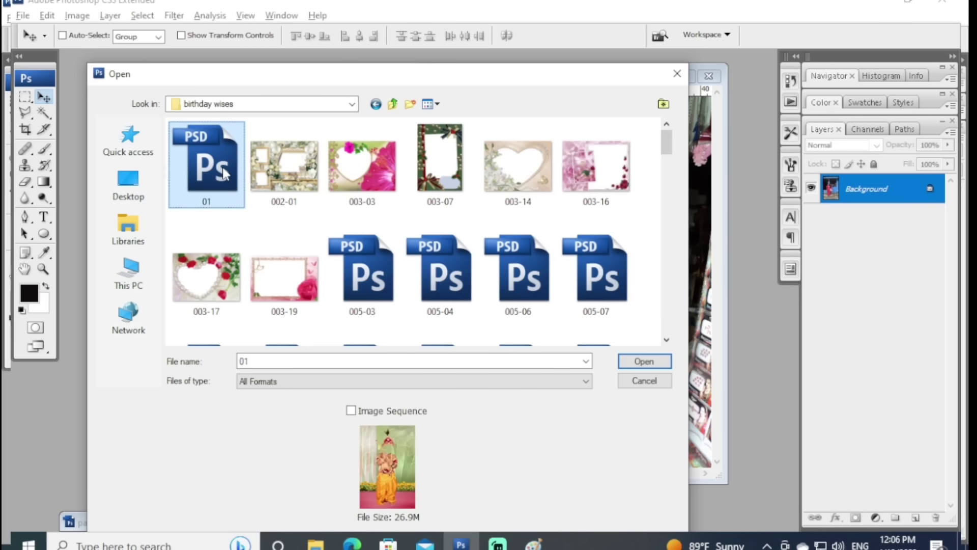
{"action": "left_click", "coordinate": [361, 274]}
{"action": "left_click", "coordinate": [439, 277]}
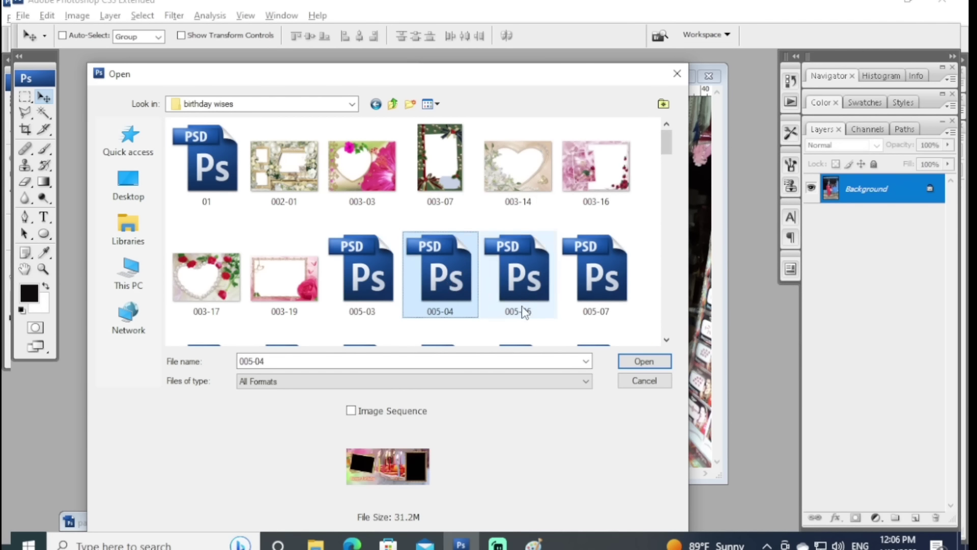
{"action": "left_click", "coordinate": [530, 284]}
{"action": "left_click", "coordinate": [589, 275]}
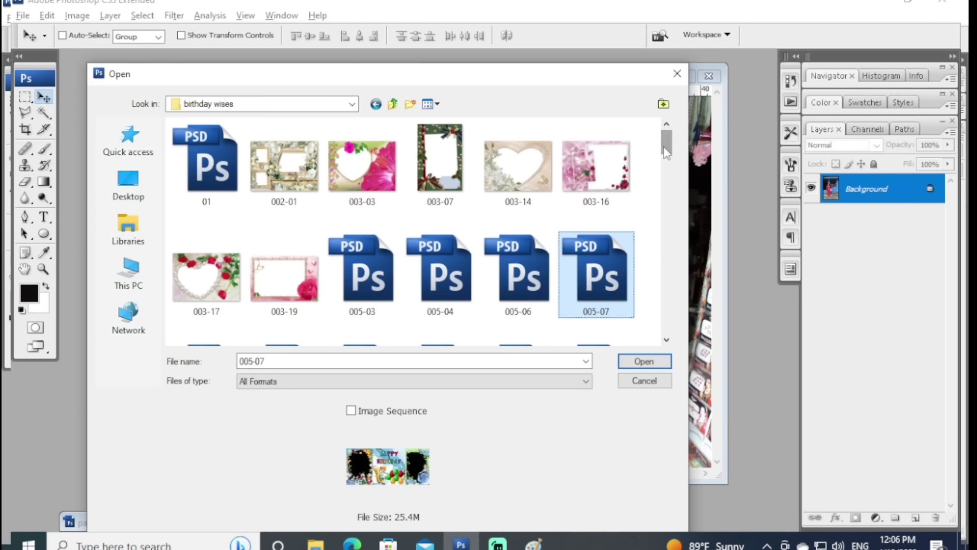
{"action": "scroll", "coordinate": [667, 145], "scroll_direction": "down", "scroll_amount": 2}
{"action": "left_click", "coordinate": [219, 249]}
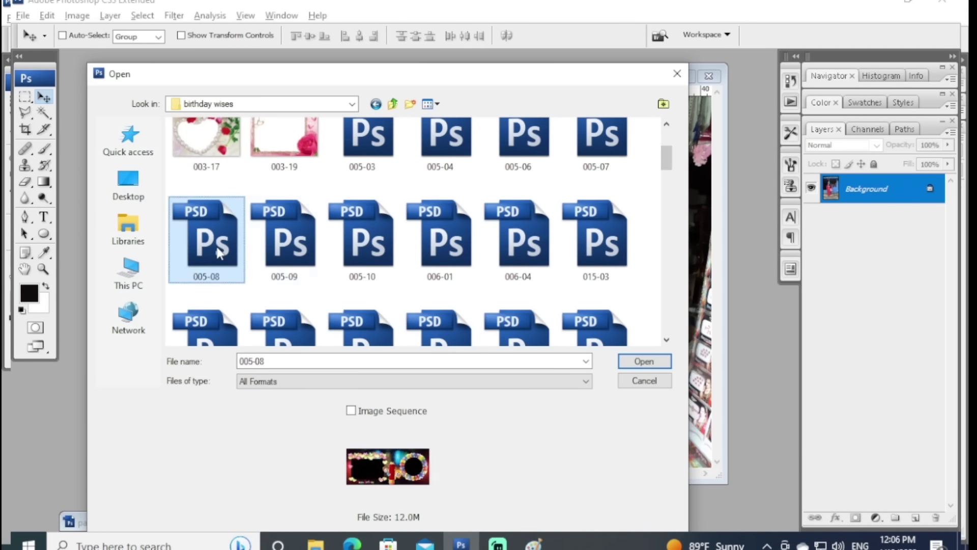
{"action": "left_click", "coordinate": [312, 247]}
{"action": "left_click", "coordinate": [361, 241]}
{"action": "left_click", "coordinate": [435, 250]}
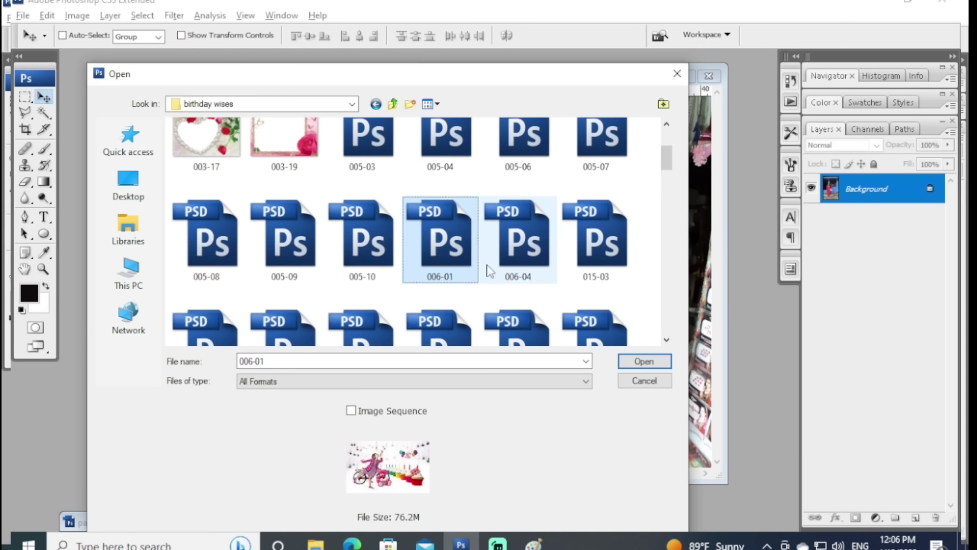
{"action": "left_click", "coordinate": [514, 247]}
{"action": "left_click", "coordinate": [591, 260]}
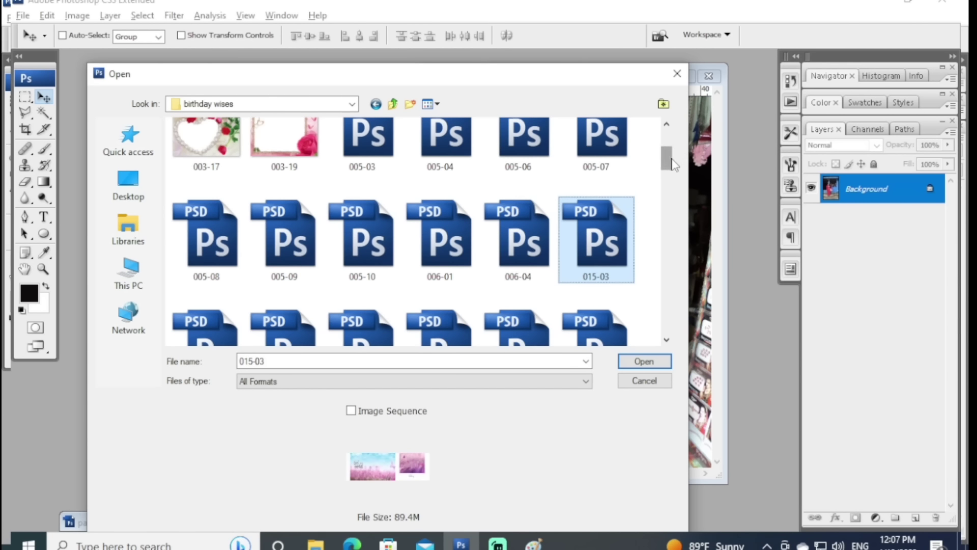
Step: Preview templates 015-07 to 024-02 and photo album templates 1 through 8
{"action": "scroll", "coordinate": [664, 194], "scroll_direction": "down", "scroll_amount": 3}
{"action": "left_click", "coordinate": [218, 217]}
{"action": "left_click", "coordinate": [290, 222]}
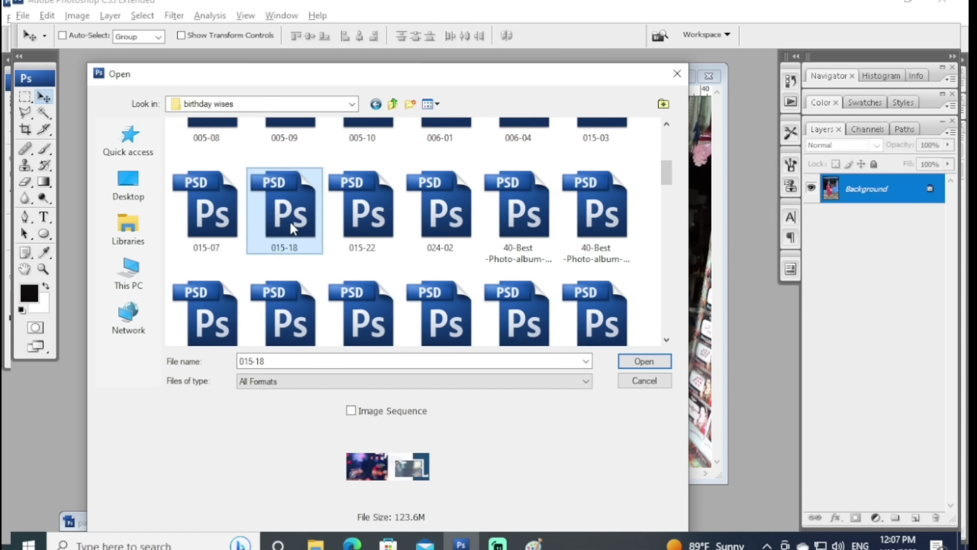
{"action": "left_click", "coordinate": [389, 237]}
{"action": "left_click", "coordinate": [438, 235]}
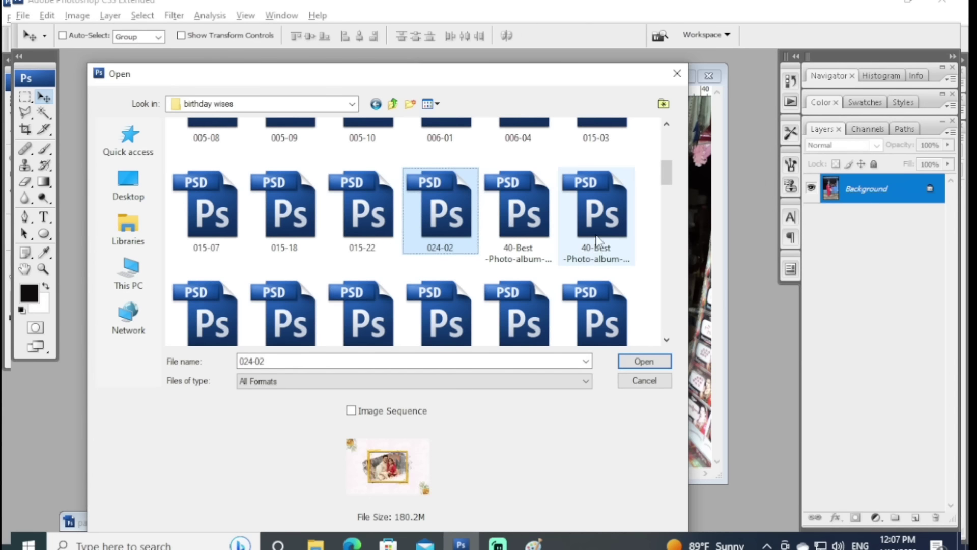
{"action": "left_click", "coordinate": [519, 219]}
{"action": "left_click", "coordinate": [593, 216]}
{"action": "left_click", "coordinate": [206, 316]}
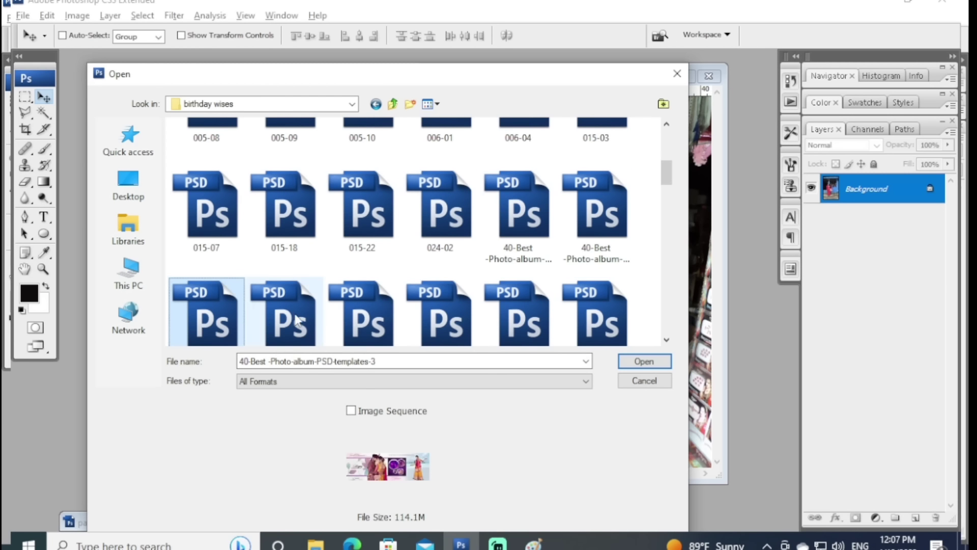
{"action": "left_click", "coordinate": [284, 316]}
{"action": "left_click", "coordinate": [363, 319]}
{"action": "left_click", "coordinate": [431, 295]}
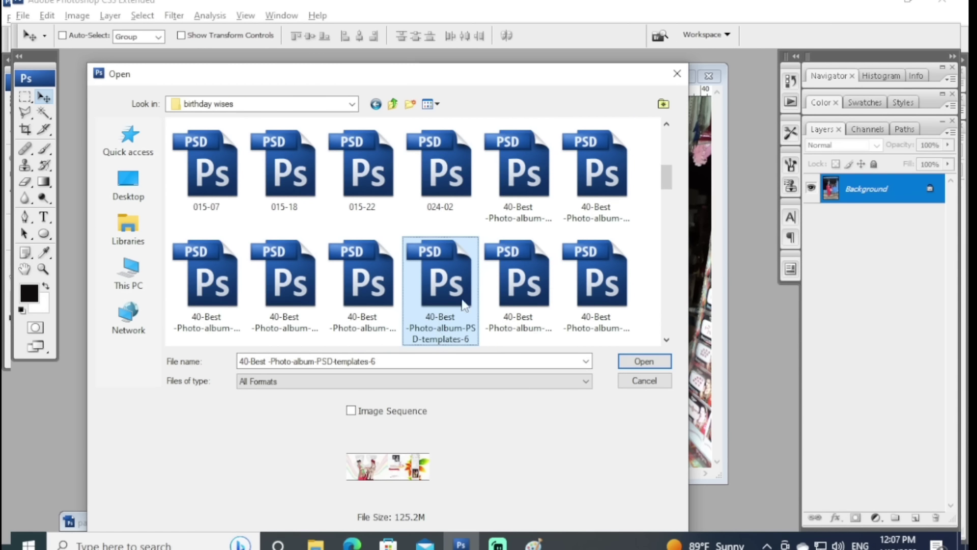
{"action": "left_click", "coordinate": [515, 296]}
{"action": "left_click", "coordinate": [614, 287]}
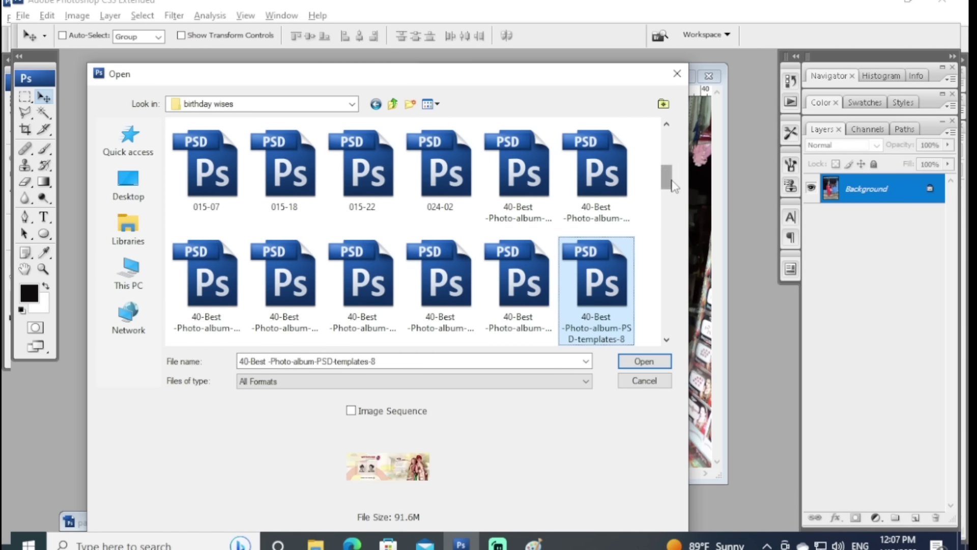
Step: Preview photo album templates 9 and 10, then 074-01, 074-07, 074-08 and 074-14
{"action": "scroll", "coordinate": [427, 283], "scroll_direction": "down", "scroll_amount": 2}
{"action": "left_click", "coordinate": [239, 279]}
{"action": "left_click", "coordinate": [285, 278]}
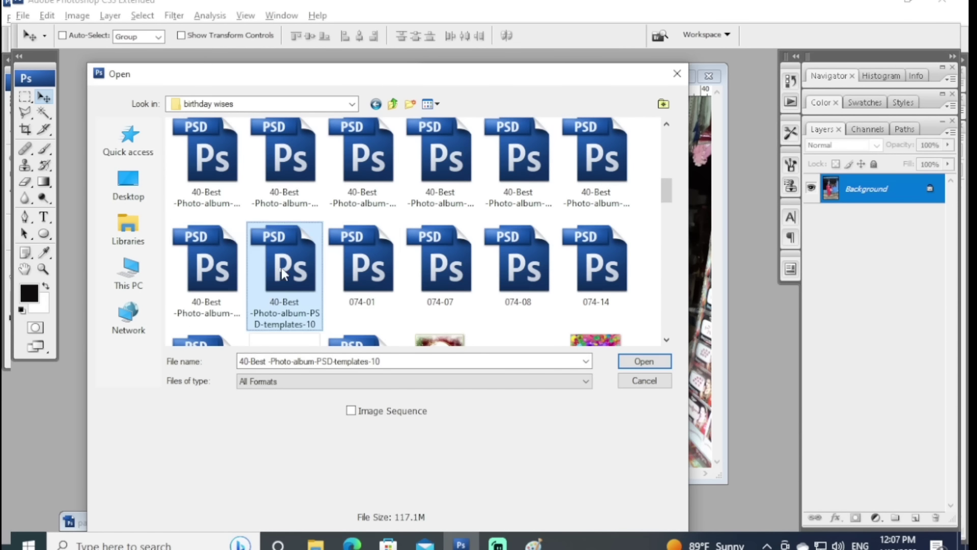
{"action": "left_click", "coordinate": [362, 280]}
{"action": "left_click", "coordinate": [436, 288]}
{"action": "left_click", "coordinate": [519, 296]}
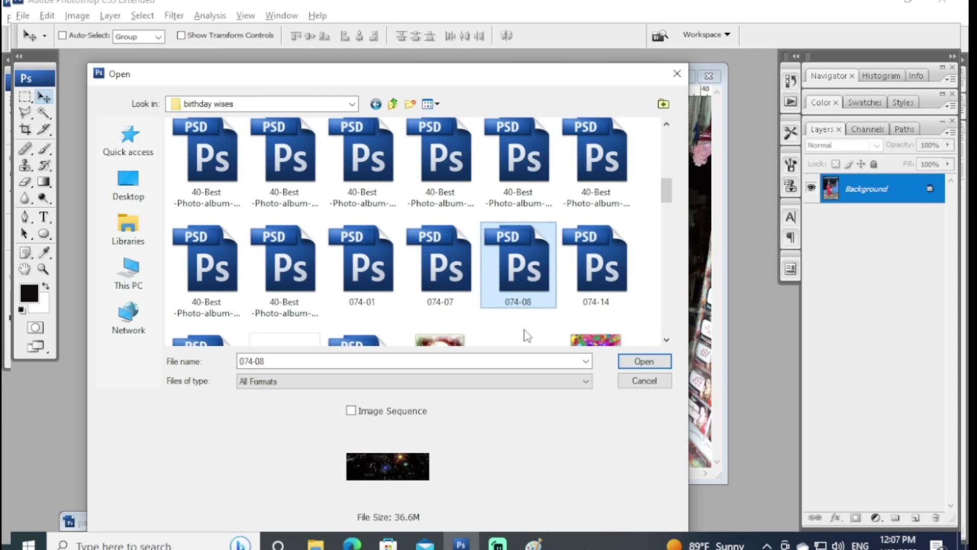
{"action": "left_click", "coordinate": [607, 273]}
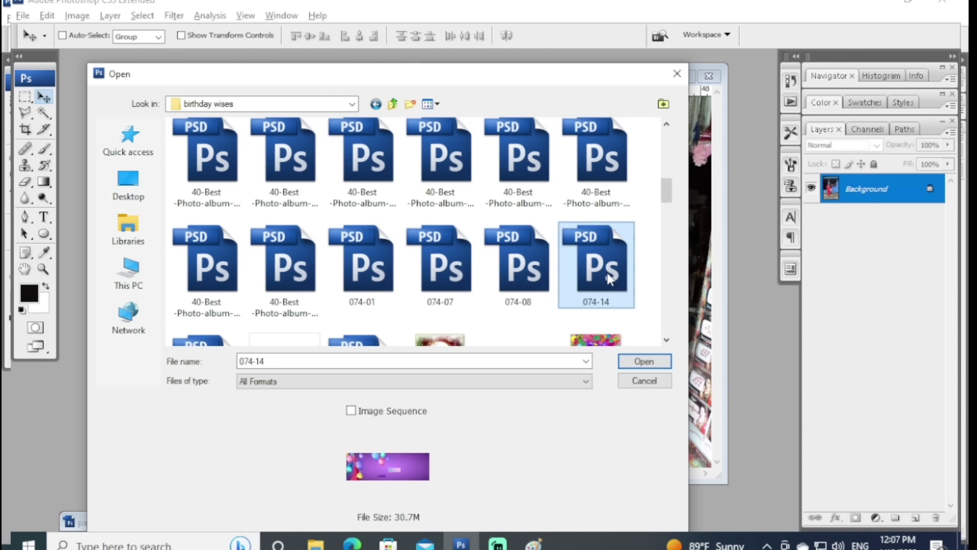
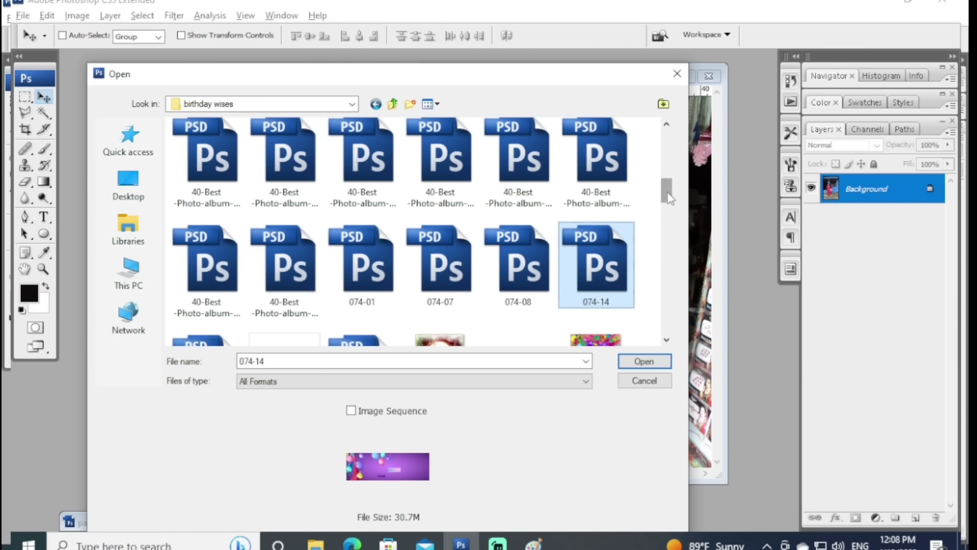
{"action": "left_click_drag", "start_coordinate": [668, 198], "coordinate": [673, 226]}
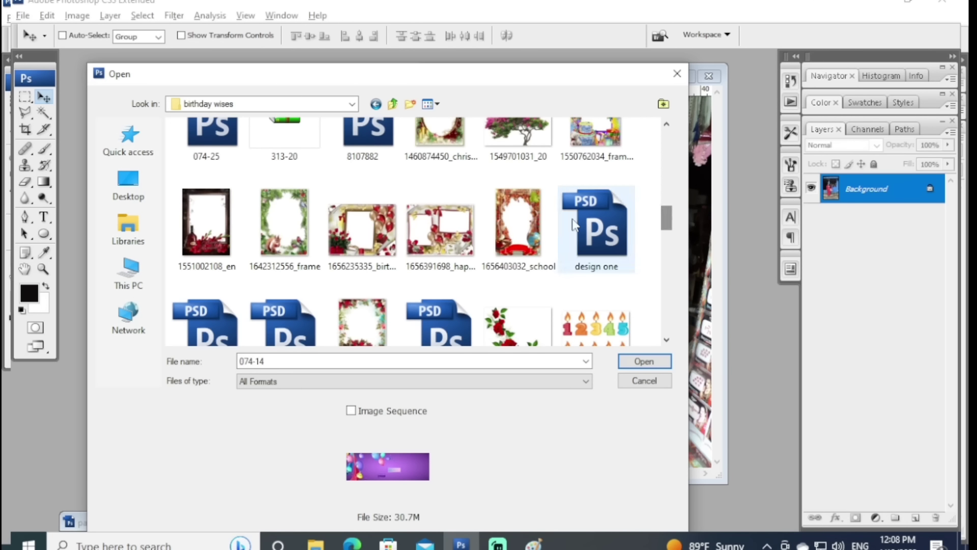
{"action": "left_click", "coordinate": [362, 227]}
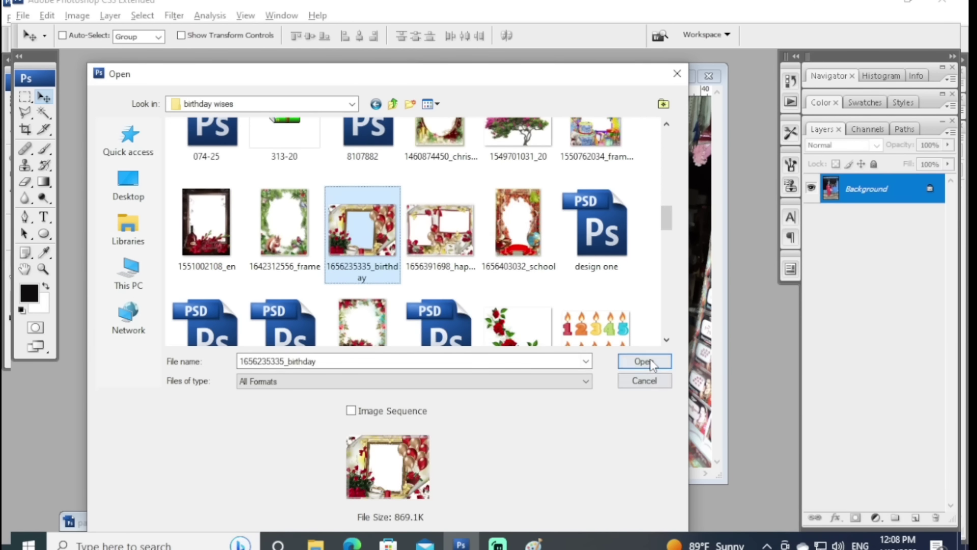
{"action": "left_click", "coordinate": [647, 360]}
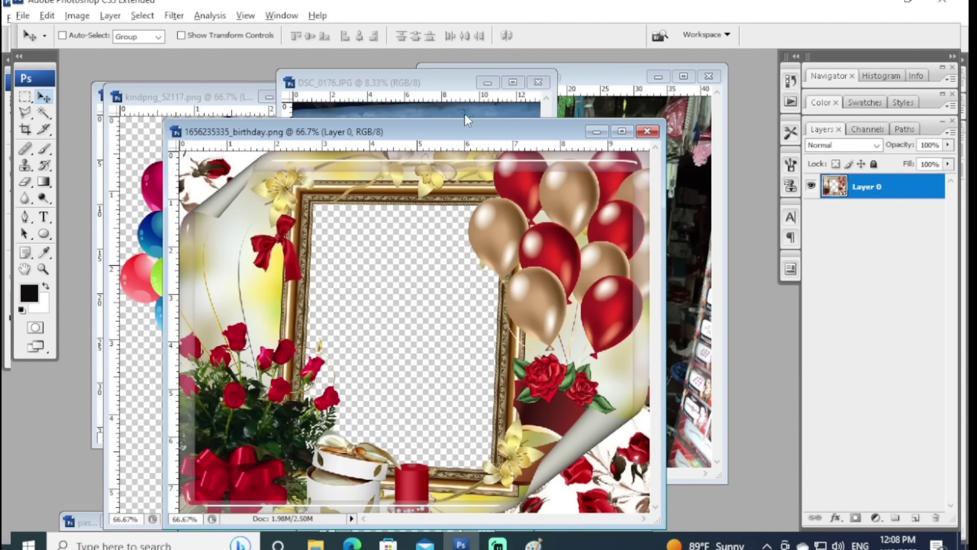
Step: Copy the DSC_0176 photo into the birthday document as Layer 1 beneath the frame
{"action": "left_click", "coordinate": [464, 115]}
{"action": "left_click_drag", "start_coordinate": [465, 121], "coordinate": [590, 290]}
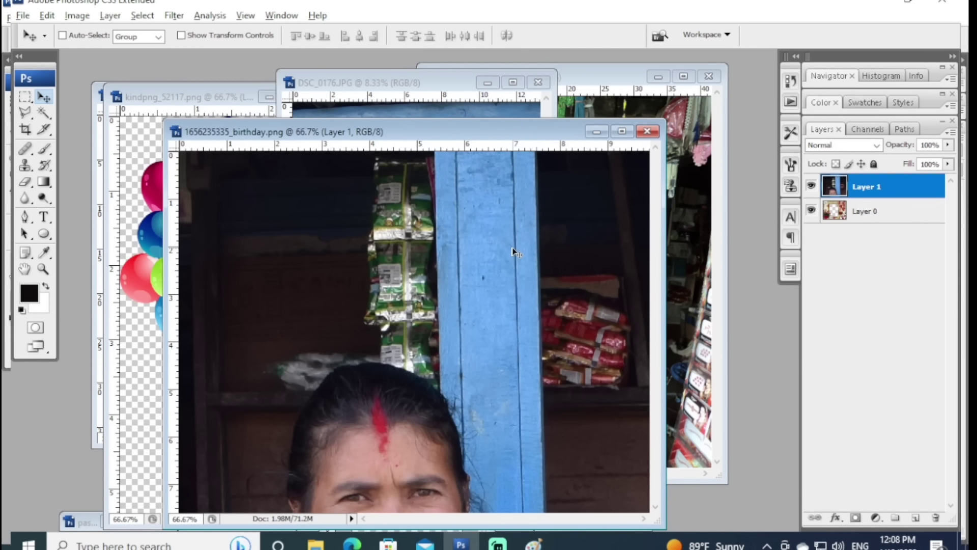
{"action": "key", "text": "ctrl+bracketleft"}
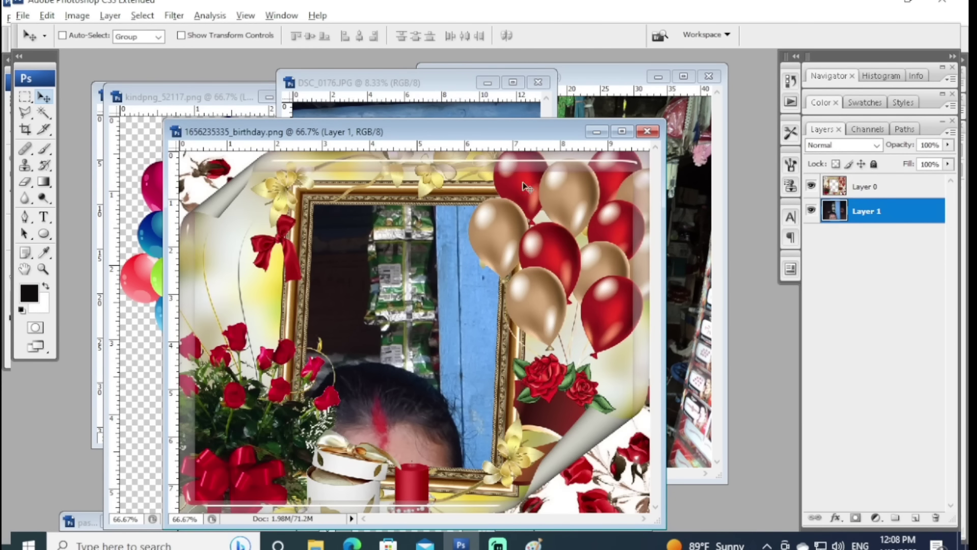
{"action": "left_click", "coordinate": [622, 132]}
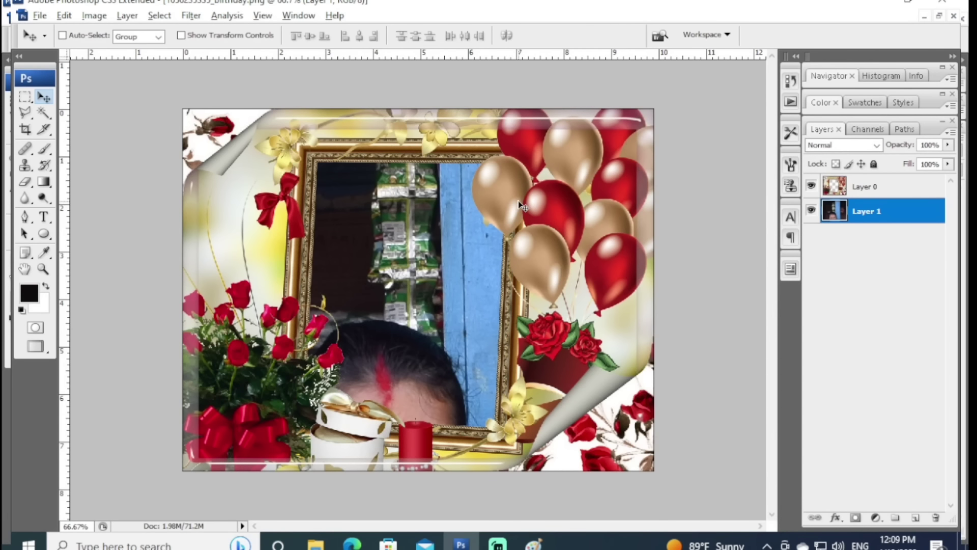
{"action": "key", "text": "ctrl+minus"}
{"action": "key", "text": "ctrl+minus"}
{"action": "key", "text": "ctrl+minus"}
Step: Free-transform the photo down to about 14% size
{"action": "key", "text": "ctrl+t"}
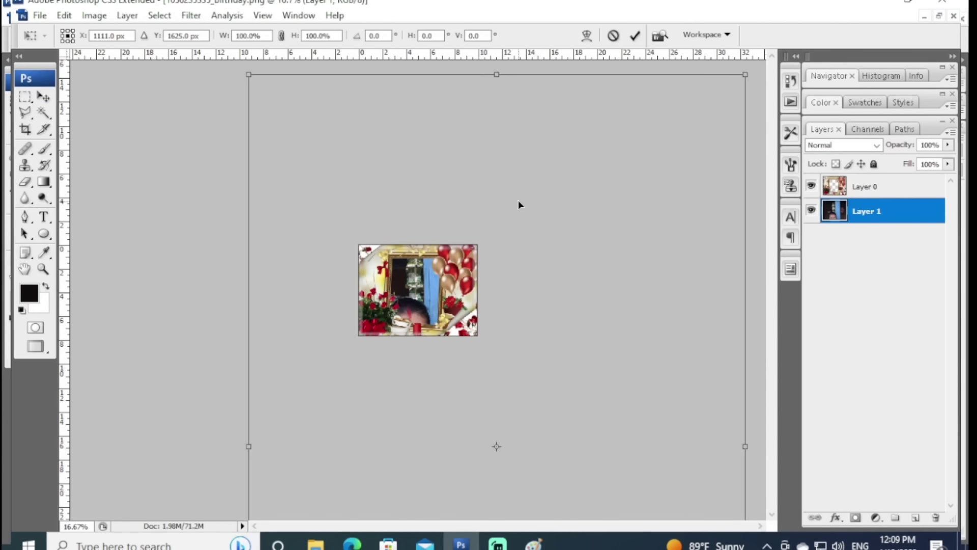
{"action": "mouse_move", "coordinate": [249, 74]}
{"action": "left_mouse_down"}
{"action": "mouse_move", "coordinate": [509, 454]}
{"action": "mouse_move", "coordinate": [372, 199]}
{"action": "left_mouse_up"}
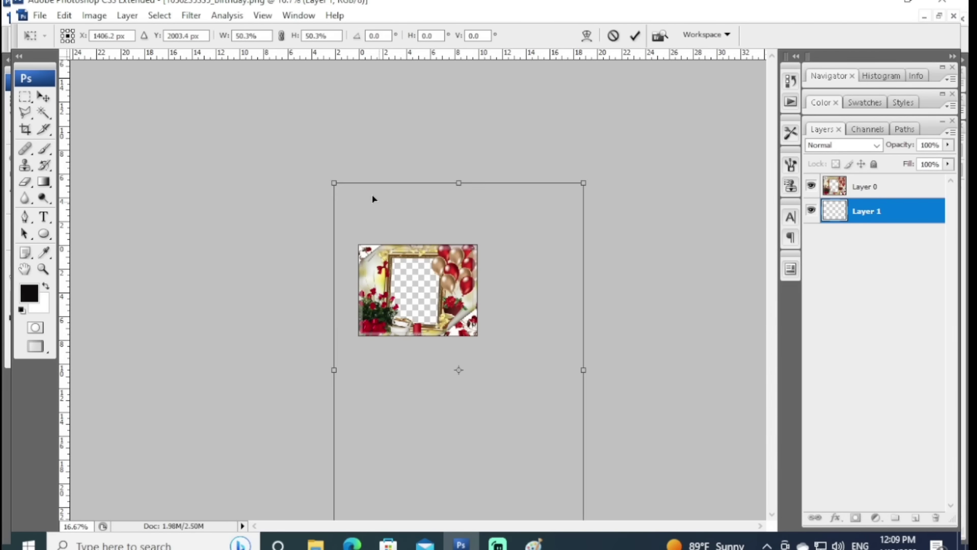
{"action": "mouse_move", "coordinate": [326, 176]}
{"action": "left_mouse_down"}
{"action": "mouse_move", "coordinate": [497, 444]}
{"action": "mouse_move", "coordinate": [412, 245]}
{"action": "left_mouse_up"}
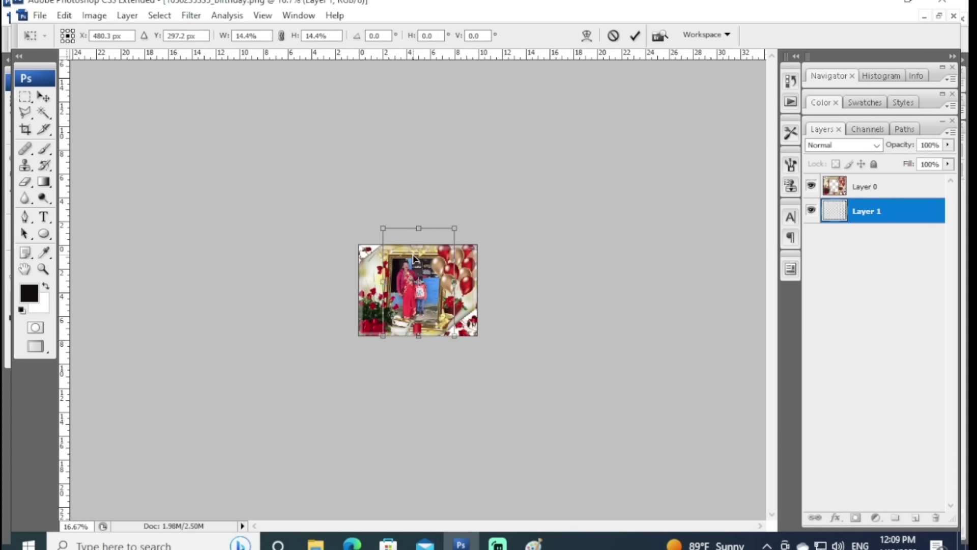
{"action": "key", "text": "Return"}
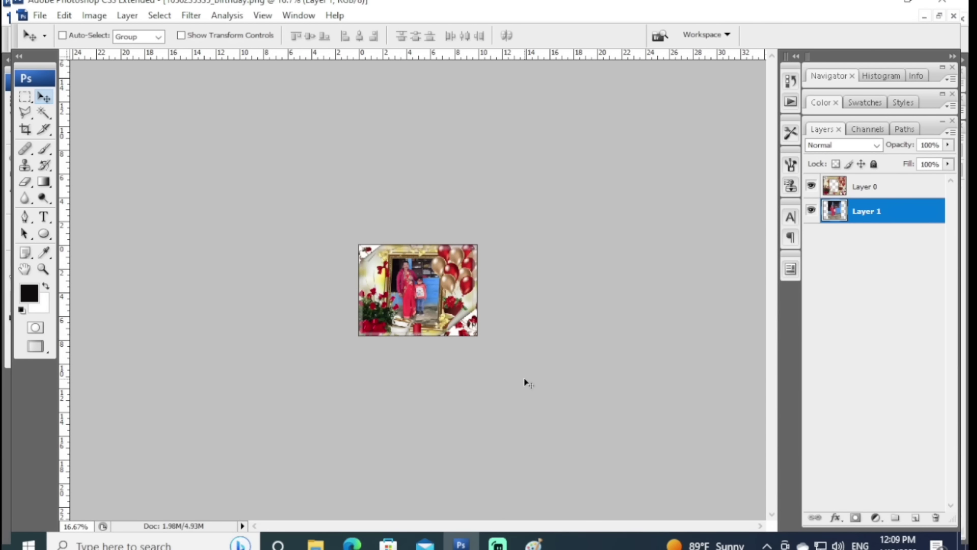
{"action": "key", "text": "ctrl+plus"}
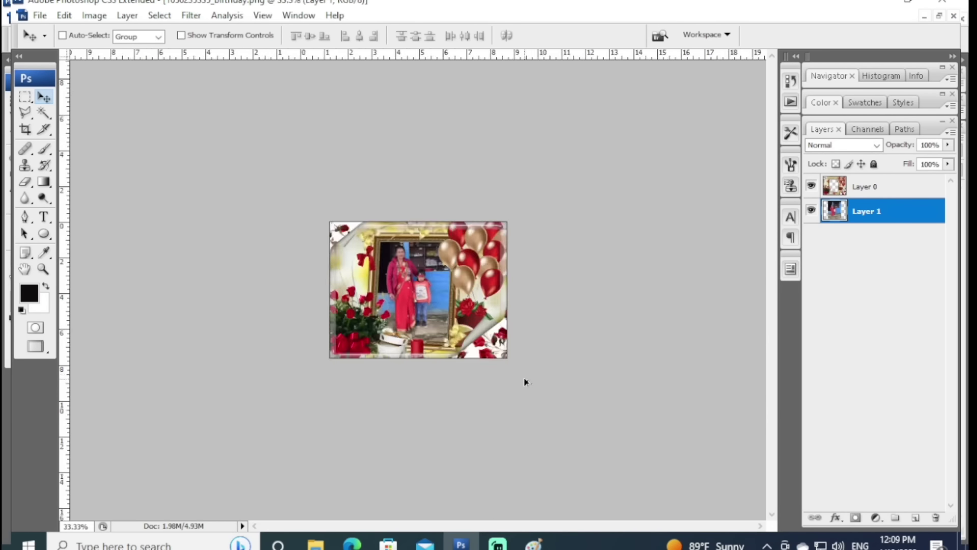
{"action": "key", "text": "ctrl+plus"}
{"action": "key", "text": "ctrl+plus"}
{"action": "key", "text": "ctrl+plus"}
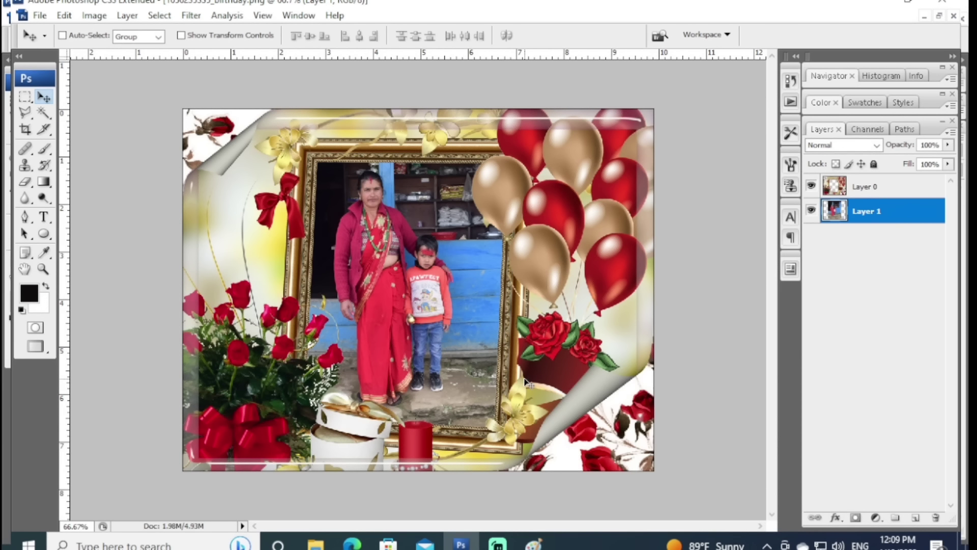
Step: Rescale the photo to 115.8% and shift it up to fill the frame opening
{"action": "key", "text": "ctrl+t"}
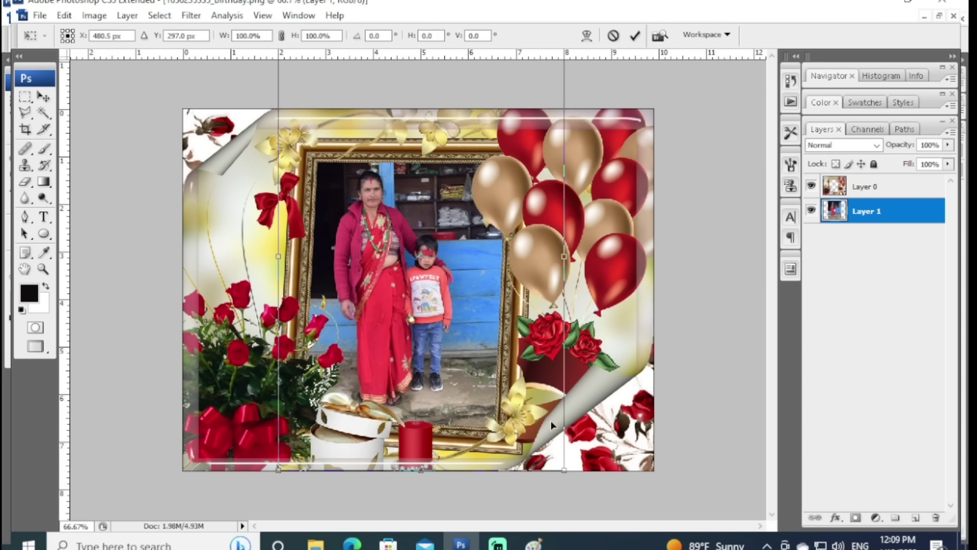
{"action": "left_click_drag", "start_coordinate": [565, 469], "coordinate": [594, 517]}
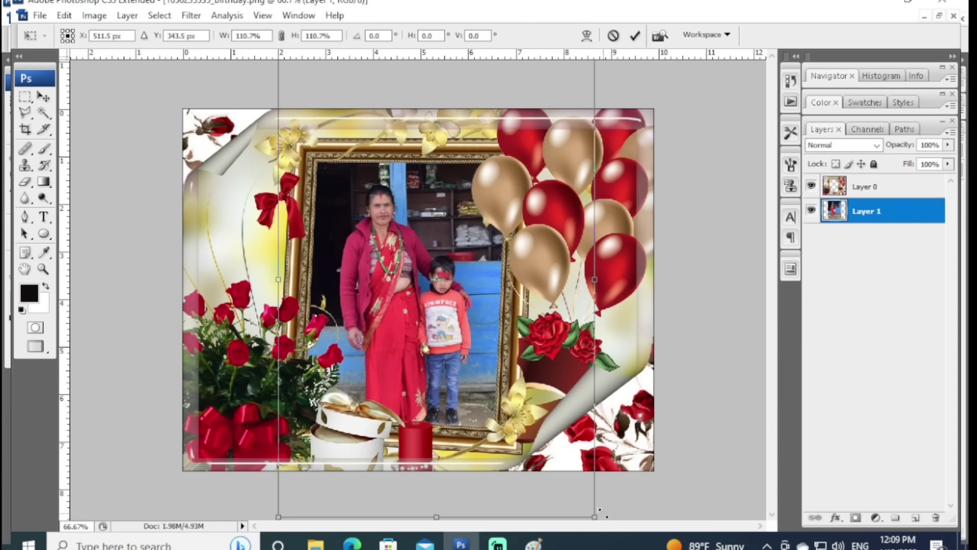
{"action": "left_click_drag", "start_coordinate": [484, 401], "coordinate": [463, 373]}
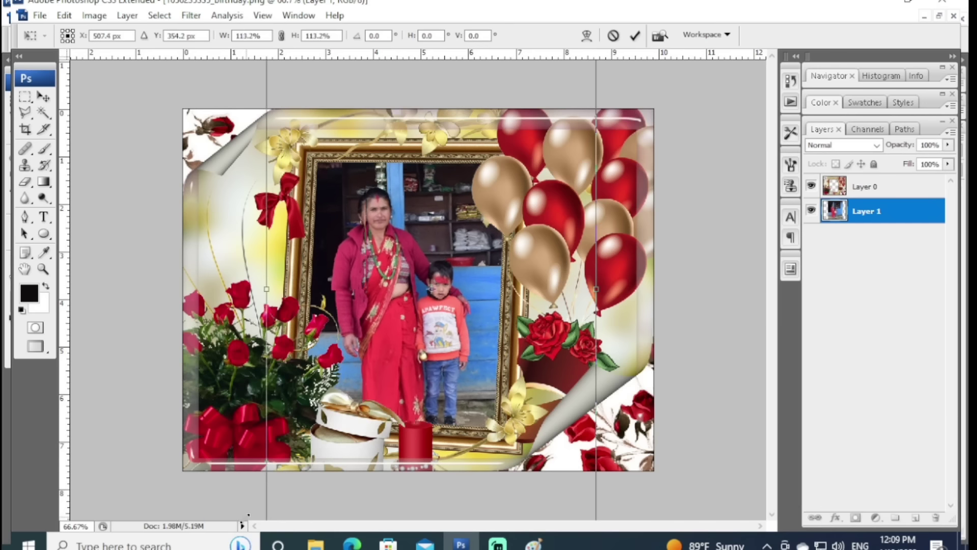
{"action": "left_click_drag", "start_coordinate": [280, 517], "coordinate": [249, 516]}
{"action": "left_click_drag", "start_coordinate": [401, 356], "coordinate": [400, 340]}
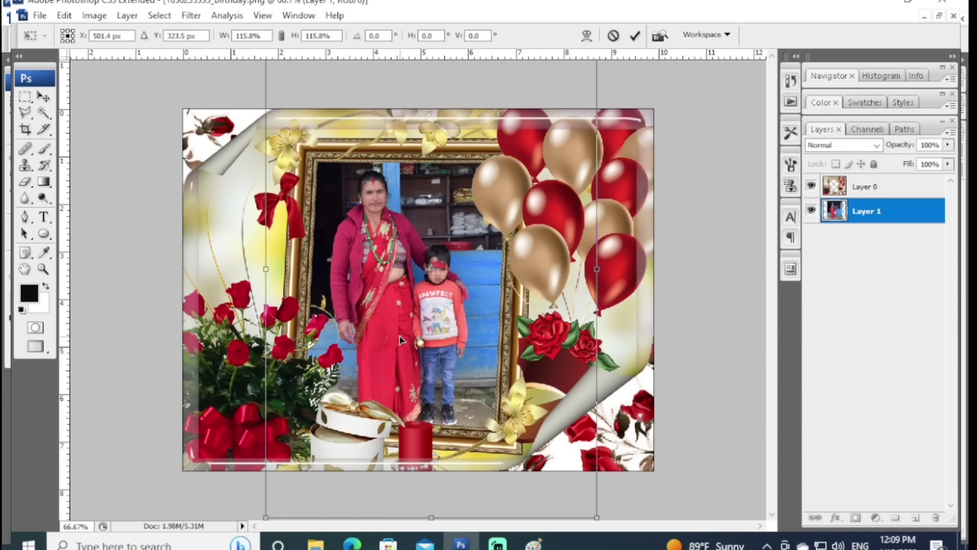
{"action": "key", "text": "Return"}
{"action": "key", "text": "ctrl+plus"}
{"action": "key", "text": "ctrl+plus"}
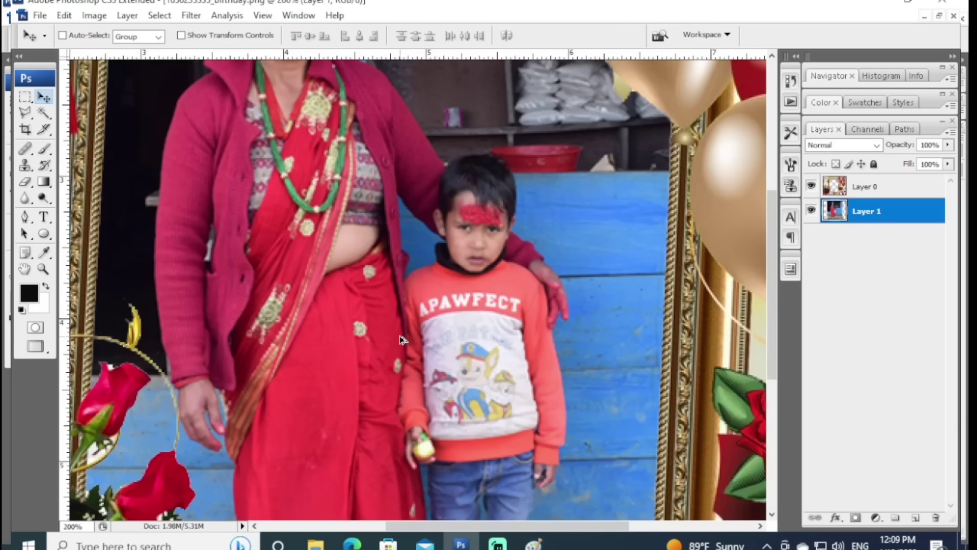
{"action": "key", "text": "ctrl+minus"}
{"action": "key", "text": "ctrl+minus"}
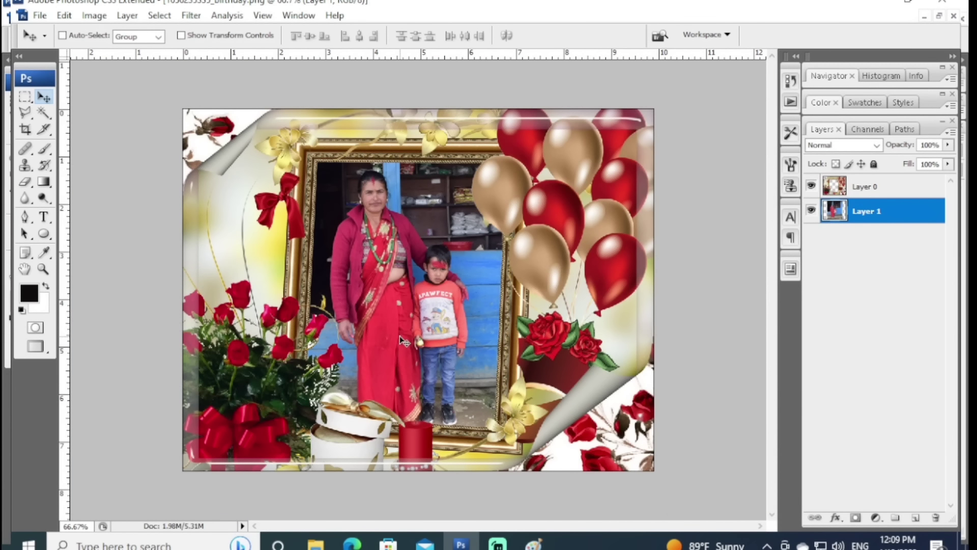
Step: Brighten the photo with a Curves adjustment raising the midpoint
{"action": "key", "text": "ctrl+m"}
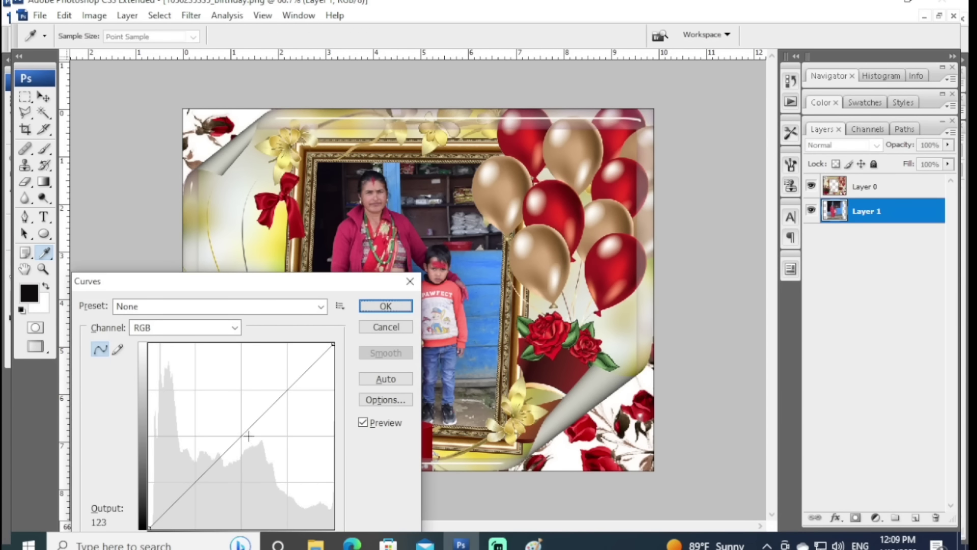
{"action": "left_click_drag", "start_coordinate": [234, 443], "coordinate": [230, 427]}
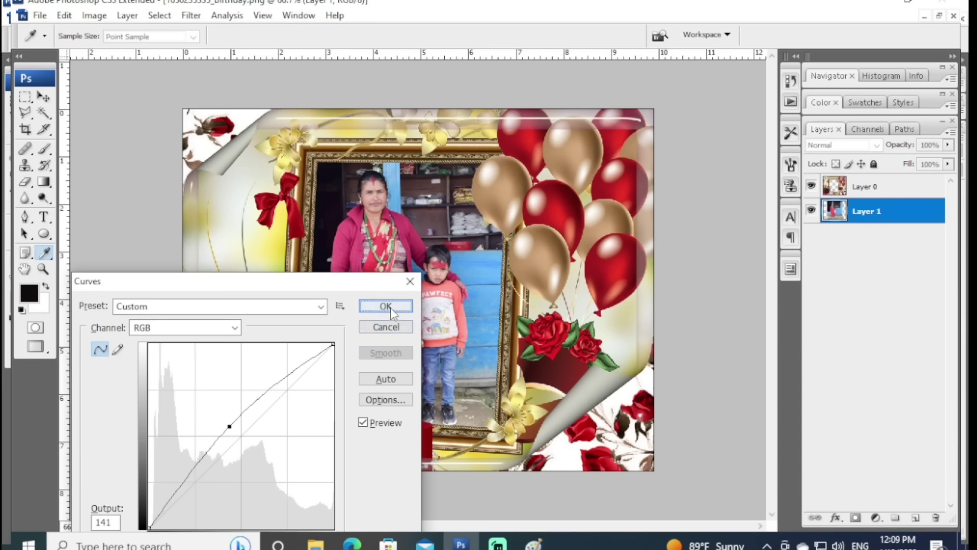
{"action": "left_click", "coordinate": [390, 307]}
{"action": "key", "text": "v"}
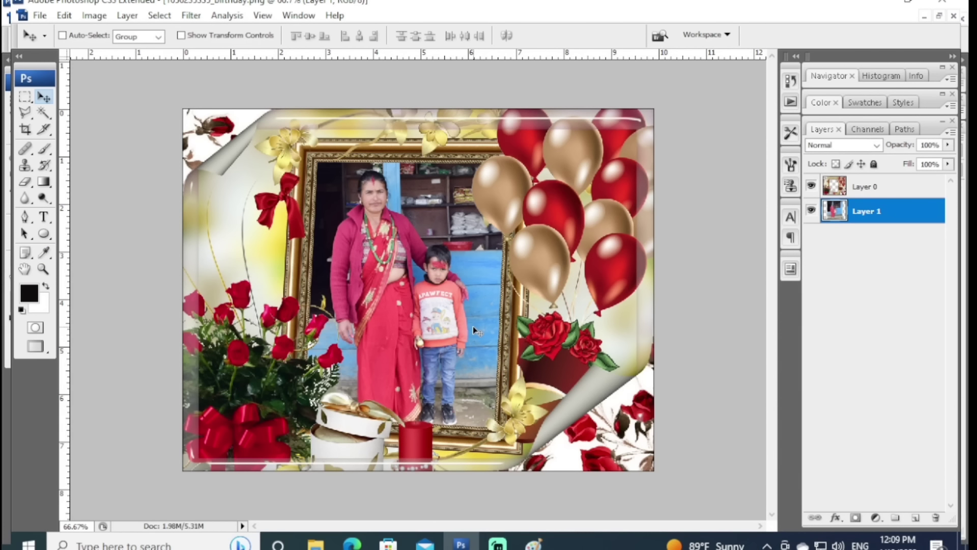
Step: Apply Levels with white input 221 and midtone 0.66
{"action": "key", "text": "ctrl+l"}
{"action": "left_click_drag", "start_coordinate": [274, 380], "coordinate": [250, 379]}
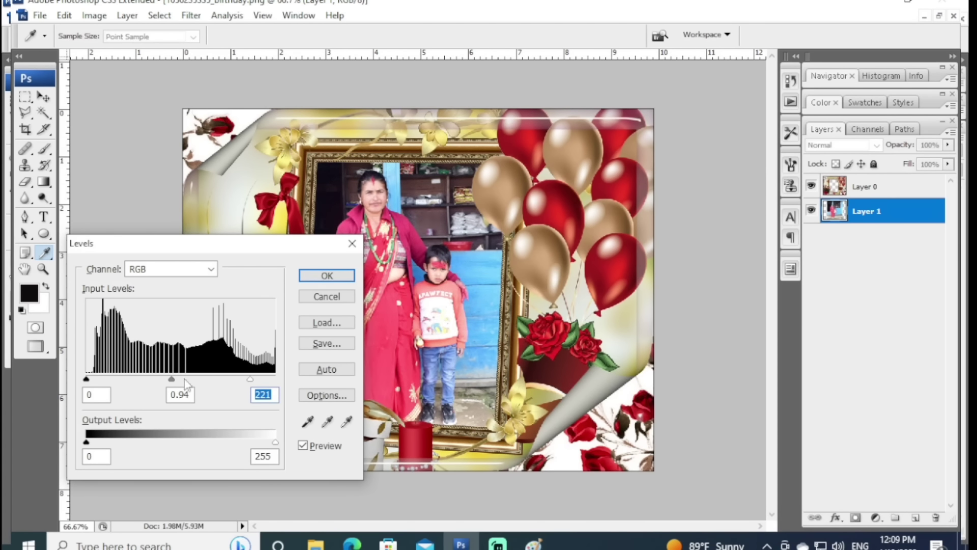
{"action": "left_click_drag", "start_coordinate": [172, 379], "coordinate": [190, 380]}
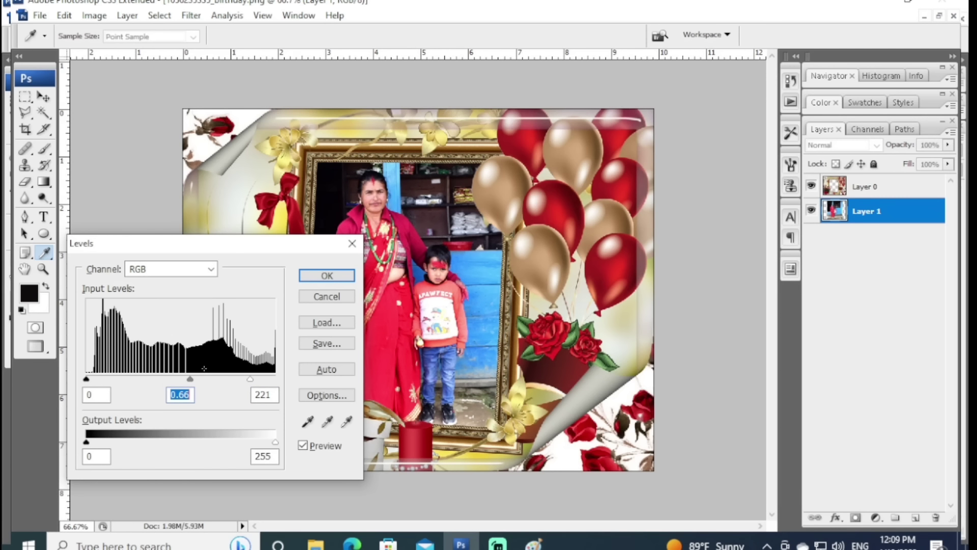
{"action": "left_click", "coordinate": [326, 276]}
Step: Zoom out to 33.33% and restore the document to a floating window
{"action": "key", "text": "ctrl+minus"}
{"action": "key", "text": "ctrl+minus"}
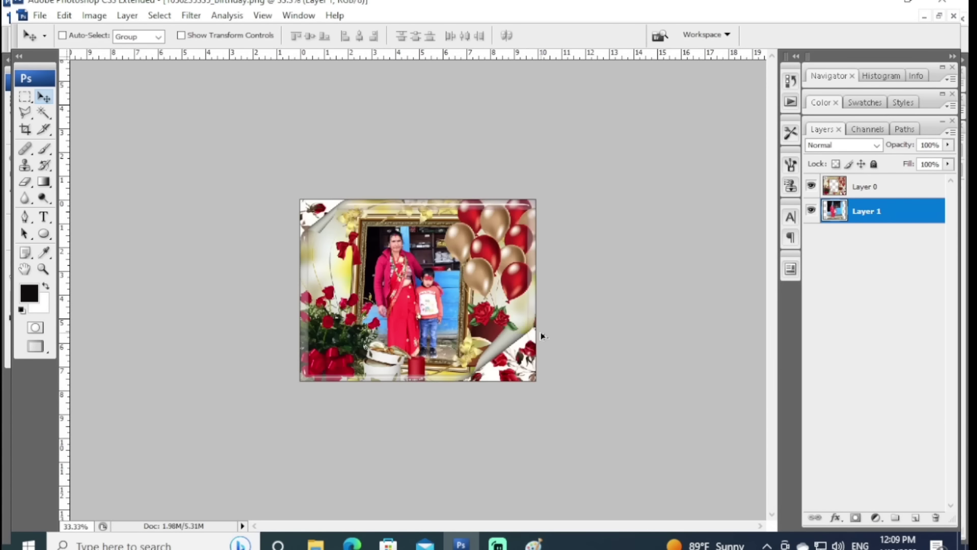
{"action": "key", "text": "ctrl+F5"}
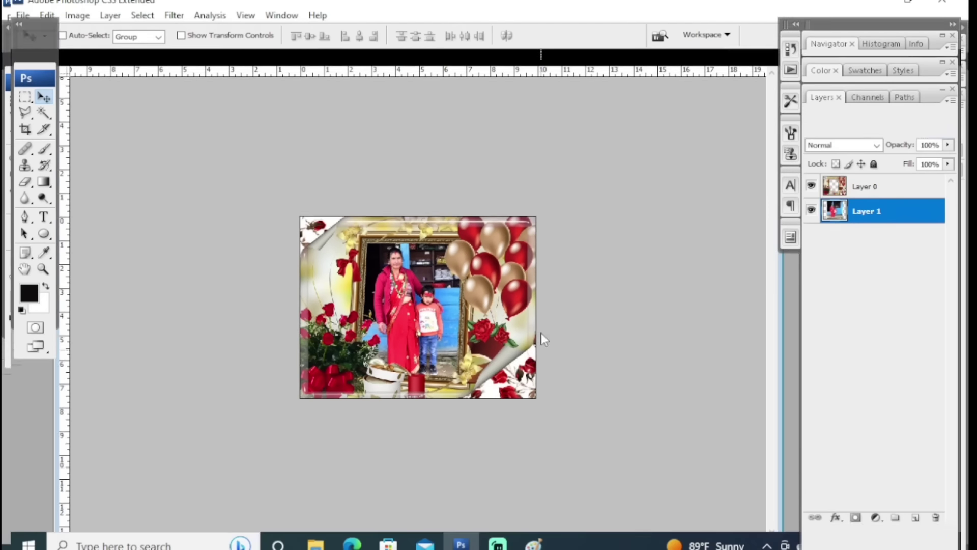
{"action": "left_click_drag", "start_coordinate": [493, 132], "coordinate": [556, 123]}
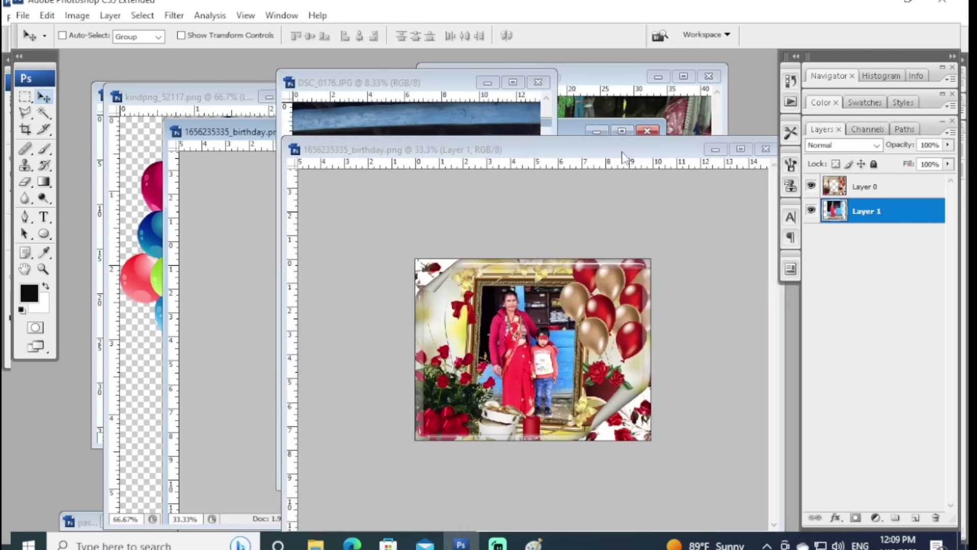
{"action": "key", "text": "ctrl+shift+s"}
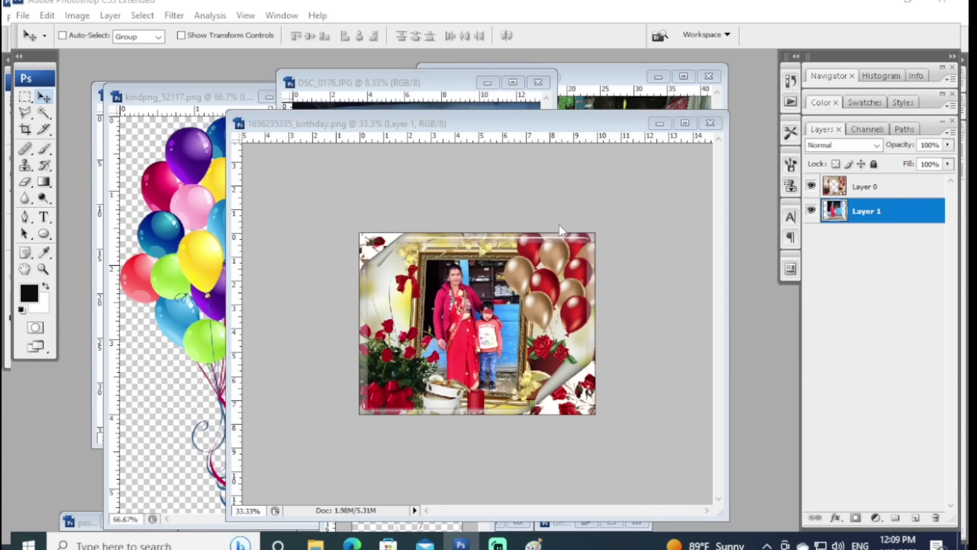
Step: Save the birthday composite as a maximum-quality JPEG named 'th'
{"action": "left_click", "coordinate": [545, 335]}
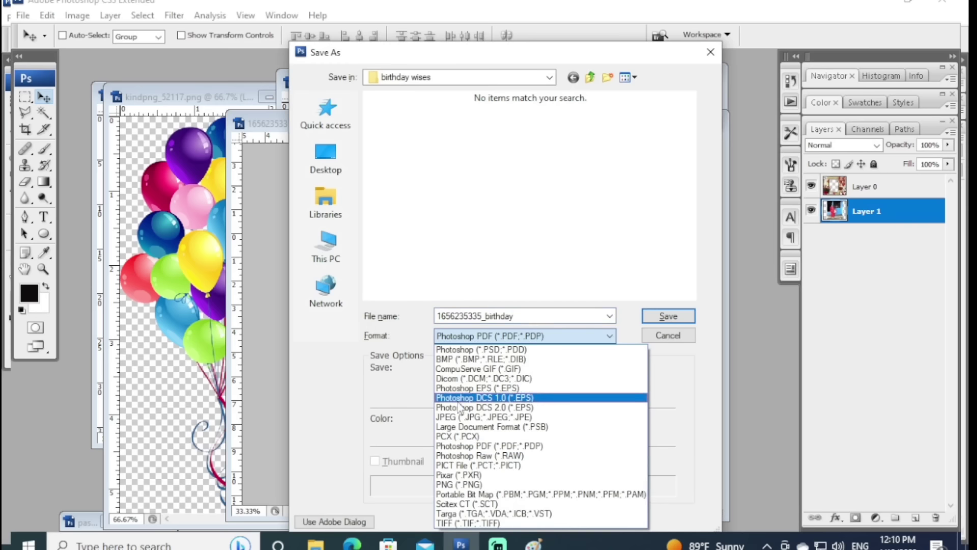
{"action": "left_click", "coordinate": [545, 397]}
{"action": "triple_click", "coordinate": [564, 315]}
{"action": "key", "text": "BackSpace"}
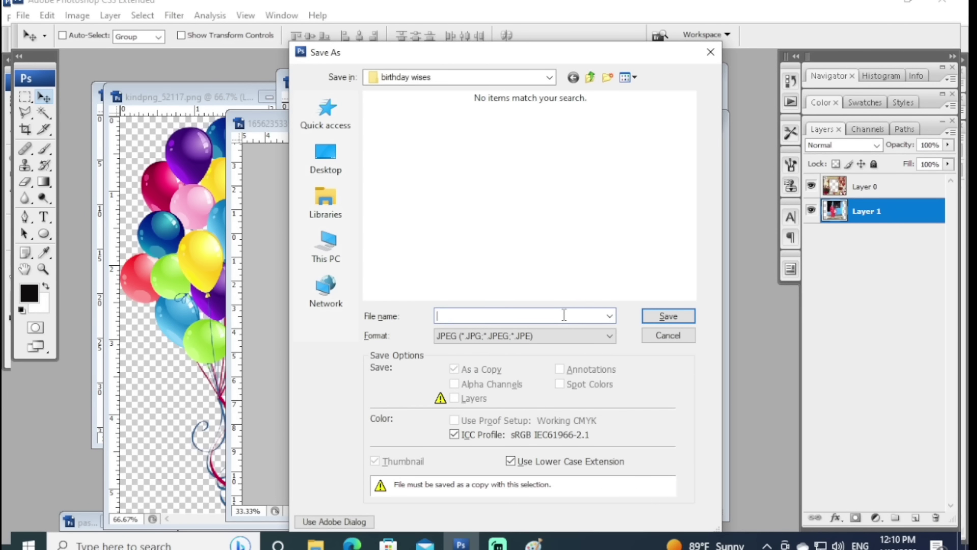
{"action": "type", "text": "three"}
{"action": "left_click", "coordinate": [668, 315]}
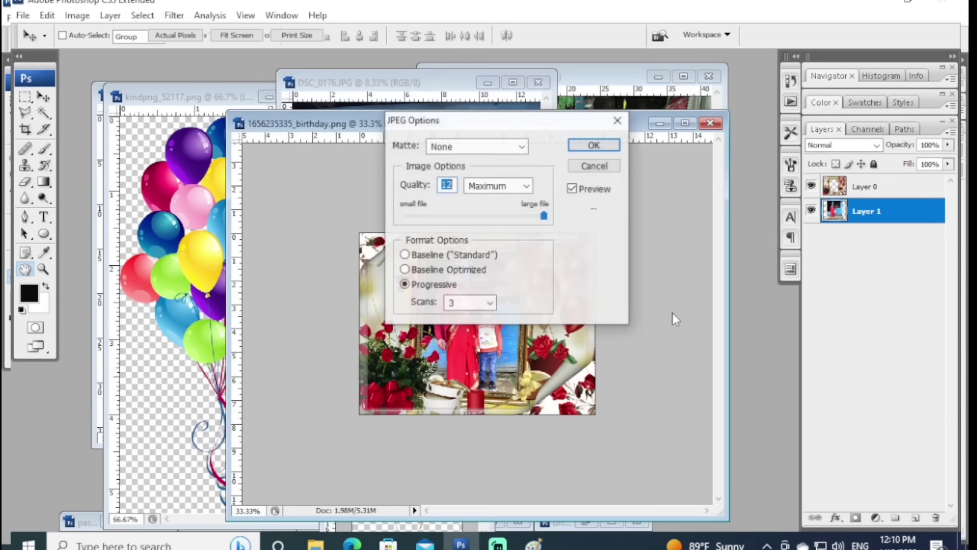
{"action": "left_click", "coordinate": [593, 145]}
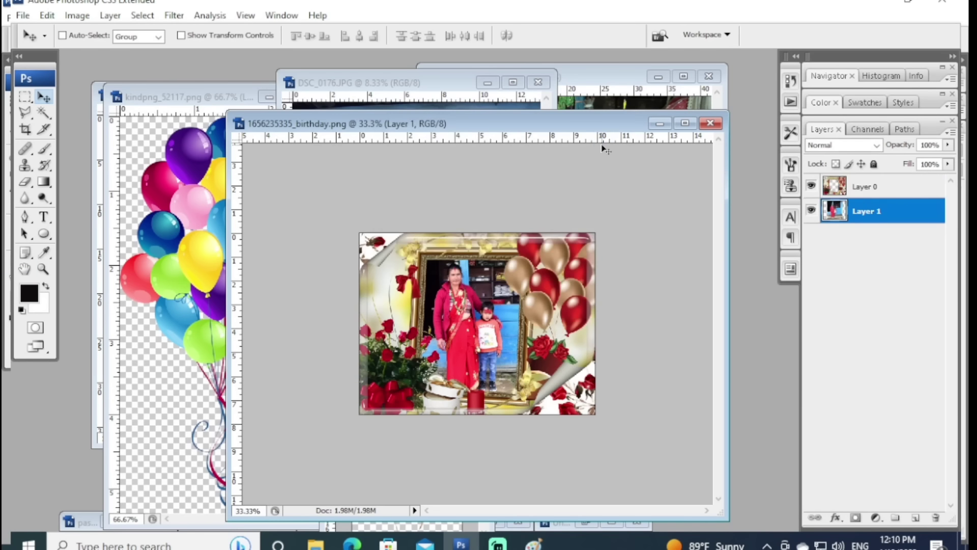
Step: Close the birthday composite and the DSC_0176 photo
{"action": "left_click", "coordinate": [710, 123]}
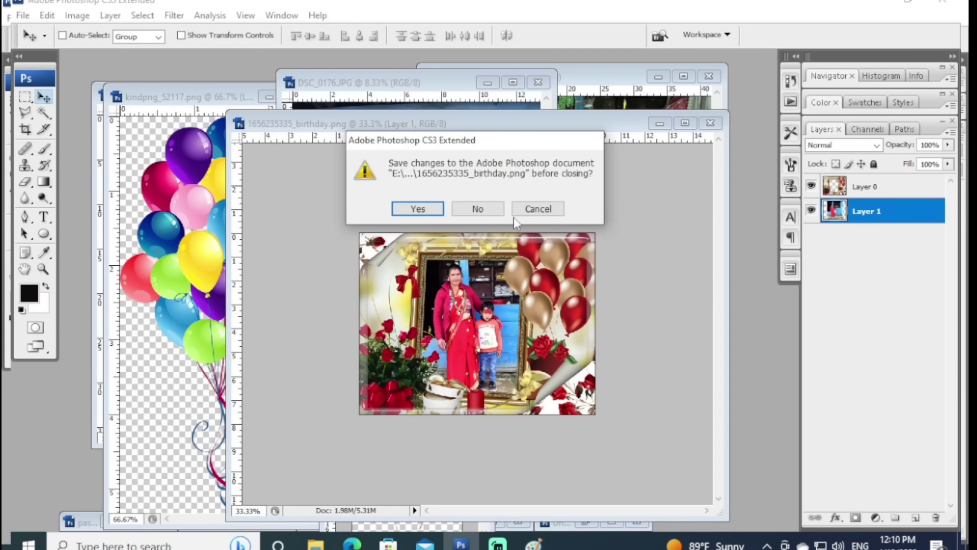
{"action": "left_click", "coordinate": [496, 214]}
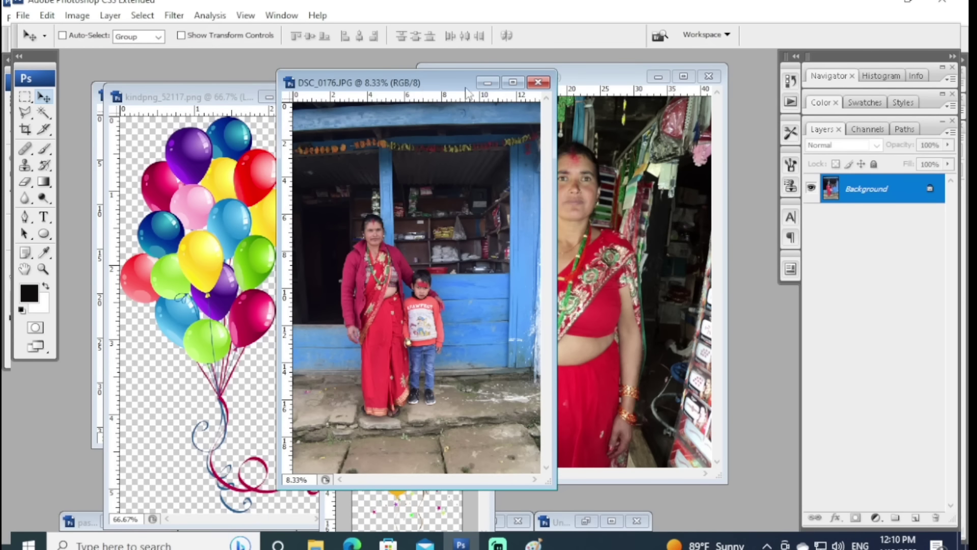
{"action": "left_click", "coordinate": [538, 82]}
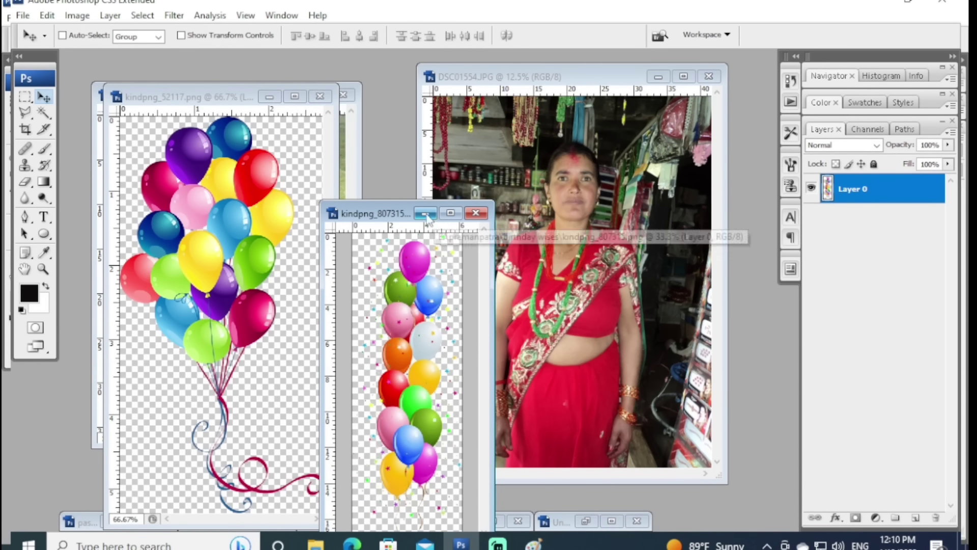
Step: Rearrange the remaining balloon and 20141003 photo windows
{"action": "left_click_drag", "start_coordinate": [387, 213], "coordinate": [669, 233]}
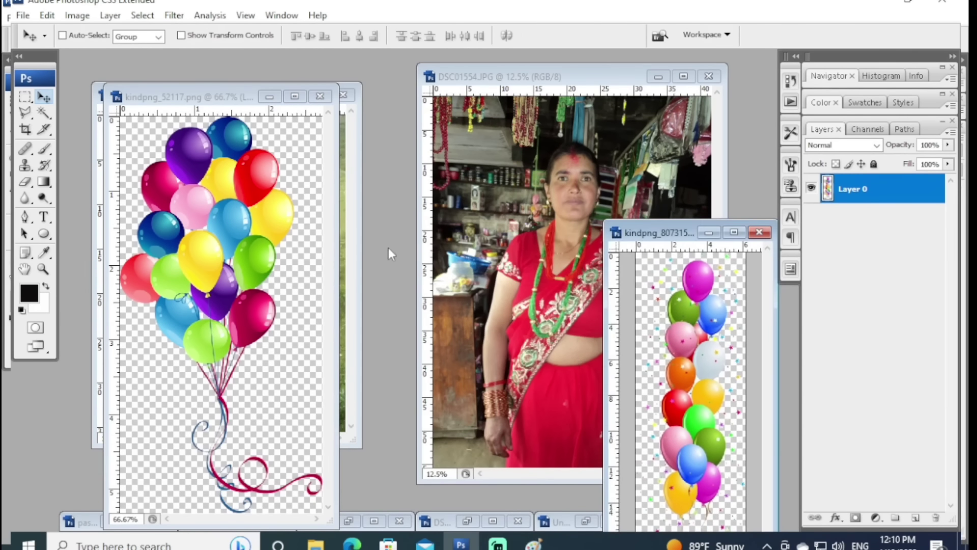
{"action": "left_click", "coordinate": [355, 250]}
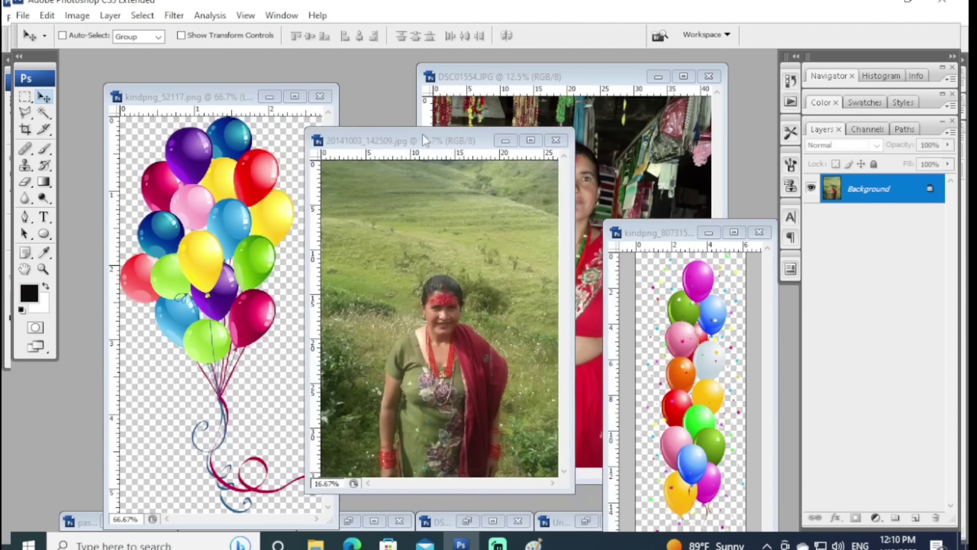
{"action": "left_click_drag", "start_coordinate": [204, 96], "coordinate": [341, 102]}
{"action": "left_click", "coordinate": [430, 102]}
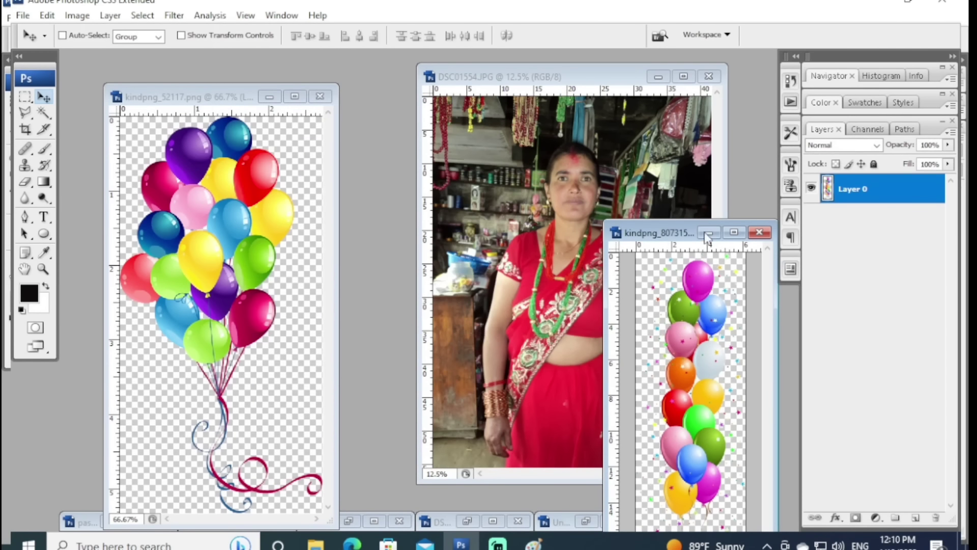
{"action": "left_click_drag", "start_coordinate": [676, 235], "coordinate": [268, 159]}
Step: Bring DSC01554 forward and open kindpng_7327037.png from the birthday wises folder
{"action": "left_click", "coordinate": [563, 222]}
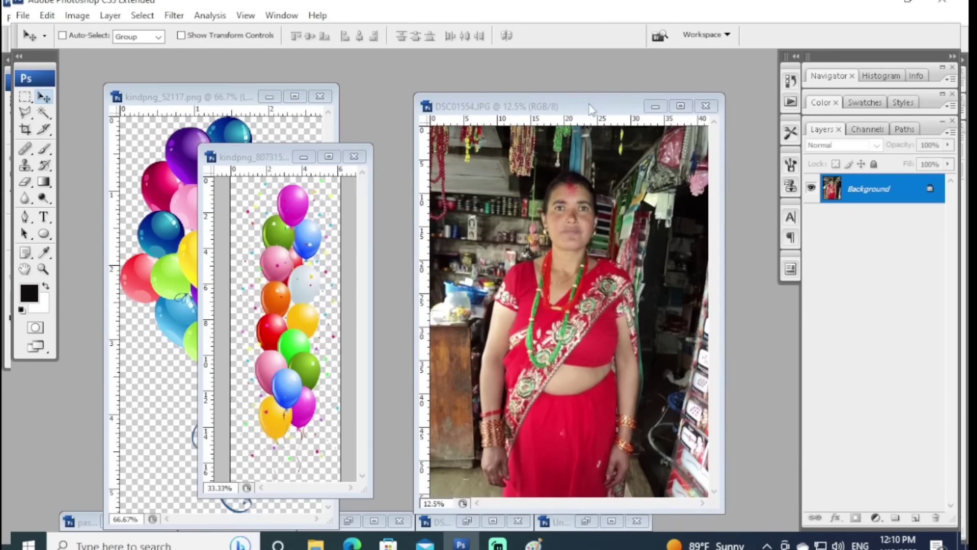
{"action": "left_click_drag", "start_coordinate": [593, 81], "coordinate": [591, 107]}
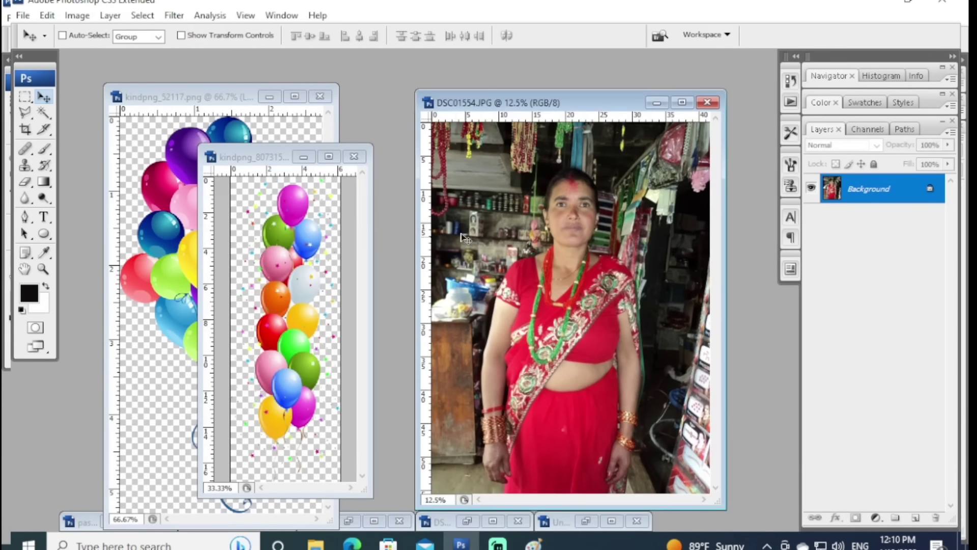
{"action": "left_click", "coordinate": [23, 15]}
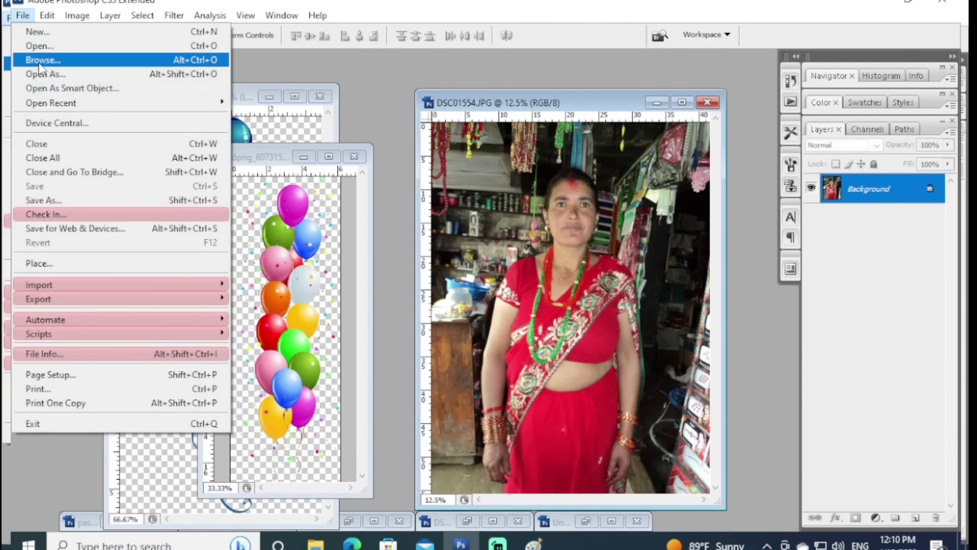
{"action": "left_click", "coordinate": [31, 41]}
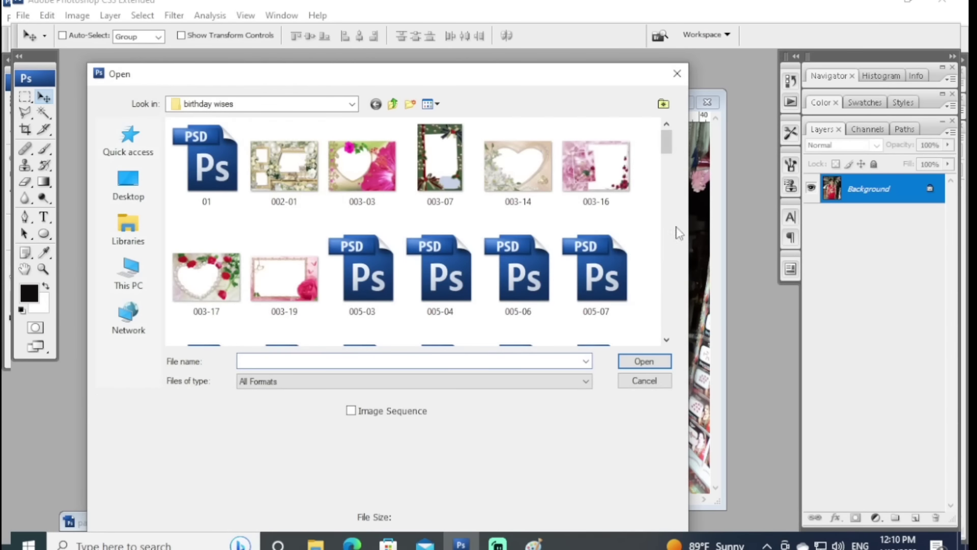
{"action": "mouse_move", "coordinate": [667, 143]}
{"action": "left_mouse_down"}
{"action": "mouse_move", "coordinate": [672, 337]}
{"action": "mouse_move", "coordinate": [672, 278]}
{"action": "left_mouse_up"}
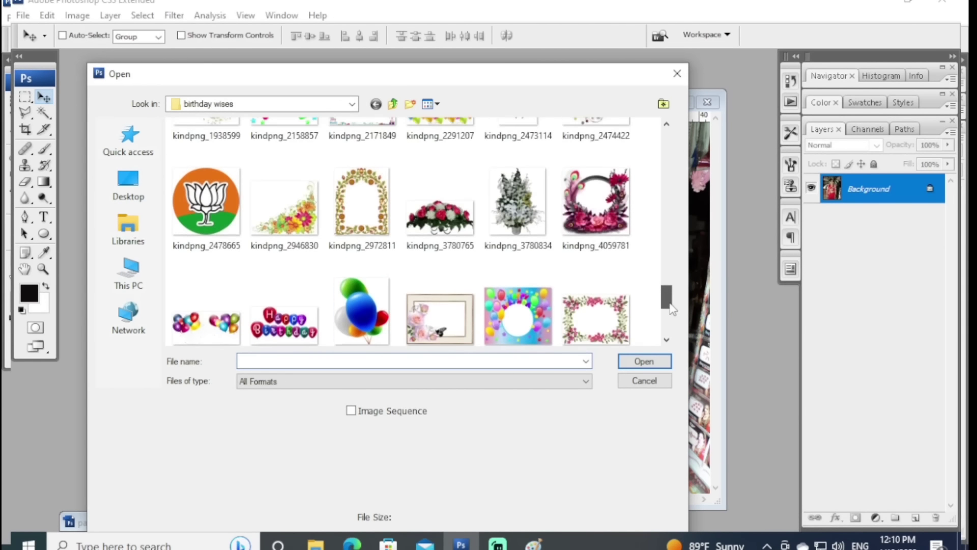
{"action": "scroll", "coordinate": [603, 282], "scroll_direction": "down", "scroll_amount": 2}
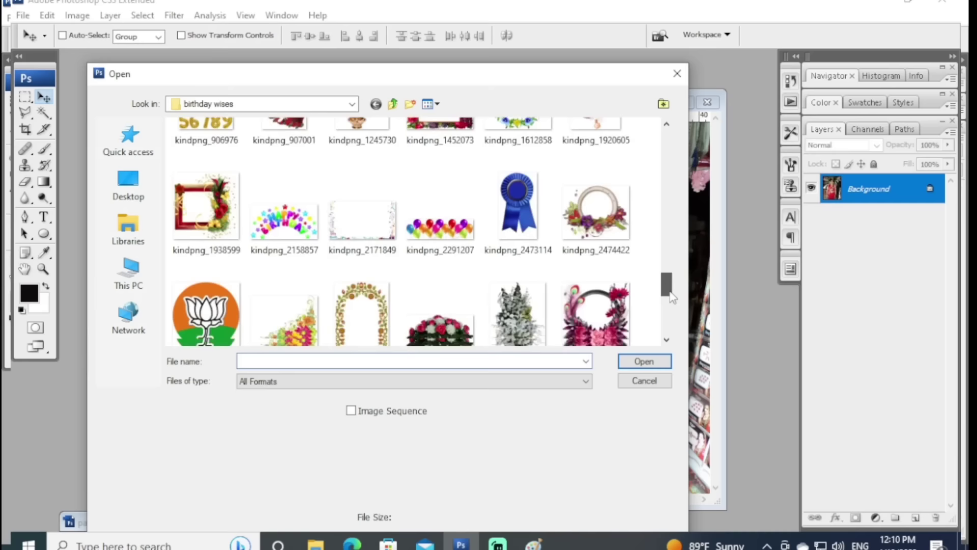
{"action": "scroll", "coordinate": [603, 282], "scroll_direction": "down", "scroll_amount": 2}
{"action": "scroll", "coordinate": [603, 282], "scroll_direction": "down", "scroll_amount": 1}
{"action": "left_click", "coordinate": [525, 206]}
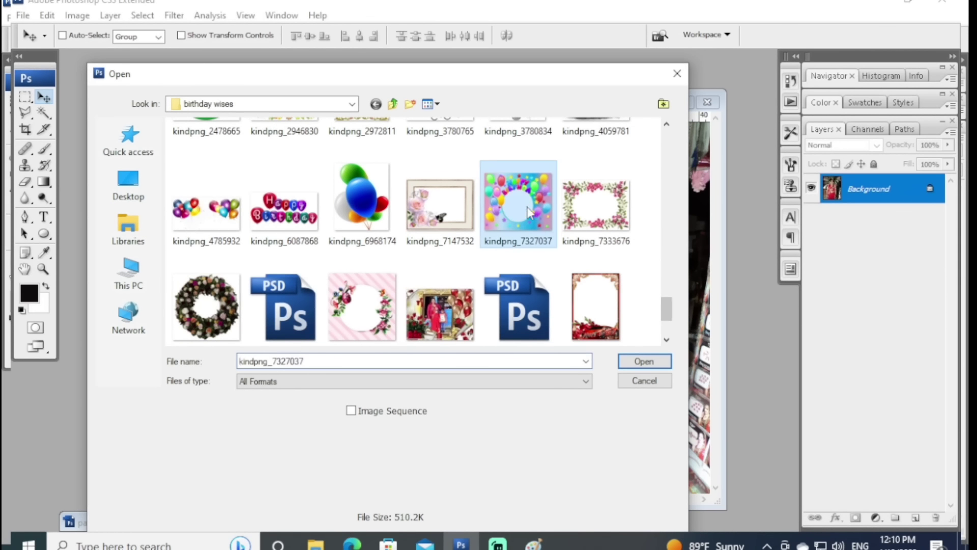
{"action": "left_click", "coordinate": [648, 364]}
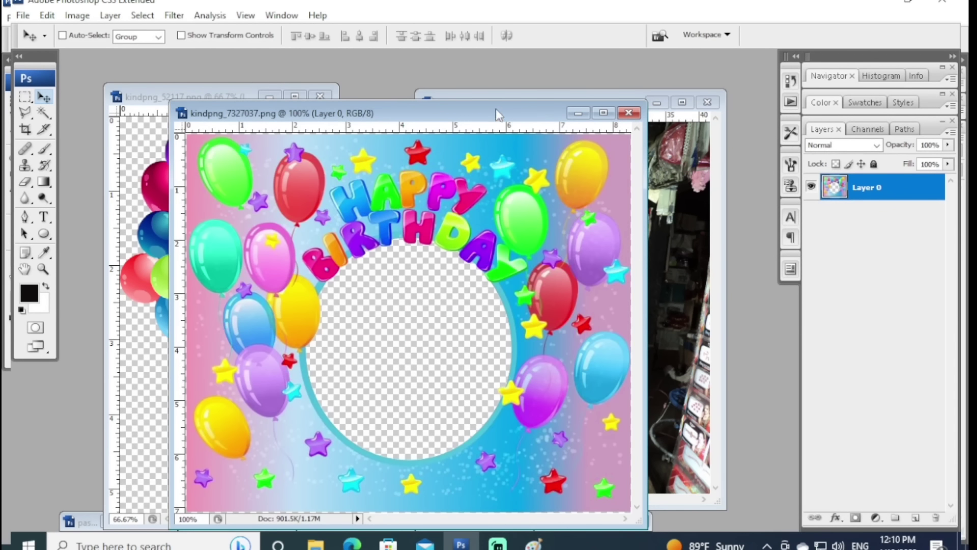
Step: Place the DSC01554 portrait as Layer 1 beneath the kindpng balloon frame
{"action": "left_click_drag", "start_coordinate": [496, 109], "coordinate": [410, 63]}
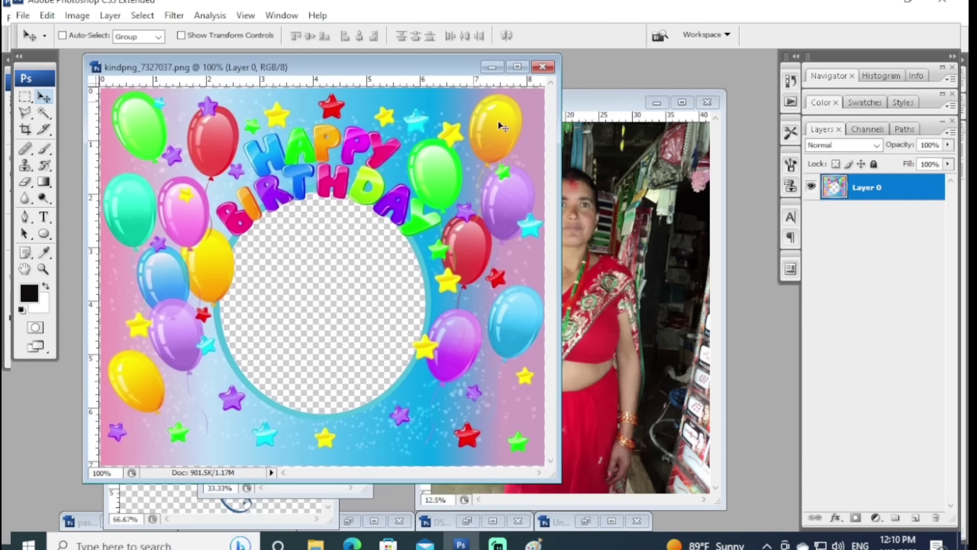
{"action": "left_click", "coordinate": [561, 204]}
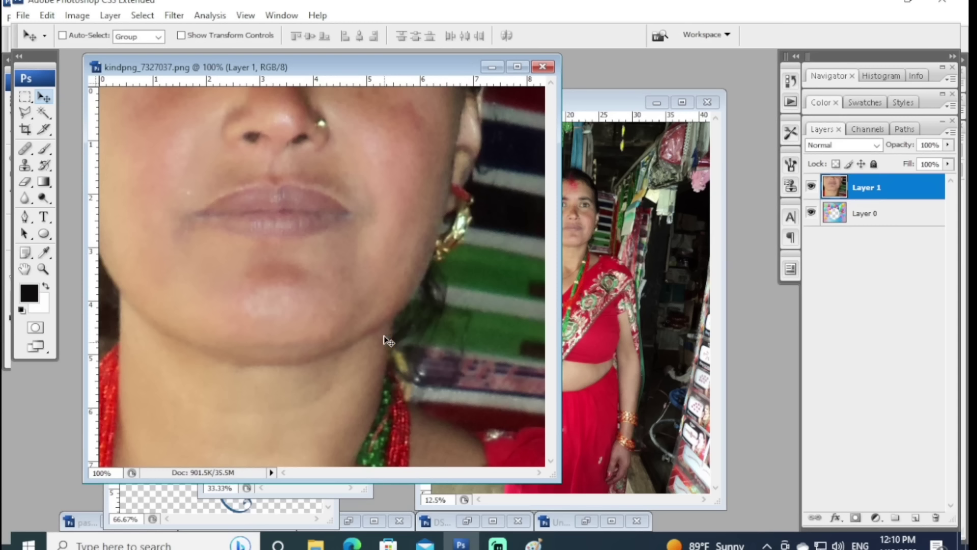
{"action": "key", "text": "ctrl+bracketleft"}
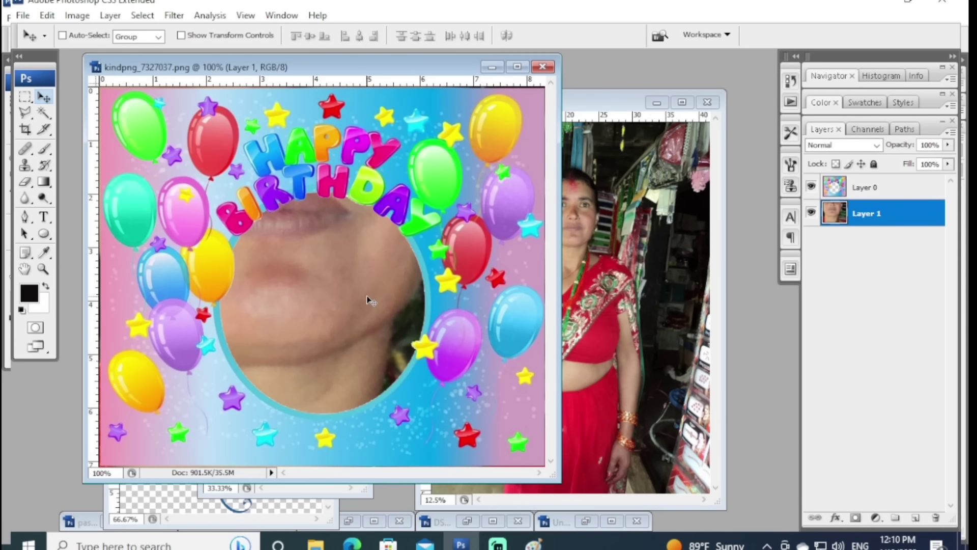
{"action": "left_click", "coordinate": [517, 66]}
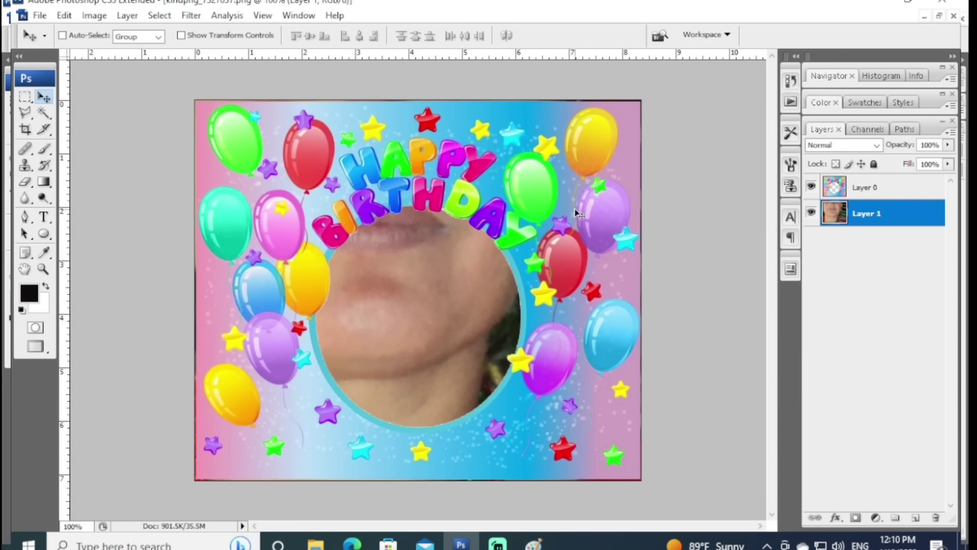
{"action": "left_click_drag", "start_coordinate": [435, 276], "coordinate": [456, 302]}
{"action": "key", "text": "ctrl+minus"}
{"action": "key", "text": "ctrl+minus"}
{"action": "key", "text": "ctrl+minus"}
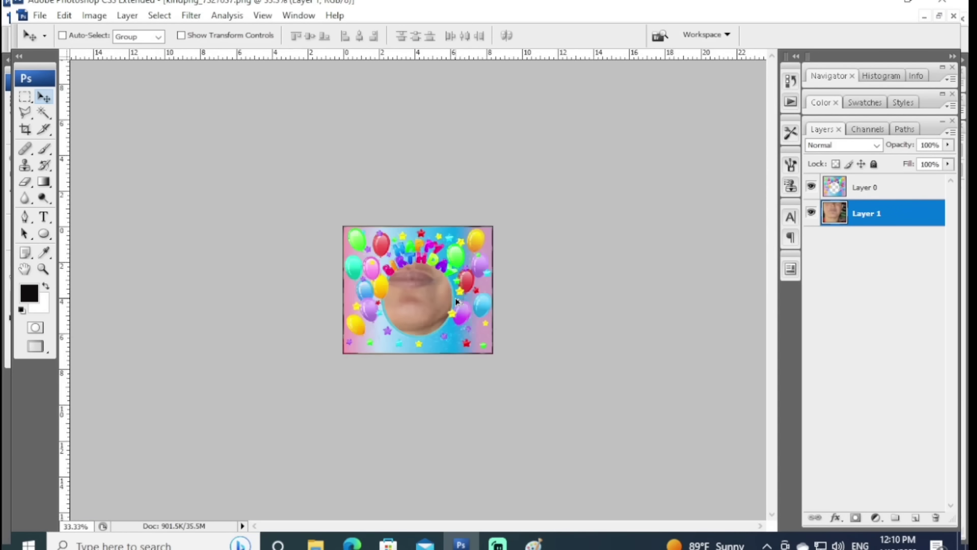
{"action": "key", "text": "ctrl+minus"}
Step: Free-transform the portrait down to about 15%
{"action": "key", "text": "ctrl+t"}
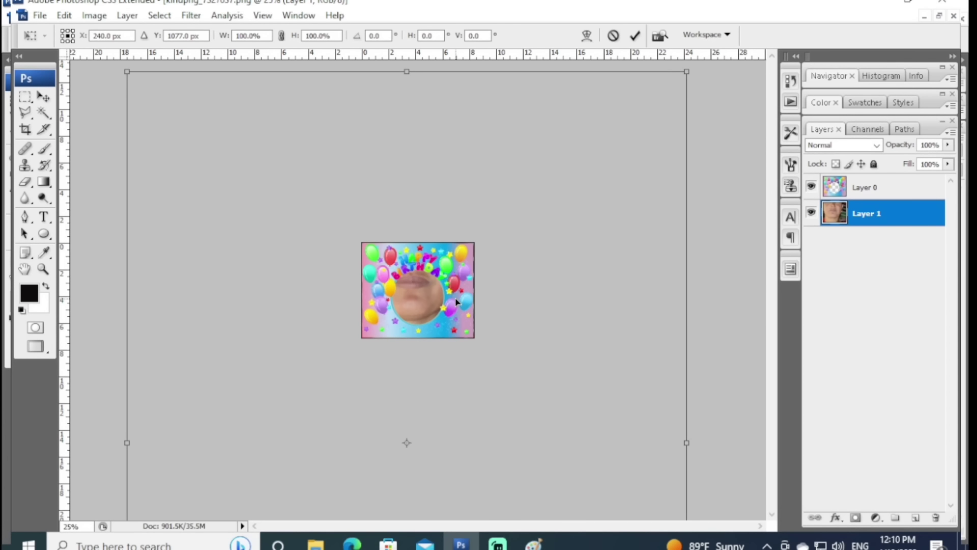
{"action": "key", "text": "ctrl+minus"}
{"action": "key", "text": "ctrl+minus"}
{"action": "key", "text": "ctrl+minus"}
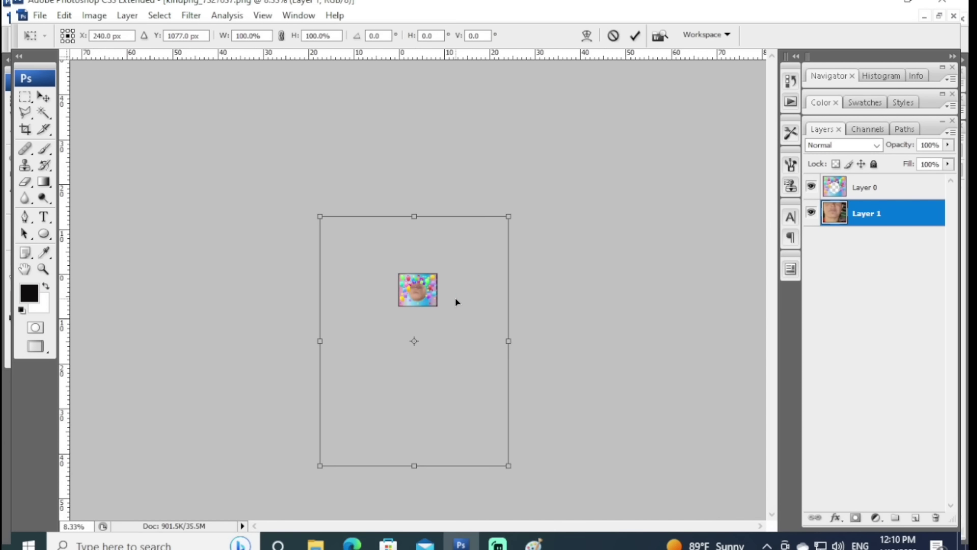
{"action": "mouse_move", "coordinate": [324, 220]}
{"action": "left_mouse_down"}
{"action": "mouse_move", "coordinate": [437, 360]}
{"action": "mouse_move", "coordinate": [403, 281]}
{"action": "mouse_move", "coordinate": [418, 313]}
{"action": "mouse_move", "coordinate": [415, 295]}
{"action": "left_mouse_up"}
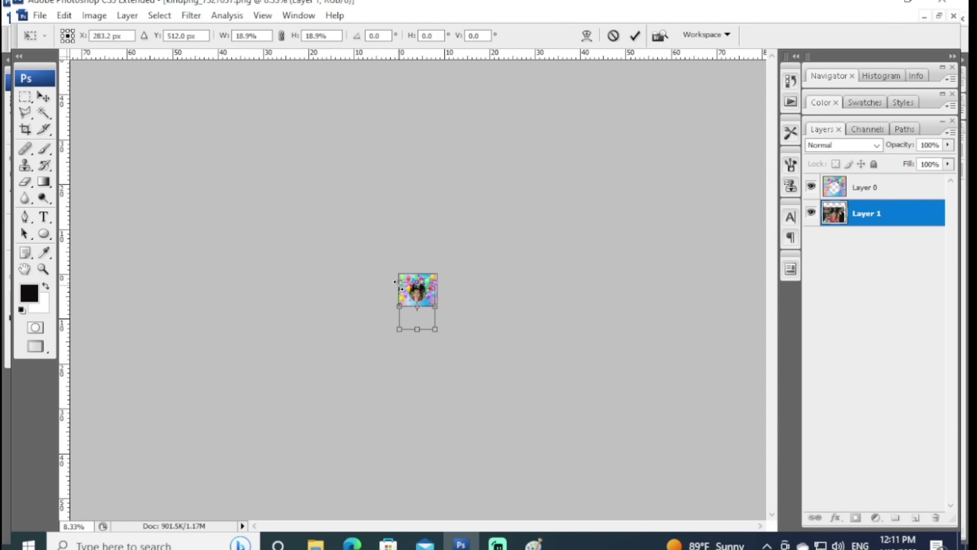
{"action": "left_click_drag", "start_coordinate": [395, 281], "coordinate": [423, 296]}
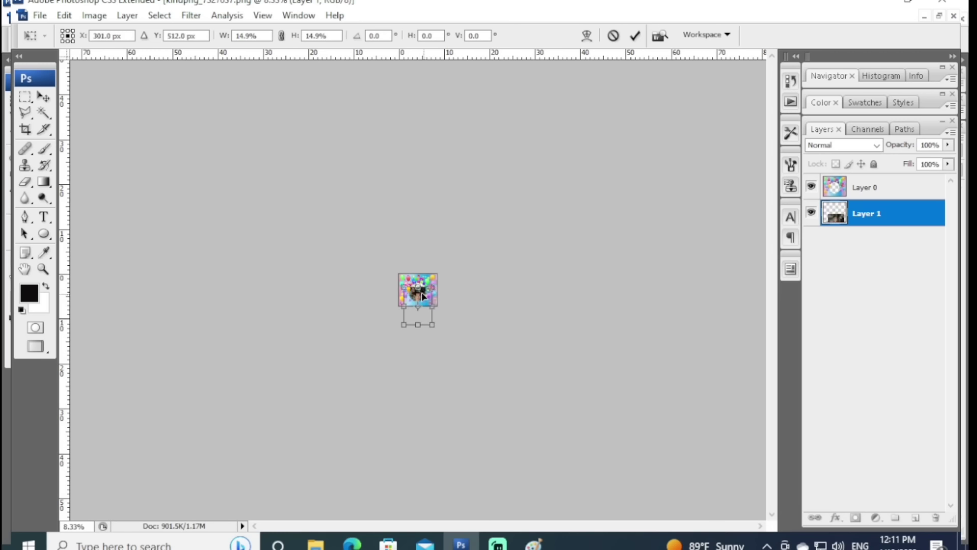
{"action": "key", "text": "Return"}
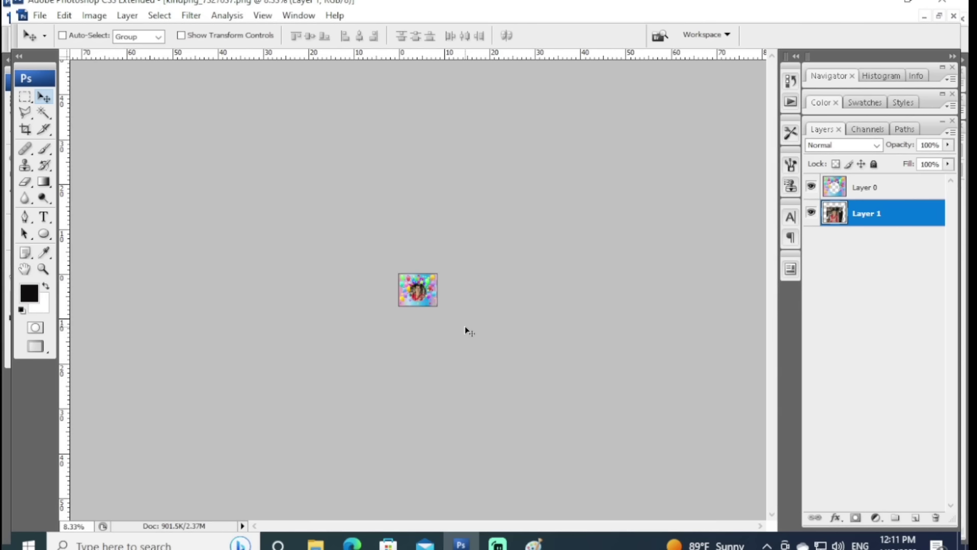
Step: Nudge the portrait upward so it fills the frame's round opening
{"action": "key", "text": "ctrl+alt+0"}
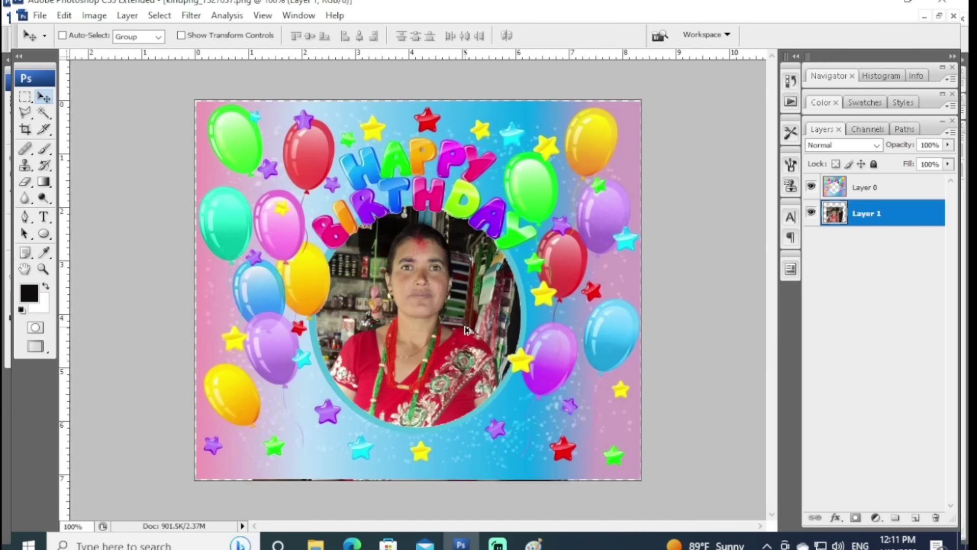
{"action": "key", "text": "ctrl+plus"}
{"action": "key", "text": "ctrl+minus"}
{"action": "right_click", "coordinate": [419, 329]}
{"action": "left_click", "coordinate": [448, 334]}
{"action": "left_click_drag", "start_coordinate": [448, 334], "coordinate": [448, 336]}
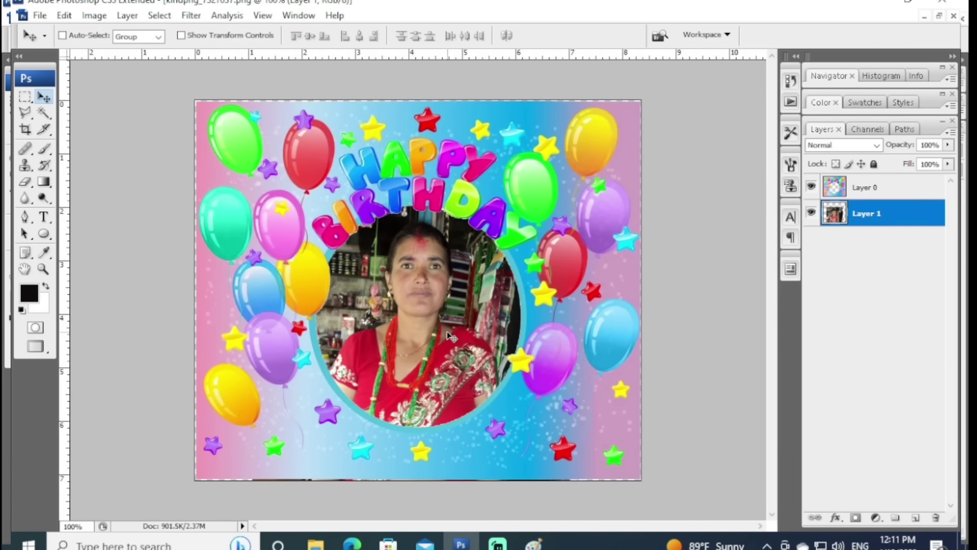
{"action": "key", "text": "Up"}
{"action": "key", "text": "Up"}
{"action": "key", "text": "Up"}
{"action": "key", "text": "Up"}
{"action": "key", "text": "Up"}
{"action": "key", "text": "Up"}
{"action": "key", "text": "Up"}
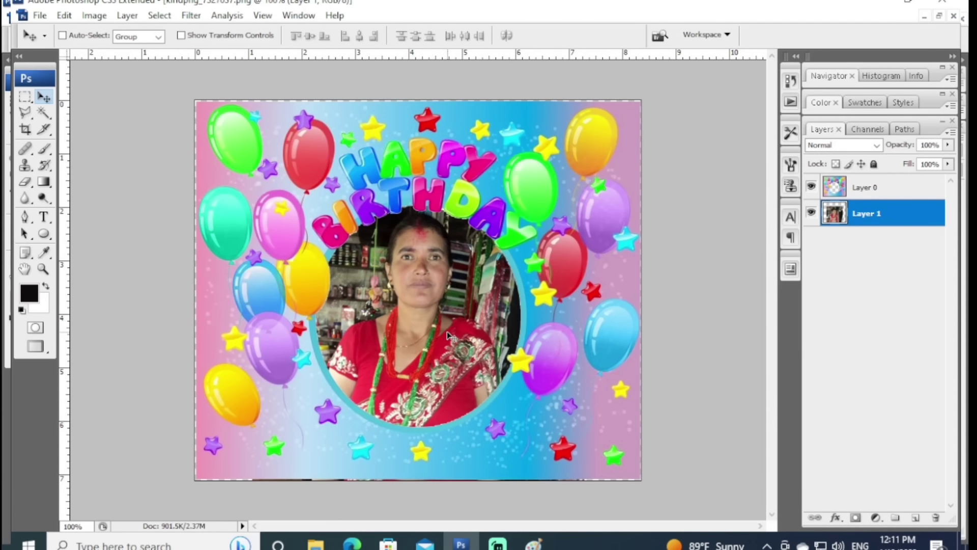
{"action": "key", "text": "Up"}
{"action": "key", "text": "Up"}
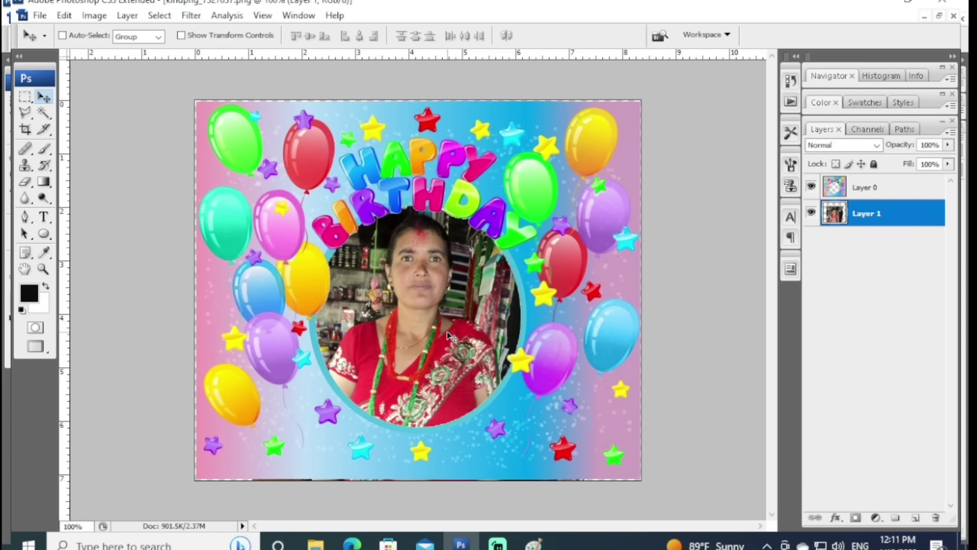
{"action": "key", "text": "ctrl+shift+s"}
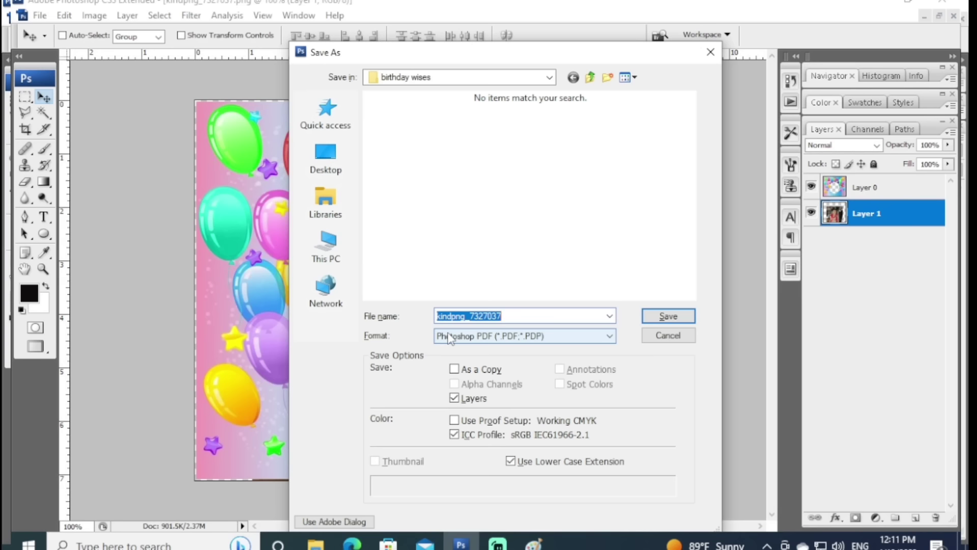
Step: Save the balloon composite to the Desktop as a quality-12 JPEG named 'four', then minimize Photoshop
{"action": "left_click", "coordinate": [516, 336]}
{"action": "scroll", "coordinate": [517, 402], "scroll_direction": "up", "scroll_amount": 2}
{"action": "left_click", "coordinate": [524, 418]}
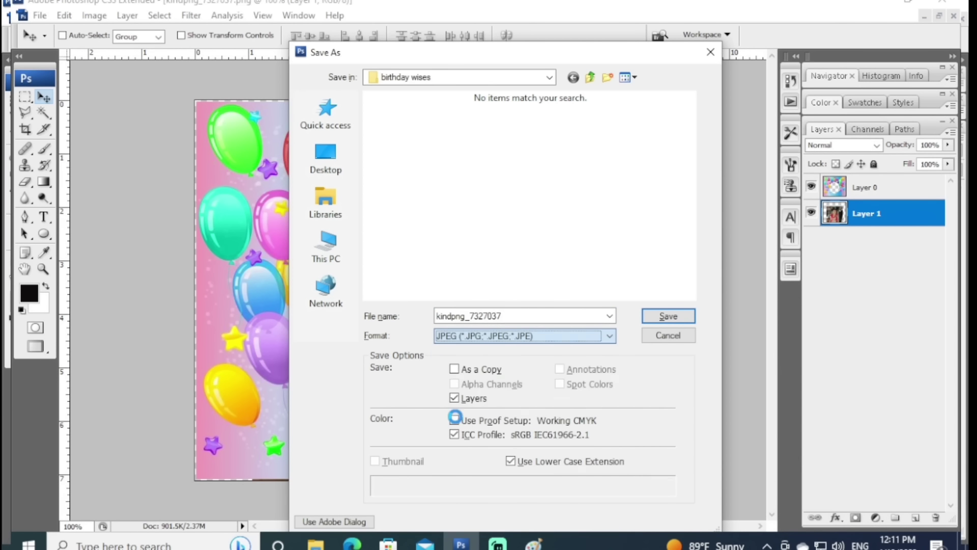
{"action": "left_click", "coordinate": [547, 317]}
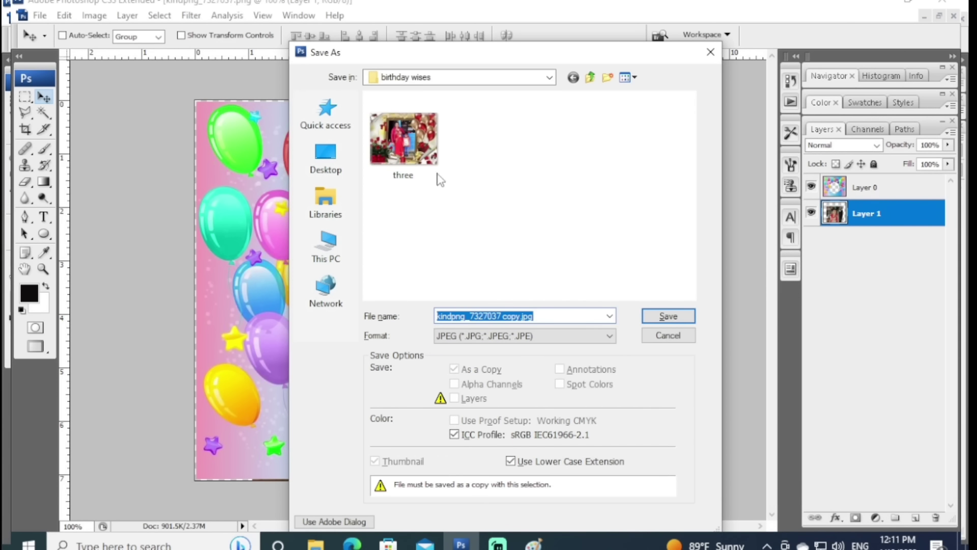
{"action": "left_click", "coordinate": [326, 158]}
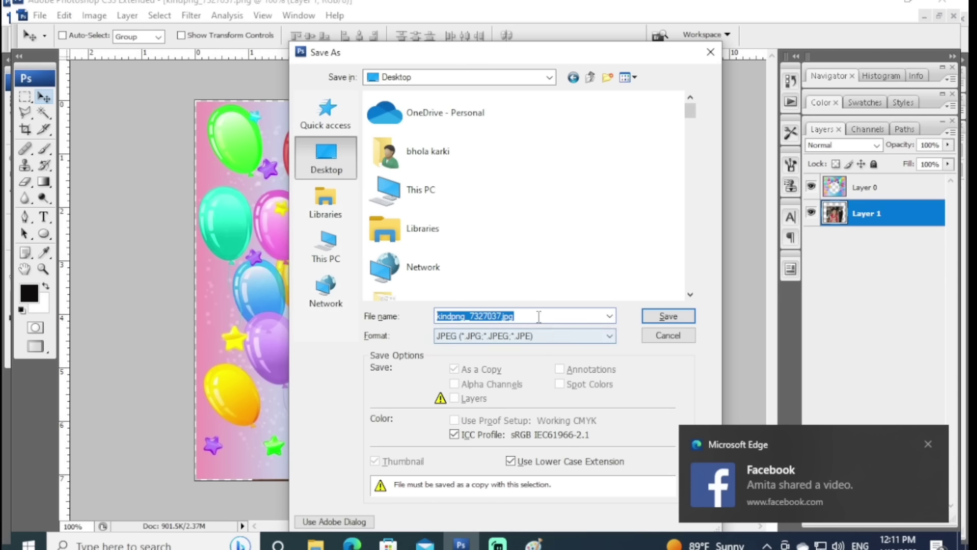
{"action": "key", "text": "BackSpace"}
{"action": "type", "text": "four"}
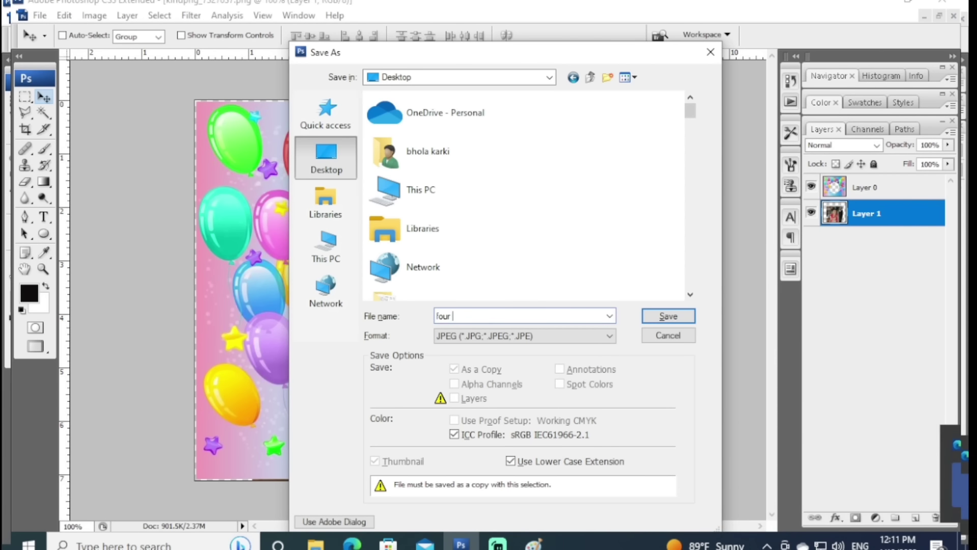
{"action": "left_click", "coordinate": [667, 316]}
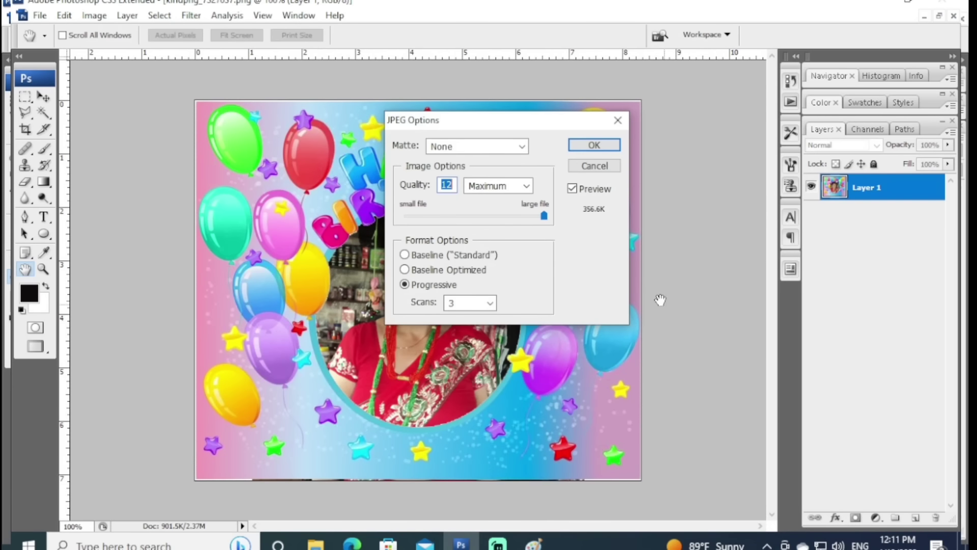
{"action": "left_click", "coordinate": [597, 146]}
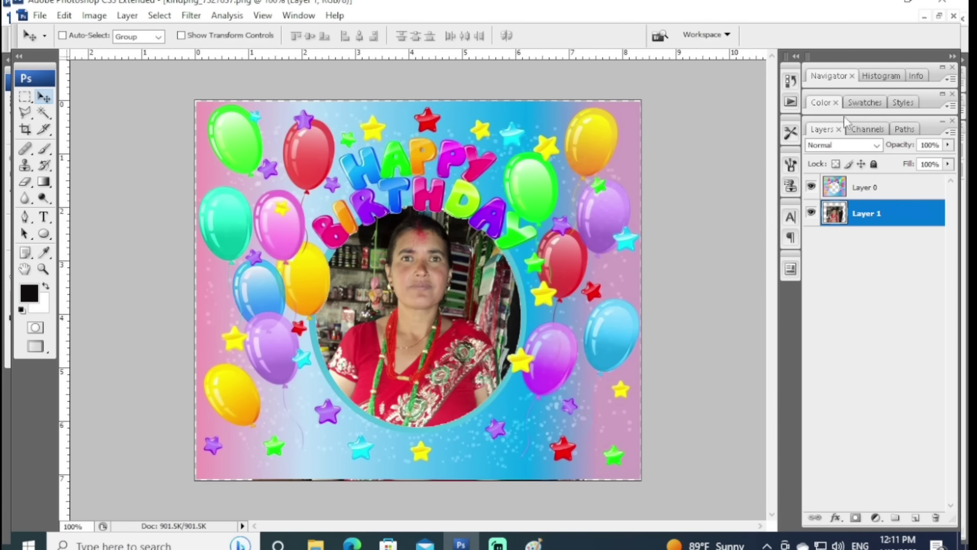
{"action": "left_click", "coordinate": [906, 4]}
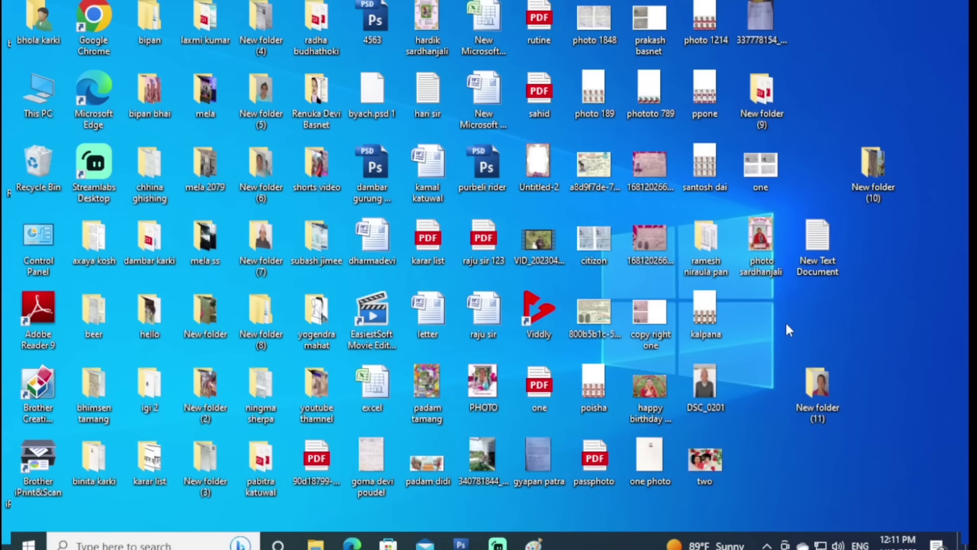
Step: Refresh the desktop to reveal the 'four' JPEG, then restore Photoshop
{"action": "right_click", "coordinate": [808, 92]}
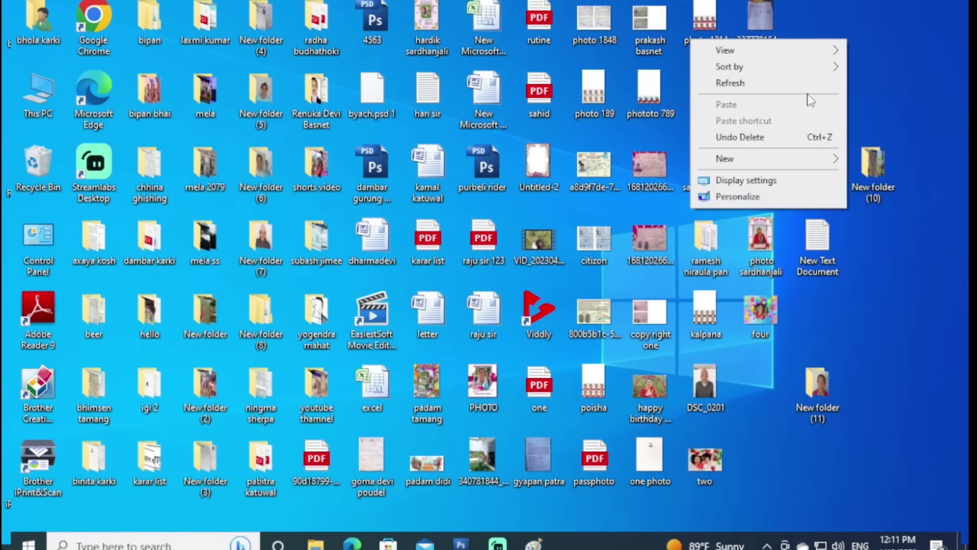
{"action": "left_click", "coordinate": [745, 84]}
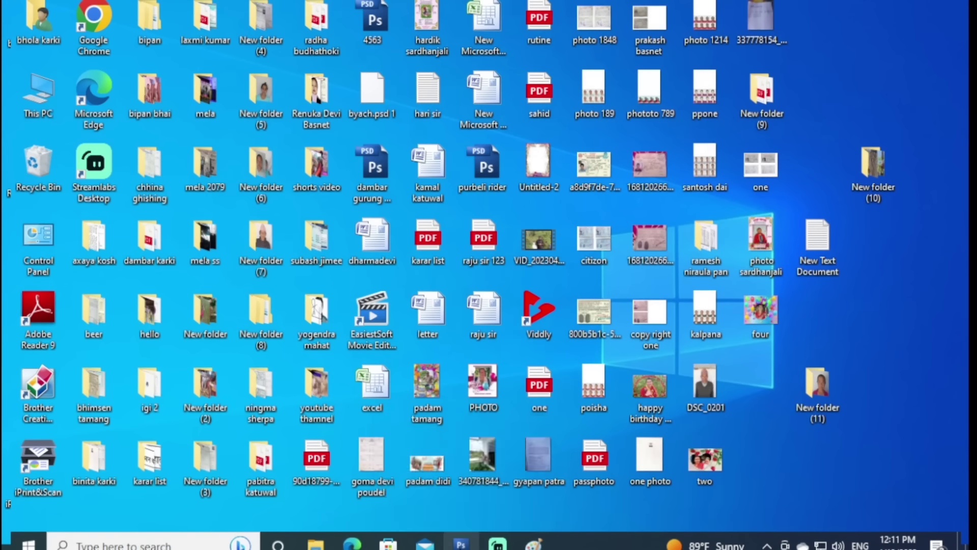
{"action": "left_click", "coordinate": [461, 544]}
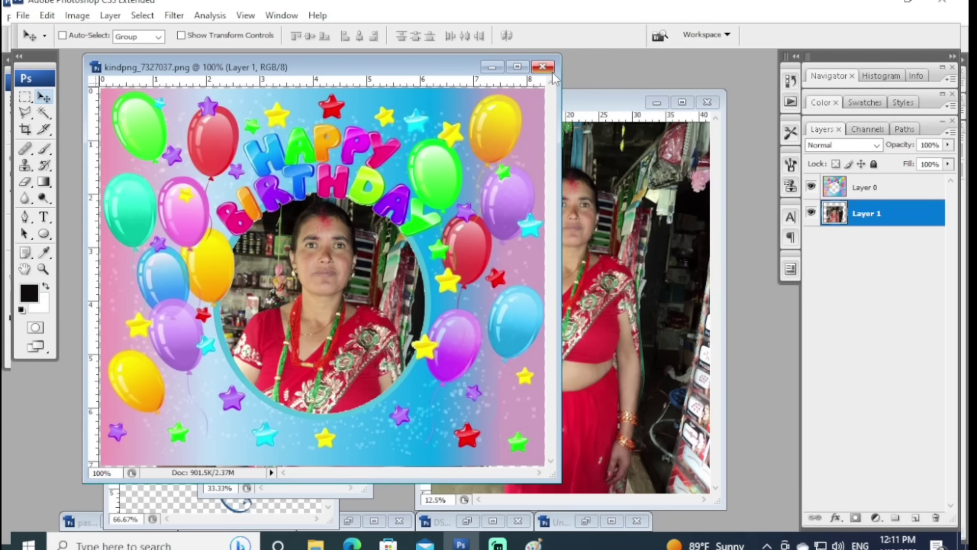
Step: Close the birthday document, DSC01554 and the Untitled-1 photo sheet without saving
{"action": "left_click", "coordinate": [551, 71]}
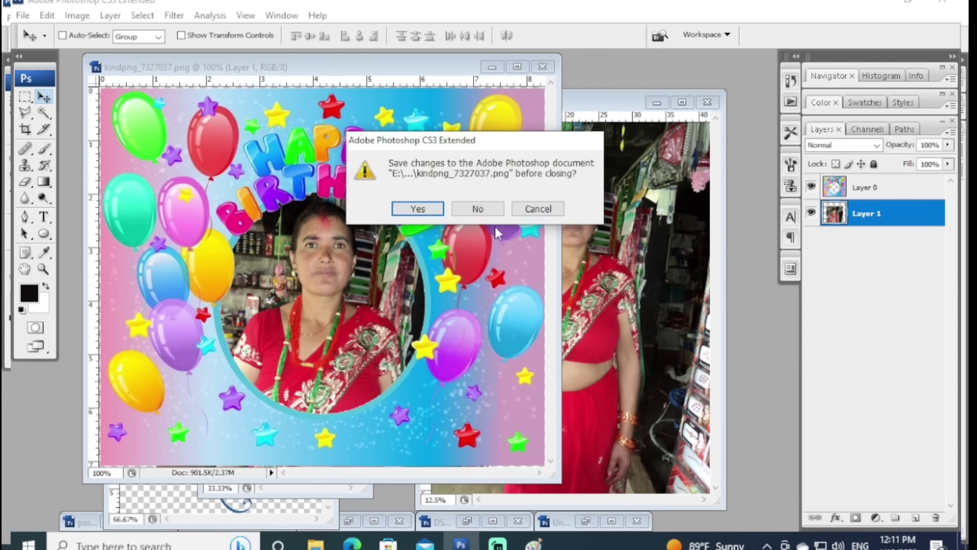
{"action": "left_click", "coordinate": [492, 209]}
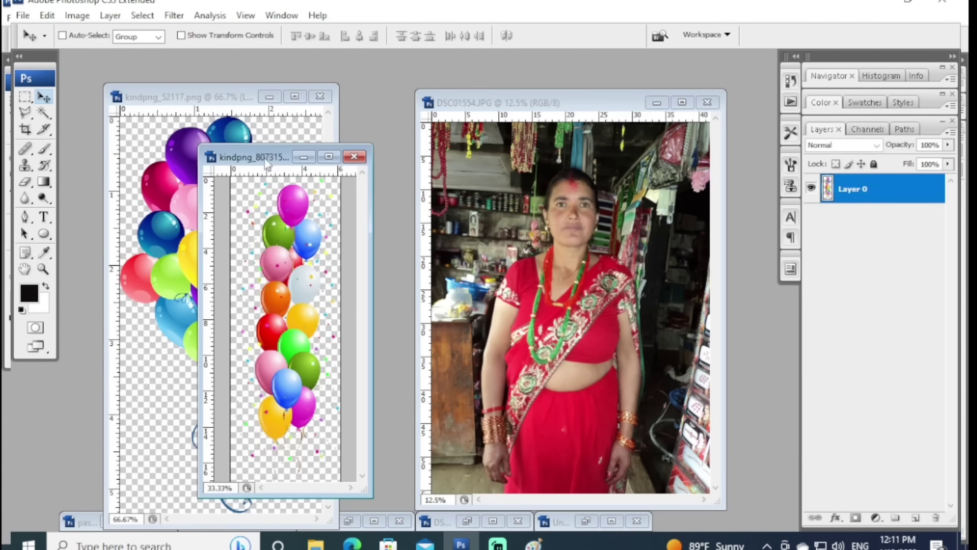
{"action": "left_click_drag", "start_coordinate": [272, 158], "coordinate": [316, 105]}
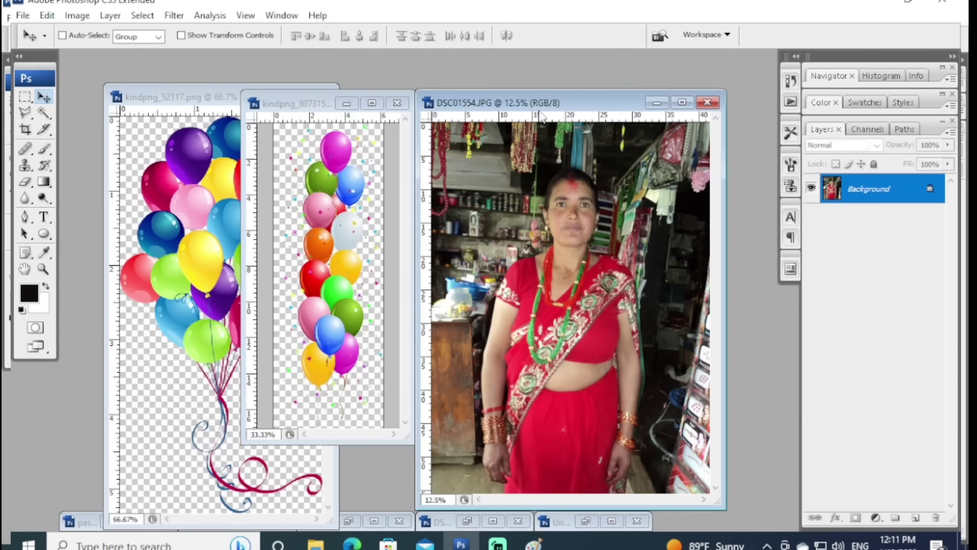
{"action": "left_click_drag", "start_coordinate": [555, 107], "coordinate": [519, 74]}
{"action": "left_click", "coordinate": [673, 71]}
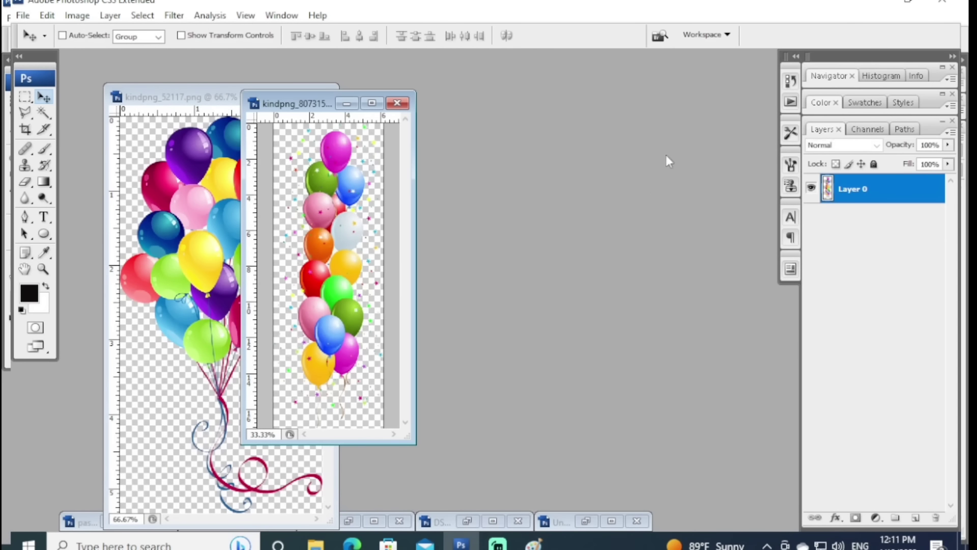
{"action": "left_click", "coordinate": [612, 520]}
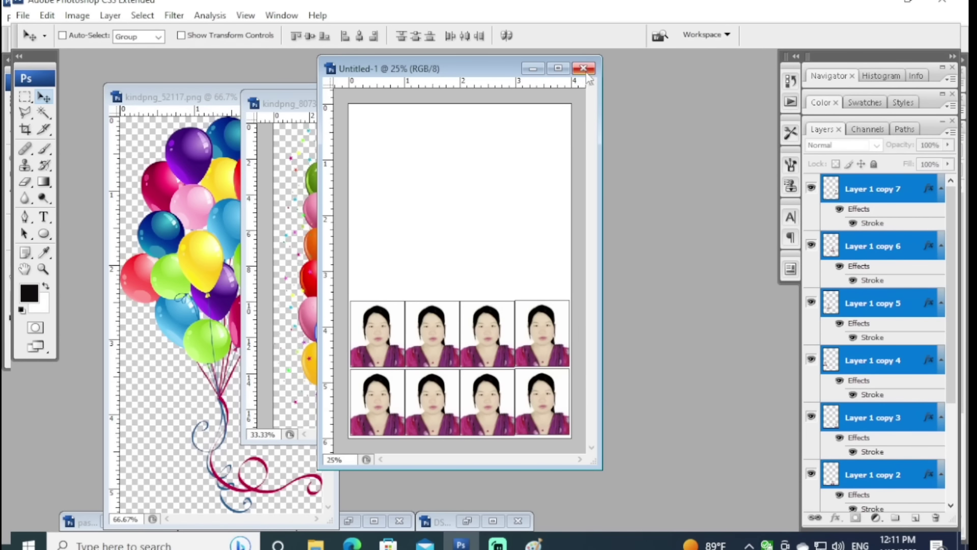
{"action": "left_click", "coordinate": [583, 67]}
{"action": "left_click", "coordinate": [486, 204]}
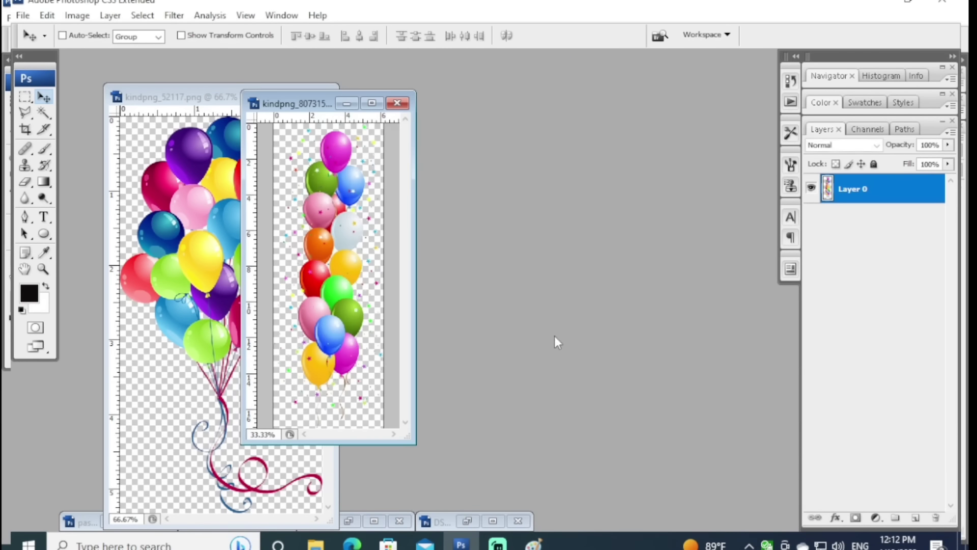
Step: Close DSC_0331 copy without saving, minimize the rose document and close the balloon column
{"action": "left_click", "coordinate": [496, 520]}
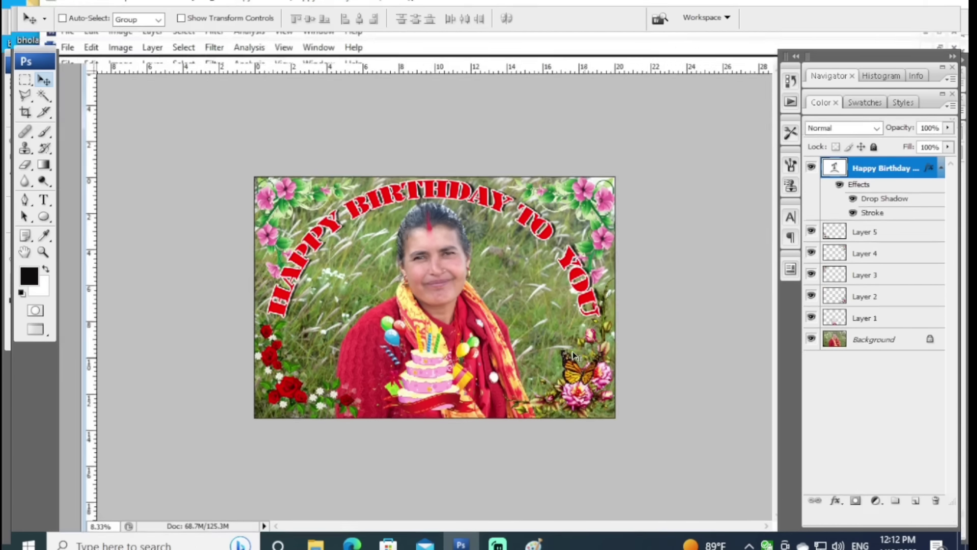
{"action": "key", "text": "ctrl+F5"}
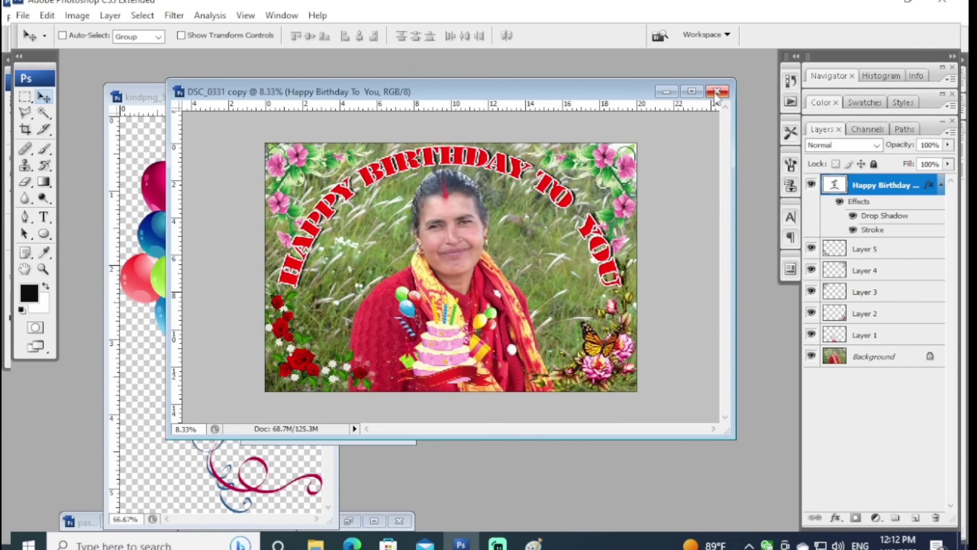
{"action": "left_click", "coordinate": [717, 92]}
{"action": "left_click", "coordinate": [498, 203]}
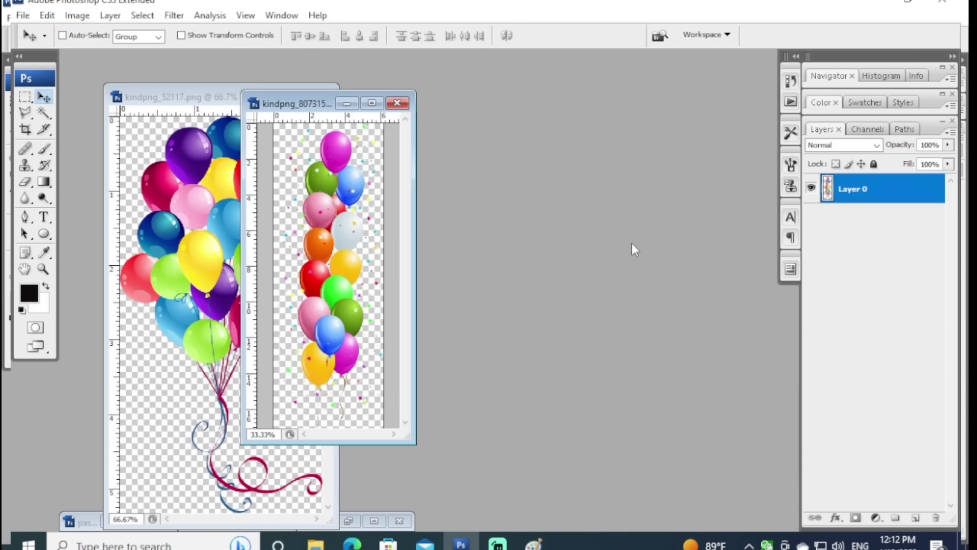
{"action": "left_click_drag", "start_coordinate": [321, 111], "coordinate": [587, 90]}
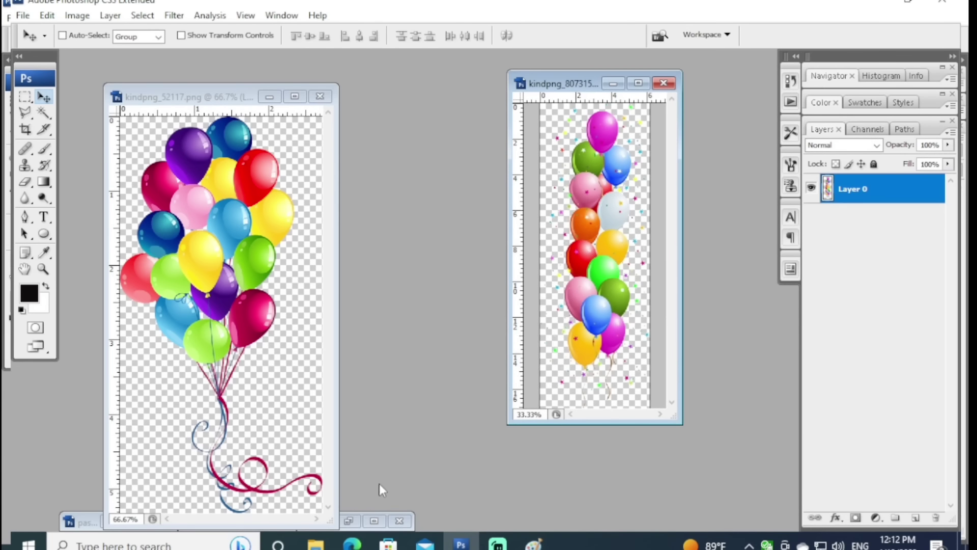
{"action": "left_click", "coordinate": [374, 520]}
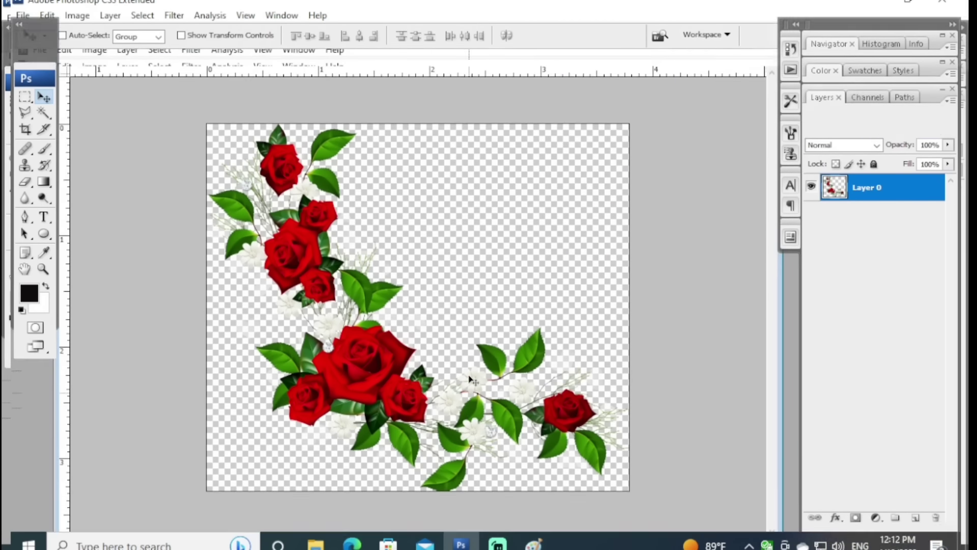
{"action": "left_click", "coordinate": [940, 16]}
{"action": "left_click", "coordinate": [320, 97]}
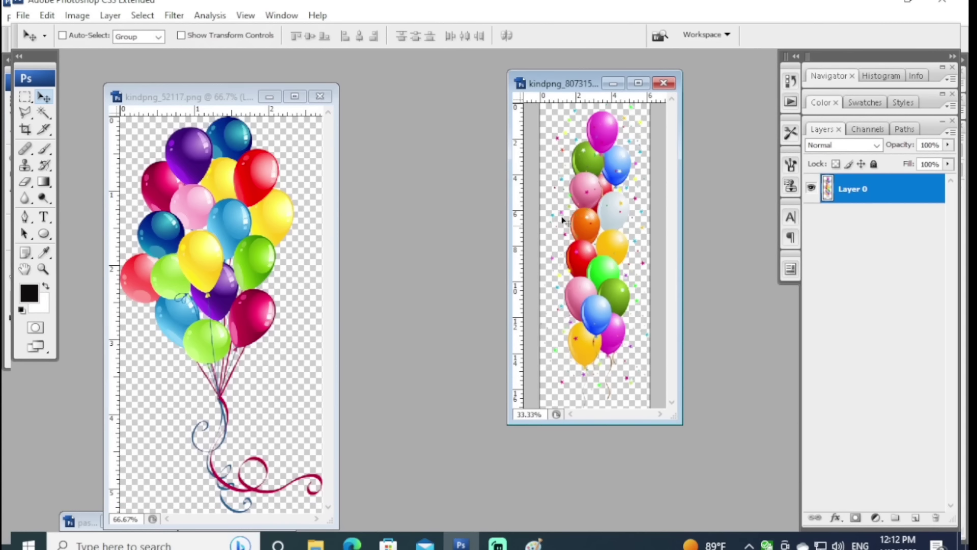
{"action": "left_click", "coordinate": [663, 83]}
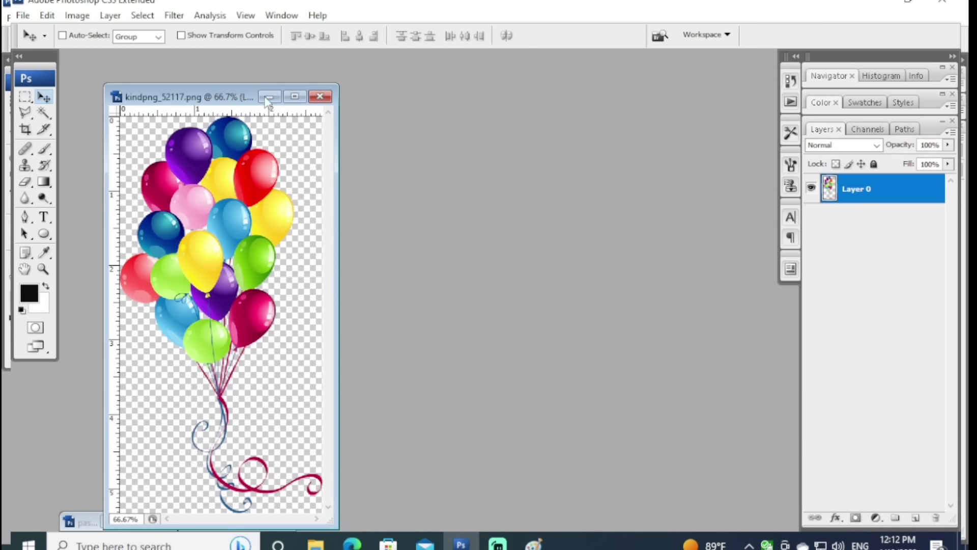
Step: Close the balloon bunch document and restore DSC_0331 and passphoto to floating windows
{"action": "left_click_drag", "start_coordinate": [266, 100], "coordinate": [546, 118]}
{"action": "left_click", "coordinate": [573, 101]}
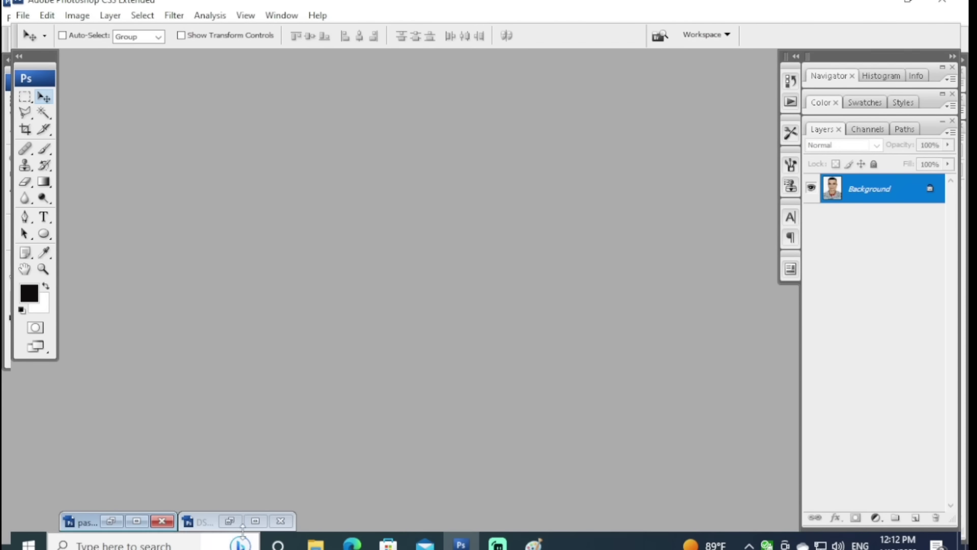
{"action": "left_click", "coordinate": [256, 521]}
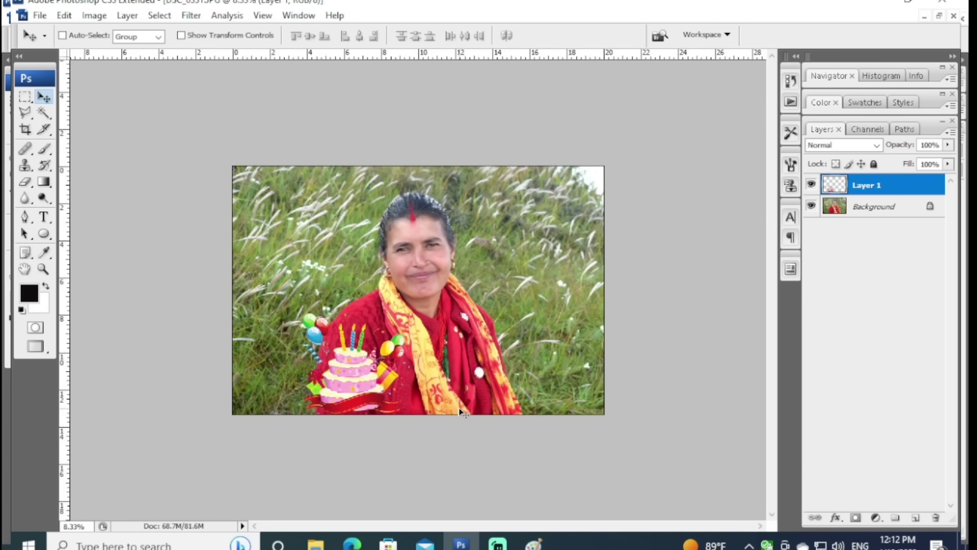
{"action": "left_click", "coordinate": [939, 16]}
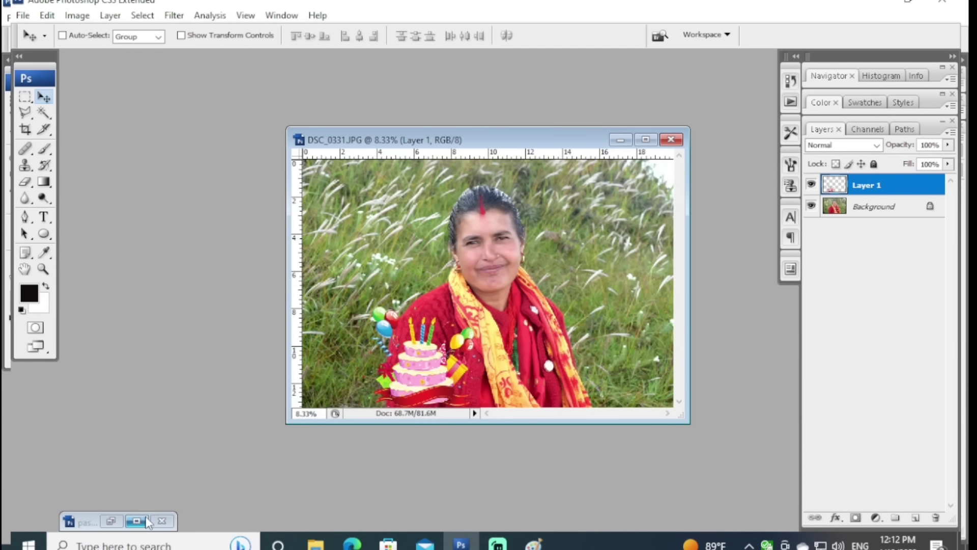
{"action": "left_click", "coordinate": [137, 521]}
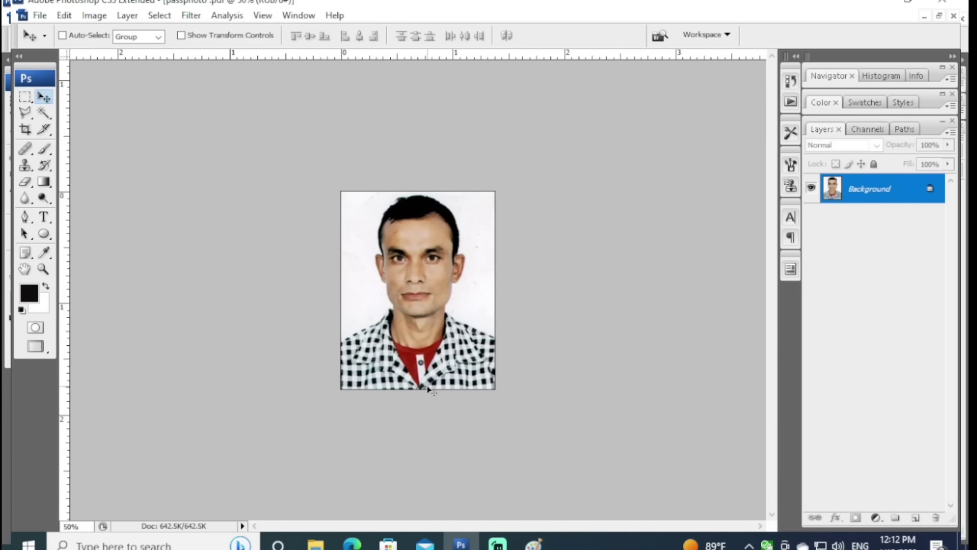
{"action": "key", "text": "ctrl+F5"}
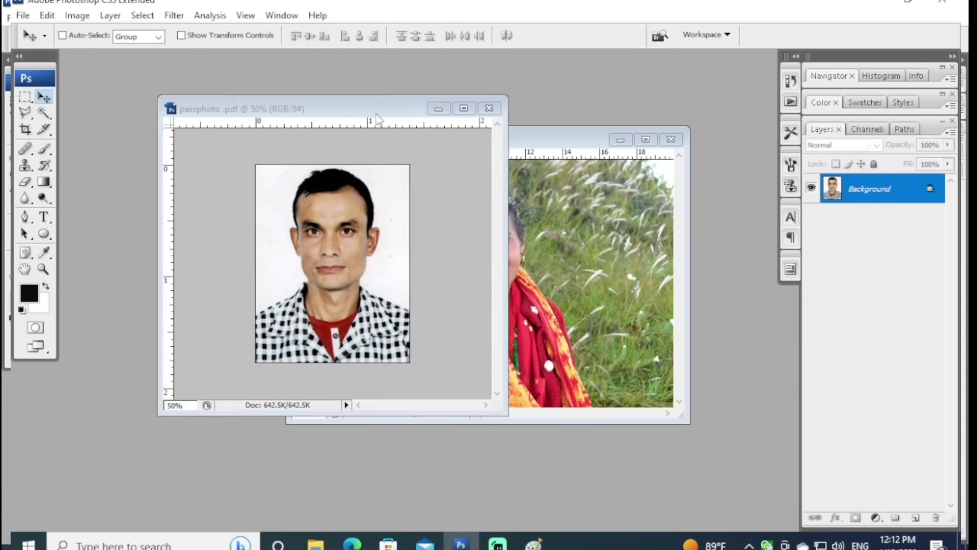
Step: Delete the cake-and-balloons Layer 1 from DSC_0331
{"action": "left_click", "coordinate": [494, 328]}
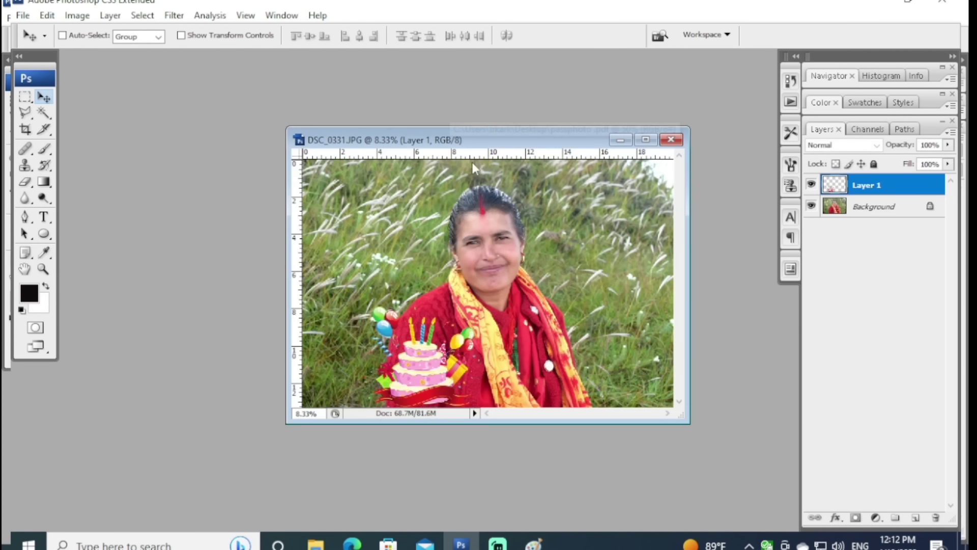
{"action": "right_click", "coordinate": [416, 381]}
{"action": "left_click", "coordinate": [443, 389]}
{"action": "key", "text": "Delete"}
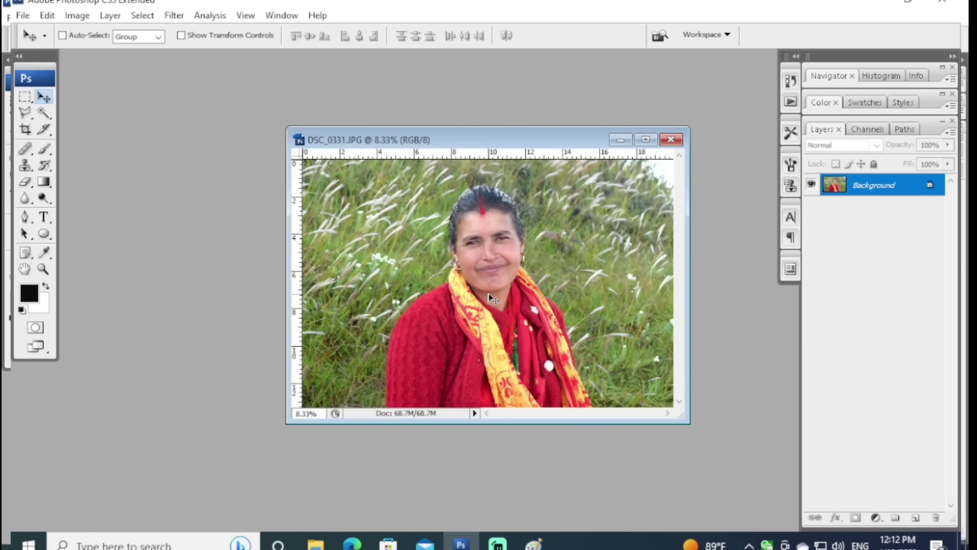
Step: Browse the Open dialog via This PC and Local Disk (E:) into the pramanpatra folder
{"action": "left_click", "coordinate": [24, 16]}
{"action": "left_click", "coordinate": [32, 44]}
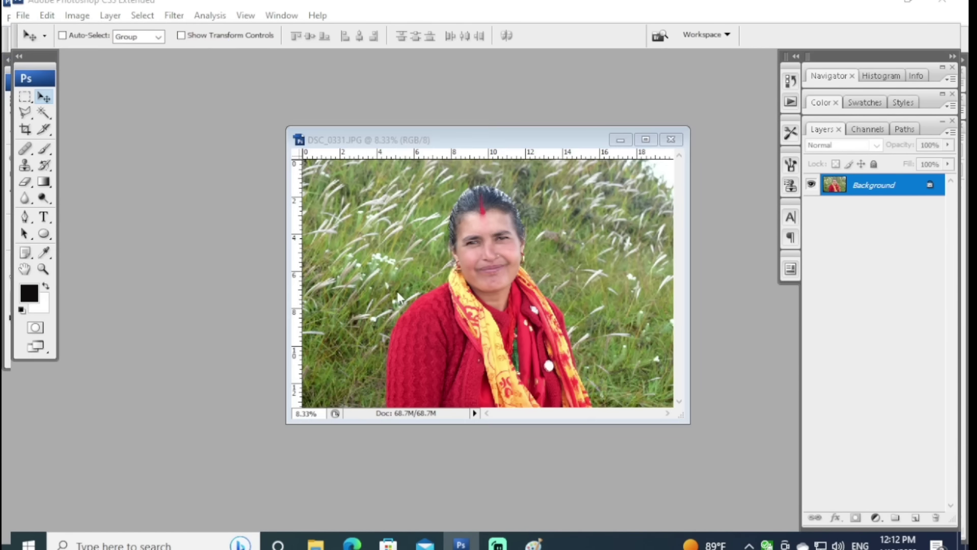
{"action": "left_click", "coordinate": [129, 275]}
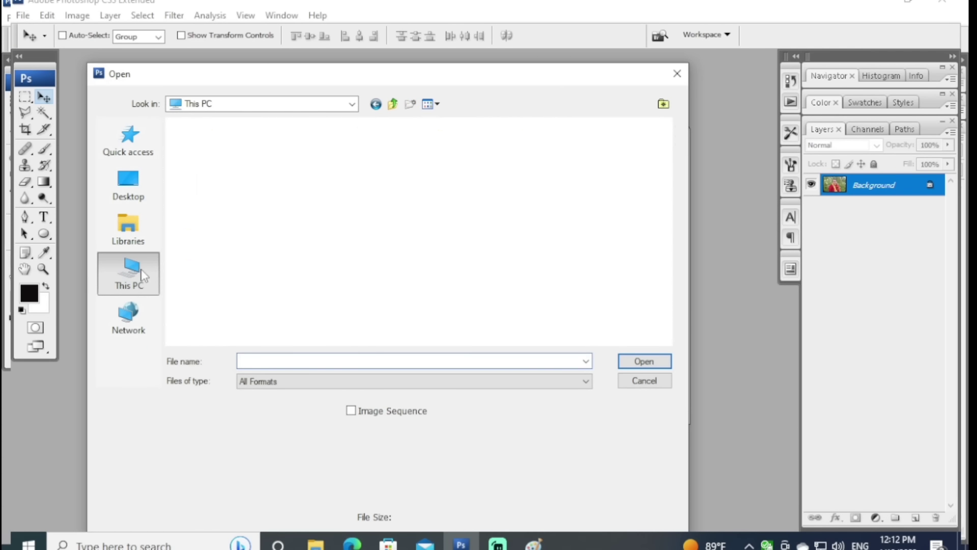
{"action": "scroll", "coordinate": [672, 163], "scroll_direction": "down", "scroll_amount": 1}
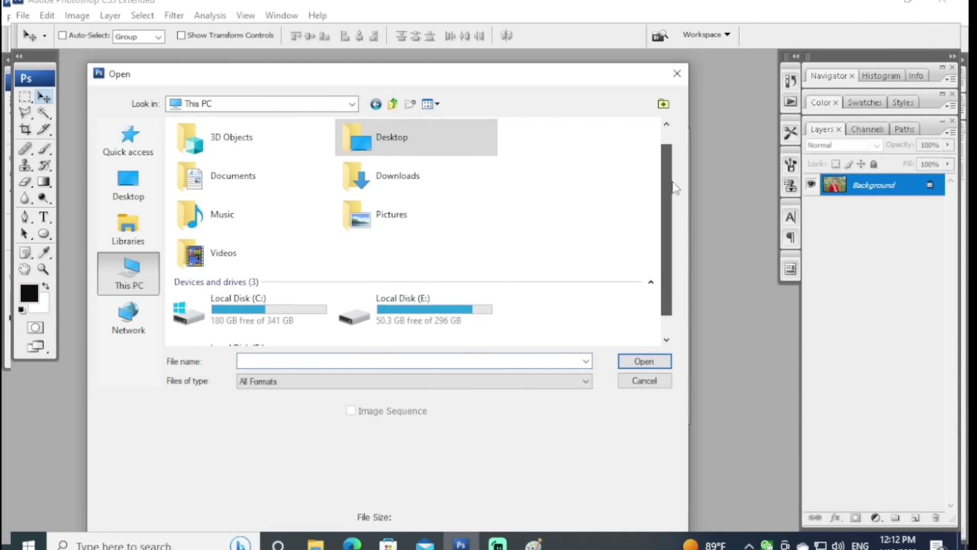
{"action": "double_click", "coordinate": [389, 285]}
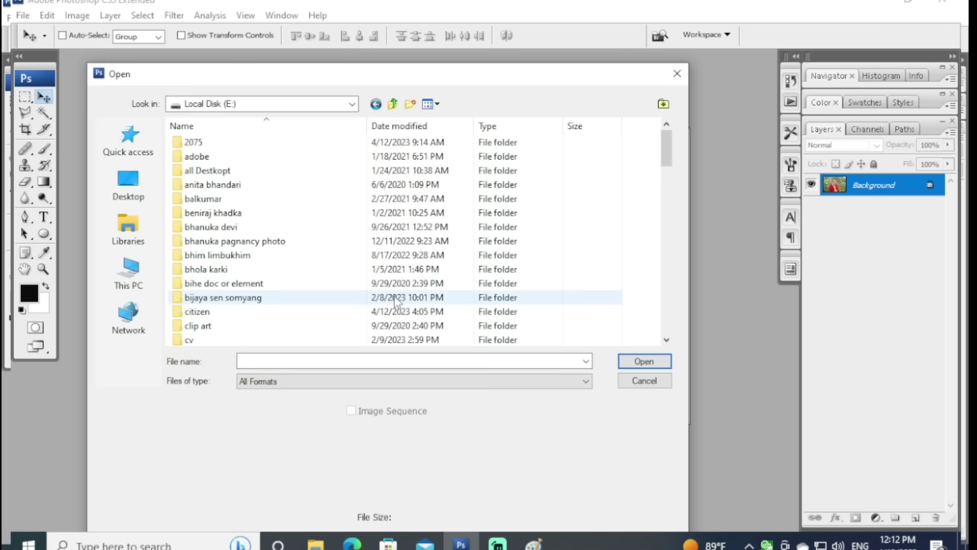
{"action": "left_click", "coordinate": [198, 186]}
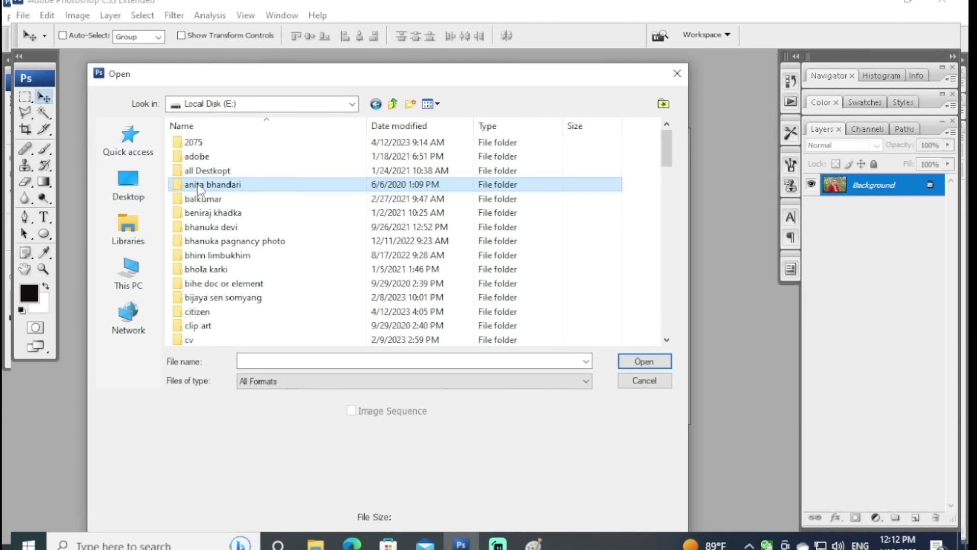
{"action": "key", "text": "d"}
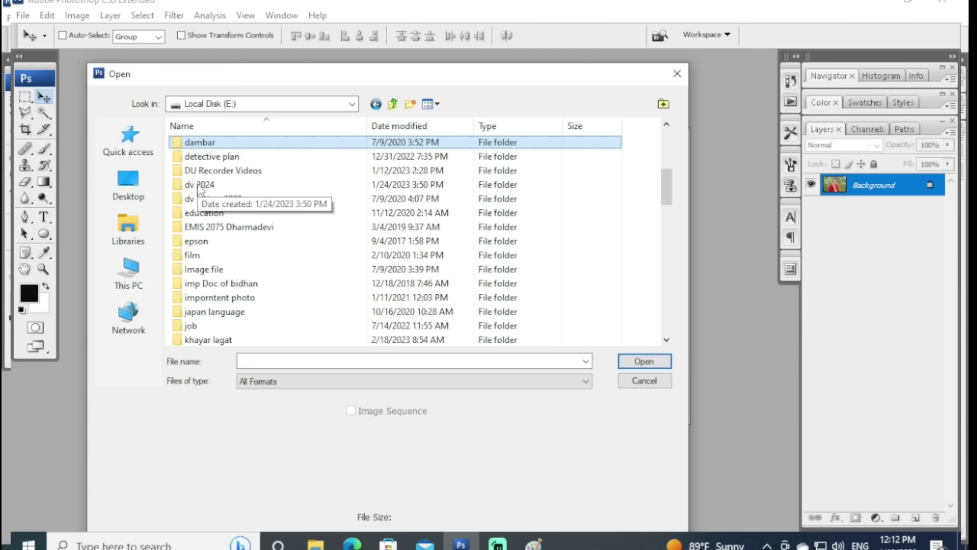
{"action": "key", "text": "Down"}
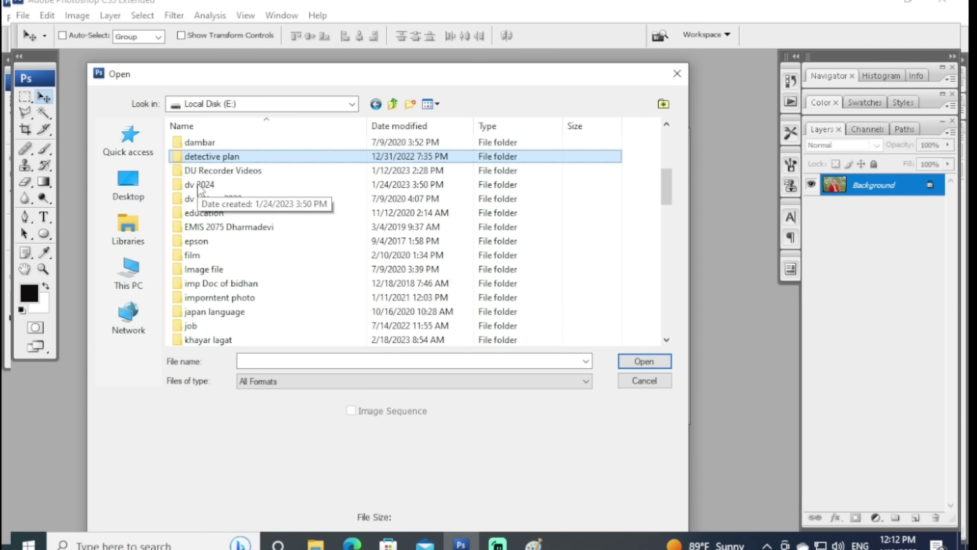
{"action": "key", "text": "p"}
{"action": "key", "text": "r"}
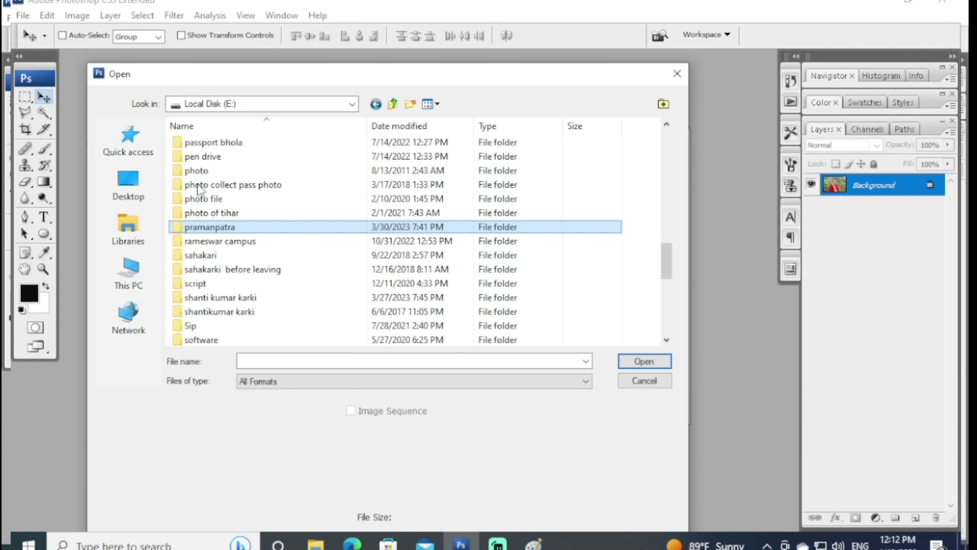
{"action": "double_click", "coordinate": [208, 230]}
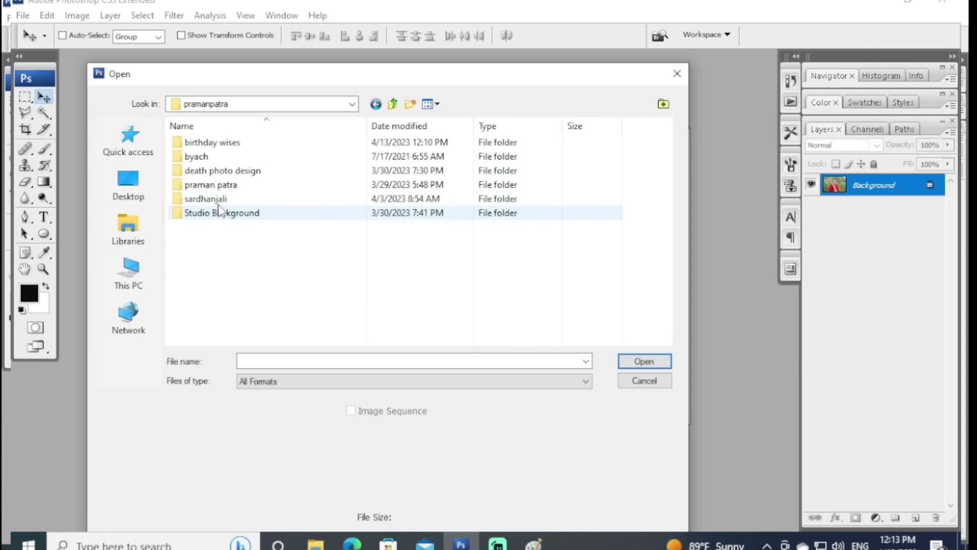
Step: In the birthday wises folder, preview templates 01 through 024-02 and the first 40-Best ones
{"action": "double_click", "coordinate": [212, 142]}
{"action": "left_click", "coordinate": [206, 163]}
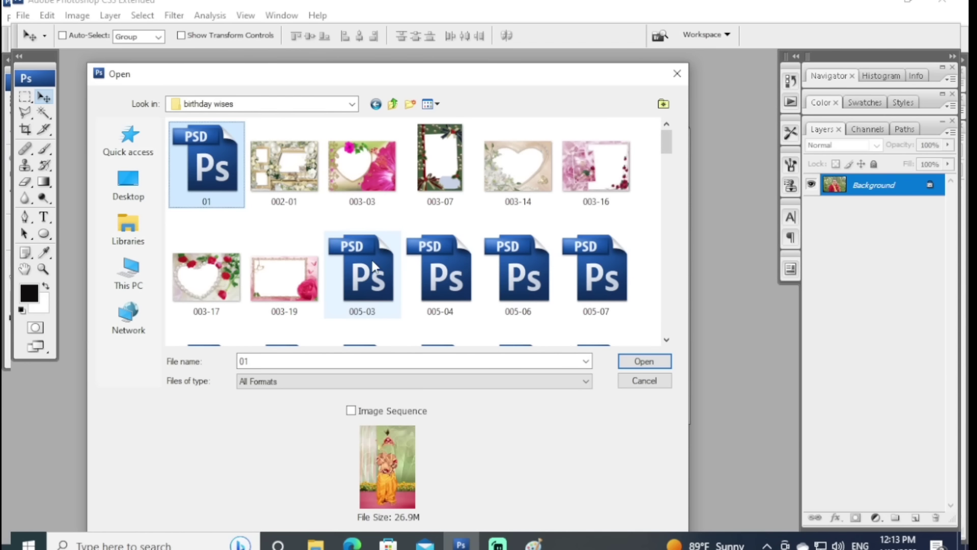
{"action": "left_click", "coordinate": [355, 280]}
{"action": "left_click", "coordinate": [435, 282]}
{"action": "left_click", "coordinate": [516, 277]}
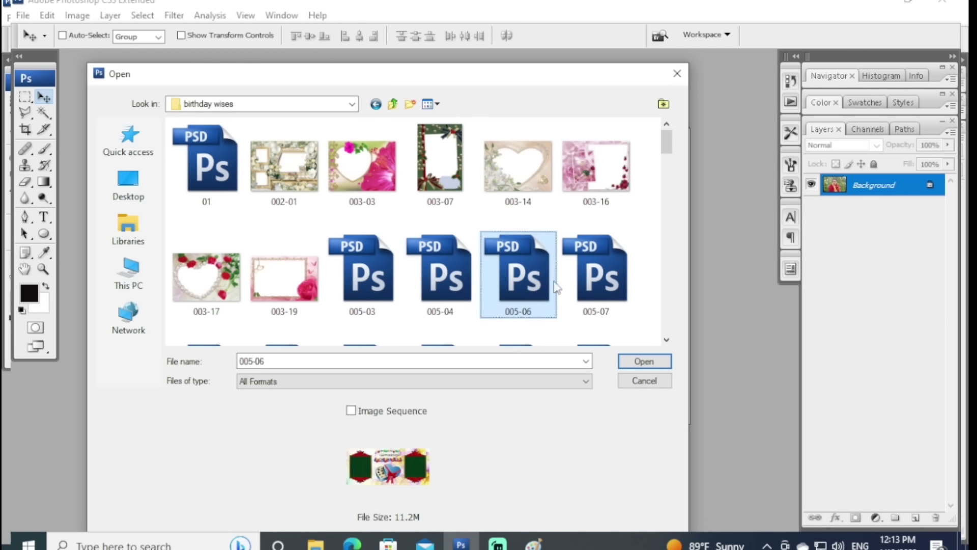
{"action": "left_click", "coordinate": [603, 288]}
{"action": "scroll", "coordinate": [602, 287], "scroll_direction": "down", "scroll_amount": 3}
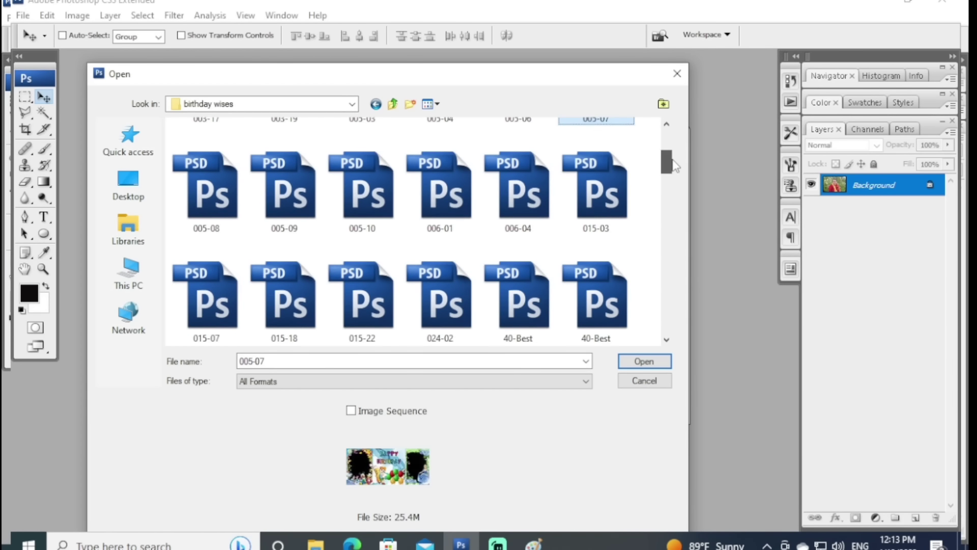
{"action": "left_click", "coordinate": [219, 206]}
{"action": "left_click", "coordinate": [283, 197]}
{"action": "left_click", "coordinate": [363, 209]}
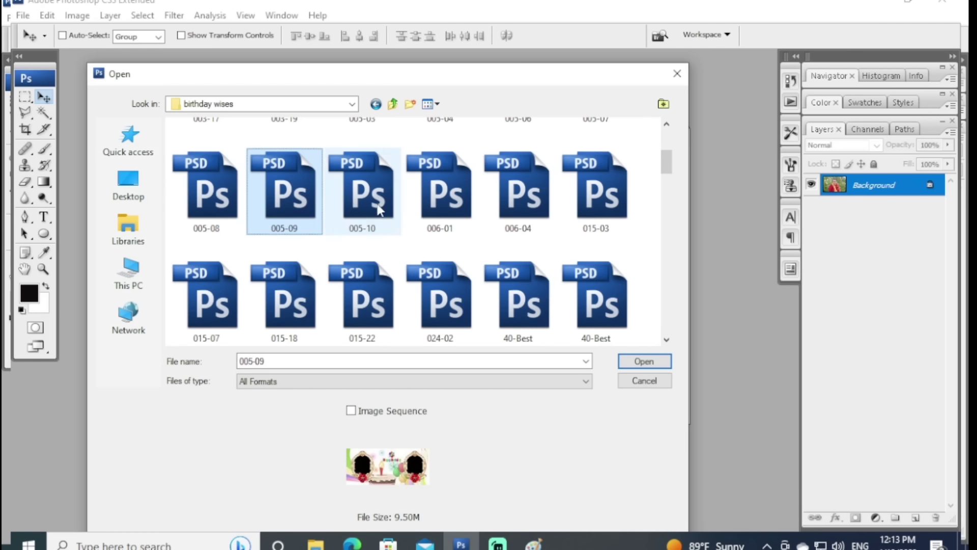
{"action": "left_click", "coordinate": [448, 226]}
{"action": "left_click", "coordinate": [539, 211]}
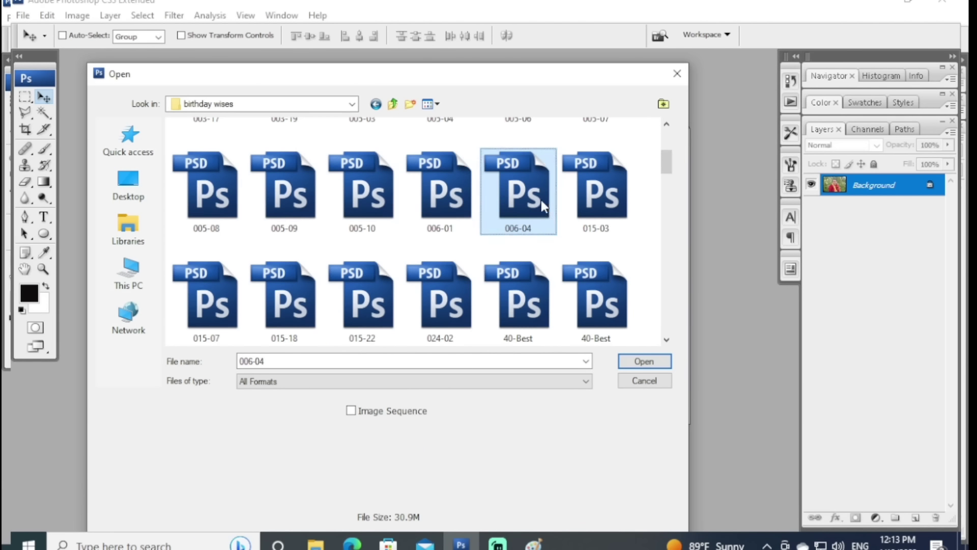
{"action": "left_click", "coordinate": [613, 208]}
{"action": "left_click", "coordinate": [294, 303]}
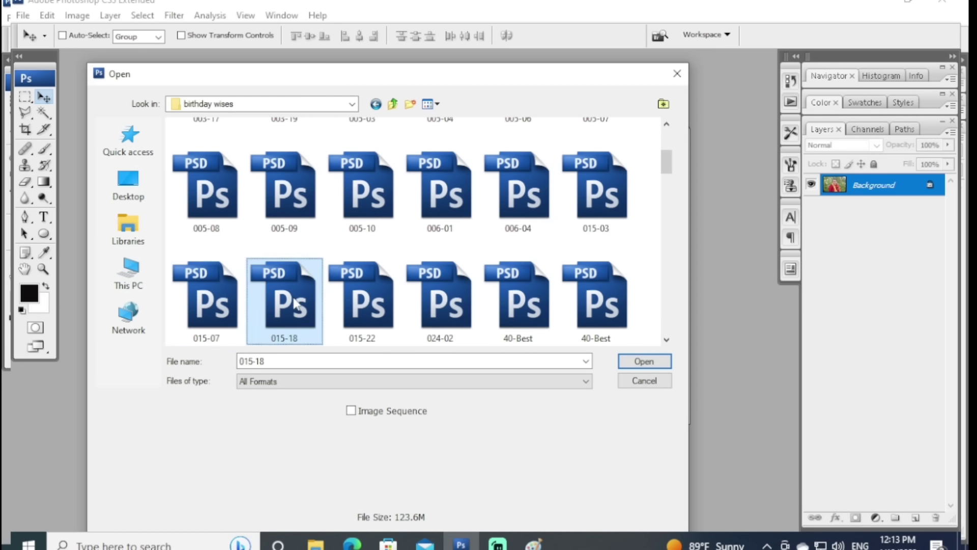
{"action": "left_click", "coordinate": [362, 301]}
{"action": "left_click", "coordinate": [439, 300]}
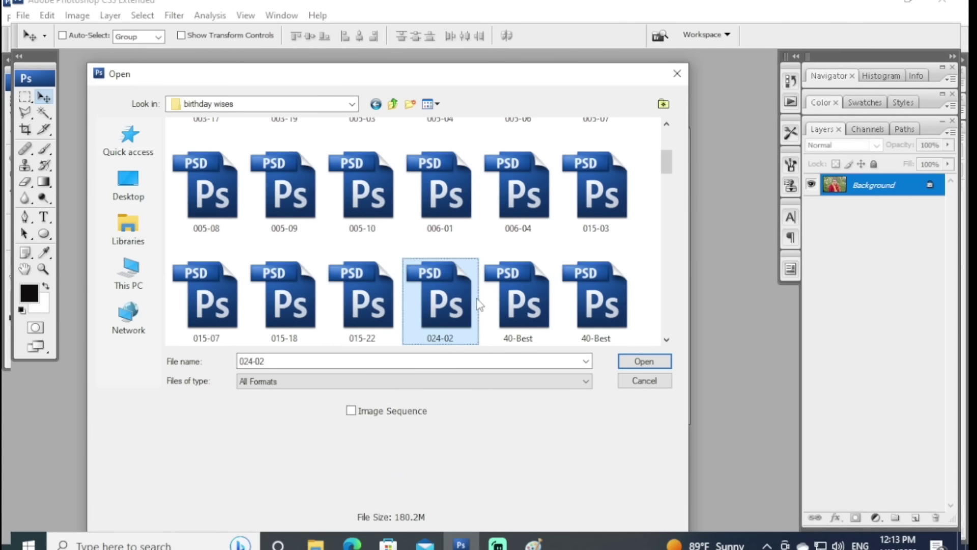
{"action": "left_click", "coordinate": [521, 313]}
{"action": "left_click", "coordinate": [596, 300]}
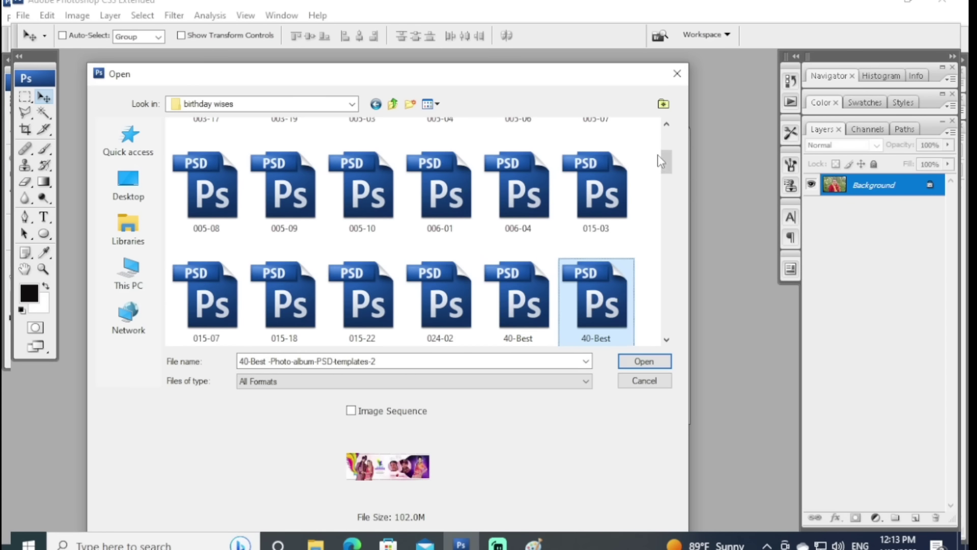
Step: Preview the remaining 40-Best, 074-series, 8107882 and design one templates
{"action": "left_click_drag", "start_coordinate": [667, 161], "coordinate": [670, 183]}
{"action": "left_click", "coordinate": [616, 209]}
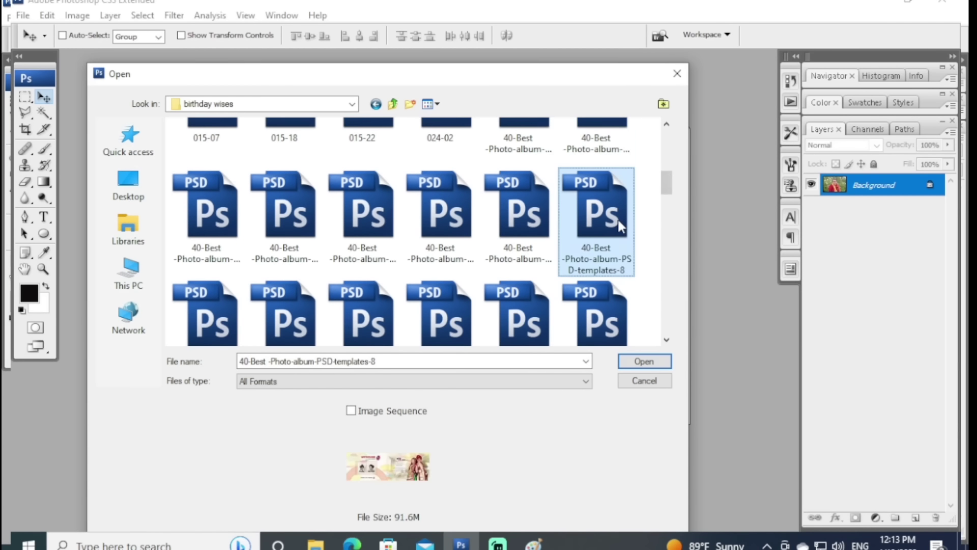
{"action": "left_click", "coordinate": [532, 219]}
{"action": "left_click", "coordinate": [440, 214]}
{"action": "left_click", "coordinate": [362, 214]}
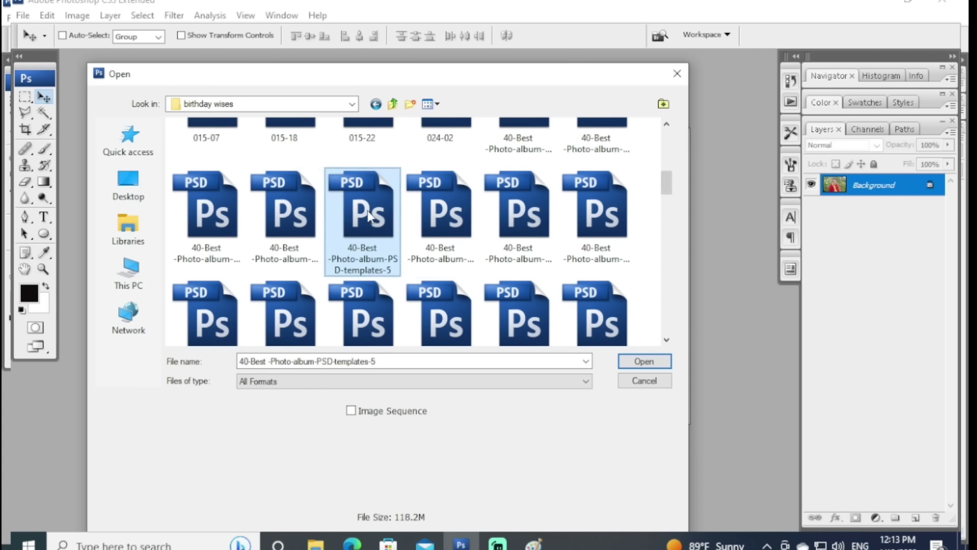
{"action": "left_click", "coordinate": [264, 210]}
{"action": "left_click", "coordinate": [206, 214]}
{"action": "left_click", "coordinate": [205, 321]}
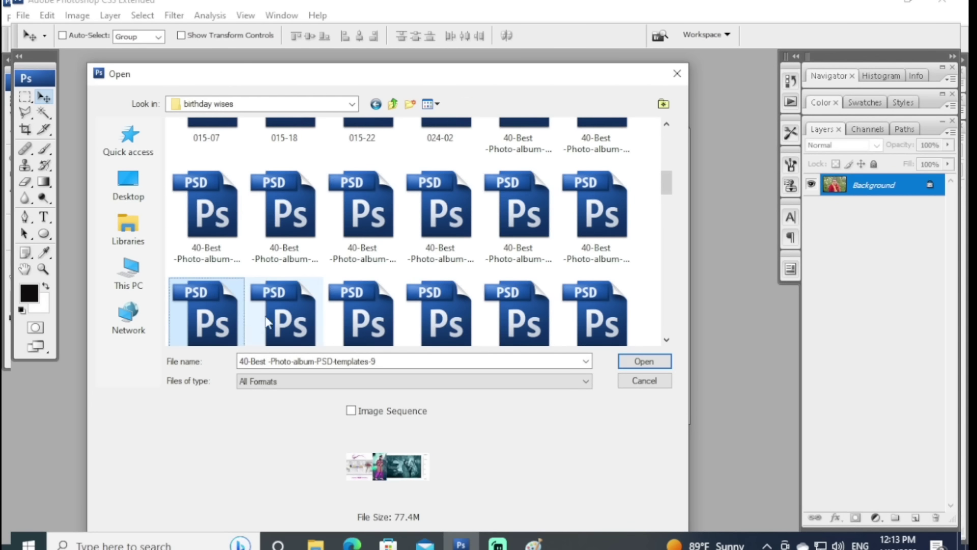
{"action": "left_click", "coordinate": [359, 295]}
{"action": "left_click", "coordinate": [441, 292]}
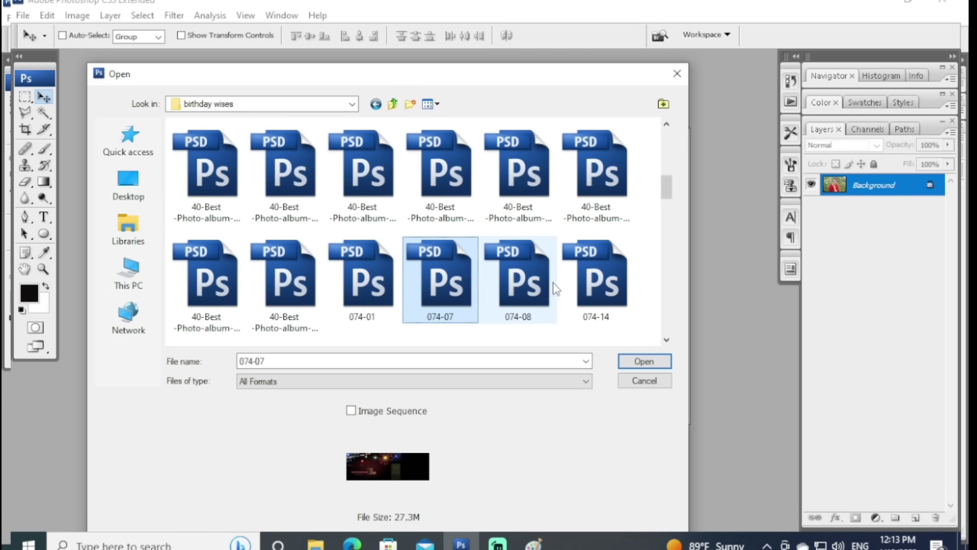
{"action": "left_click", "coordinate": [520, 290]}
{"action": "left_click", "coordinate": [586, 286]}
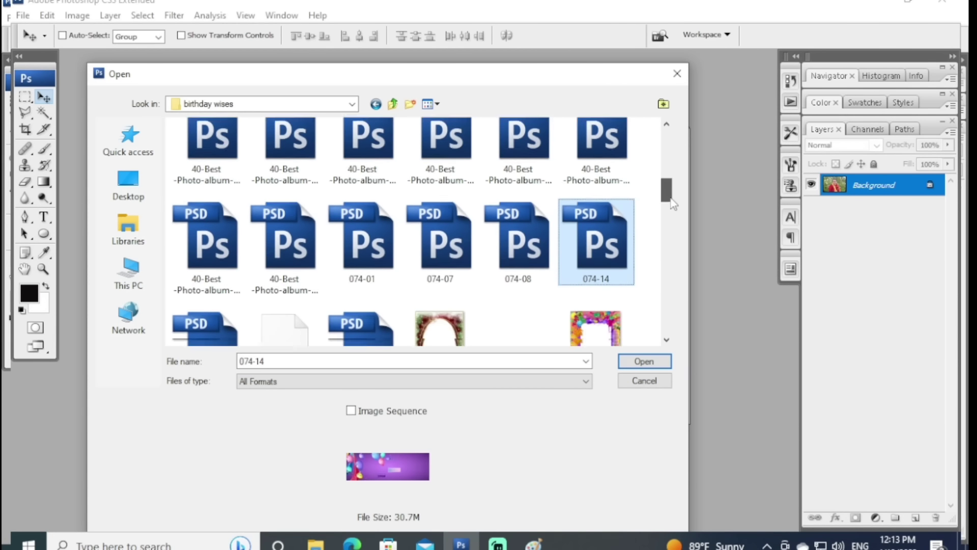
{"action": "scroll", "coordinate": [673, 211], "scroll_direction": "down", "scroll_amount": 2}
{"action": "mouse_move", "coordinate": [674, 212]}
{"action": "left_mouse_down"}
{"action": "mouse_move", "coordinate": [673, 237]}
{"action": "mouse_move", "coordinate": [669, 212]}
{"action": "left_mouse_up"}
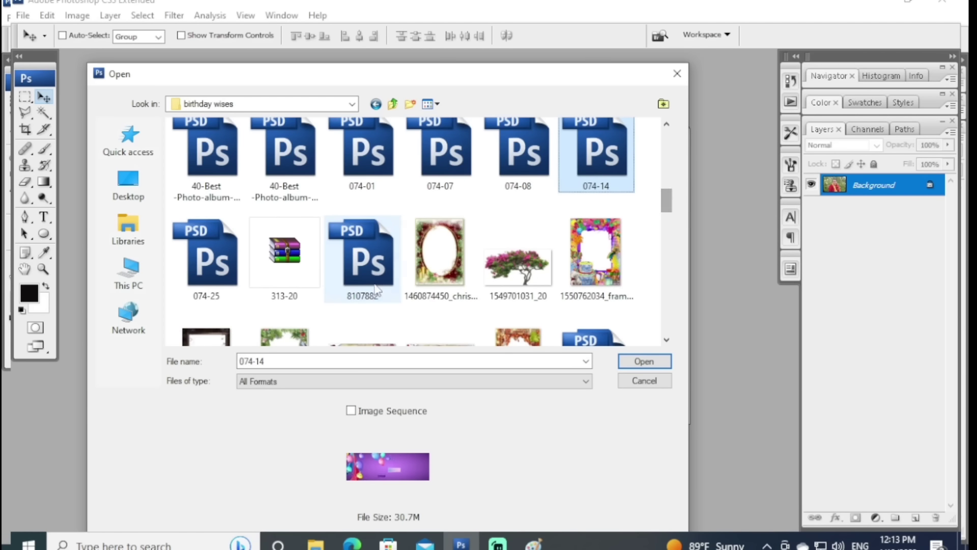
{"action": "left_click", "coordinate": [374, 279]}
{"action": "left_click", "coordinate": [209, 262]}
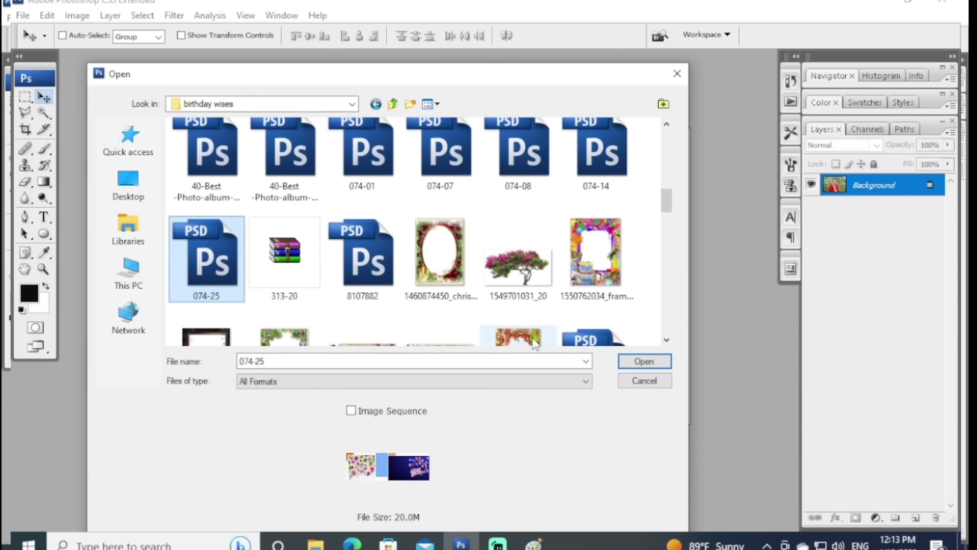
{"action": "left_click", "coordinate": [593, 331]}
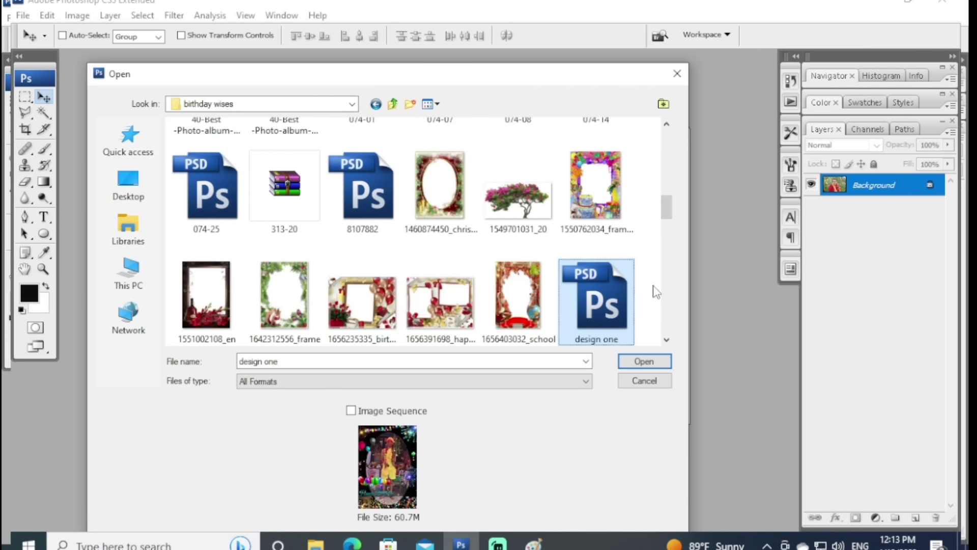
Step: Select both the happy birthday and happy-birthday-psd templates and open them together
{"action": "scroll", "coordinate": [672, 211], "scroll_direction": "down", "scroll_amount": 1}
{"action": "left_click", "coordinate": [206, 300]}
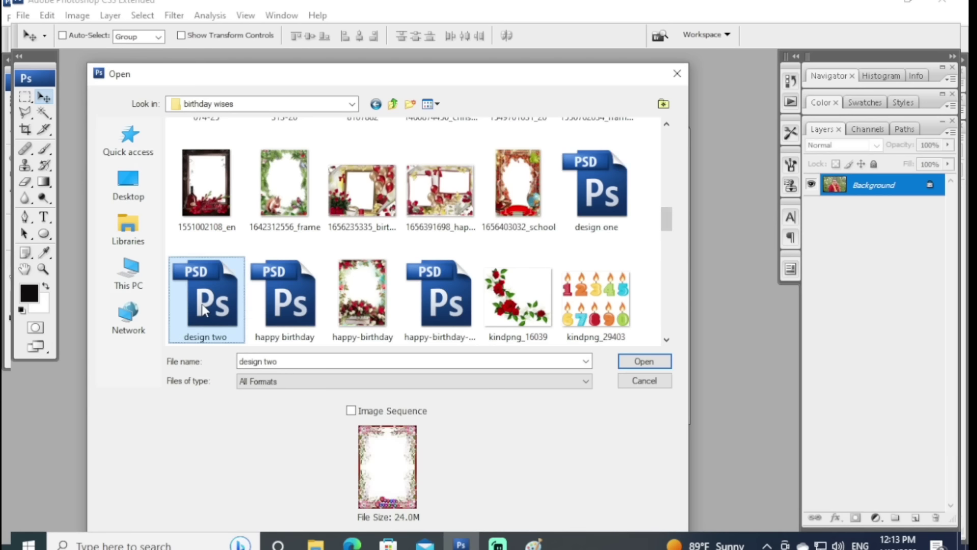
{"action": "left_click", "coordinate": [262, 312]}
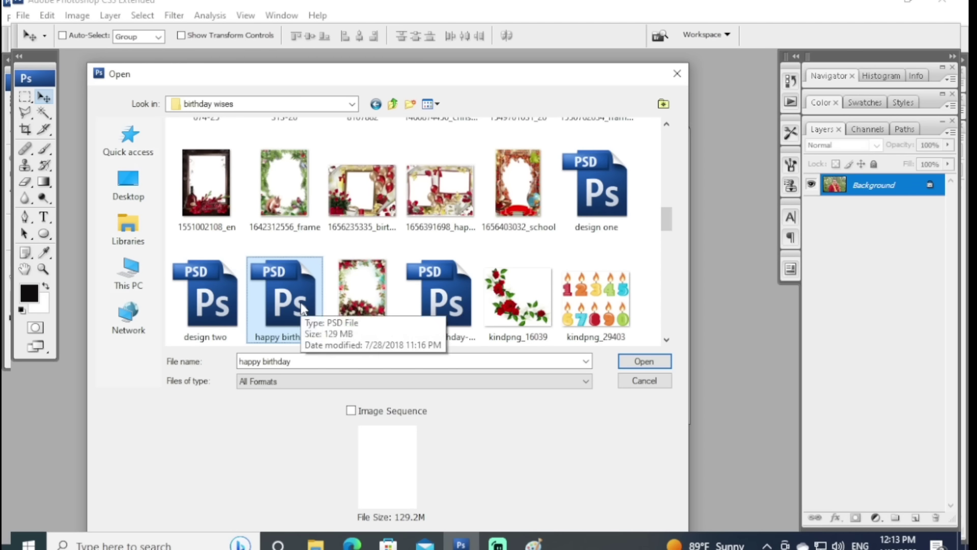
{"action": "left_click", "coordinate": [457, 306]}
{"action": "left_click", "coordinate": [284, 308]}
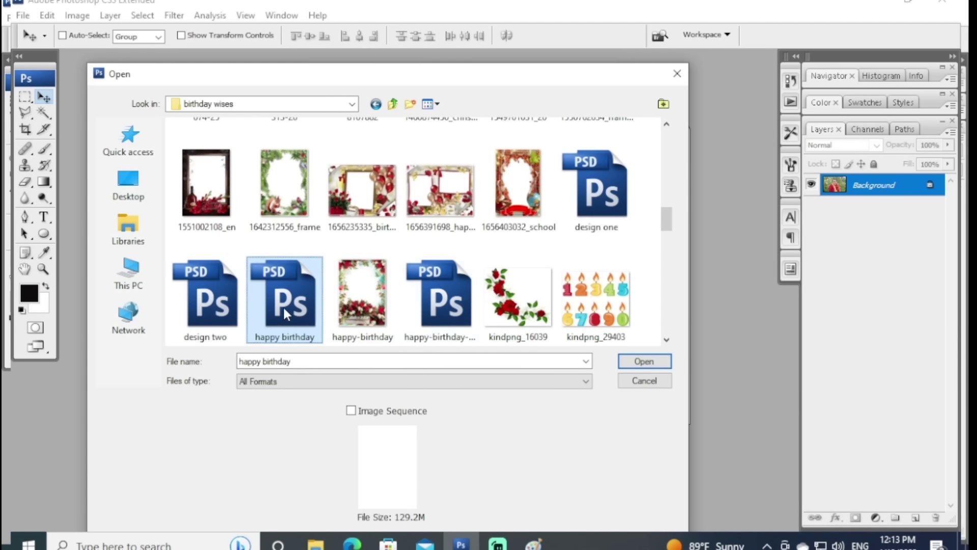
{"action": "left_click", "coordinate": [439, 300], "text": "ctrl"}
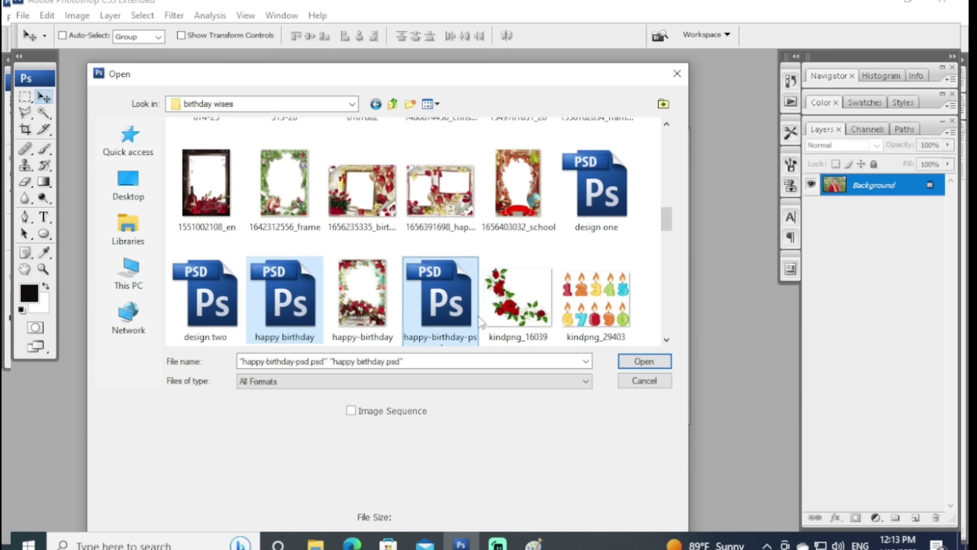
{"action": "left_click", "coordinate": [632, 362]}
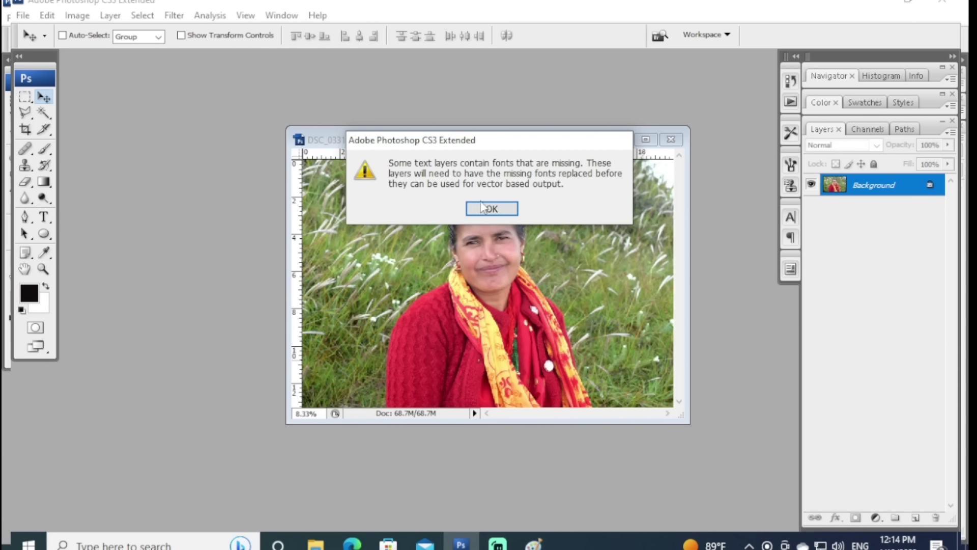
Step: Dismiss the missing-fonts warning to open happy-birthday-psd.psd
{"action": "left_click", "coordinate": [492, 209]}
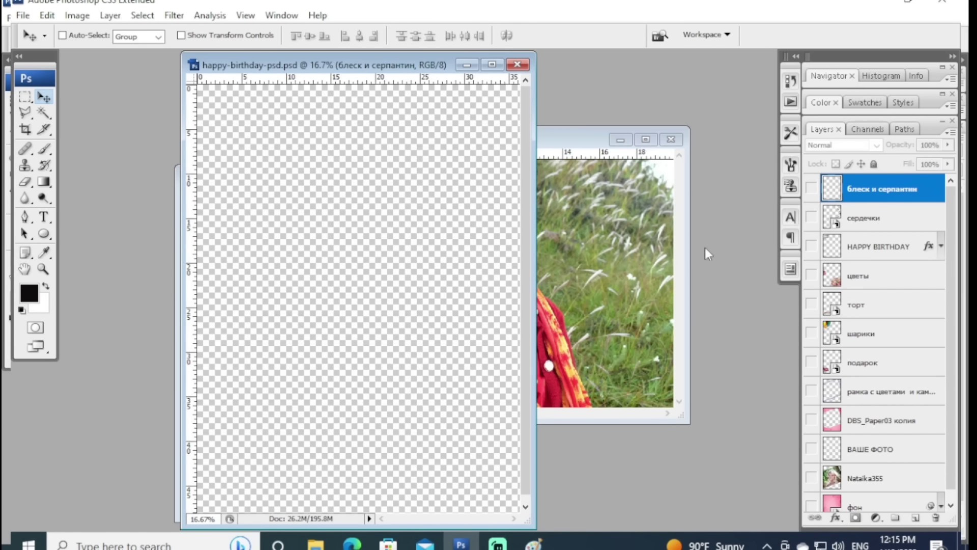
Step: Show the hearts, sparkles, HAPPY BIRTHDAY, flowers, cake, balloons, bow, frame, paper and placeholder layers
{"action": "left_click", "coordinate": [812, 216]}
{"action": "left_click", "coordinate": [812, 189]}
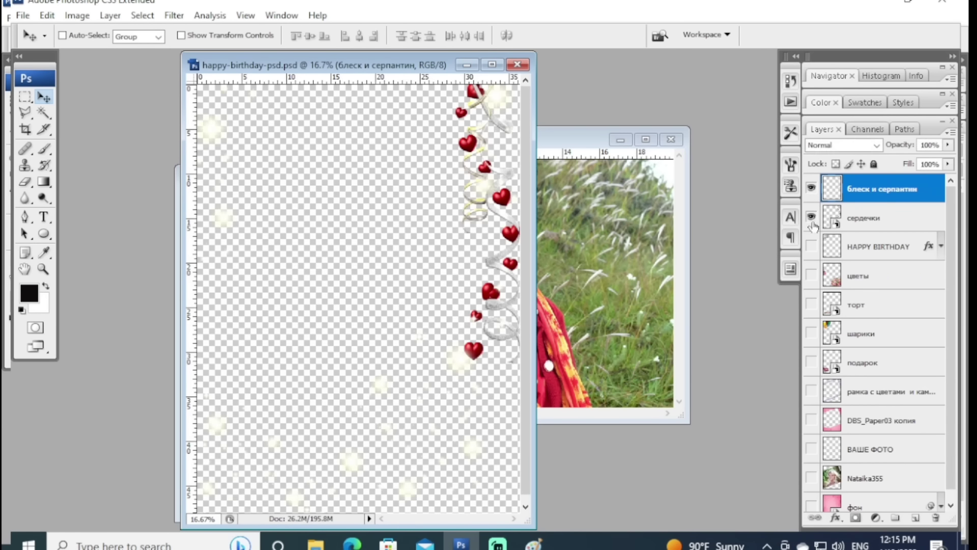
{"action": "left_click", "coordinate": [811, 247]}
{"action": "left_click", "coordinate": [812, 275]}
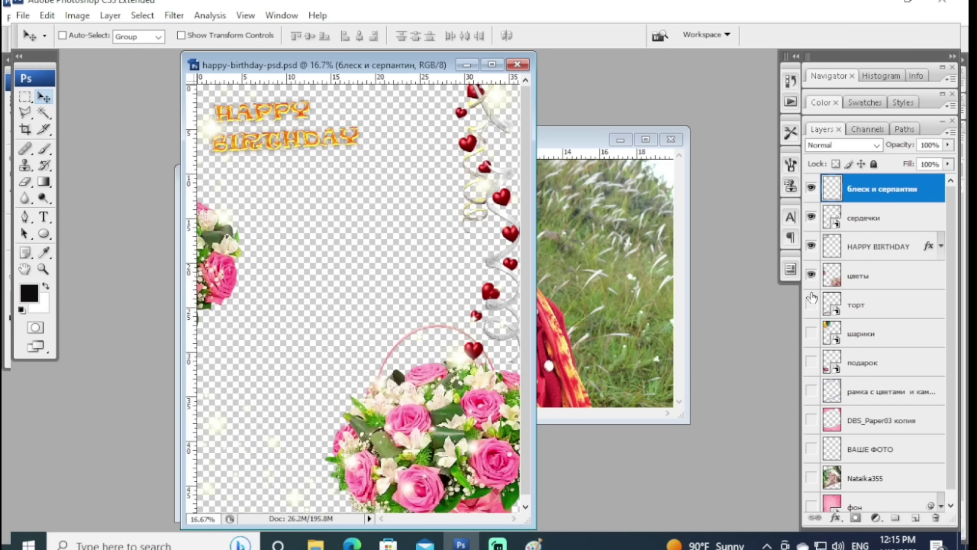
{"action": "left_click", "coordinate": [811, 304]}
{"action": "left_click", "coordinate": [812, 333]}
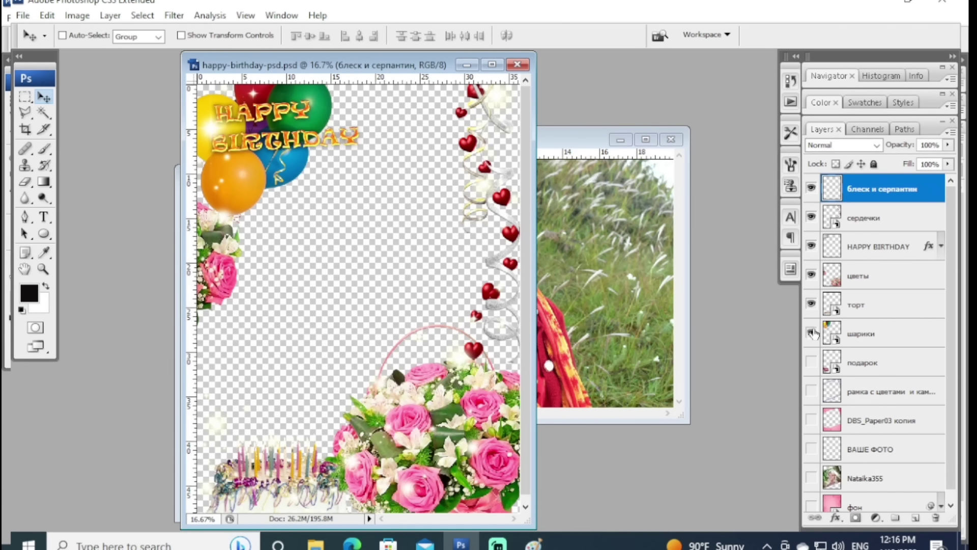
{"action": "left_click", "coordinate": [811, 362]}
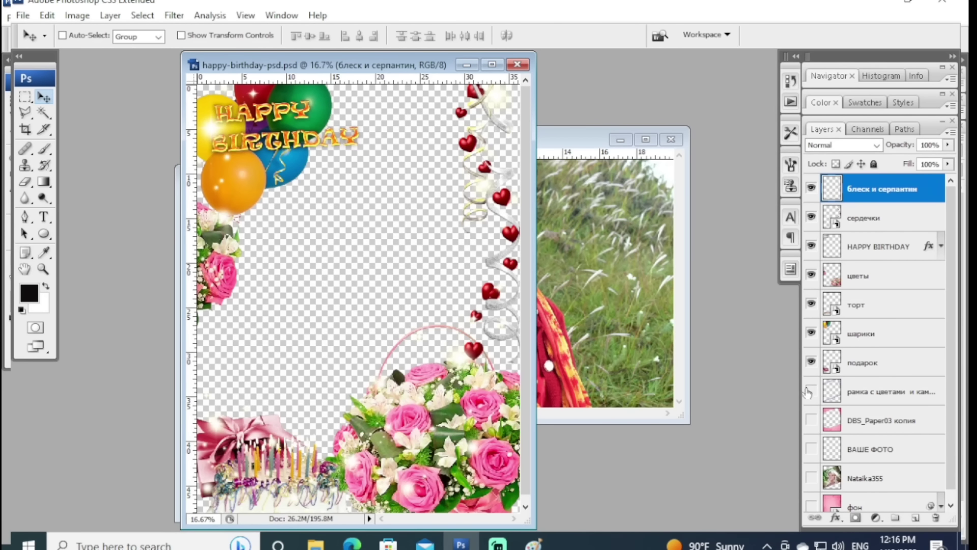
{"action": "left_click", "coordinate": [812, 391]}
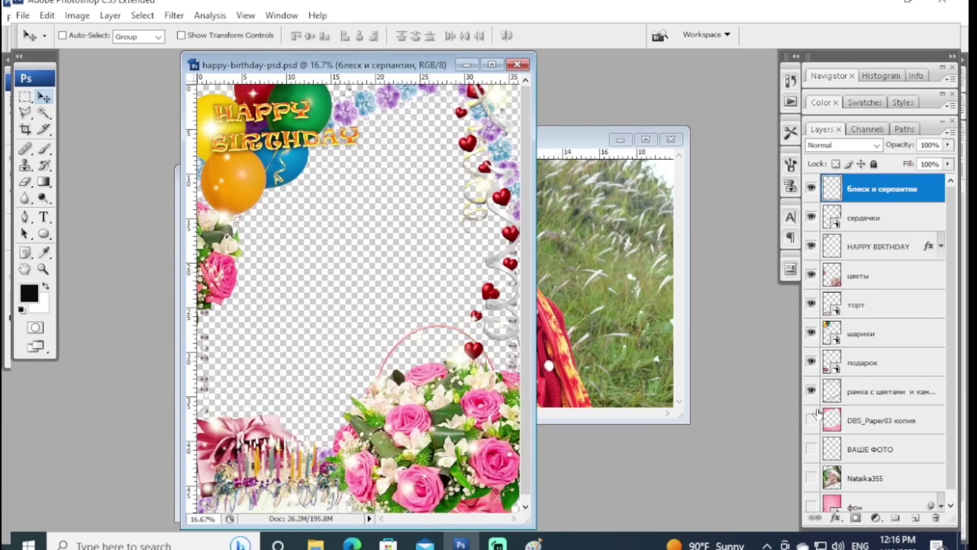
{"action": "left_click", "coordinate": [812, 420]}
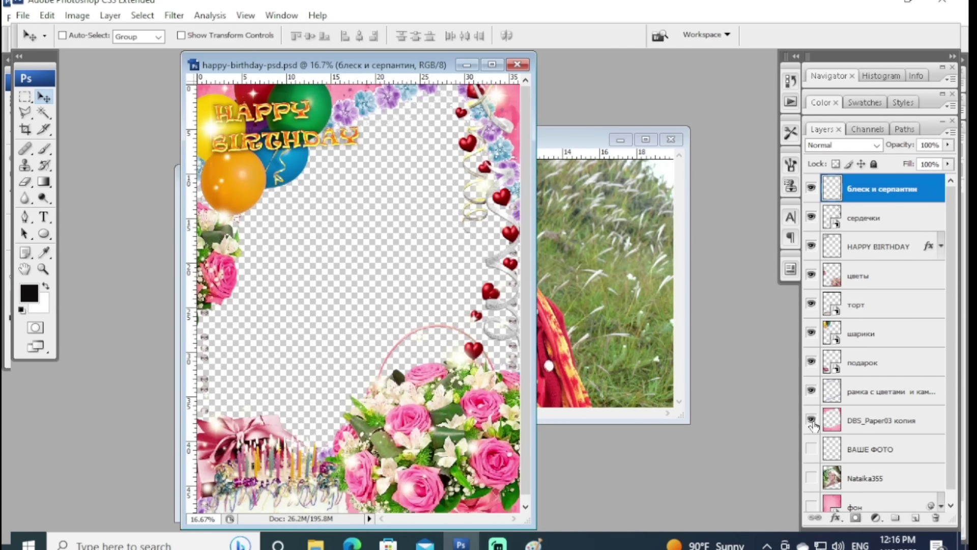
{"action": "left_click", "coordinate": [812, 449]}
Step: Keep the Nataika355 sample photo hidden, show the фон background, and bring DSC_0331.JPG forward
{"action": "left_click", "coordinate": [812, 478]}
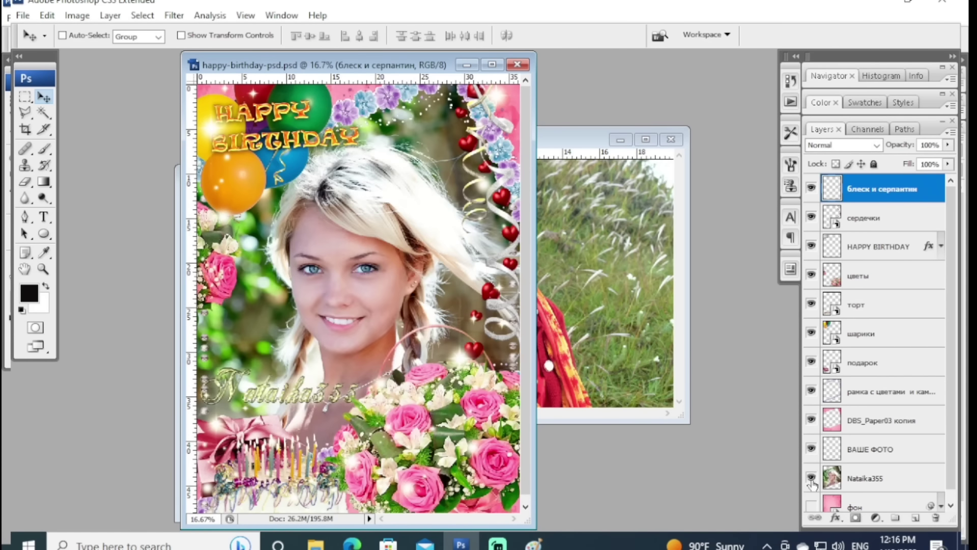
{"action": "left_click", "coordinate": [812, 478]}
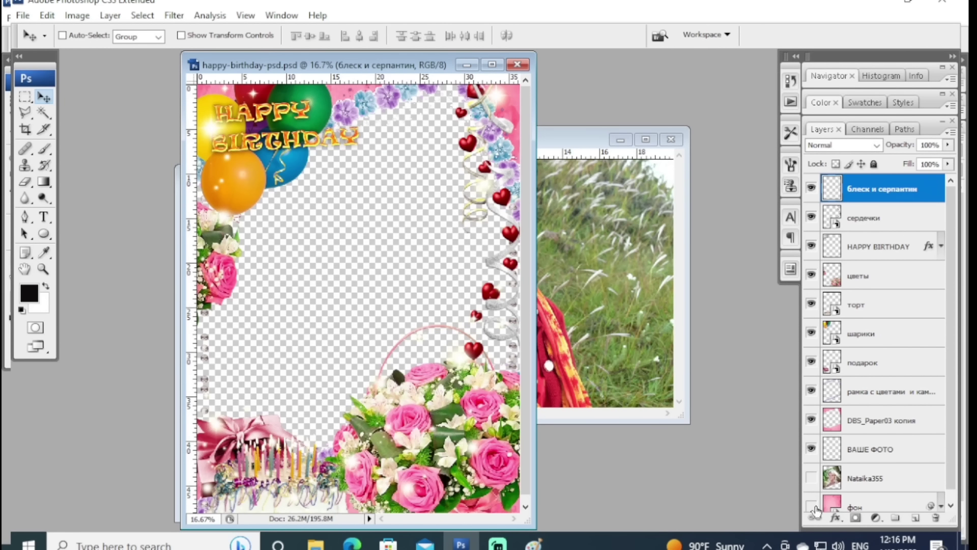
{"action": "left_click", "coordinate": [812, 505]}
{"action": "left_click", "coordinate": [812, 506]}
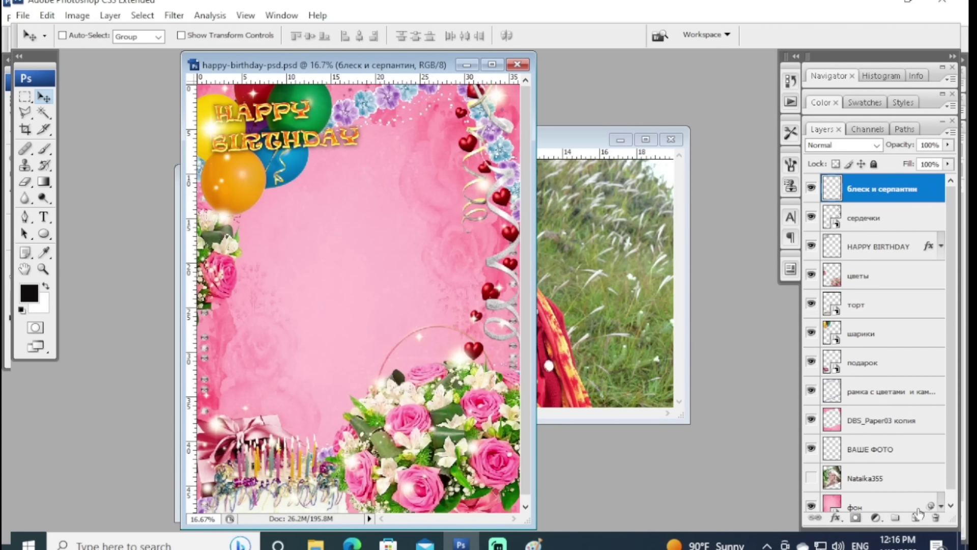
{"action": "left_click_drag", "start_coordinate": [952, 356], "coordinate": [955, 440]}
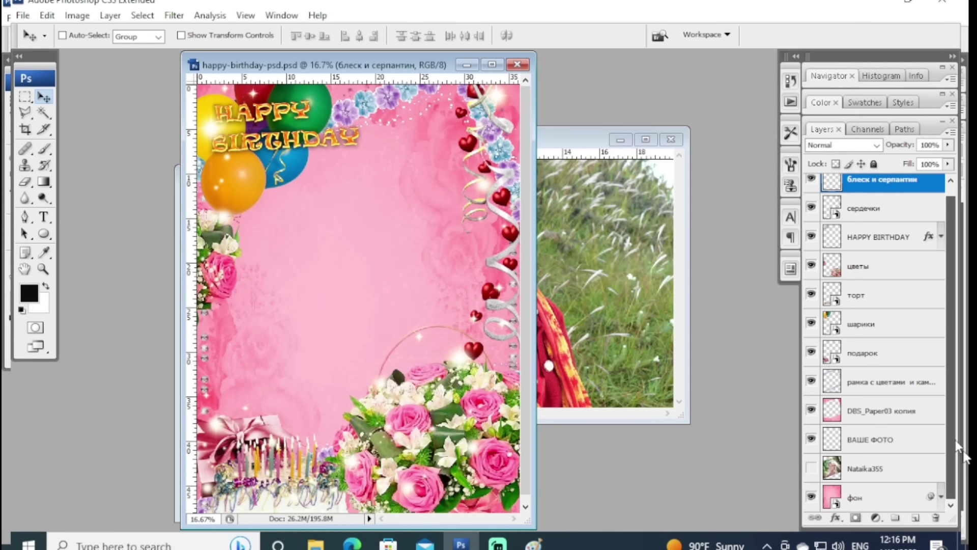
{"action": "left_click", "coordinate": [574, 157]}
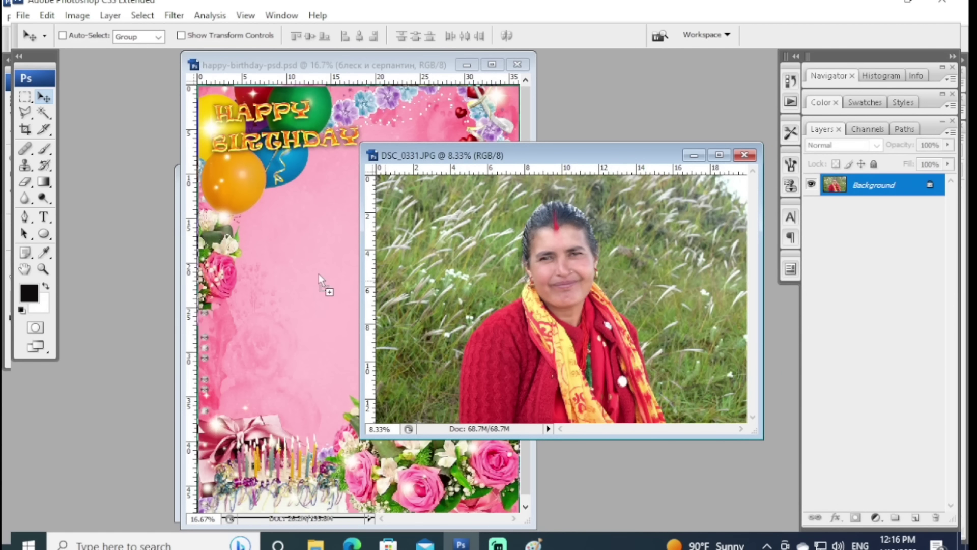
Step: Drag the DSC_0331 portrait into the card as Layer 1, positioned just above фон
{"action": "mouse_move", "coordinate": [585, 293]}
{"action": "left_mouse_down"}
{"action": "mouse_move", "coordinate": [388, 293]}
{"action": "mouse_move", "coordinate": [408, 293]}
{"action": "left_mouse_up"}
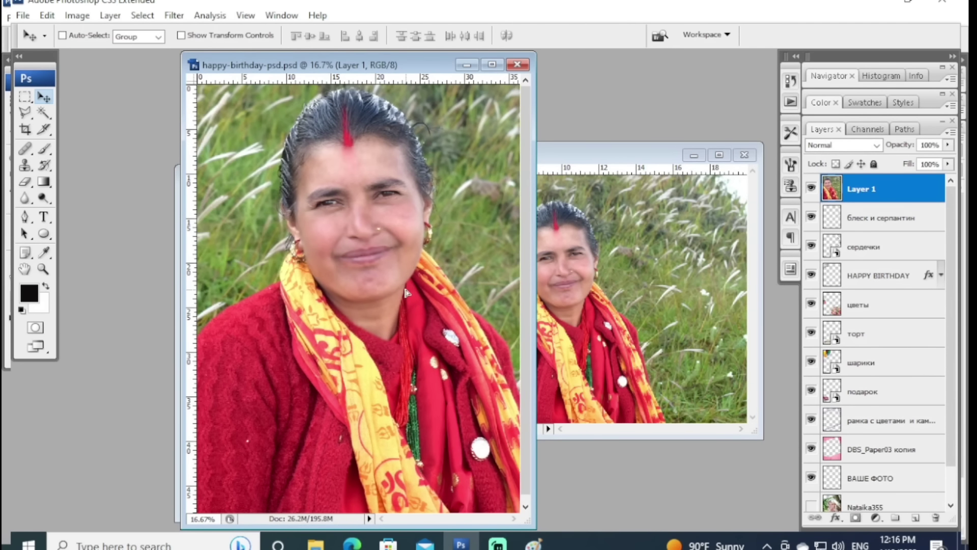
{"action": "key", "text": "ctrl+bracketleft"}
{"action": "key", "text": "ctrl+bracketleft"}
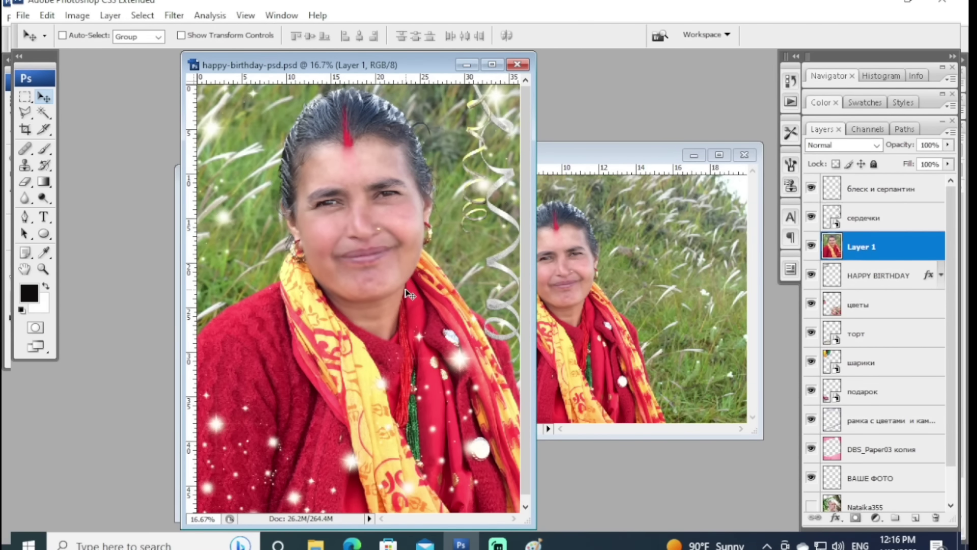
{"action": "key", "text": "ctrl+bracketleft"}
{"action": "key", "text": "ctrl+bracketleft"}
{"action": "key", "text": "ctrl+bracketleft"}
{"action": "key", "text": "ctrl+bracketleft"}
{"action": "key", "text": "ctrl+bracketleft"}
{"action": "key", "text": "ctrl+bracketleft"}
{"action": "key", "text": "ctrl+bracketleft"}
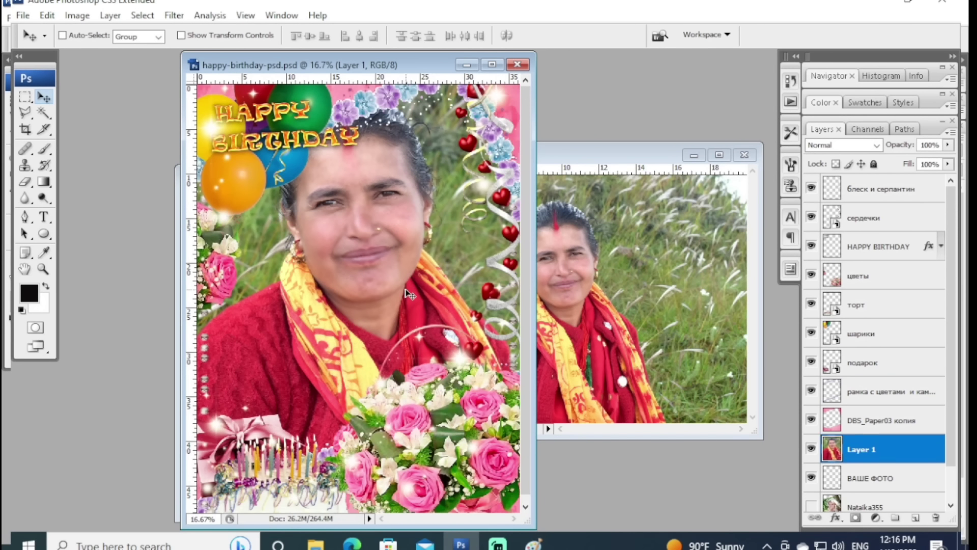
{"action": "key", "text": "ctrl+bracketleft"}
{"action": "key", "text": "ctrl+bracketleft"}
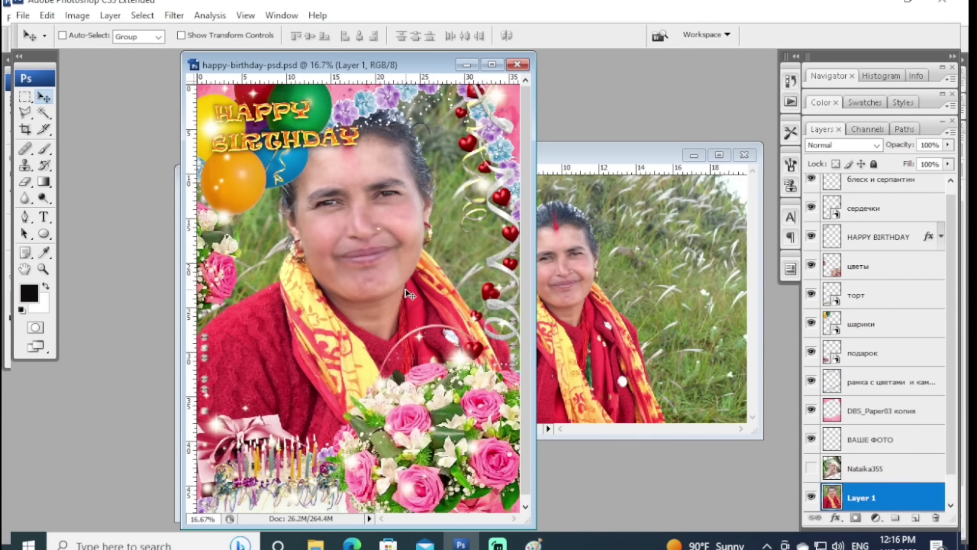
{"action": "key", "text": "ctrl+bracketleft"}
{"action": "key", "text": "ctrl+bracketright"}
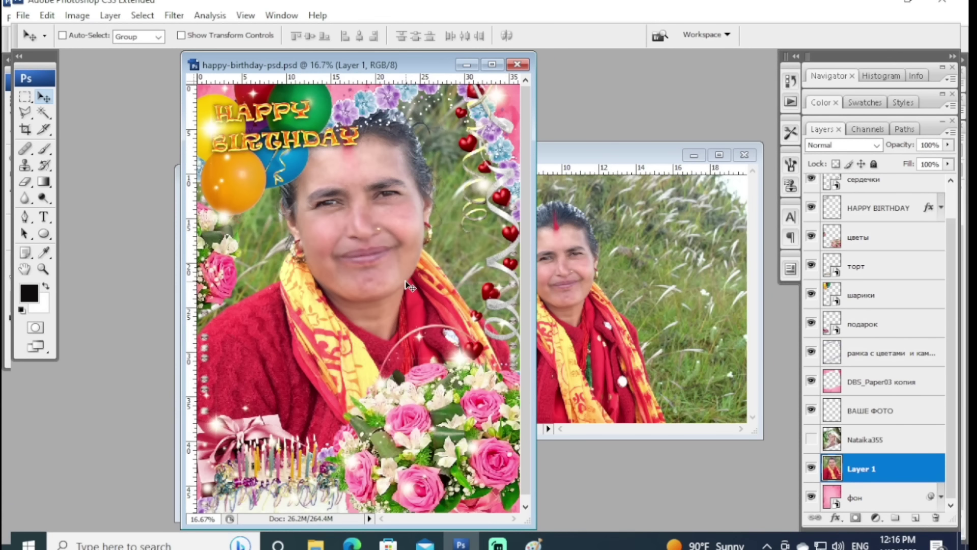
{"action": "key", "text": "ctrl+t"}
Step: Scale the portrait to 83.1%, shift it left to centre the face, and apply
{"action": "key", "text": "f"}
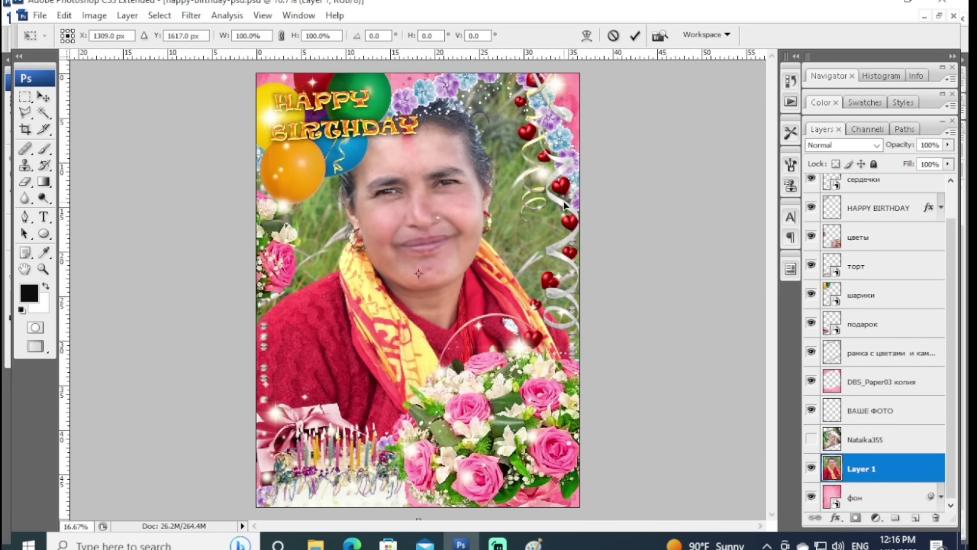
{"action": "key", "text": "ctrl+minus"}
{"action": "key", "text": "ctrl+minus"}
{"action": "key", "text": "ctrl+minus"}
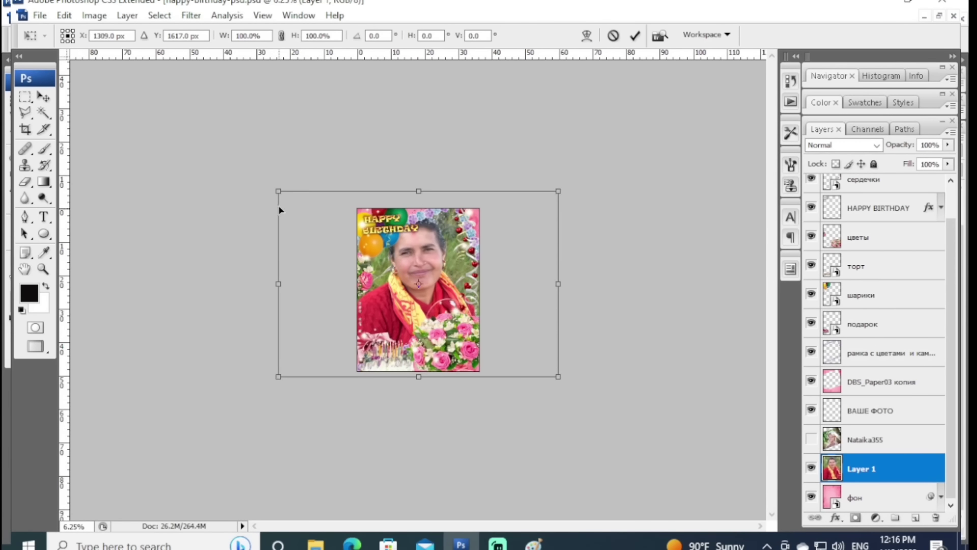
{"action": "left_click_drag", "start_coordinate": [279, 192], "coordinate": [328, 221]}
{"action": "left_click_drag", "start_coordinate": [427, 277], "coordinate": [396, 274]}
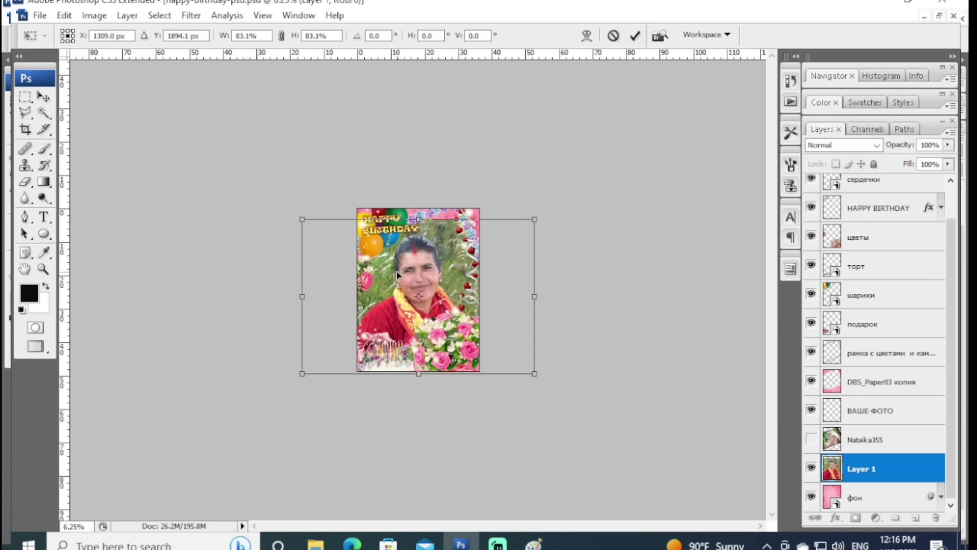
{"action": "key", "text": "v"}
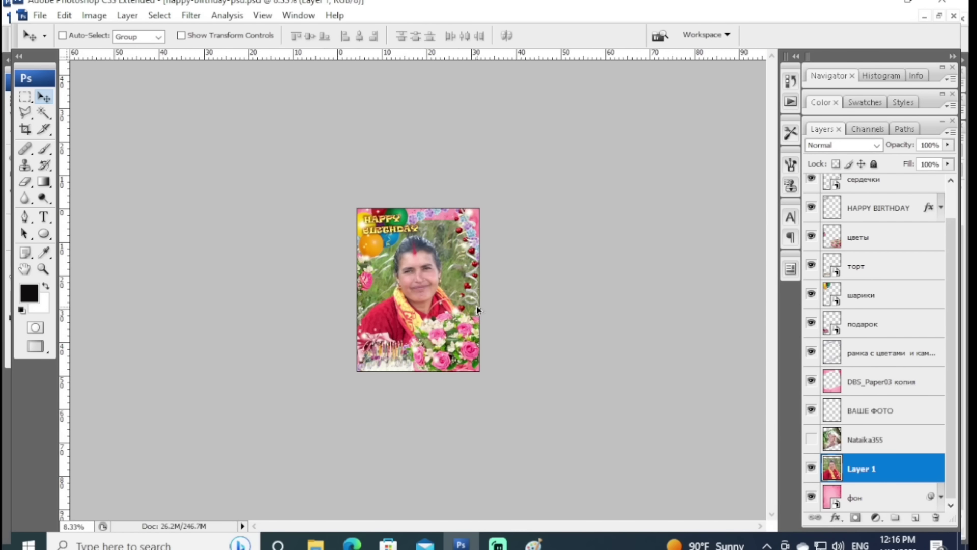
{"action": "key", "text": "ctrl+plus"}
{"action": "key", "text": "ctrl+plus"}
{"action": "key", "text": "ctrl+plus"}
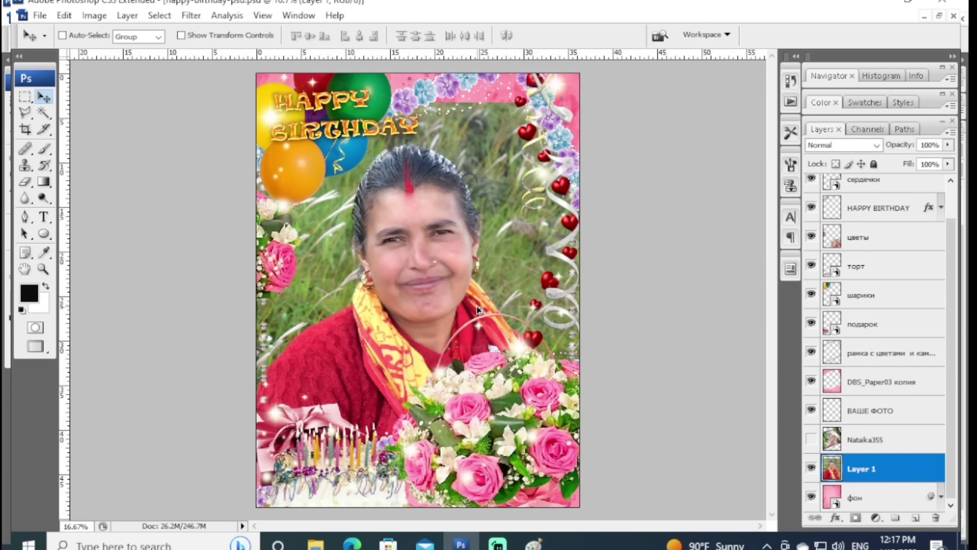
{"action": "key", "text": "ctrl+minus"}
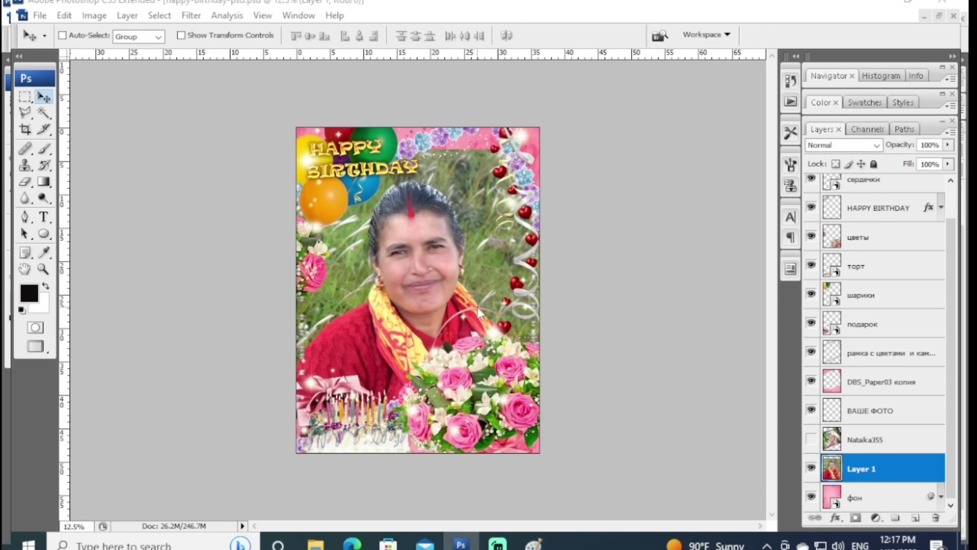
Step: Save the card to the Desktop as a JPEG named 'five' at maximum quality 12
{"action": "key", "text": "ctrl+shift+s"}
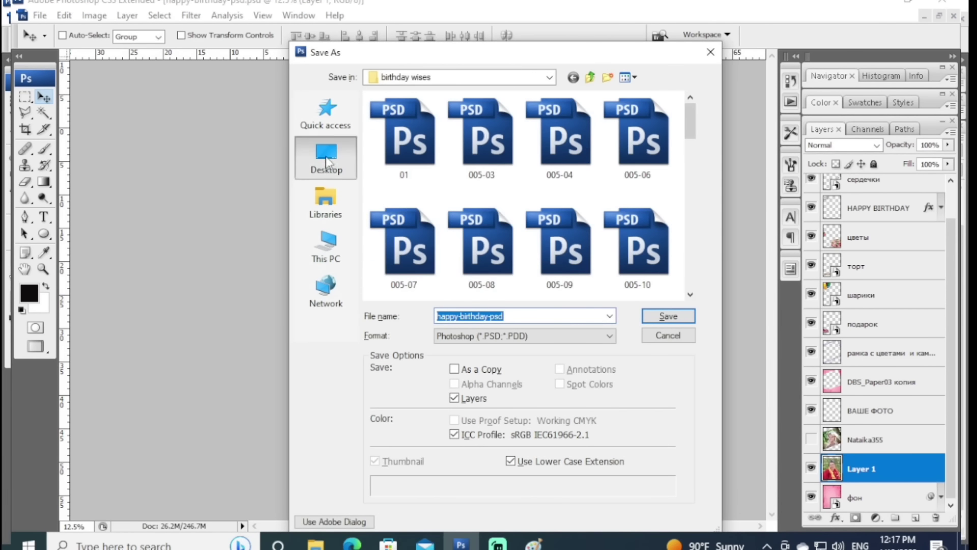
{"action": "left_click", "coordinate": [326, 158]}
{"action": "left_click", "coordinate": [531, 336]}
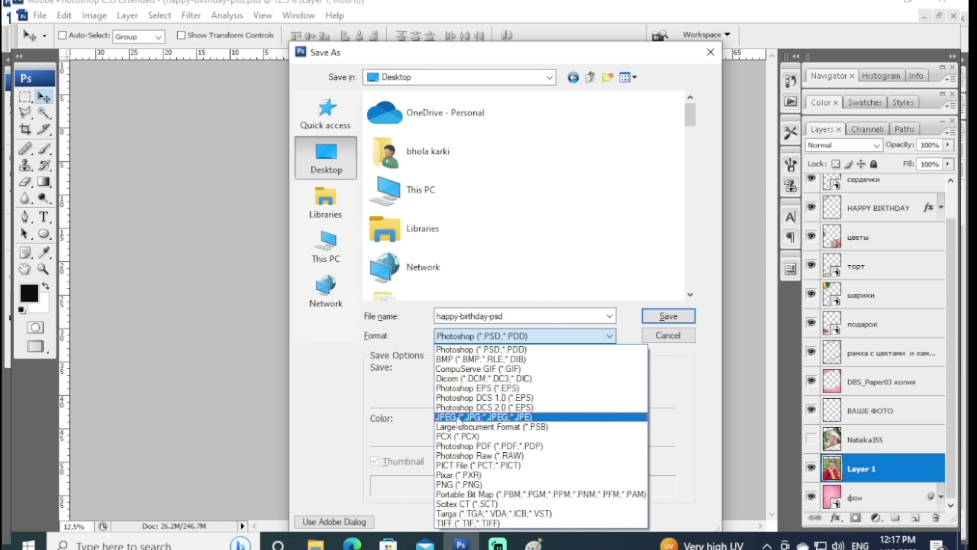
{"action": "left_click", "coordinate": [484, 417]}
{"action": "double_click", "coordinate": [542, 315]}
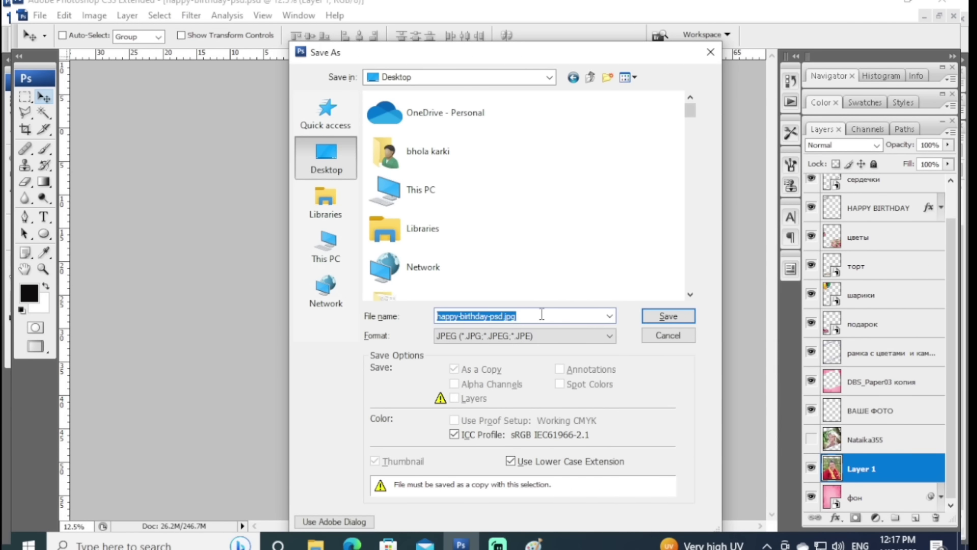
{"action": "key", "text": "BackSpace"}
{"action": "type", "text": "fi"}
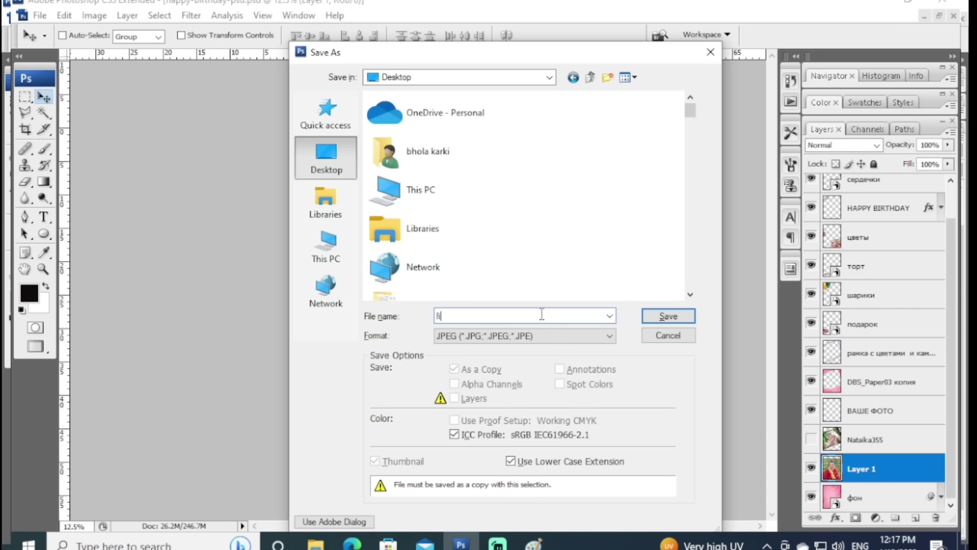
{"action": "type", "text": "ve"}
{"action": "left_click", "coordinate": [667, 315]}
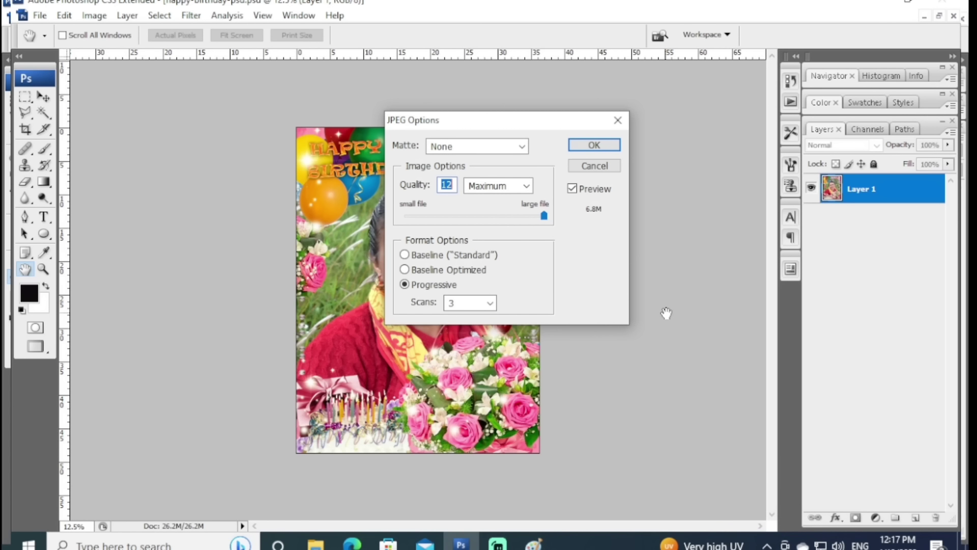
{"action": "left_click", "coordinate": [595, 145]}
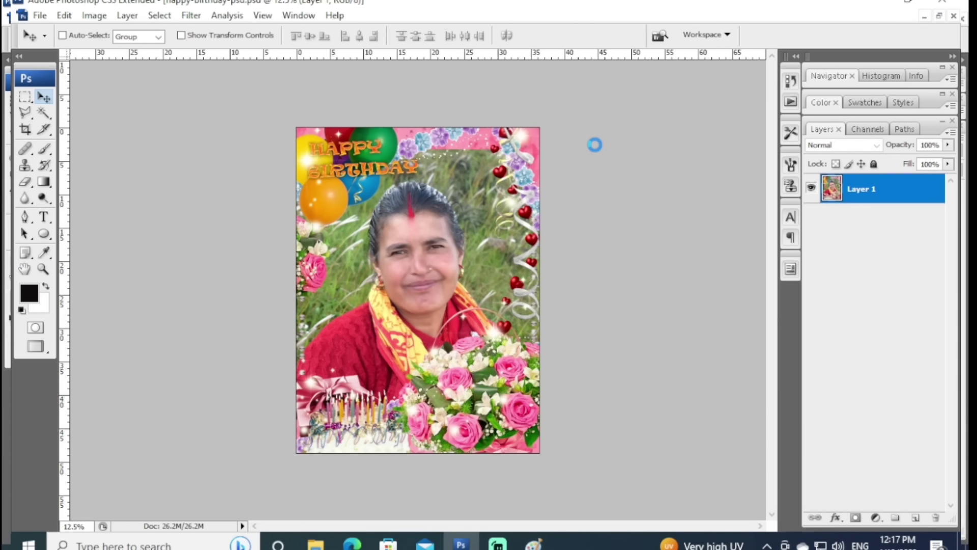